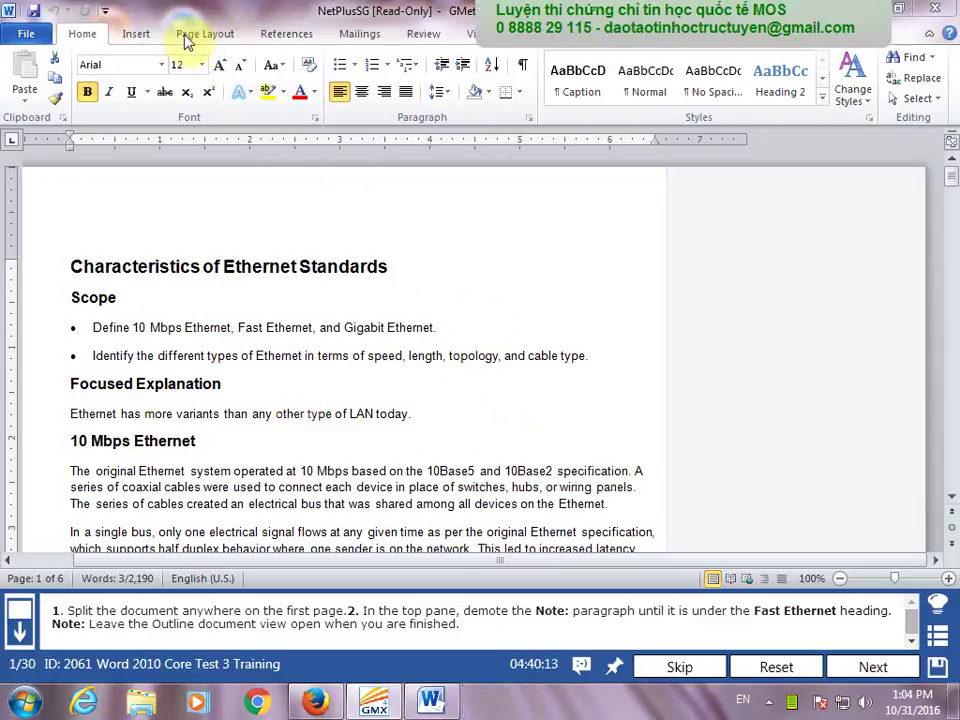
Use View > Split to divide the document window just above the 10 Mbps Ethernet heading
click(469, 31)
click(472, 31)
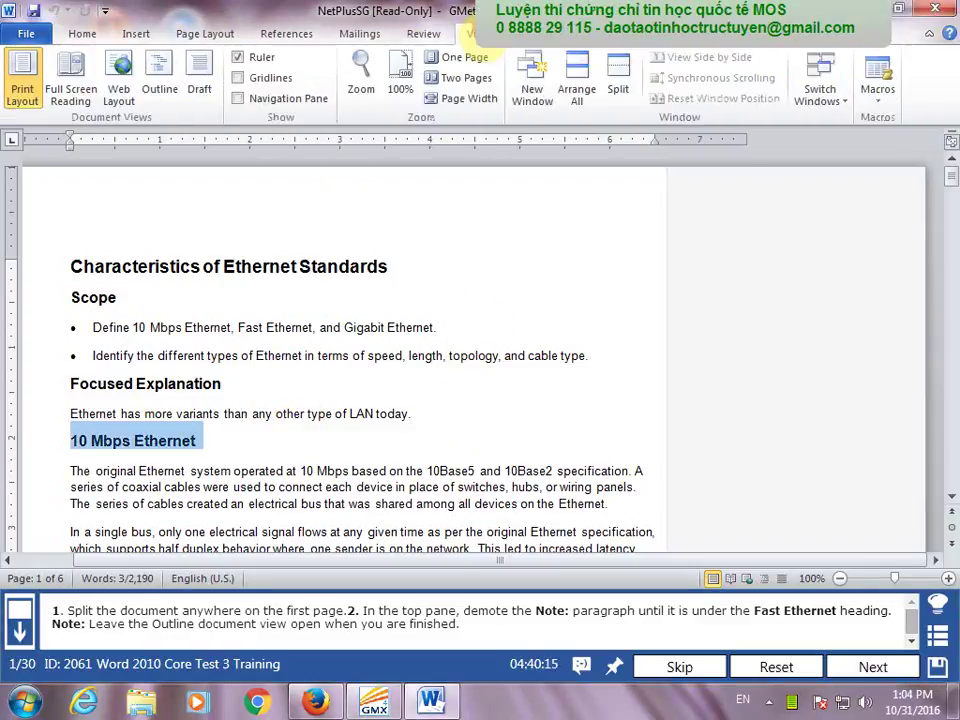
click(618, 80)
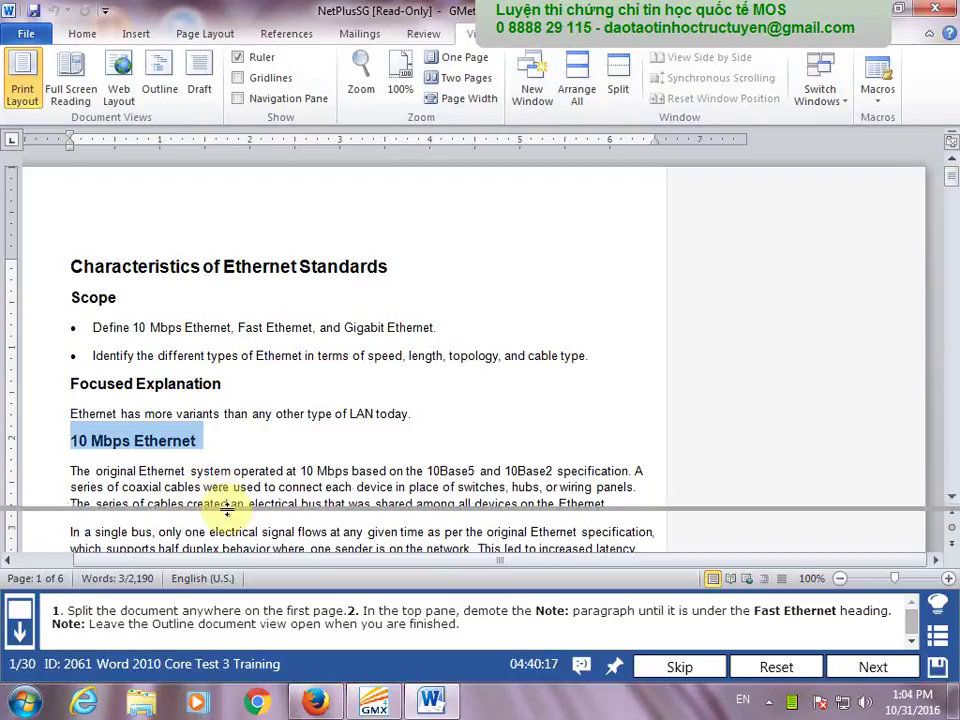
key(Escape)
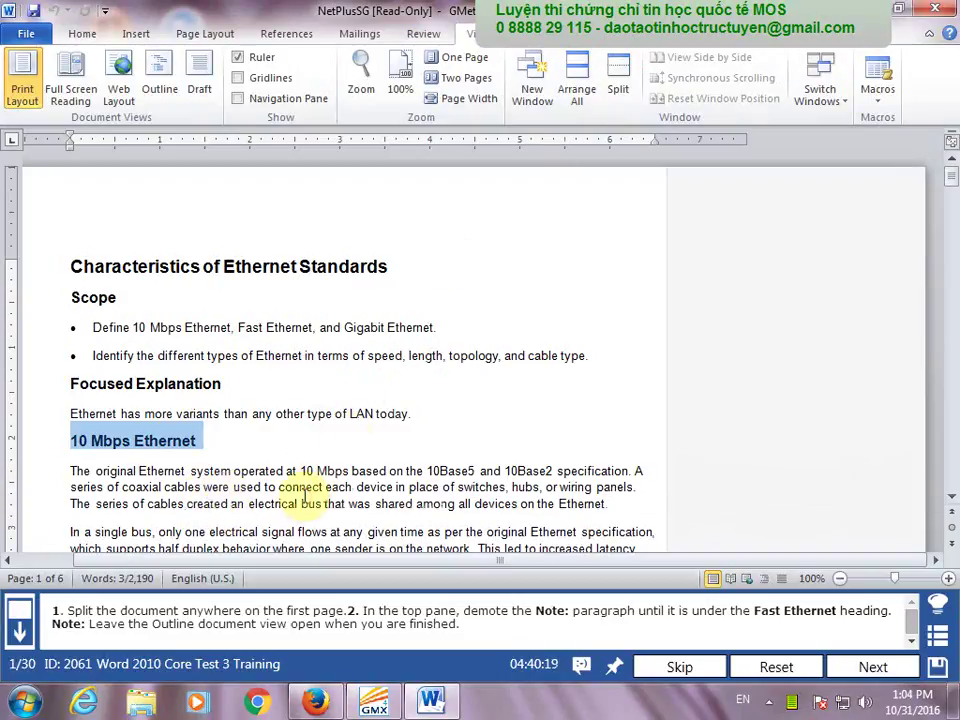
click(300, 489)
click(618, 80)
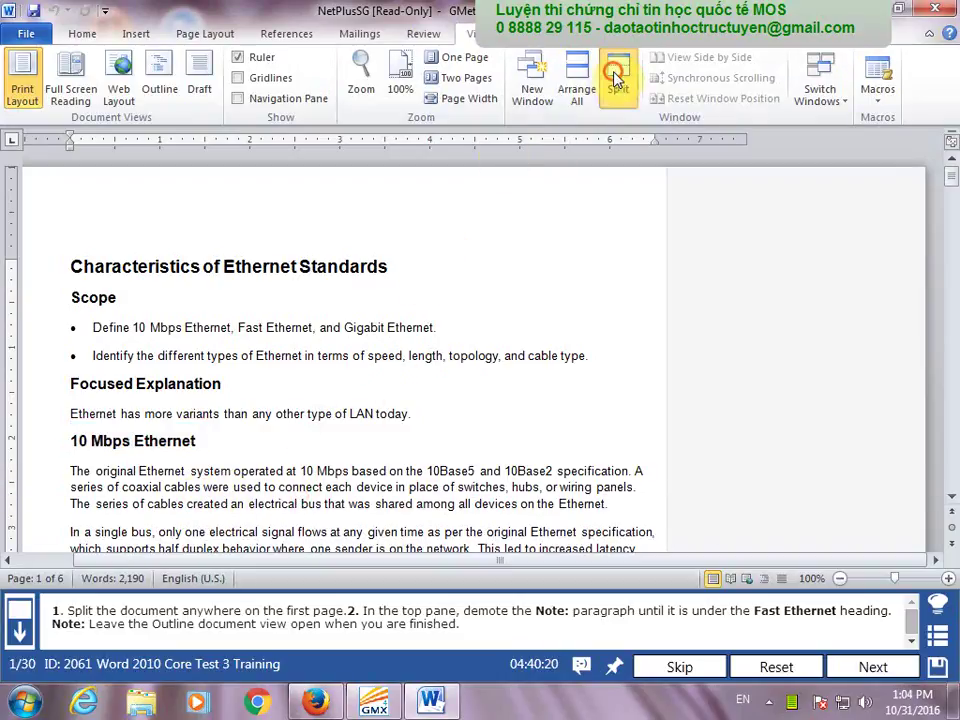
click(330, 452)
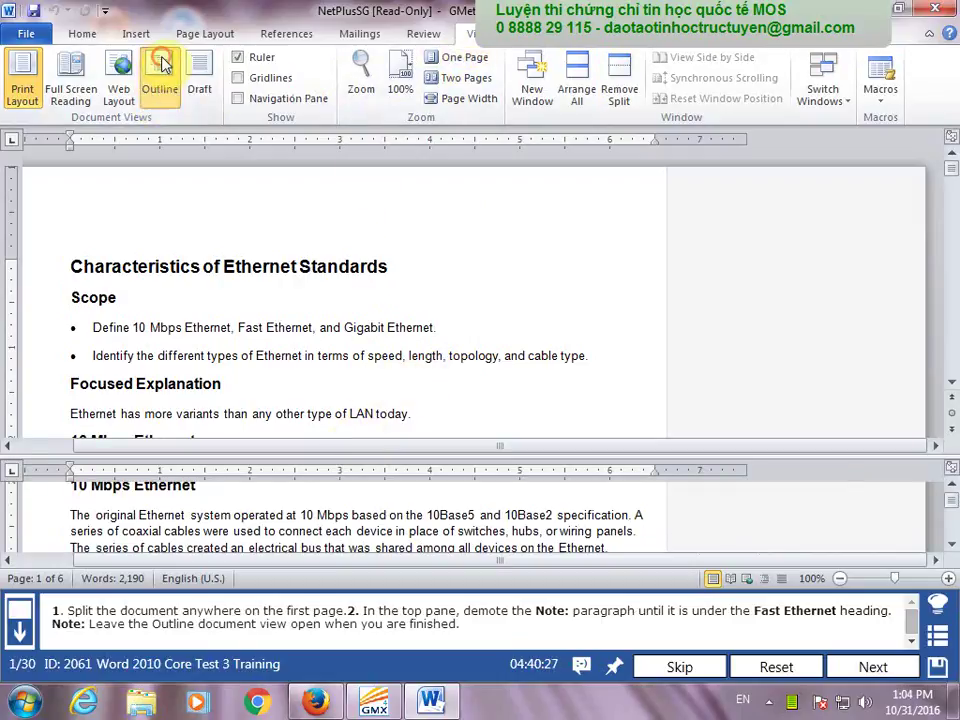
Switch the top pane to Outline view and scroll down to the Note paragraph
click(158, 85)
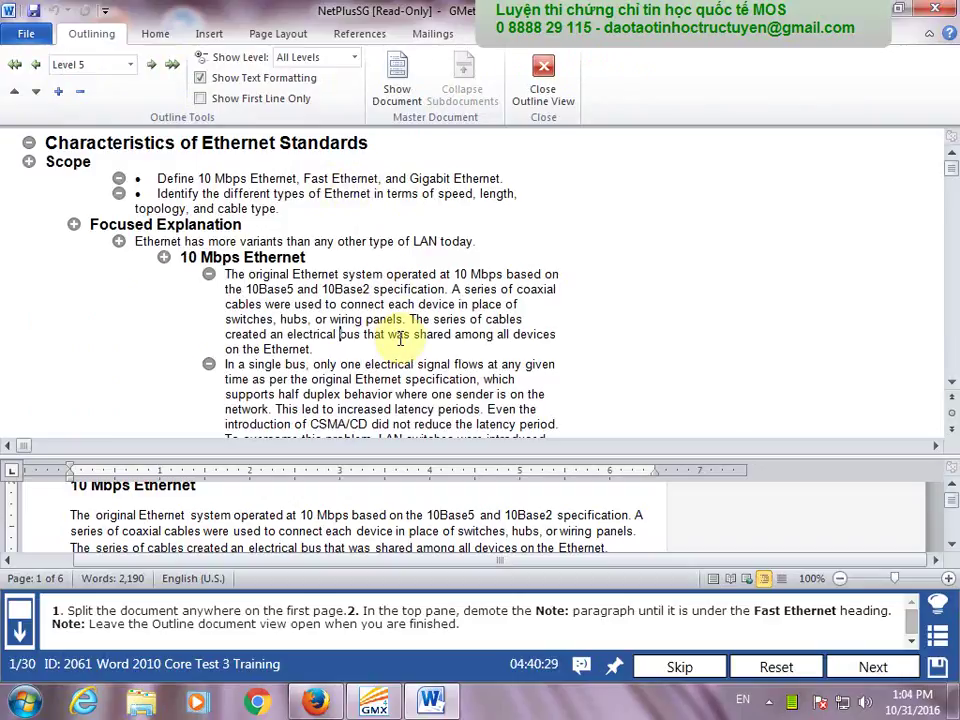
scroll(400, 338, down, 4)
scroll(400, 338, down, 3)
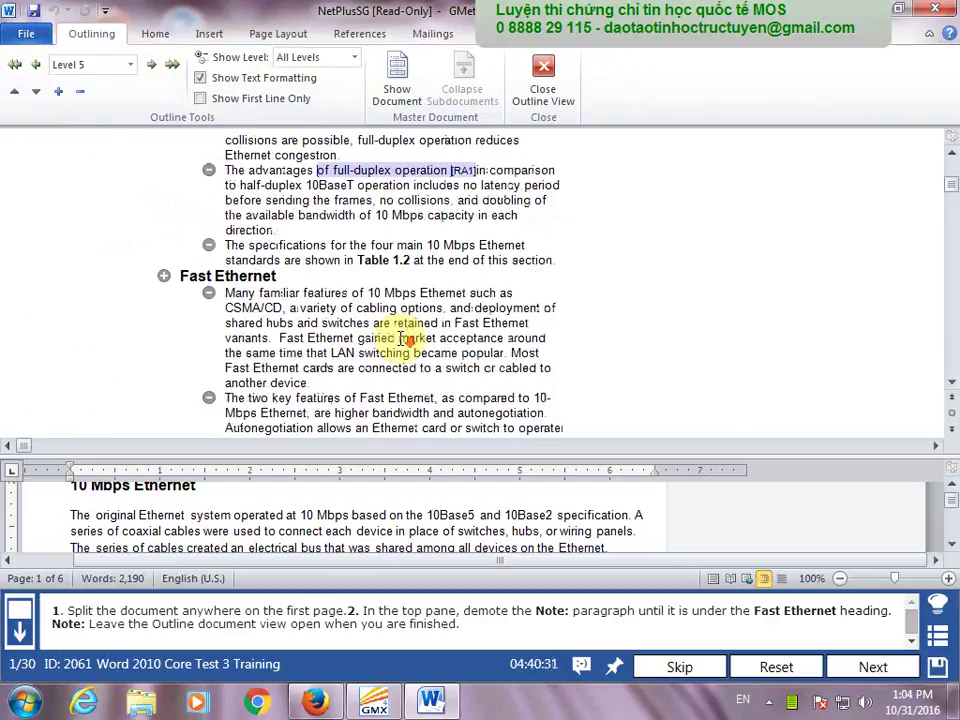
scroll(400, 338, down, 2)
scroll(400, 338, down, 3)
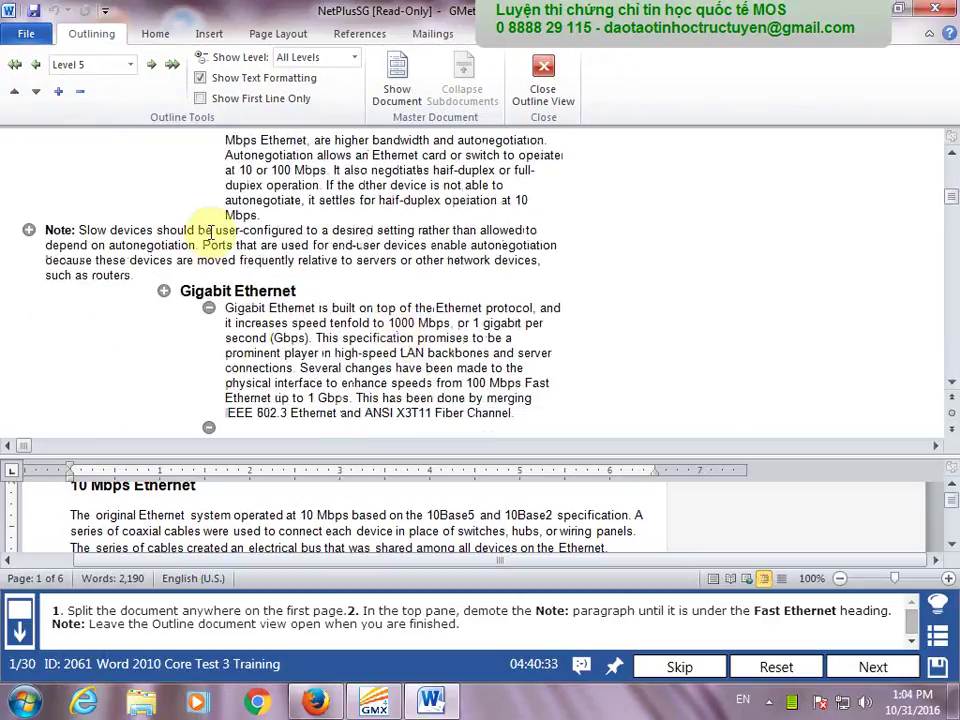
Demote the Note paragraph four times to Level 5 and submit the task
click(200, 231)
click(151, 64)
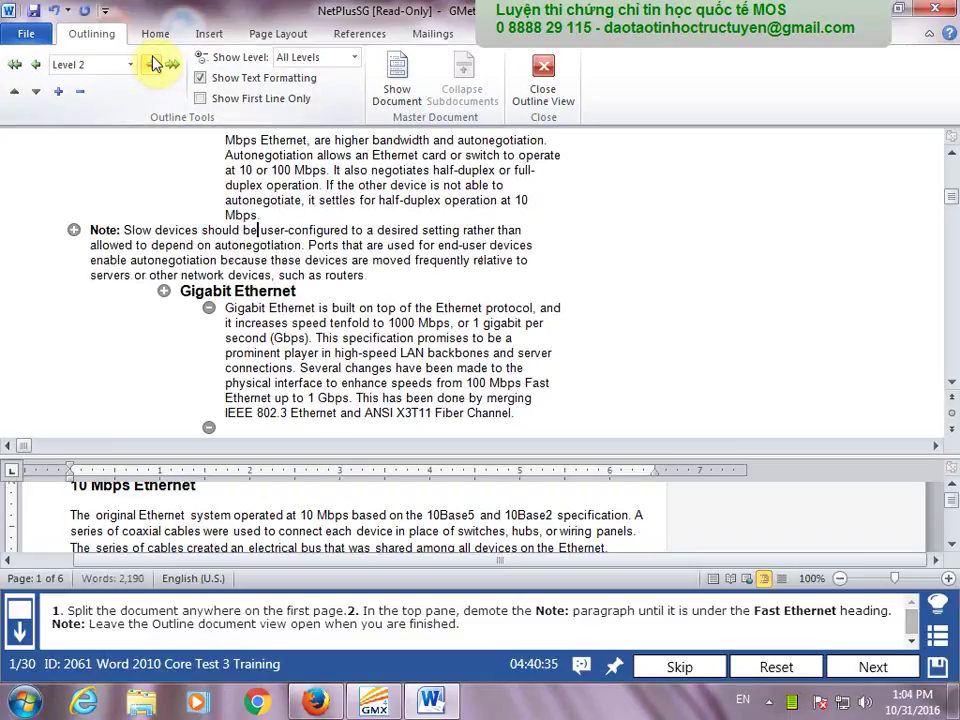
click(151, 64)
click(151, 64)
click(151, 64)
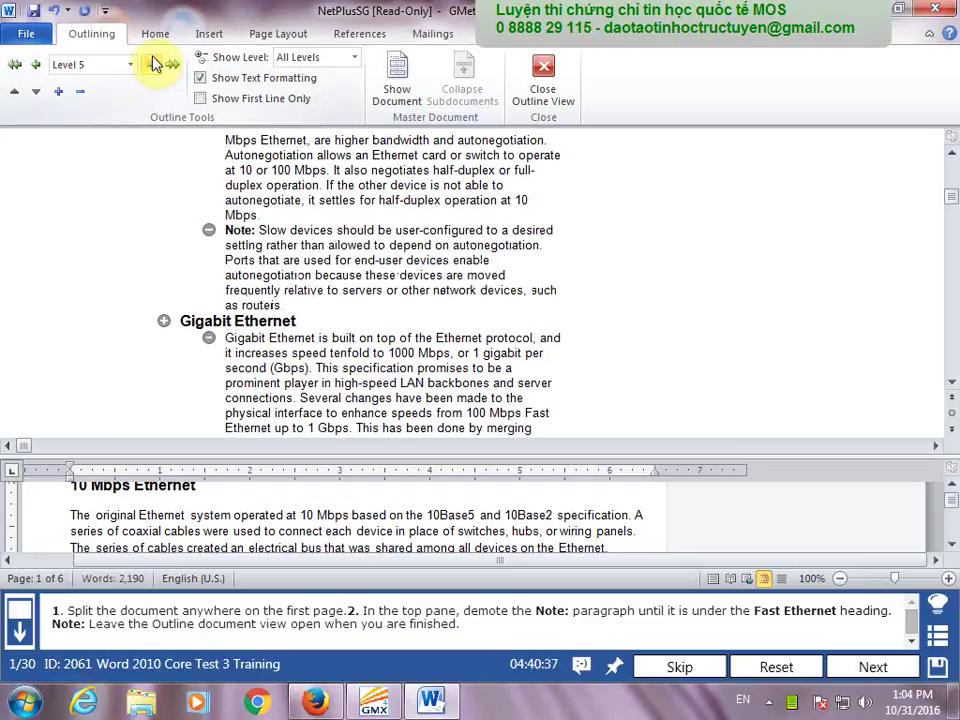
click(886, 674)
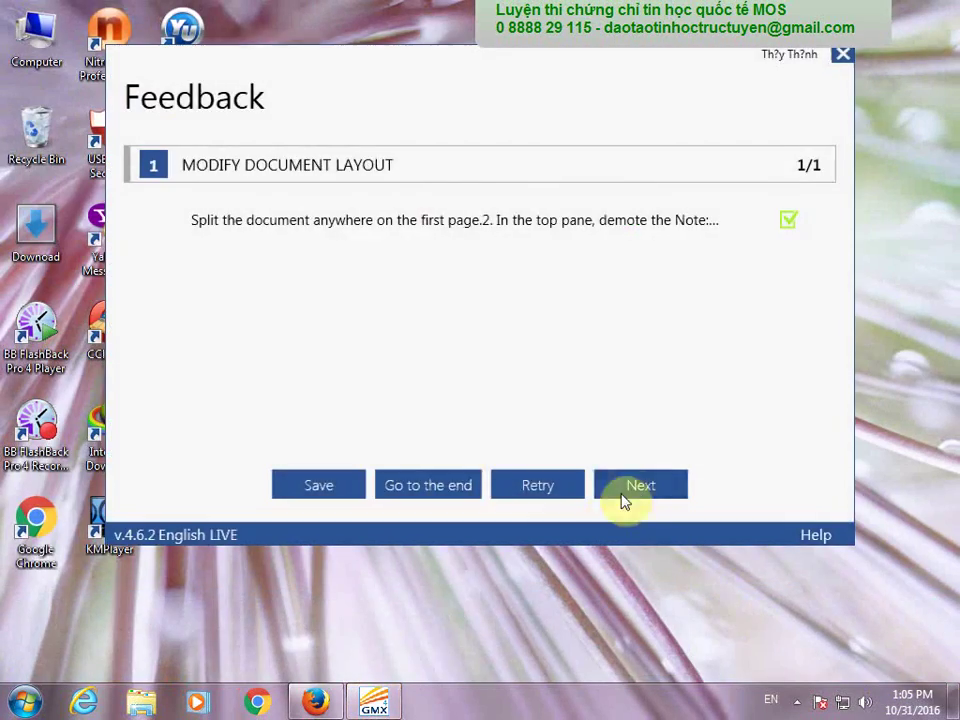
Continue from the task 1 feedback to practice task 2 of 30
click(636, 490)
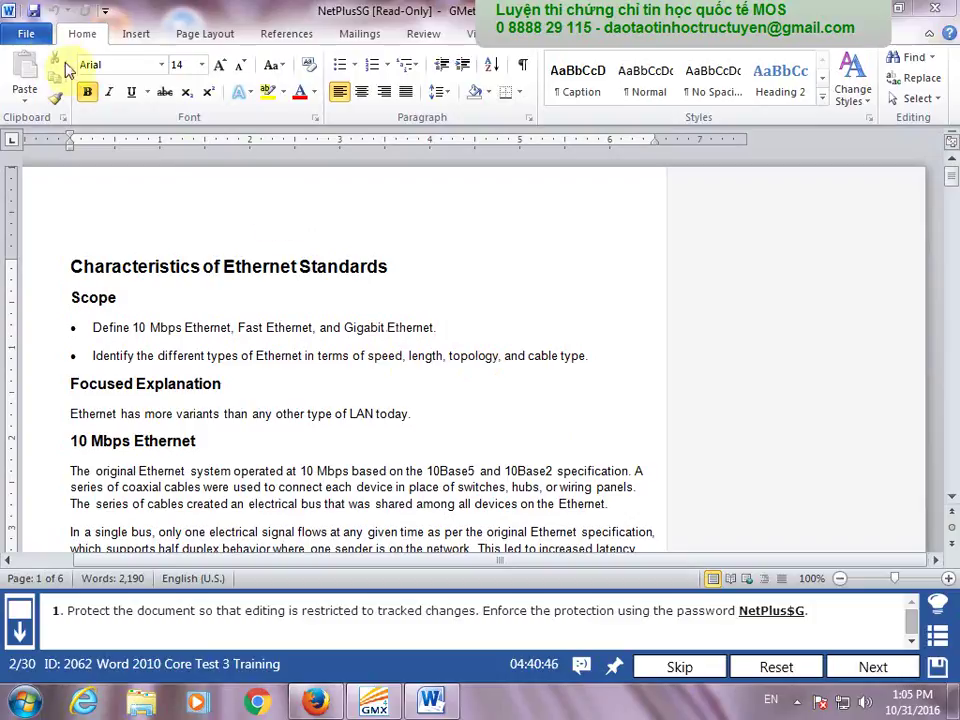
Restrict editing in the document so only tracked changes are allowed
click(35, 38)
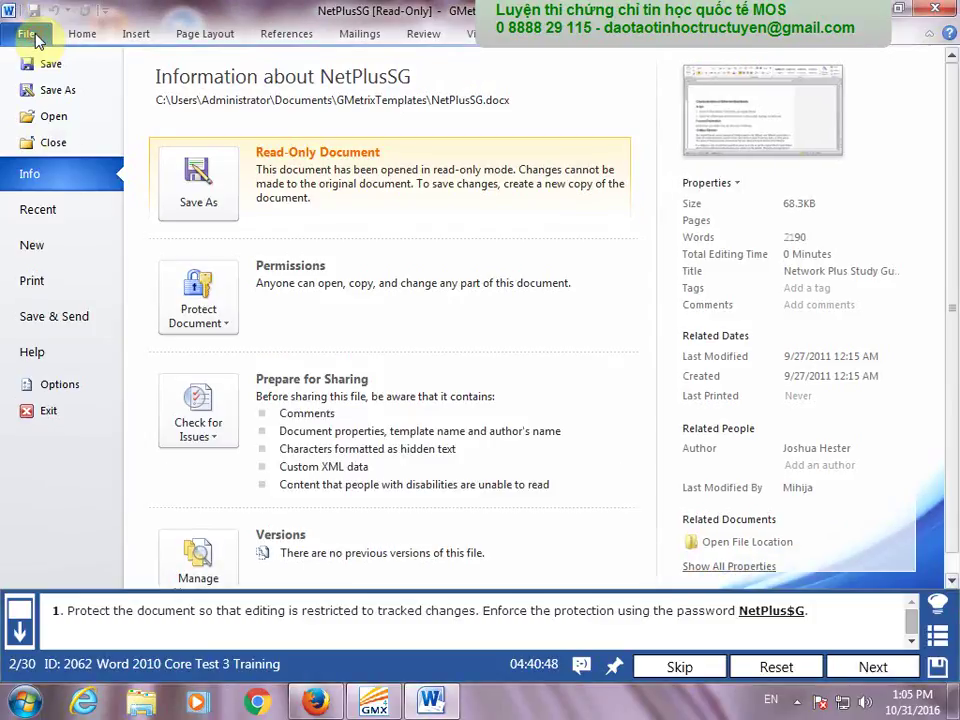
click(220, 318)
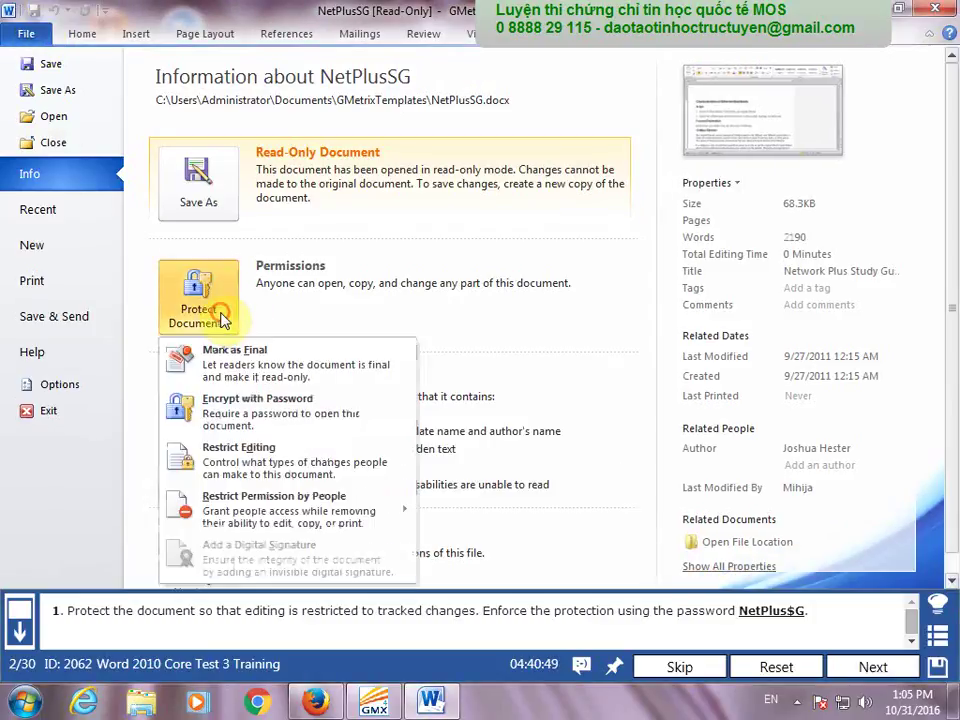
click(252, 456)
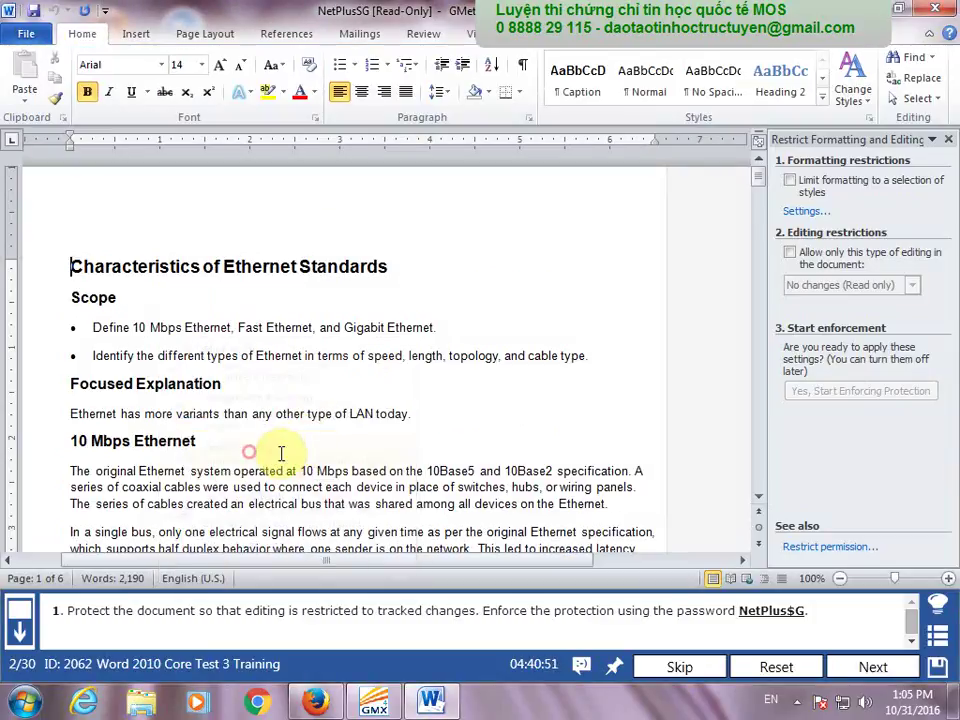
click(821, 183)
click(821, 183)
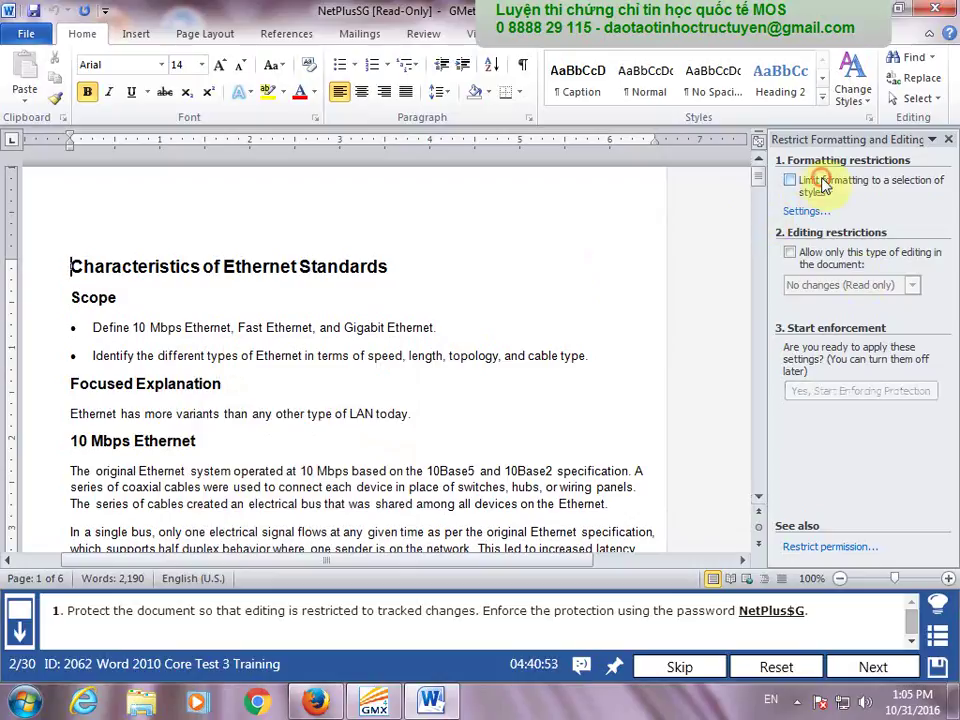
click(857, 257)
click(910, 285)
click(866, 302)
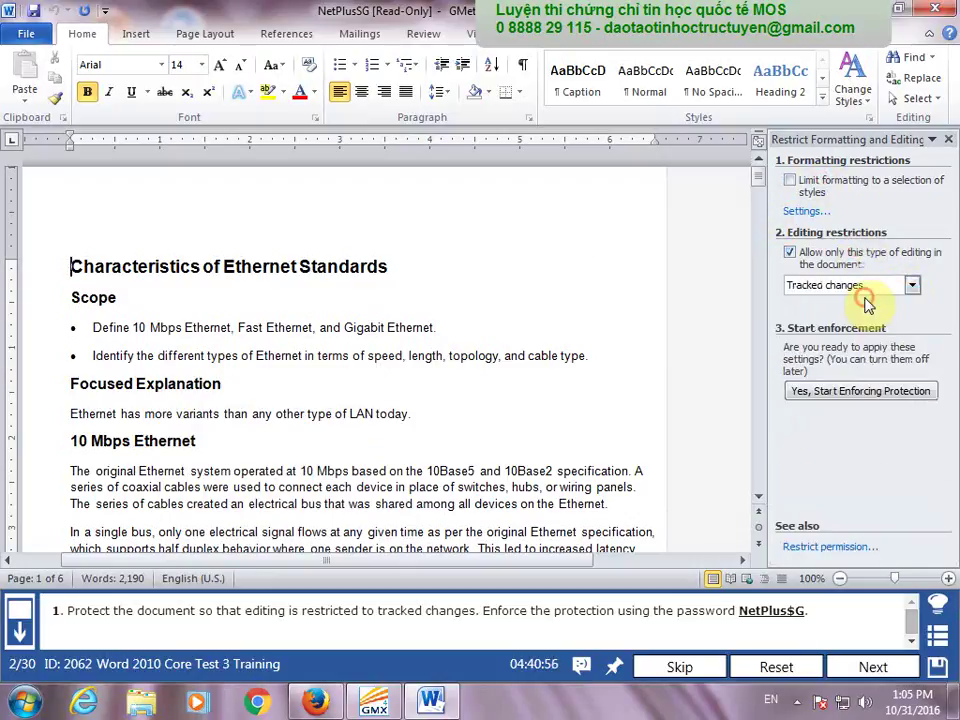
Start enforcing the protection with the task's password, confirm it, and submit the task
click(893, 391)
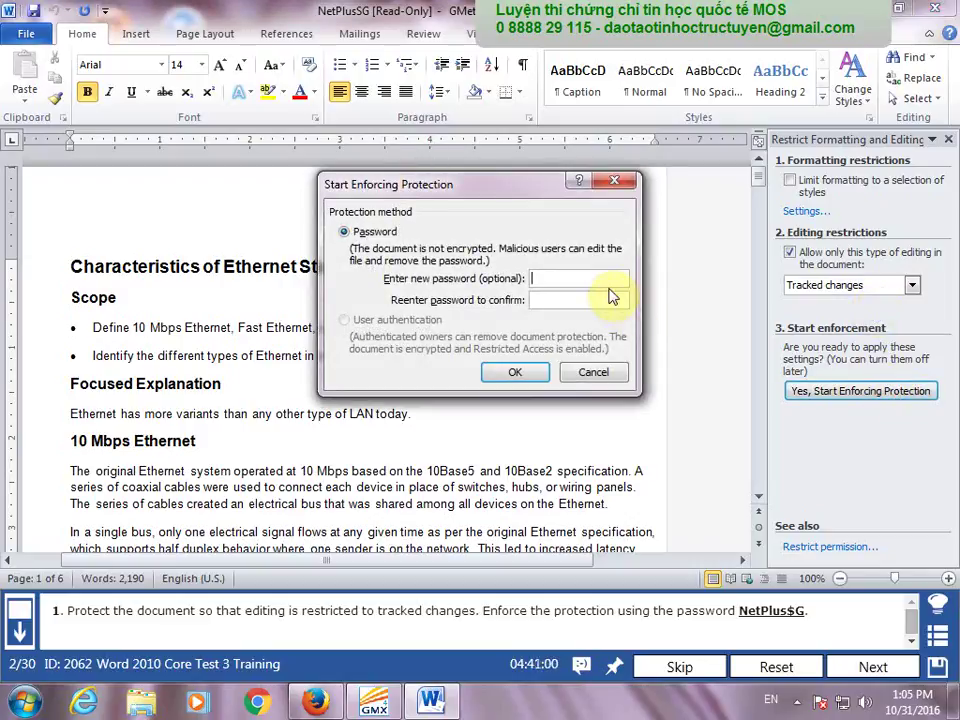
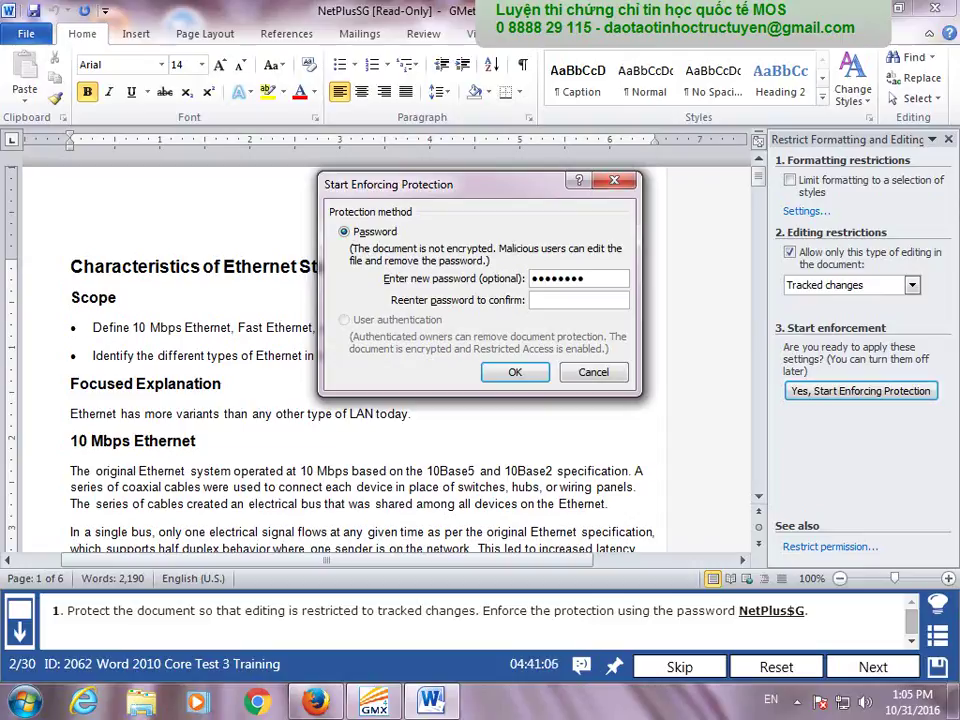
click(594, 298)
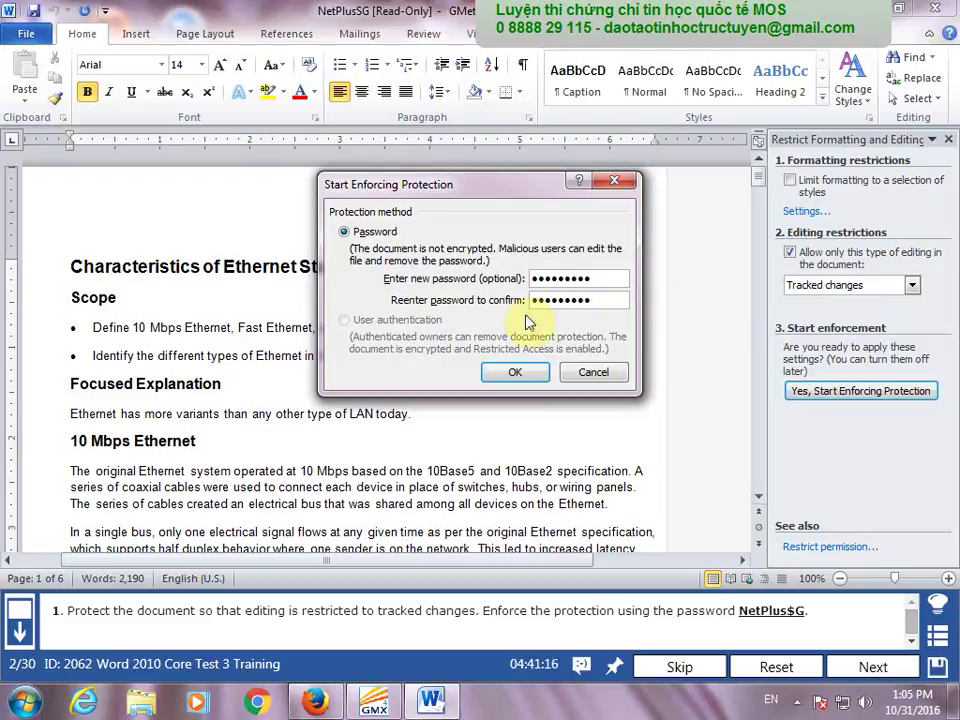
click(516, 372)
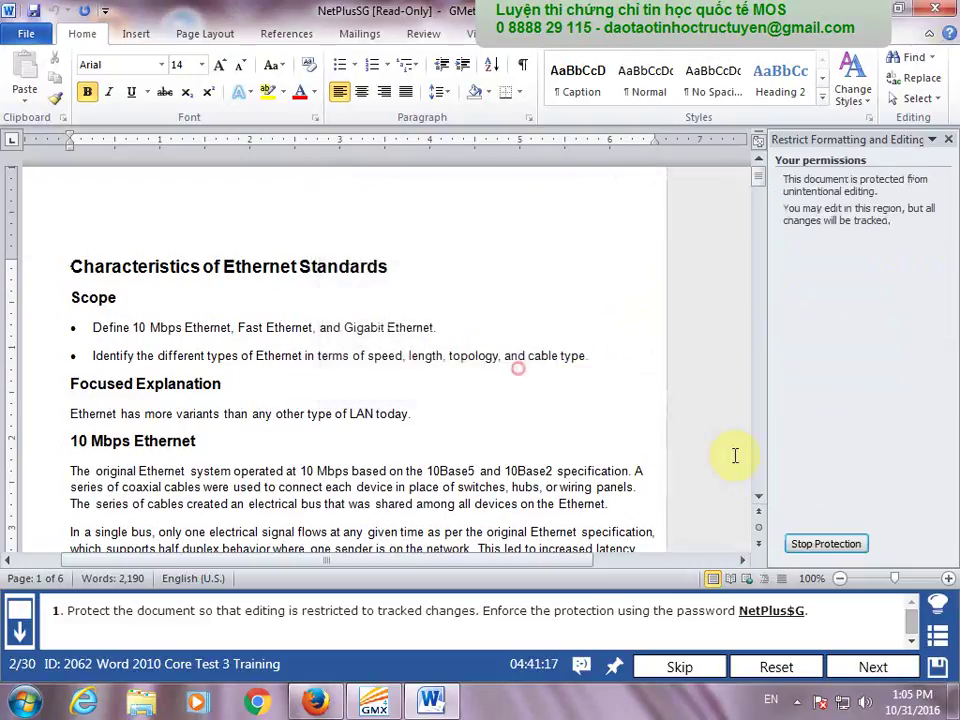
click(876, 666)
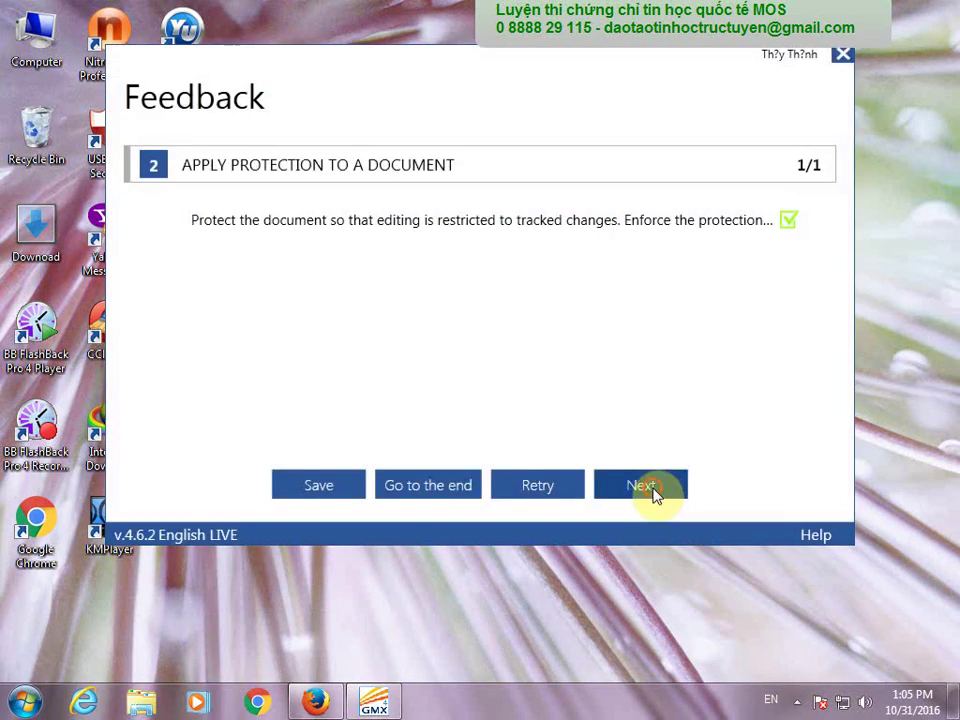
Move on to task 3 and set AutoRecover to save every 5 minutes
click(654, 496)
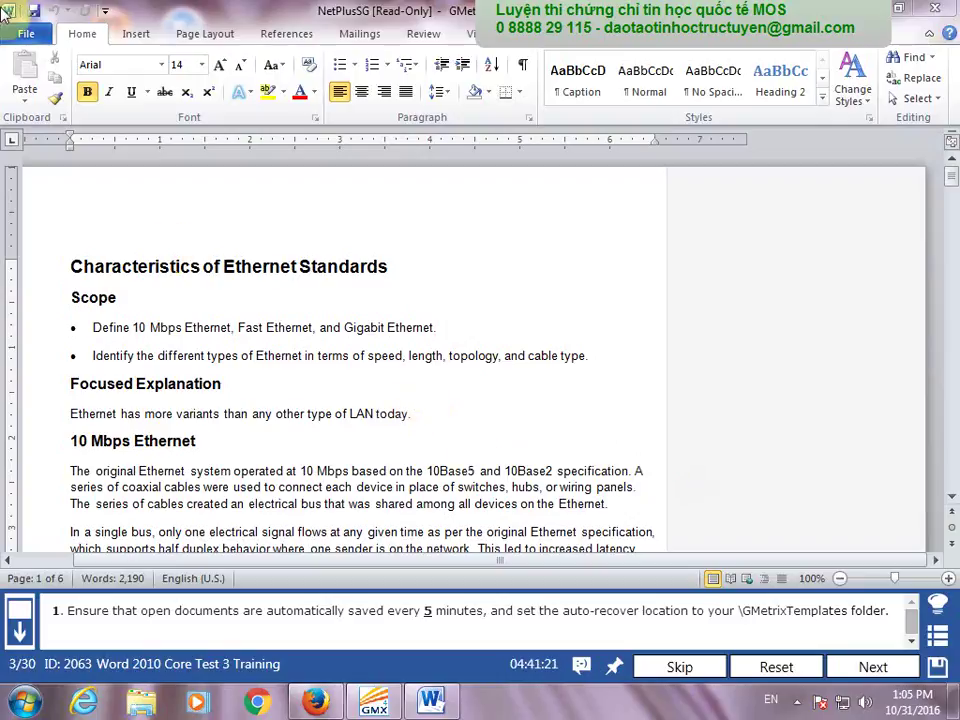
click(26, 36)
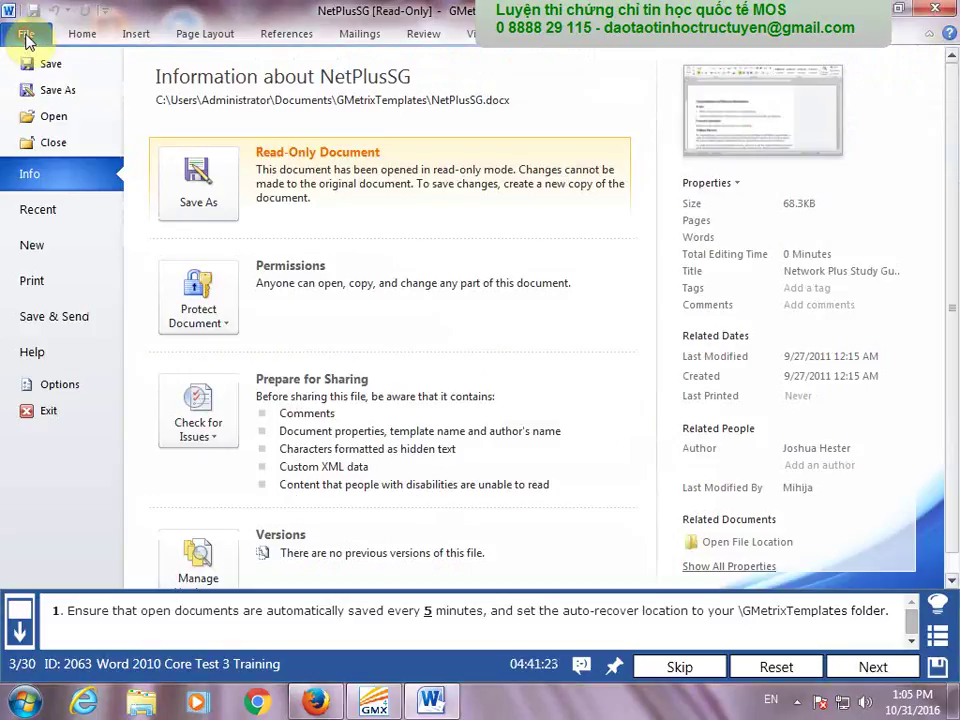
click(62, 385)
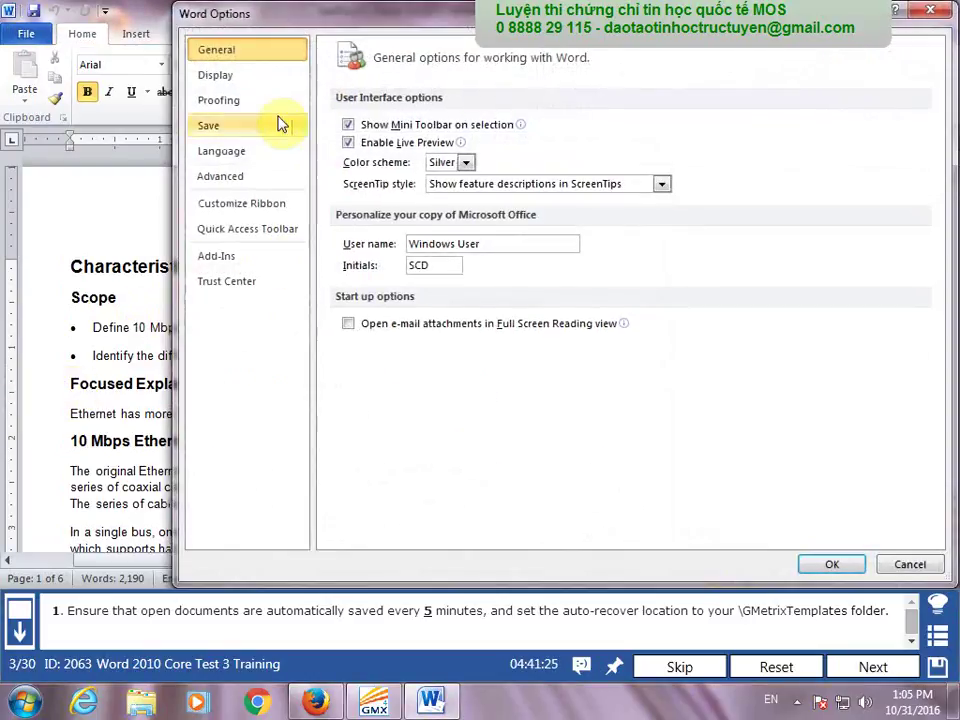
click(234, 125)
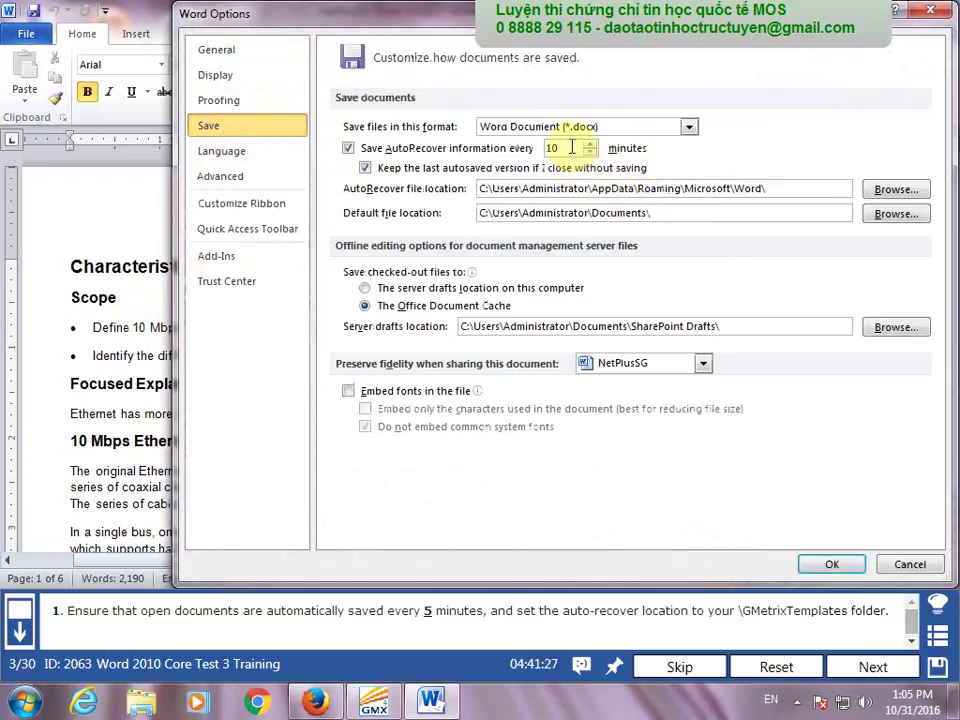
drag(566, 148, 494, 148)
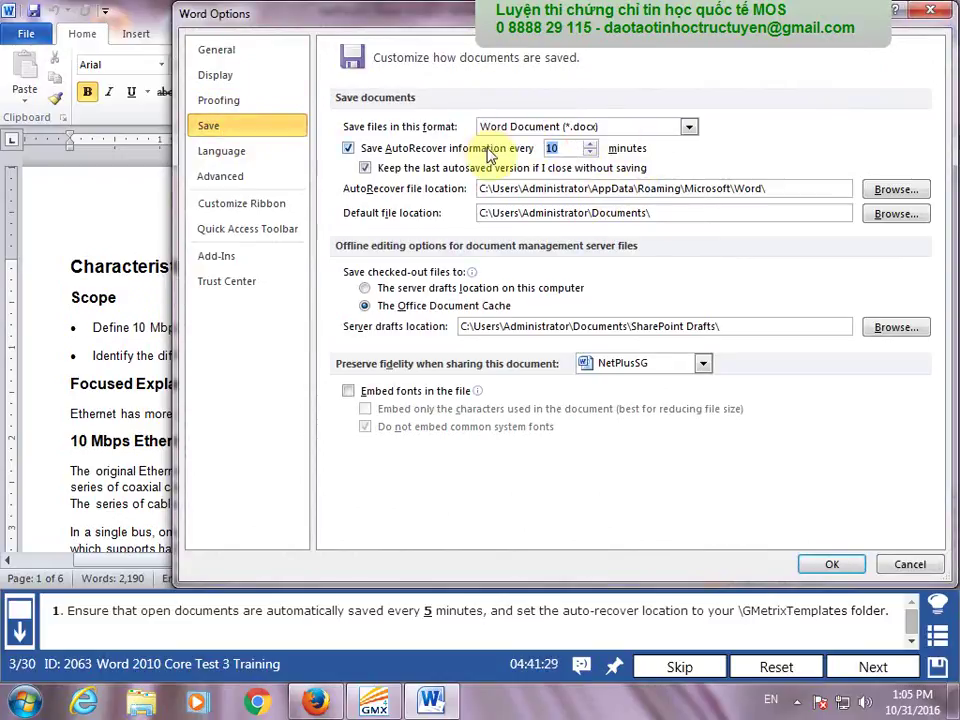
Set the AutoRecover file location to Documents\GMetrixTemplates, apply, and submit the task
click(893, 189)
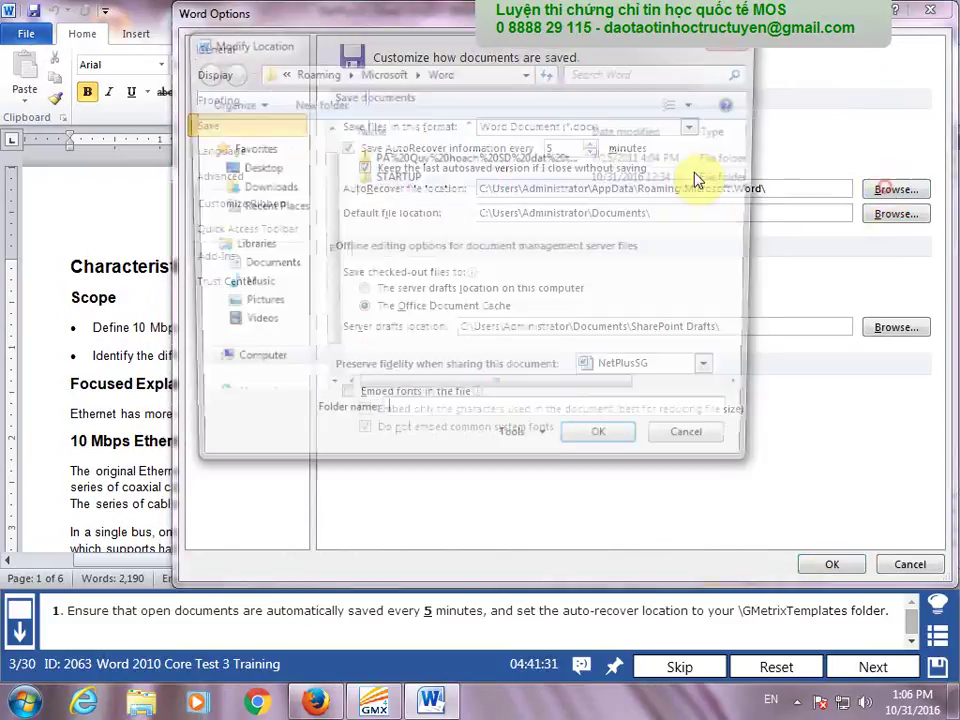
click(268, 266)
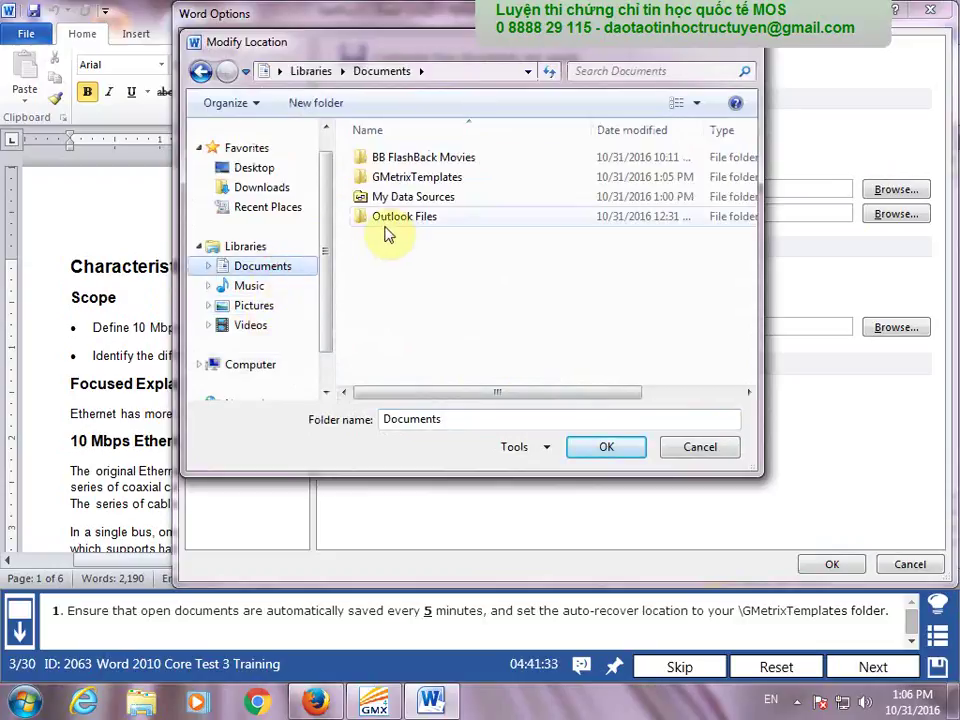
double_click(462, 177)
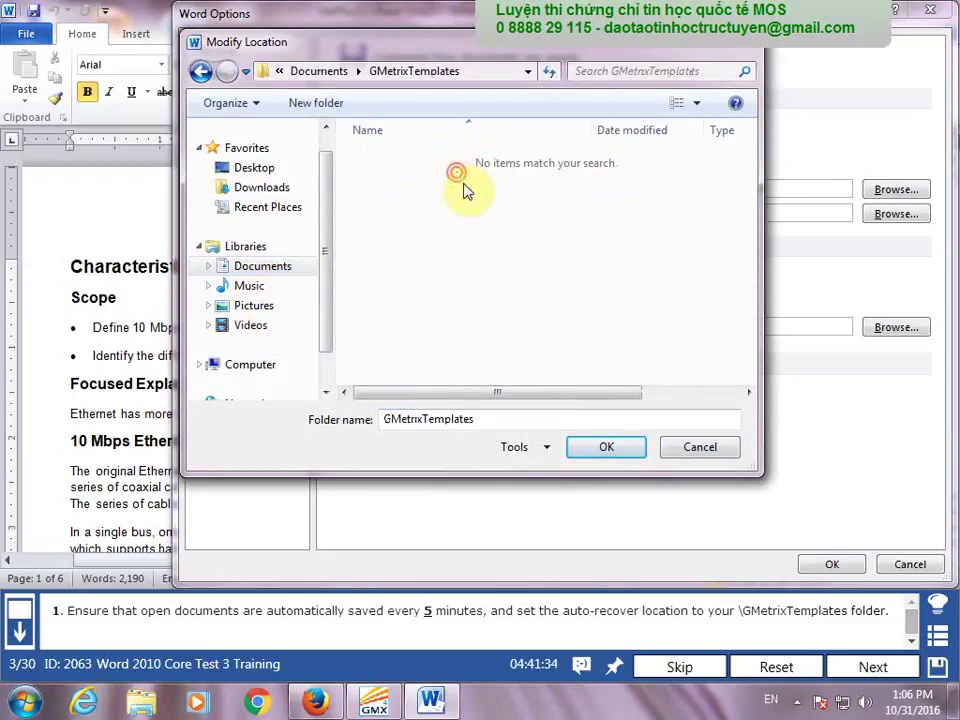
click(626, 456)
click(835, 564)
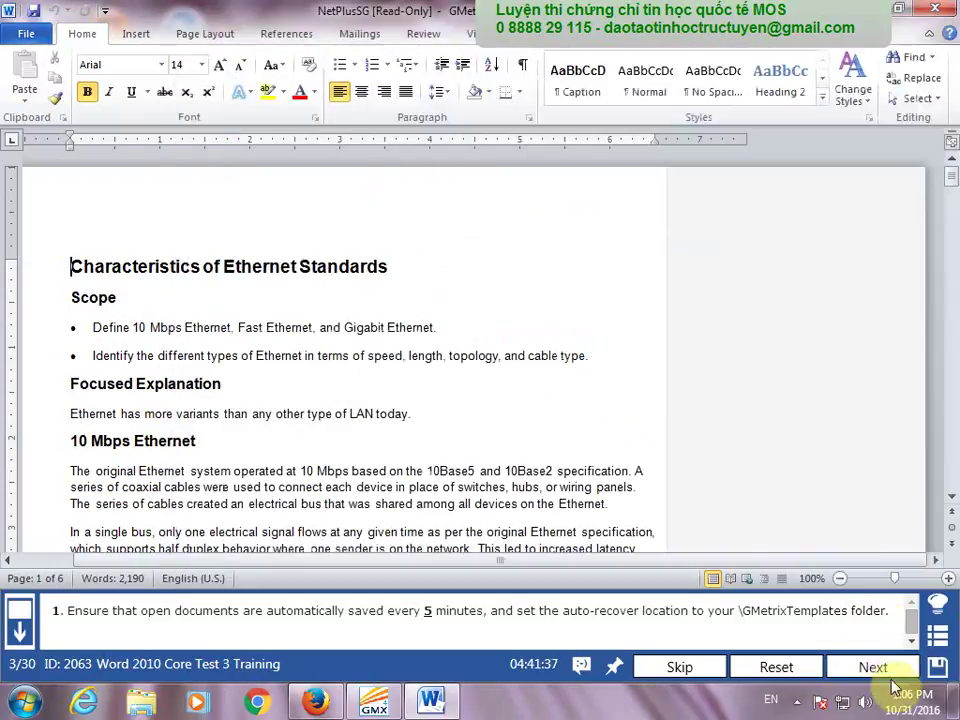
click(889, 670)
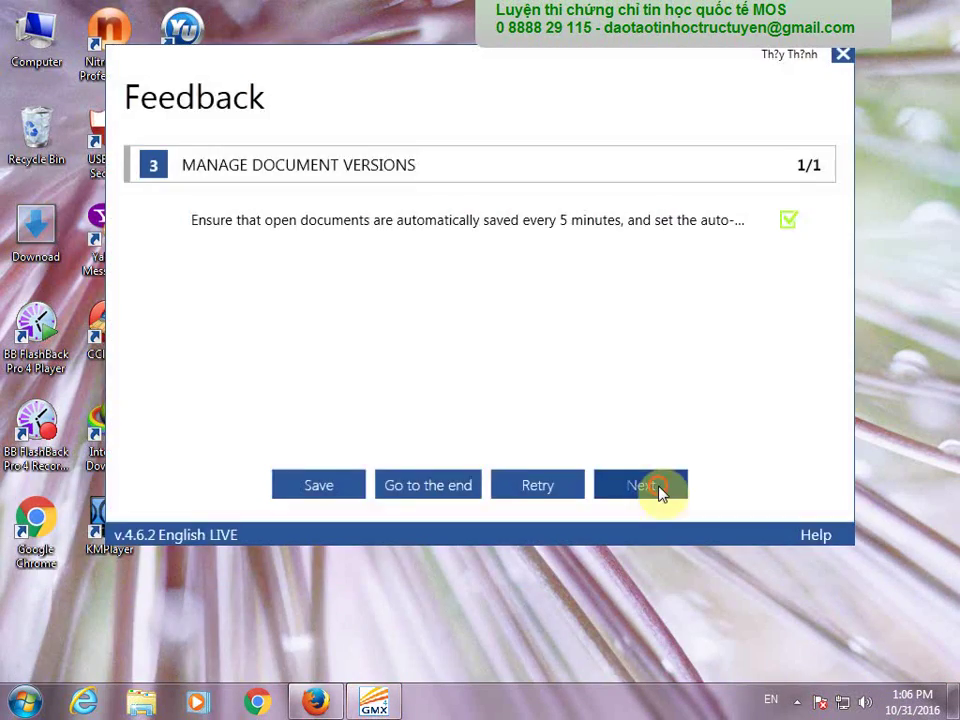
Move to task 4 and publish the newsletter as a blog post, registering the account later
click(658, 495)
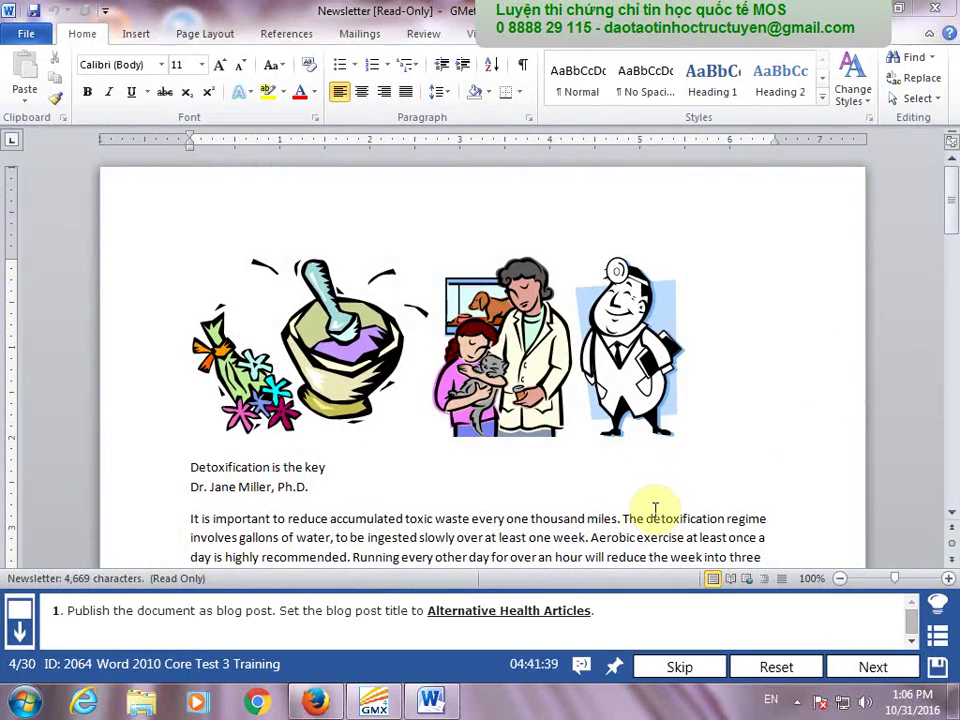
click(30, 35)
click(72, 318)
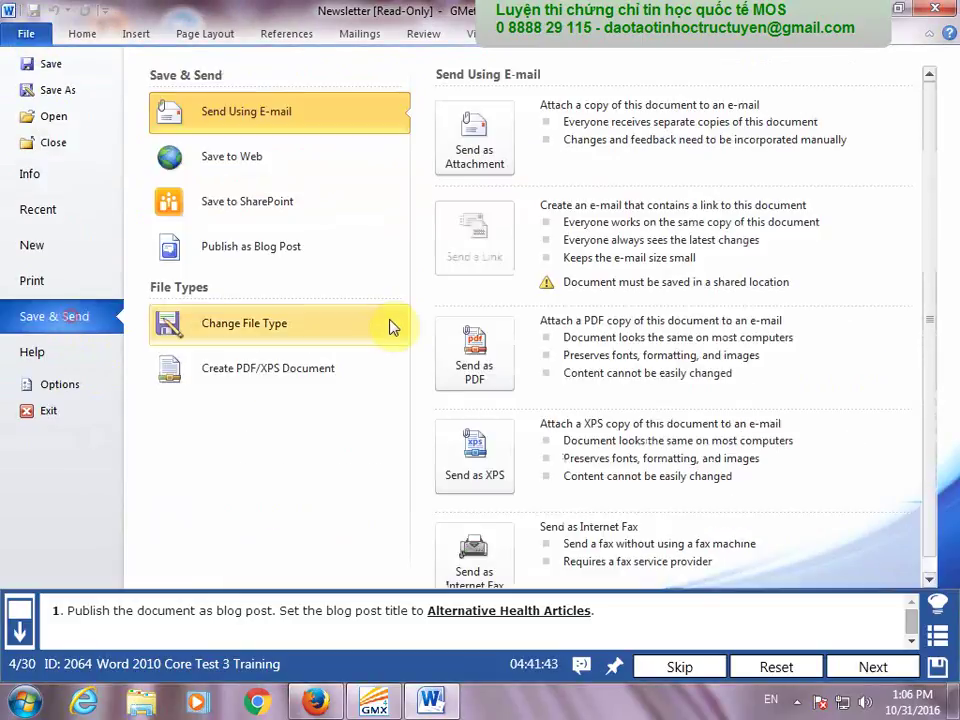
click(246, 248)
click(478, 405)
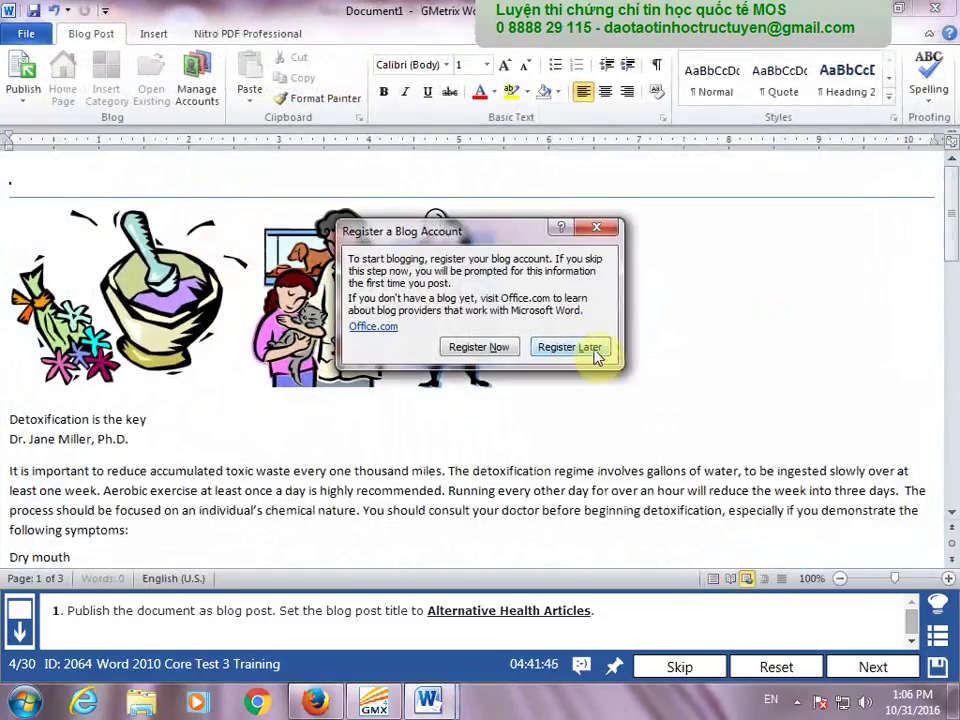
click(593, 348)
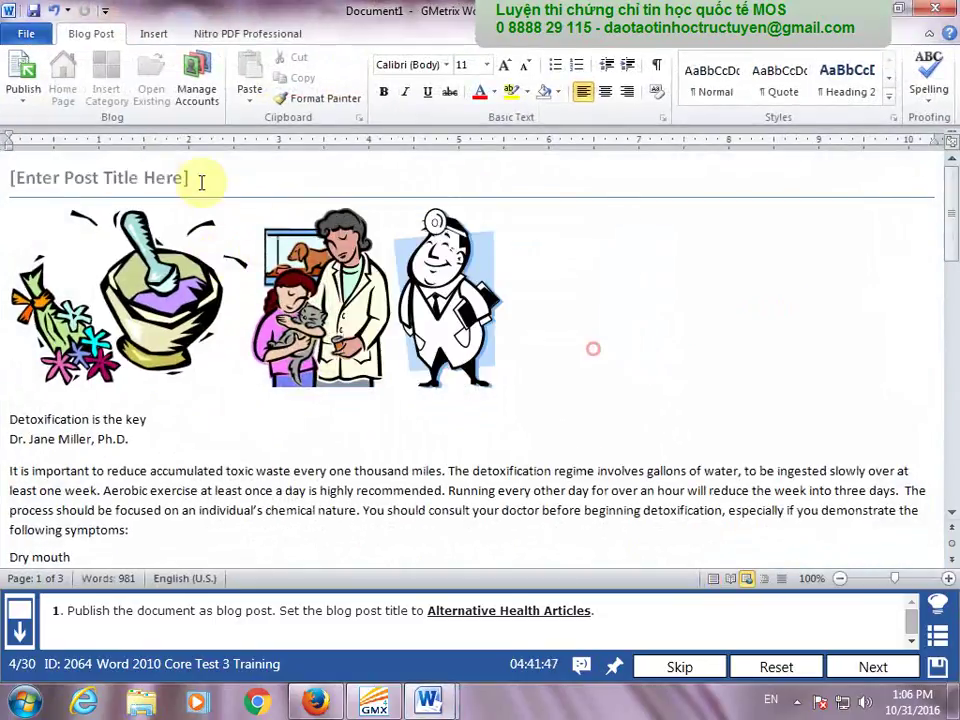
Title the blog post 'Alternative Health Articles', submit it, and continue to task 5
click(170, 178)
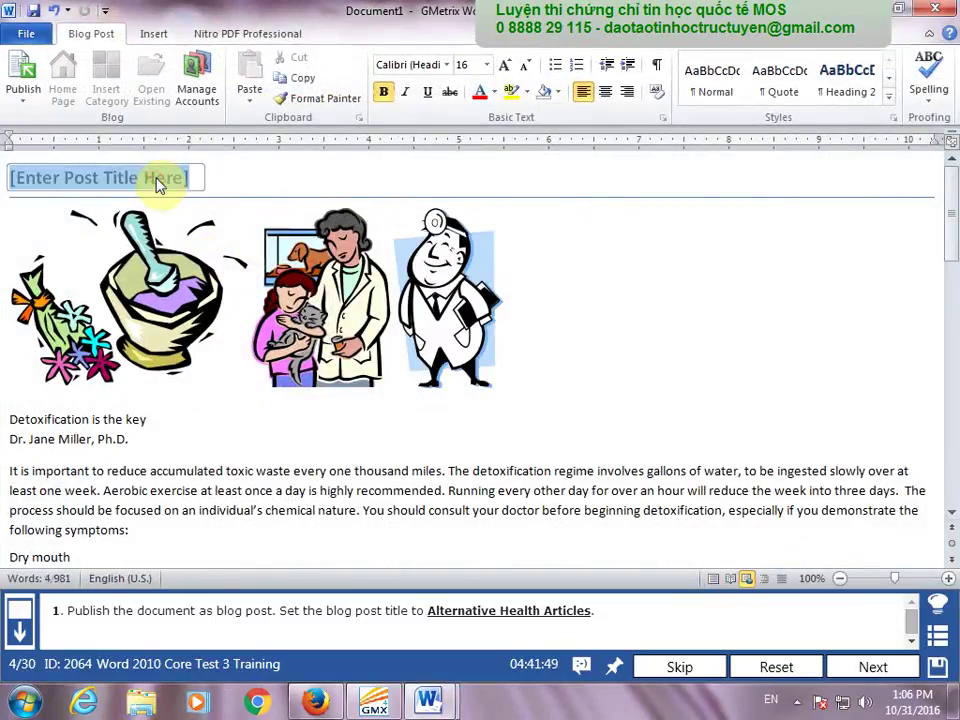
text(Altern)
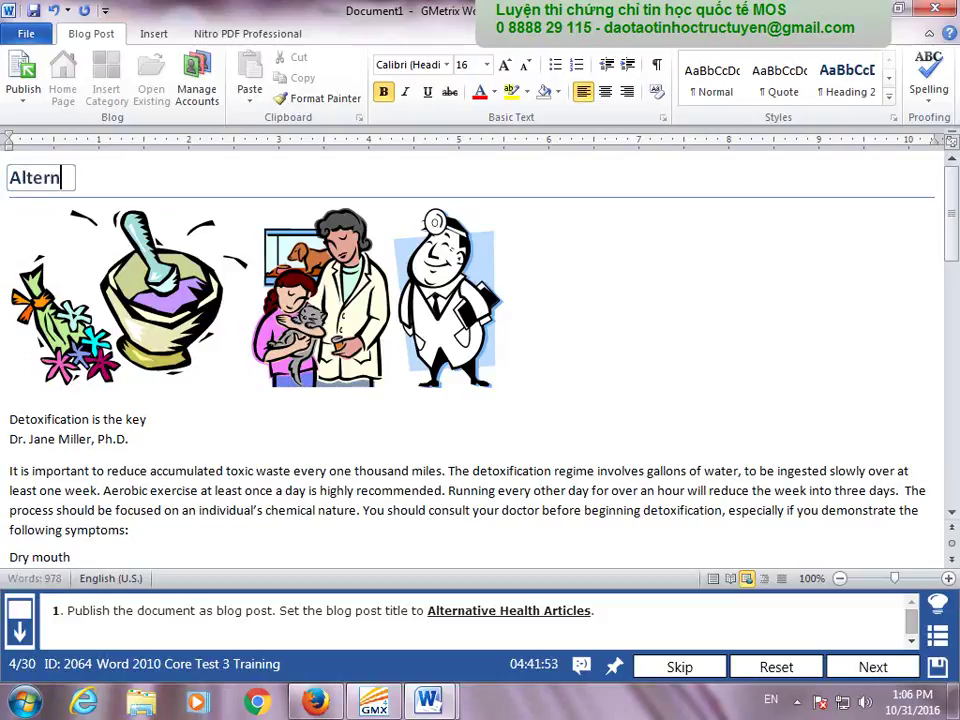
text(ative)
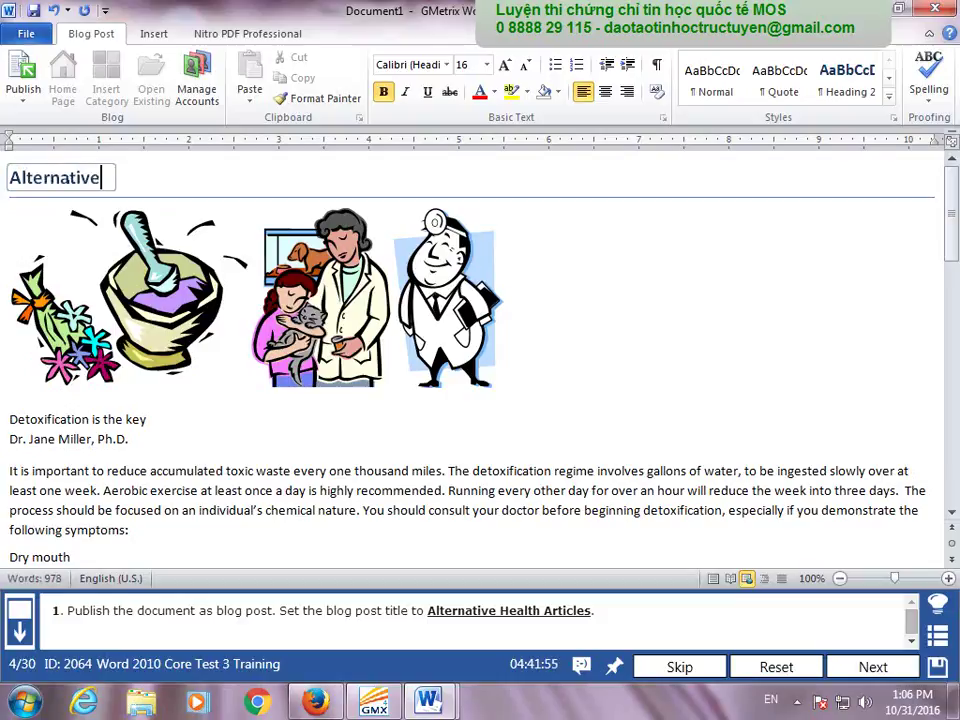
text( Healt)
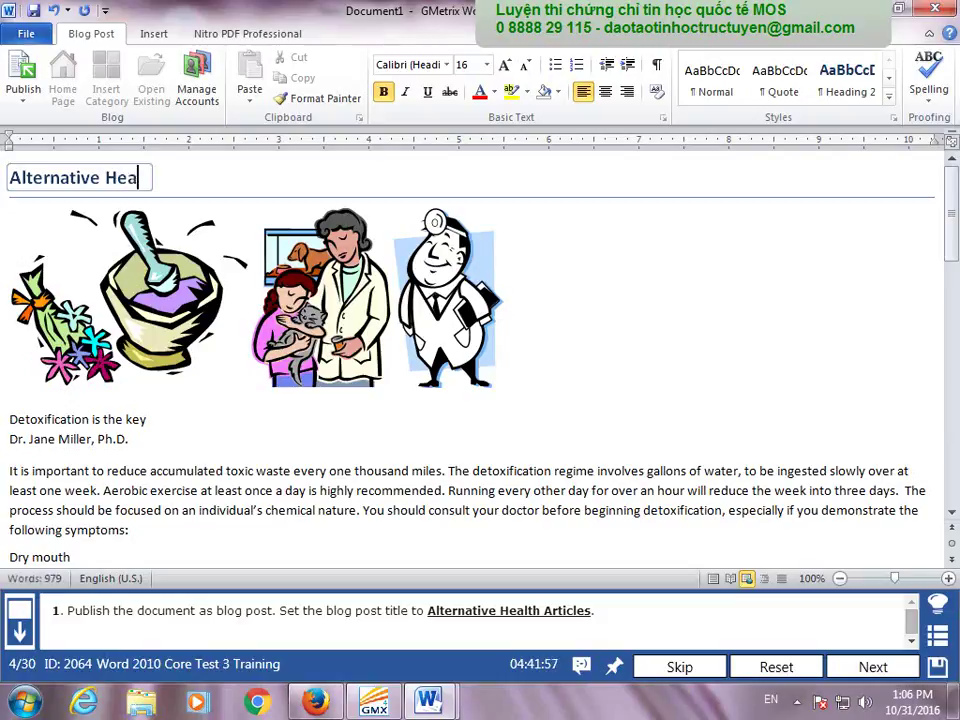
text(h A)
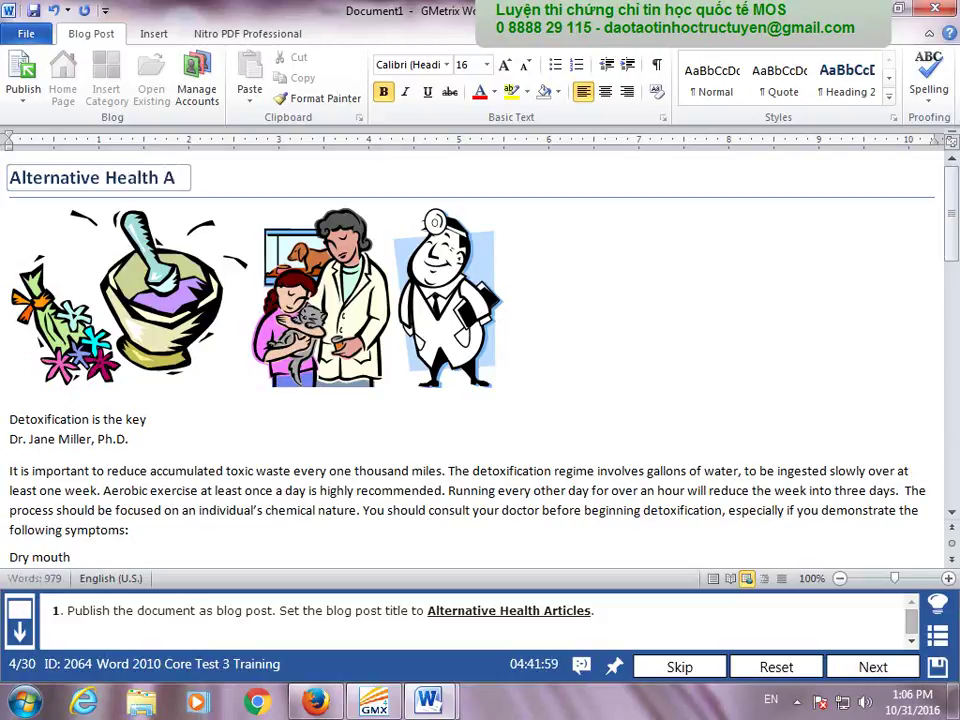
text(r)
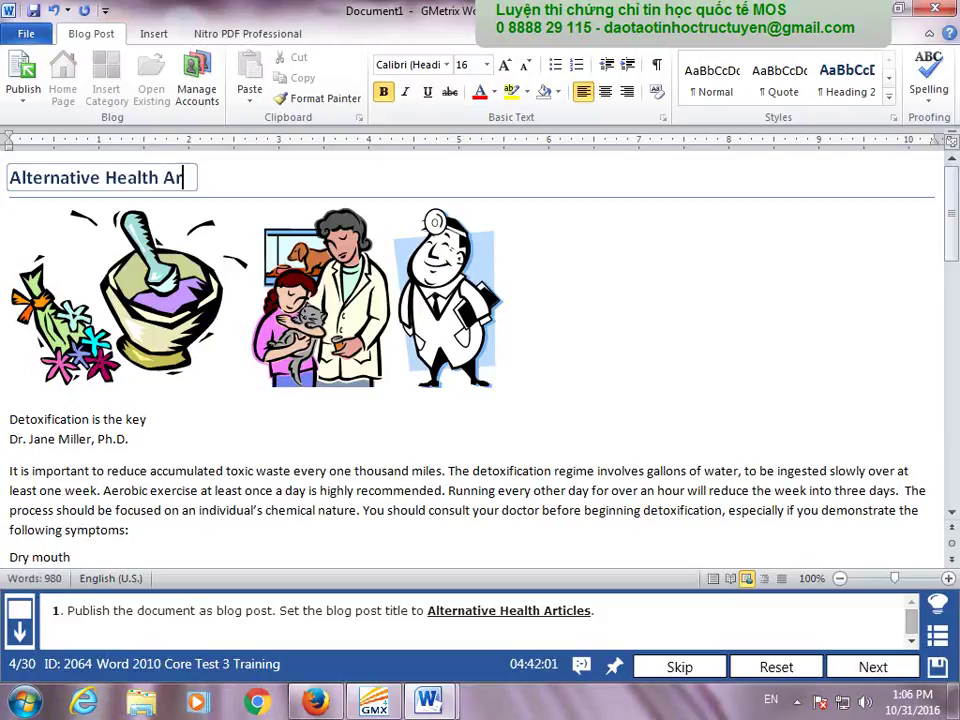
text(tic)
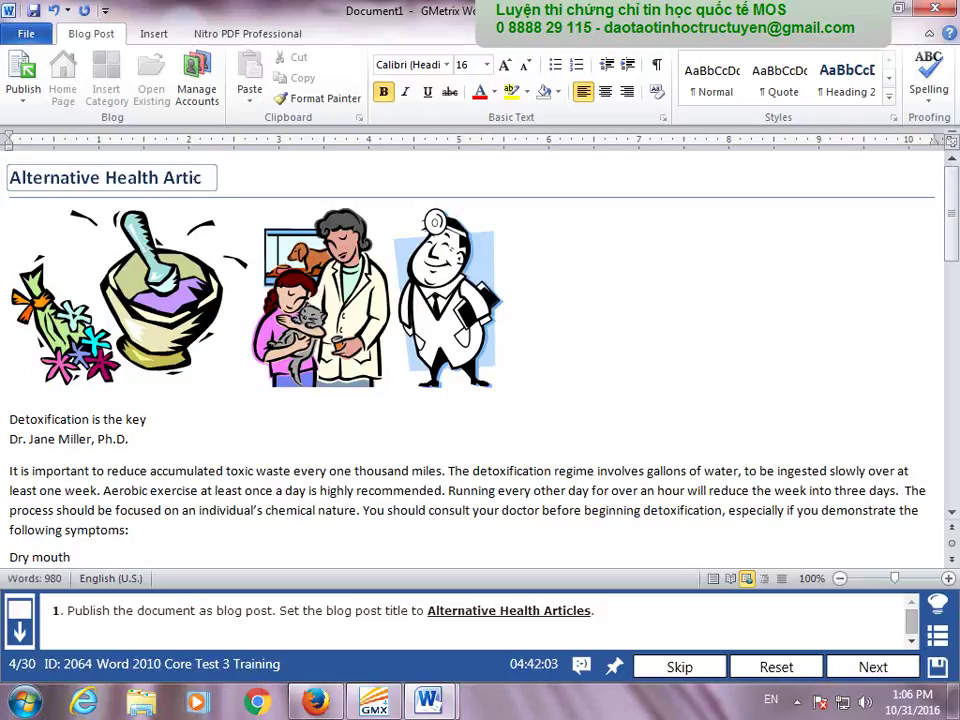
text(les)
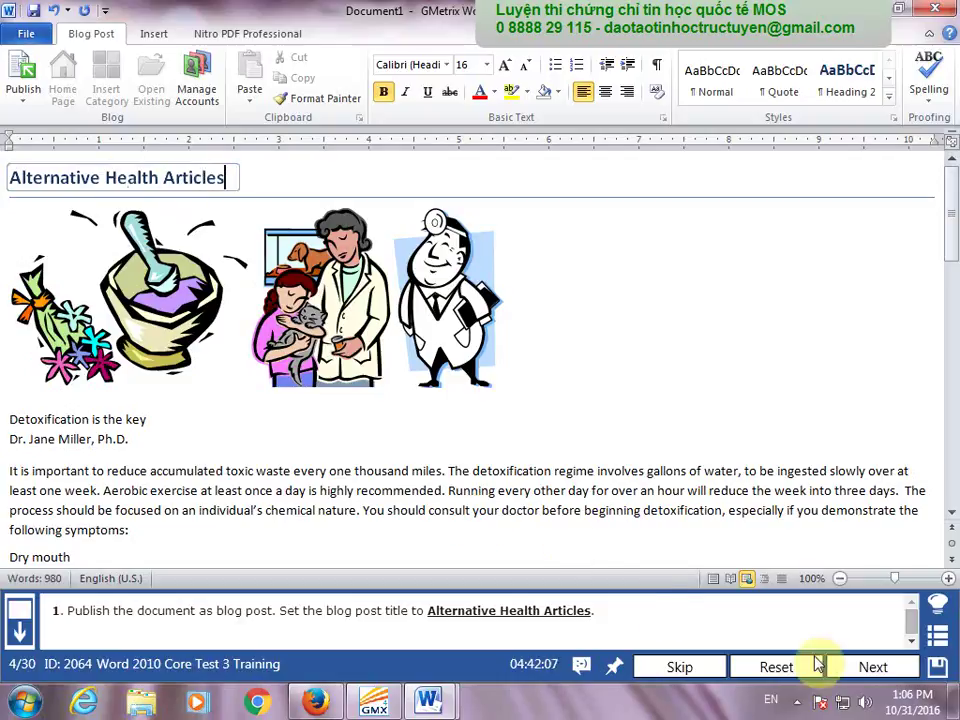
click(900, 668)
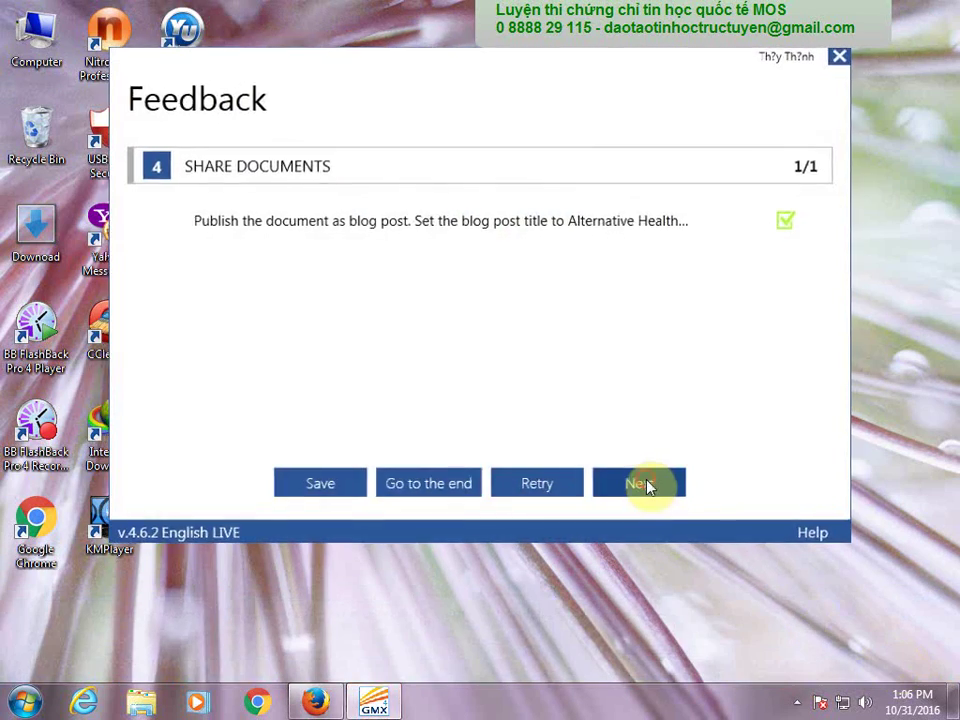
click(645, 485)
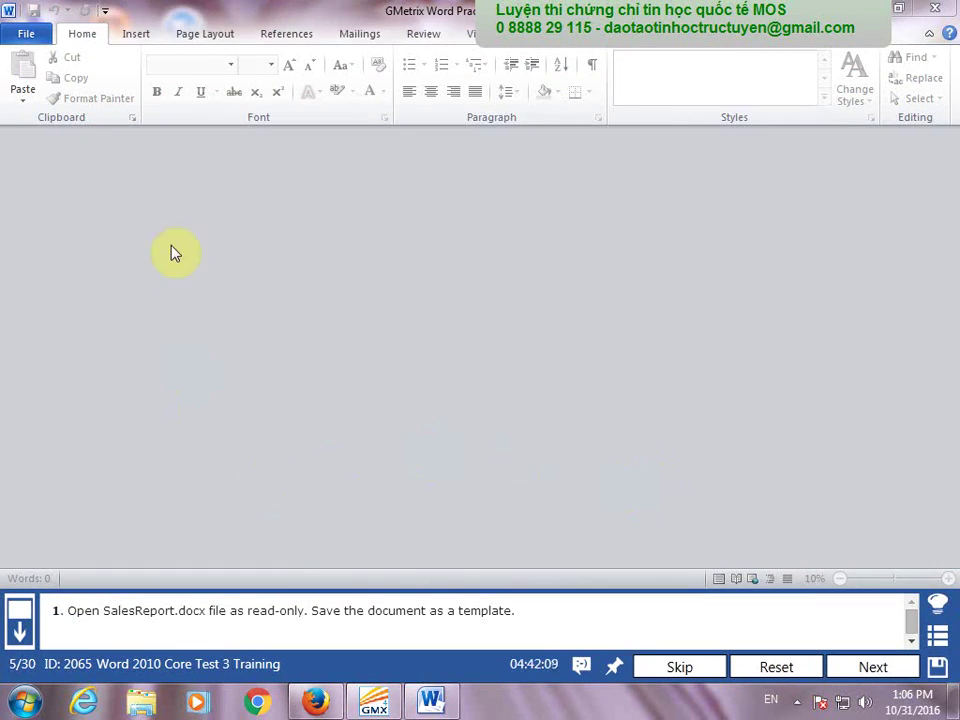
Open SalesReport from the GMetrixTemplates folder as read-only
click(30, 36)
click(42, 116)
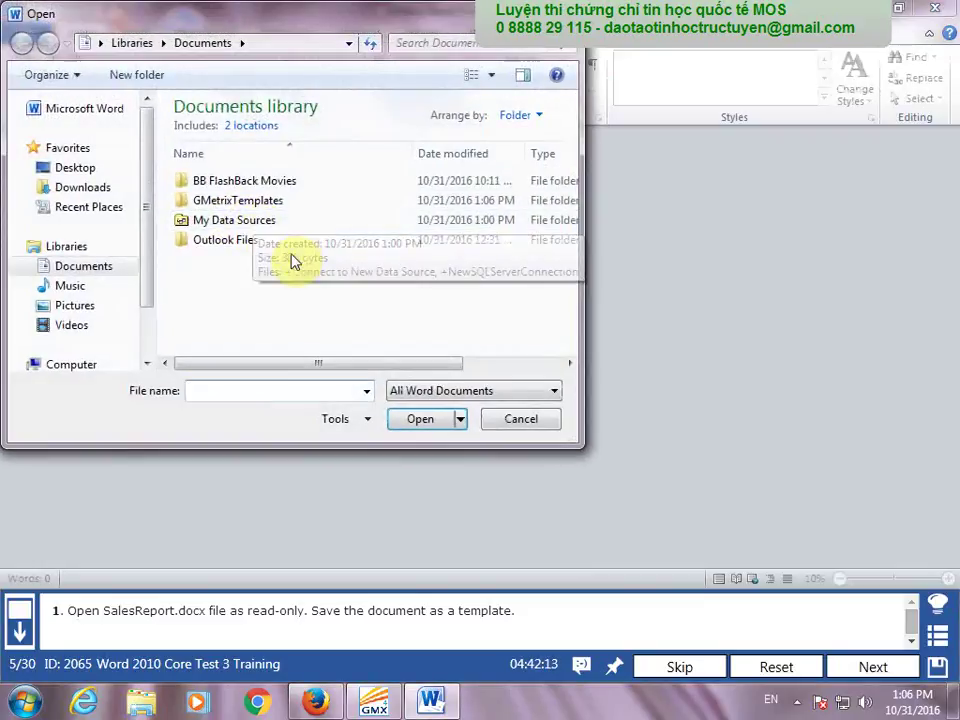
double_click(272, 201)
click(224, 181)
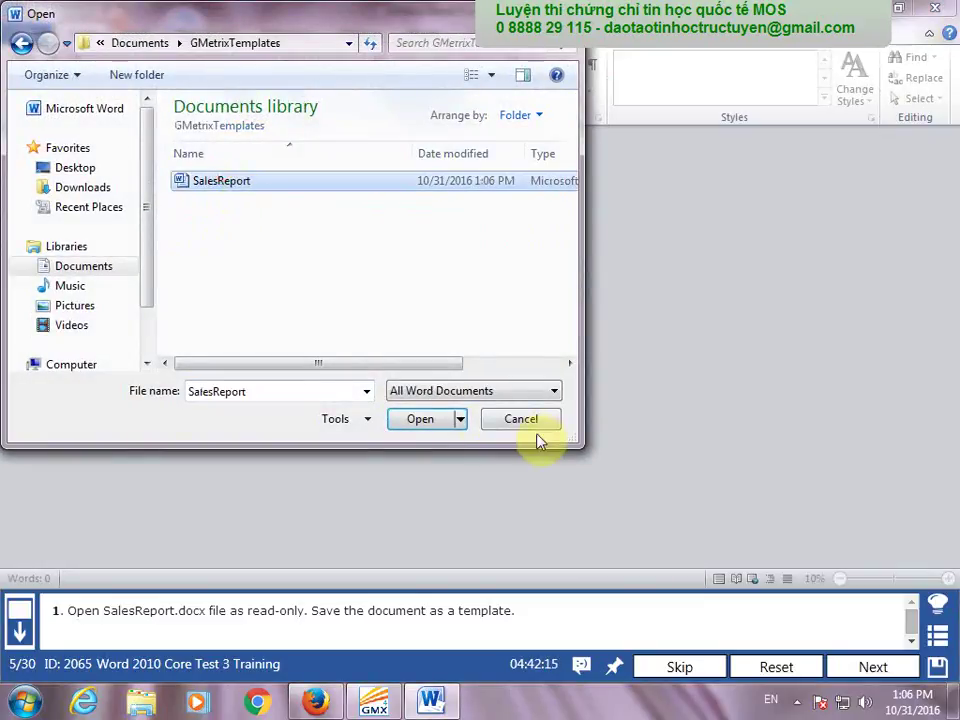
click(461, 420)
click(489, 467)
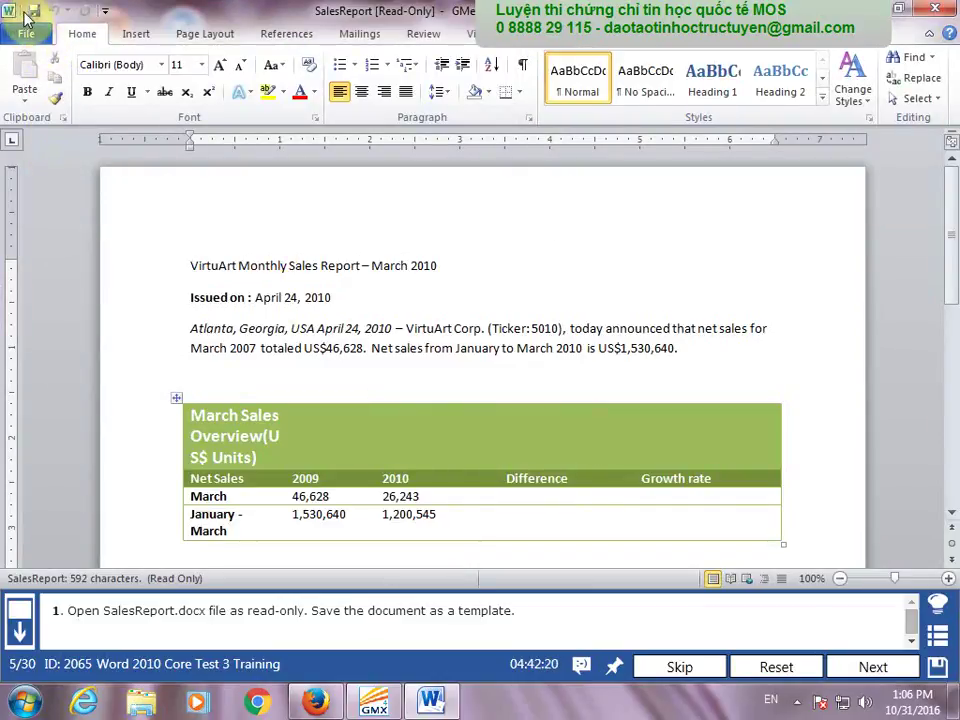
Save SalesReport as a Word Template and submit the task
key(F12)
click(302, 343)
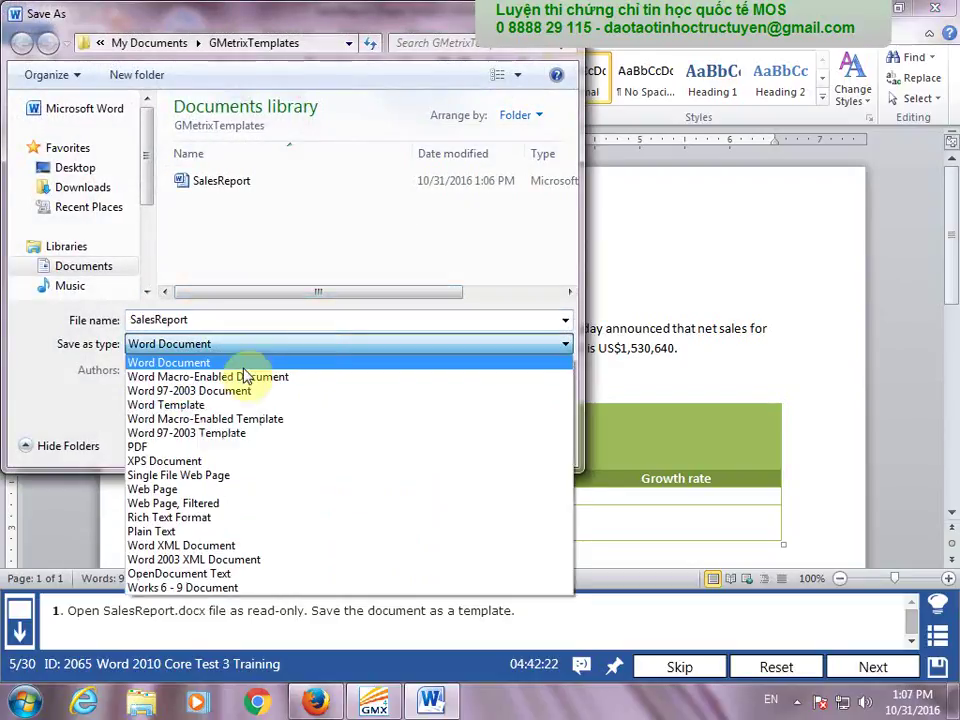
click(236, 405)
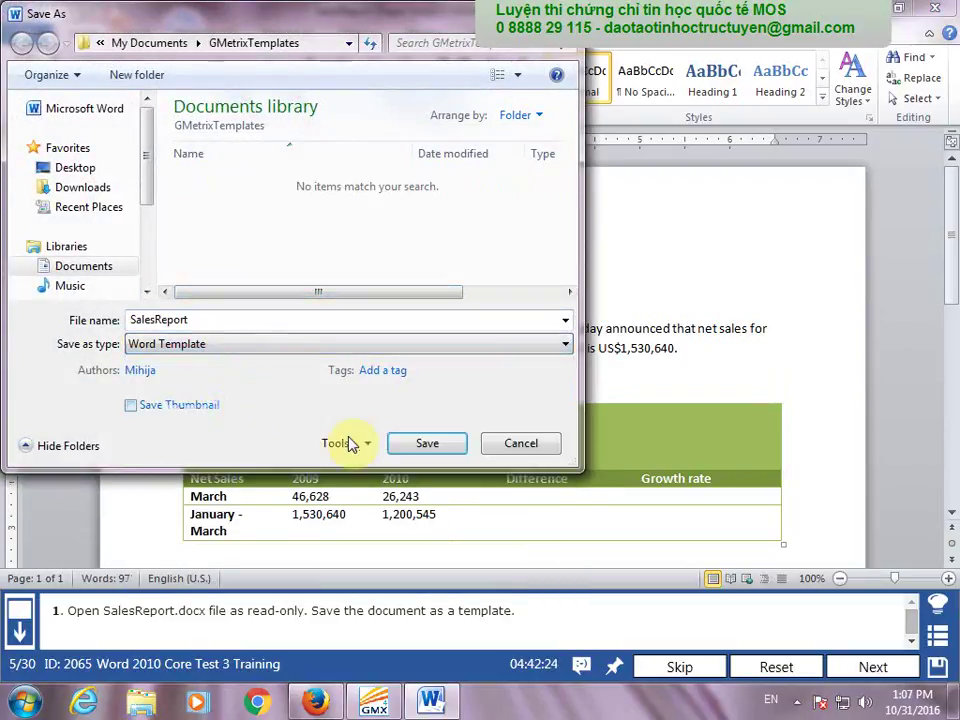
click(430, 445)
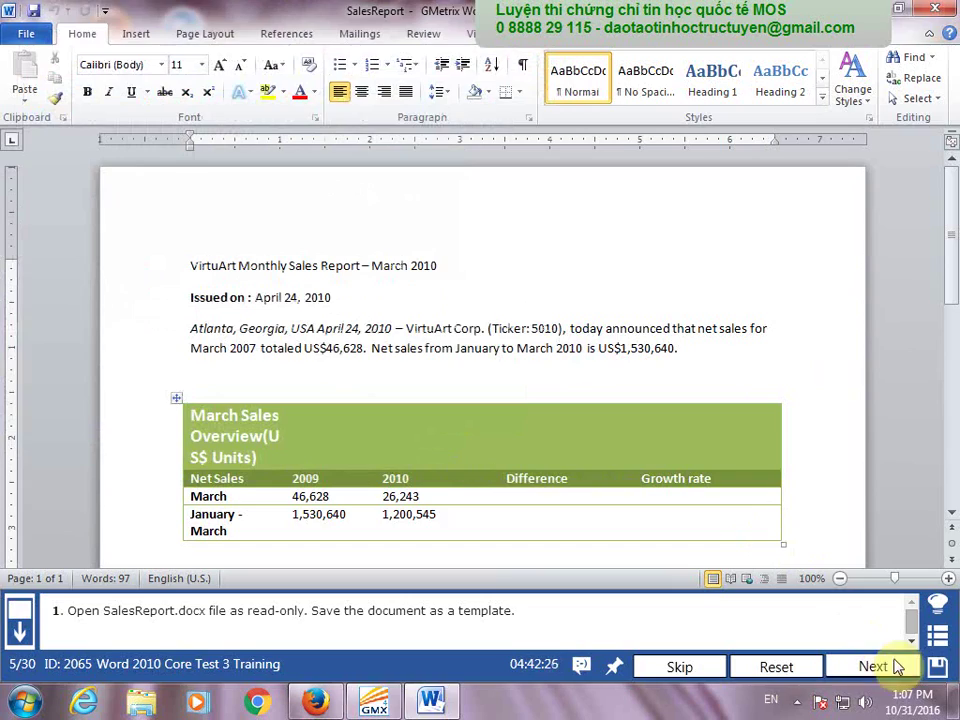
click(897, 667)
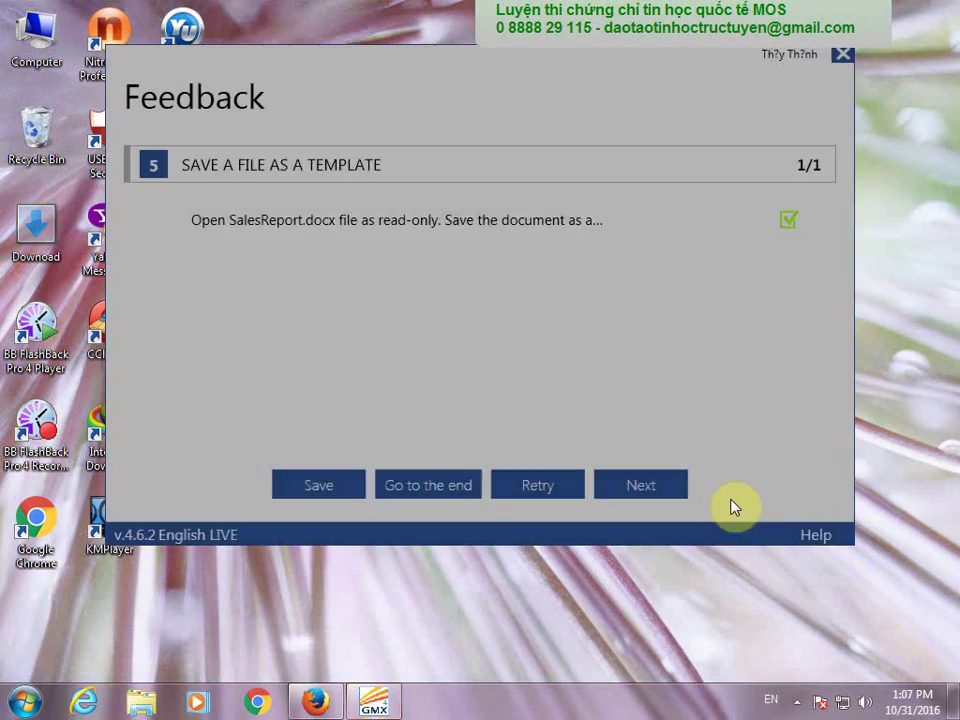
Continue to task 6 and search Office.com templates for 'Origin theme'
click(664, 485)
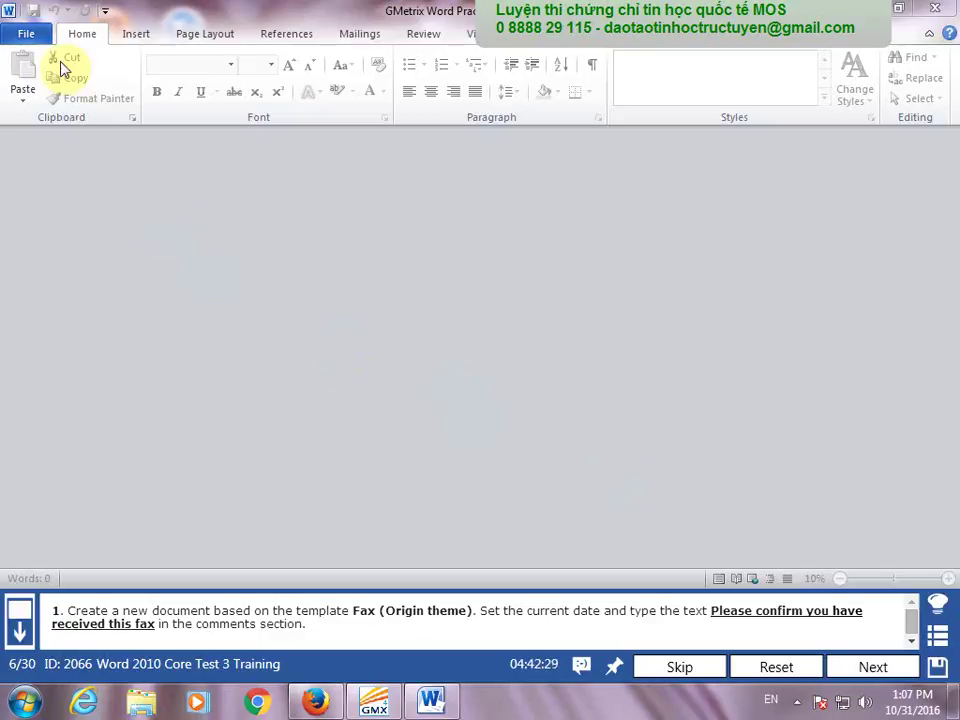
click(30, 35)
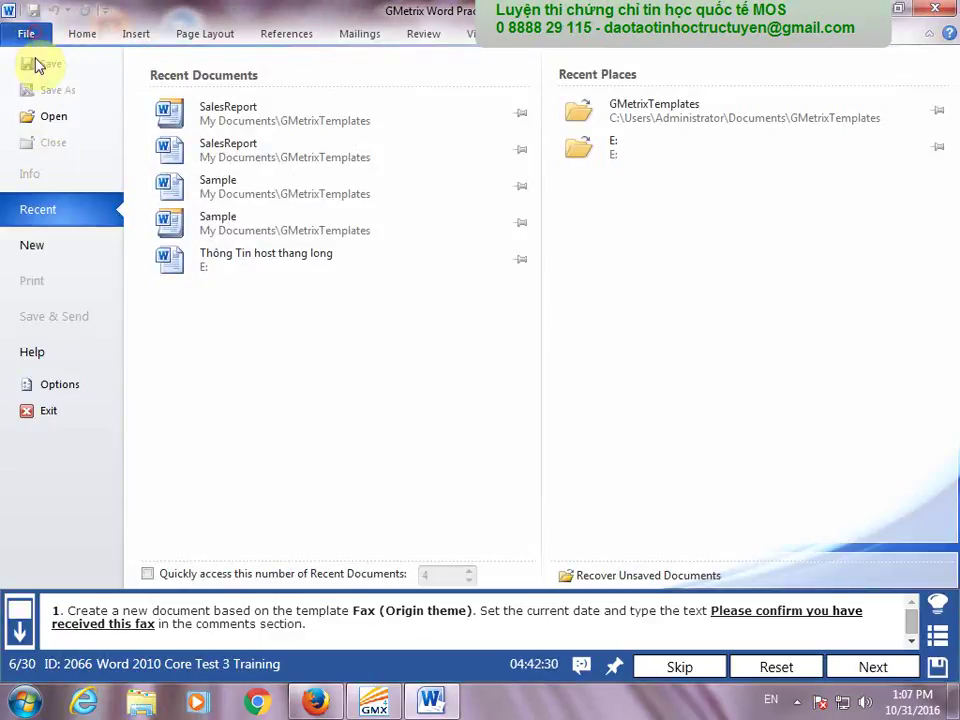
click(40, 245)
click(533, 246)
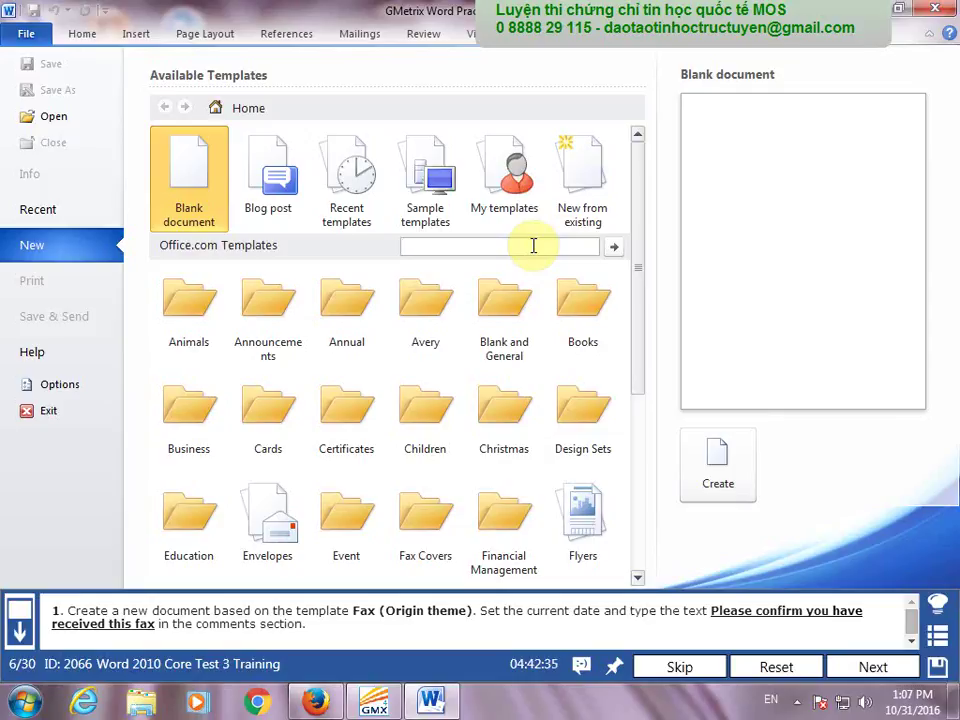
text(Origin theme)
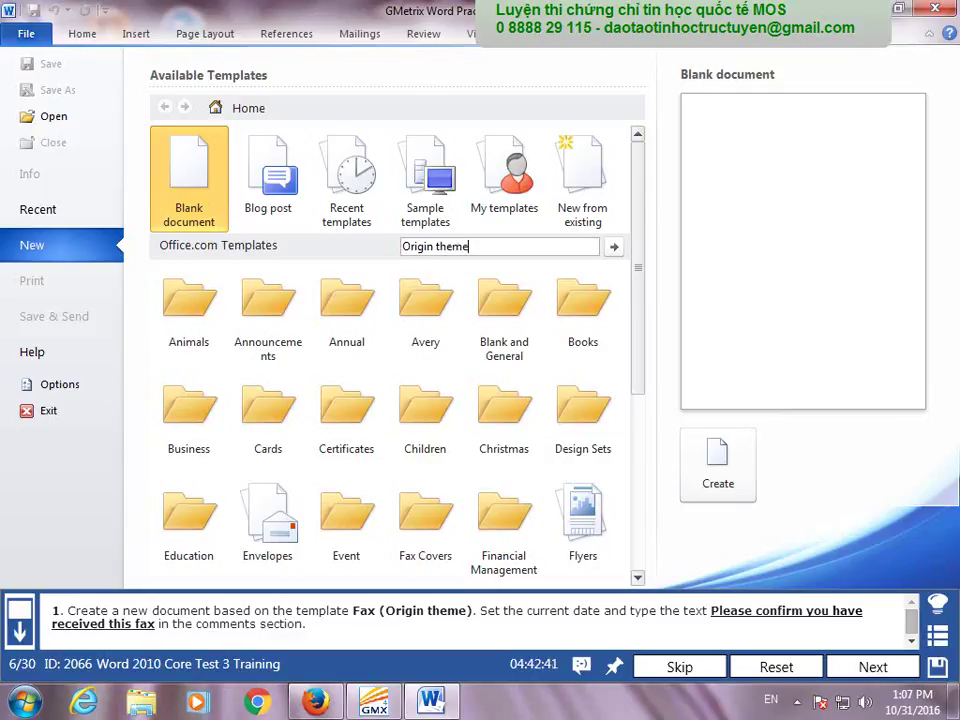
key(Return)
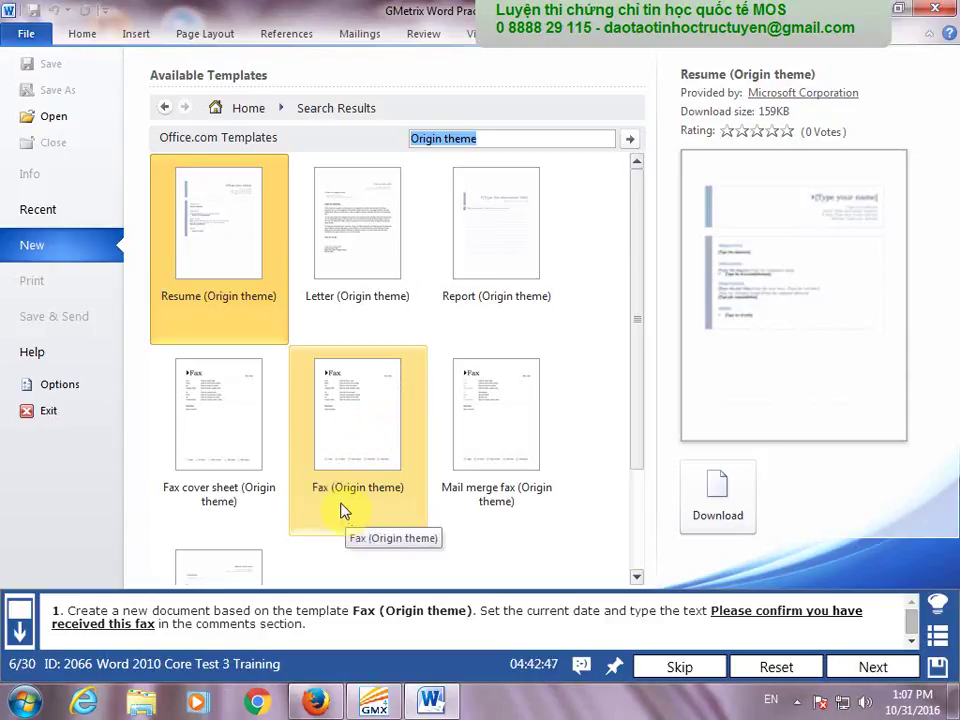
Create a new document from the Fax (Origin theme) template
scroll(356, 508, down, 3)
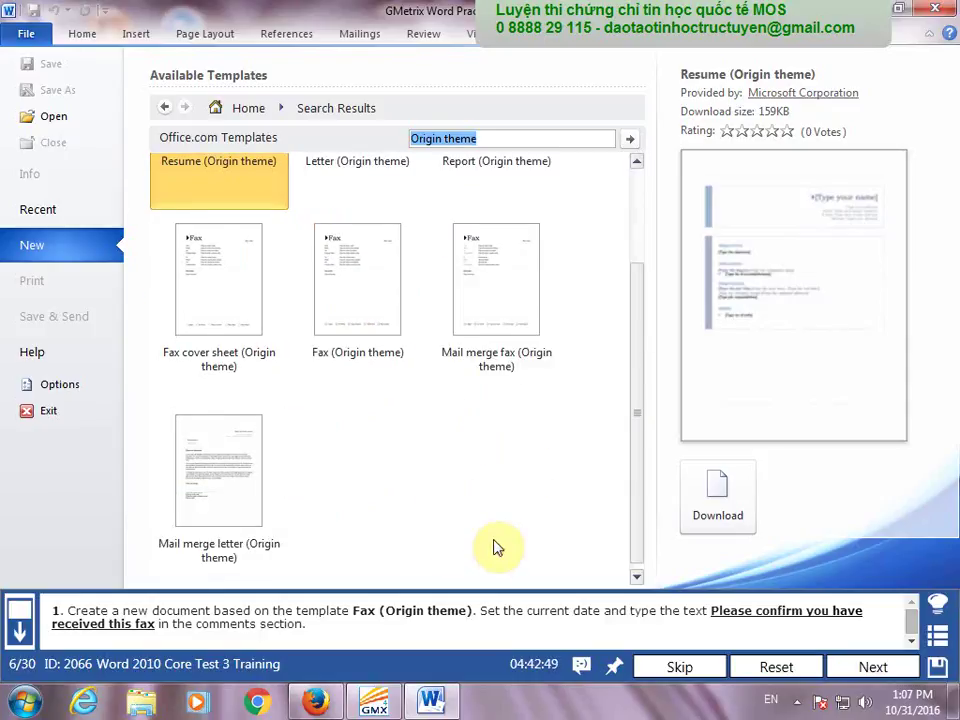
scroll(498, 545, down, 1)
click(364, 296)
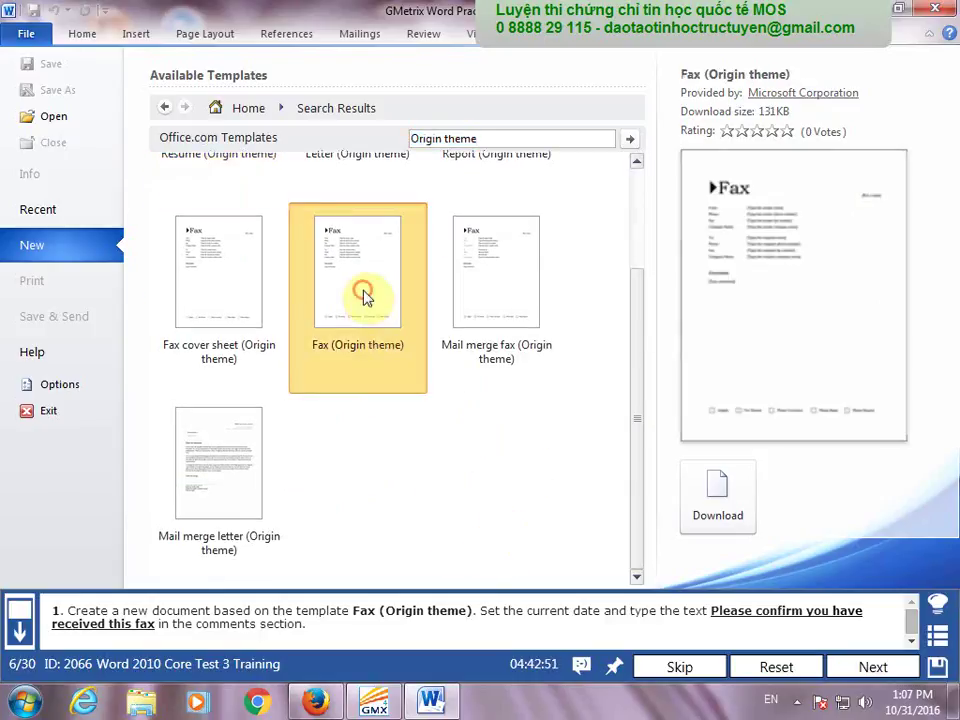
double_click(364, 296)
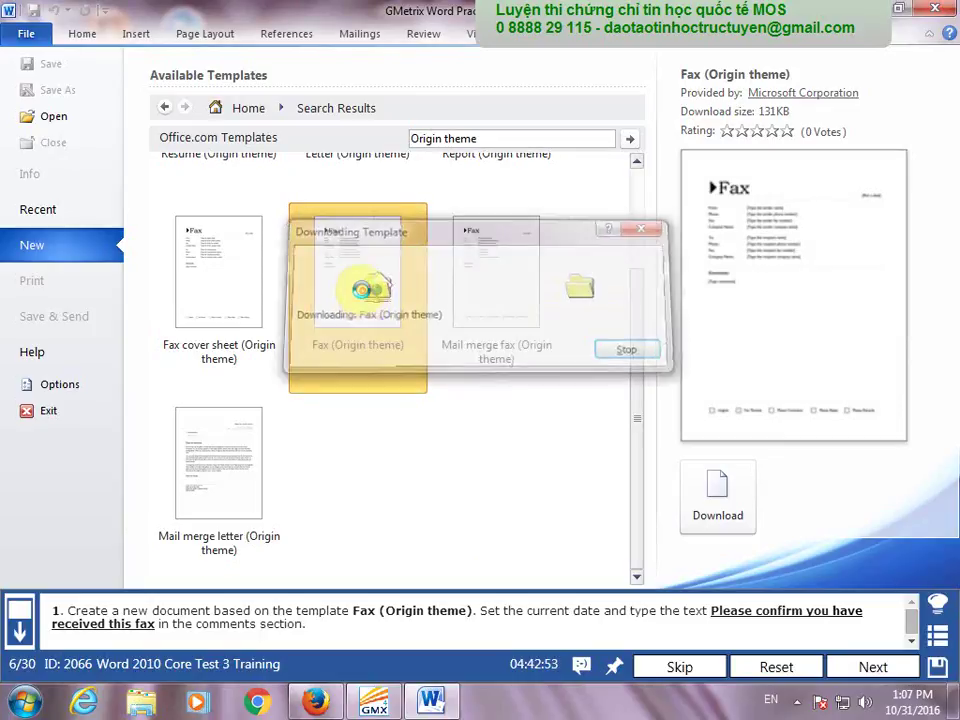
Replace the fax Comments placeholder with 'Please confirm you have received this fax'
scroll(386, 443, down, 3)
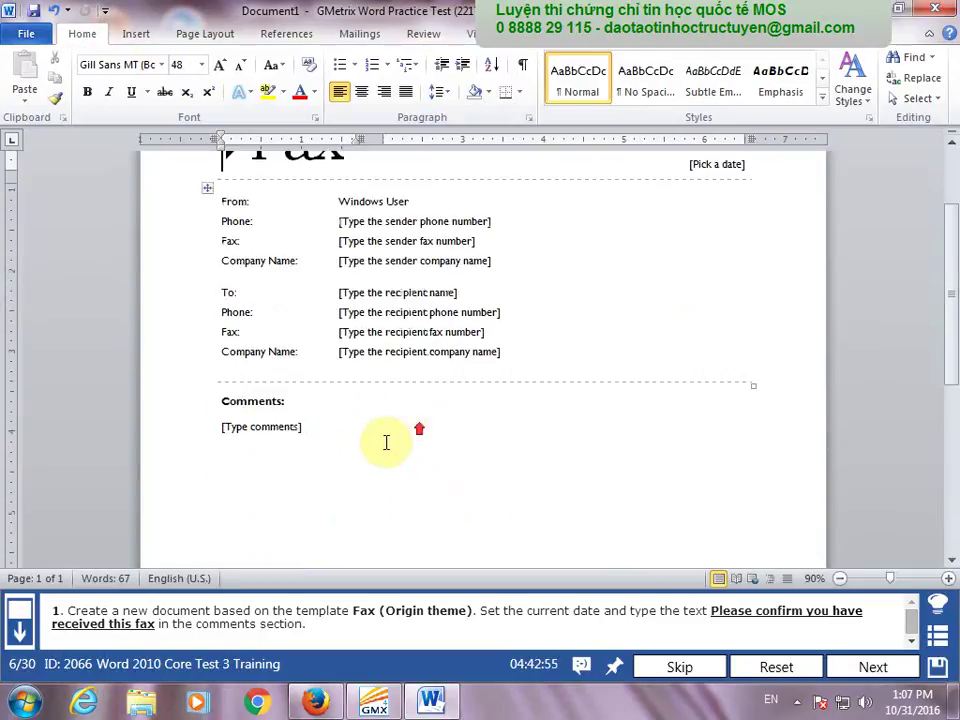
click(268, 428)
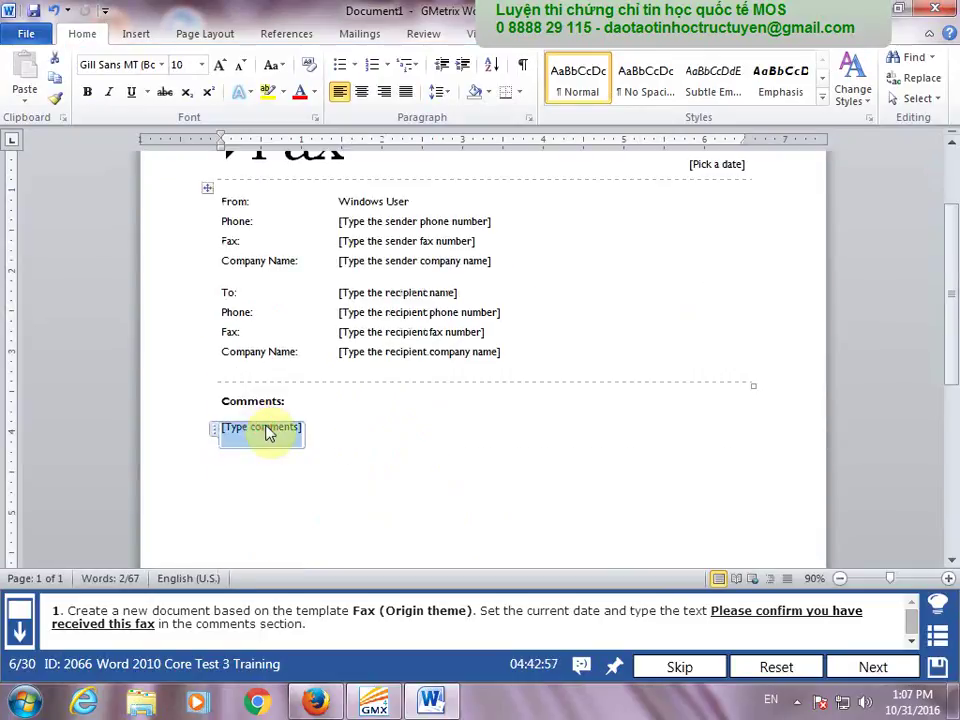
text(P)
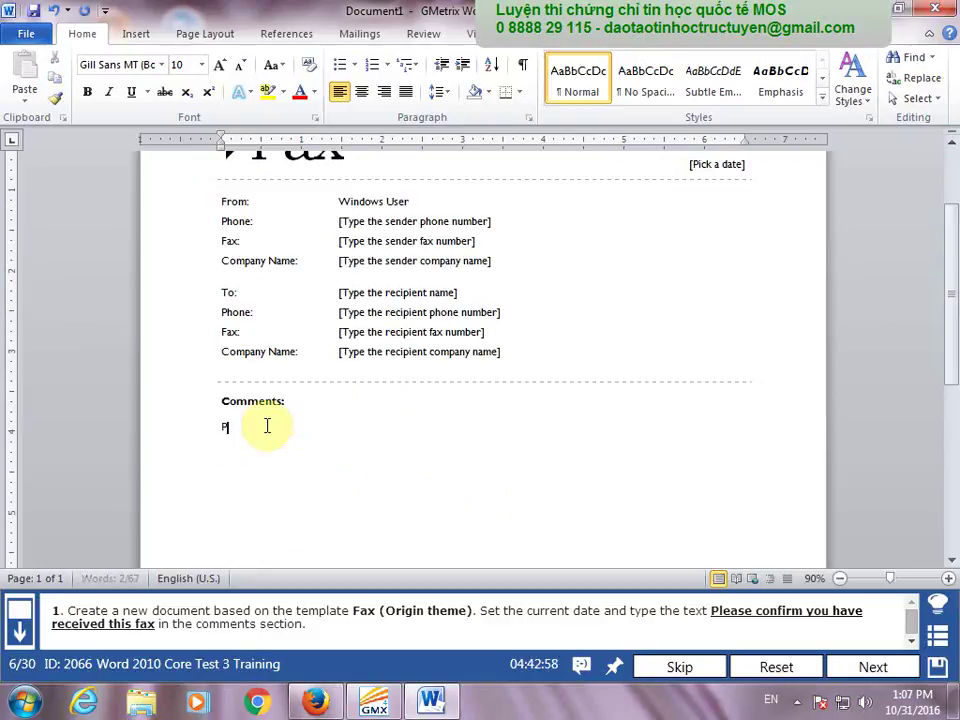
text(le)
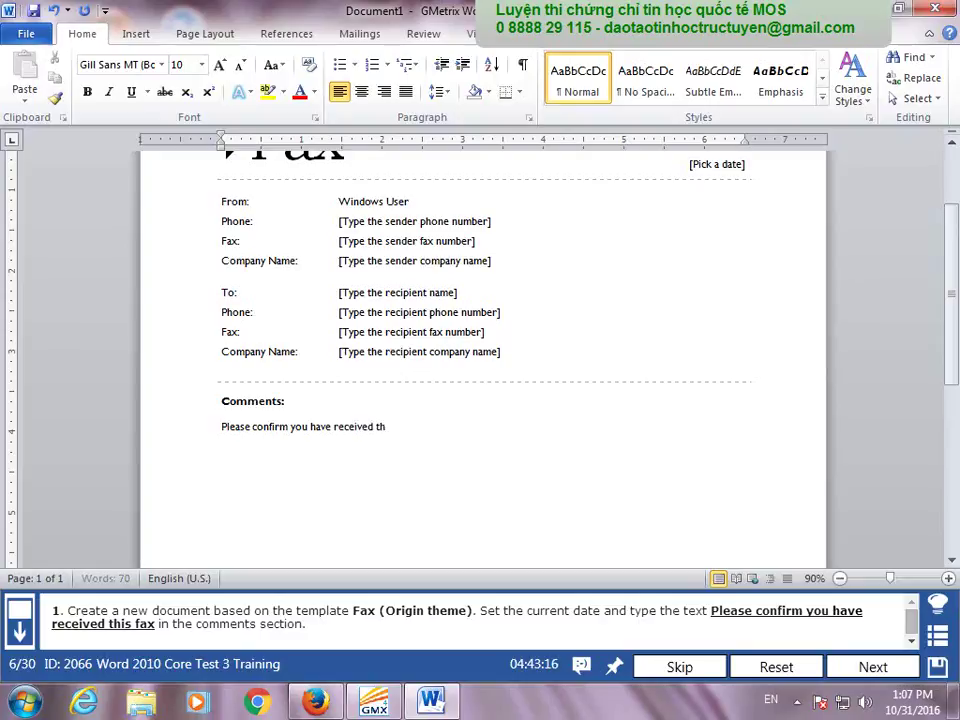
text(ax)
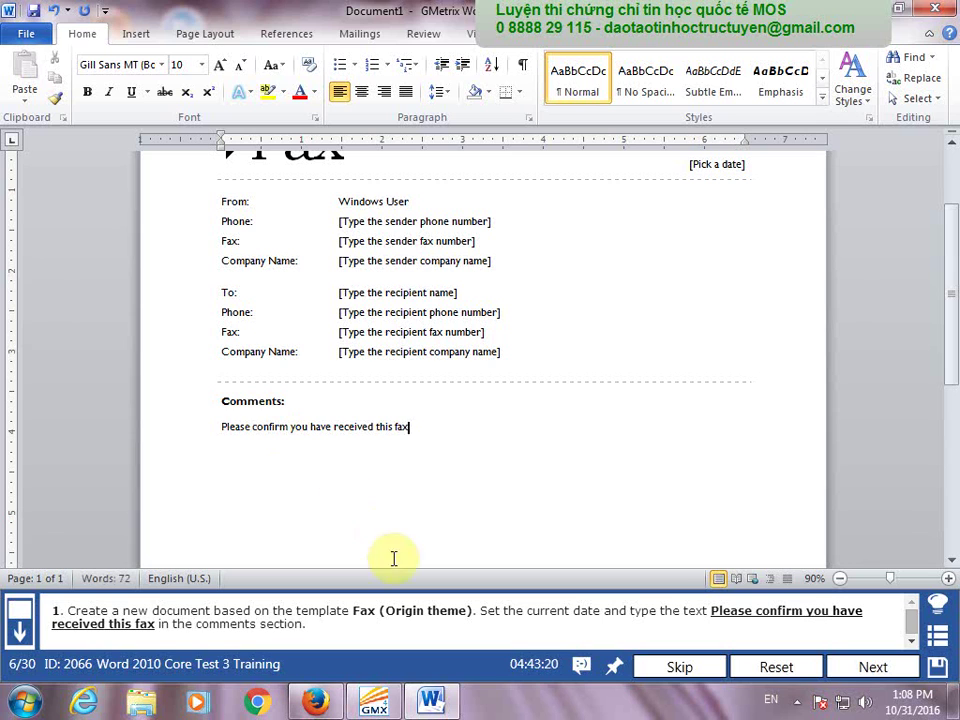
Submit the fax task and continue to task 7
click(561, 484)
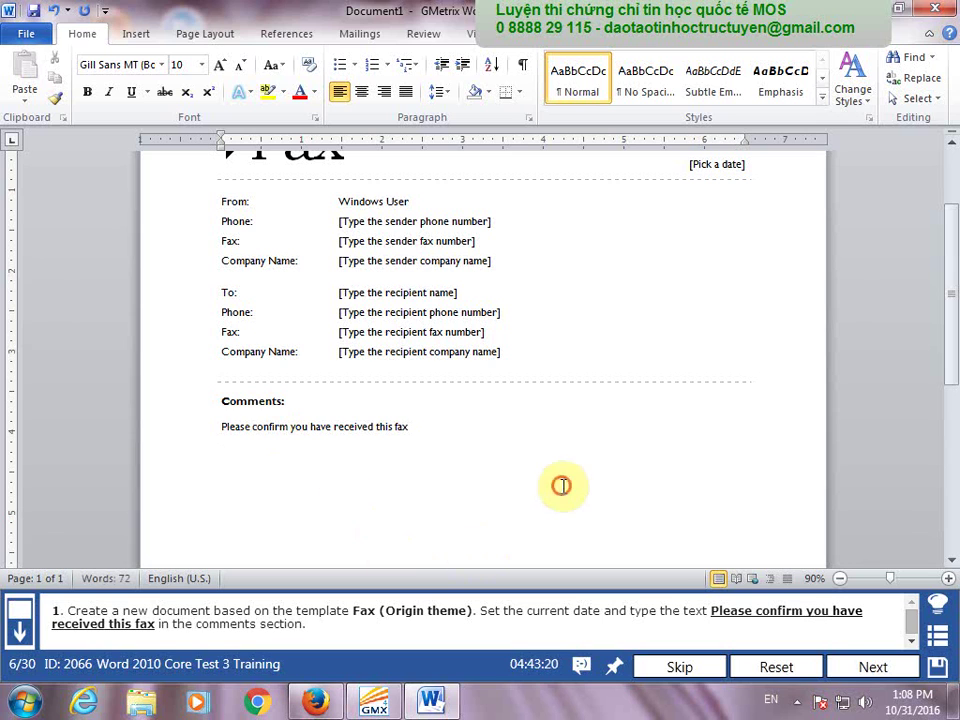
click(876, 666)
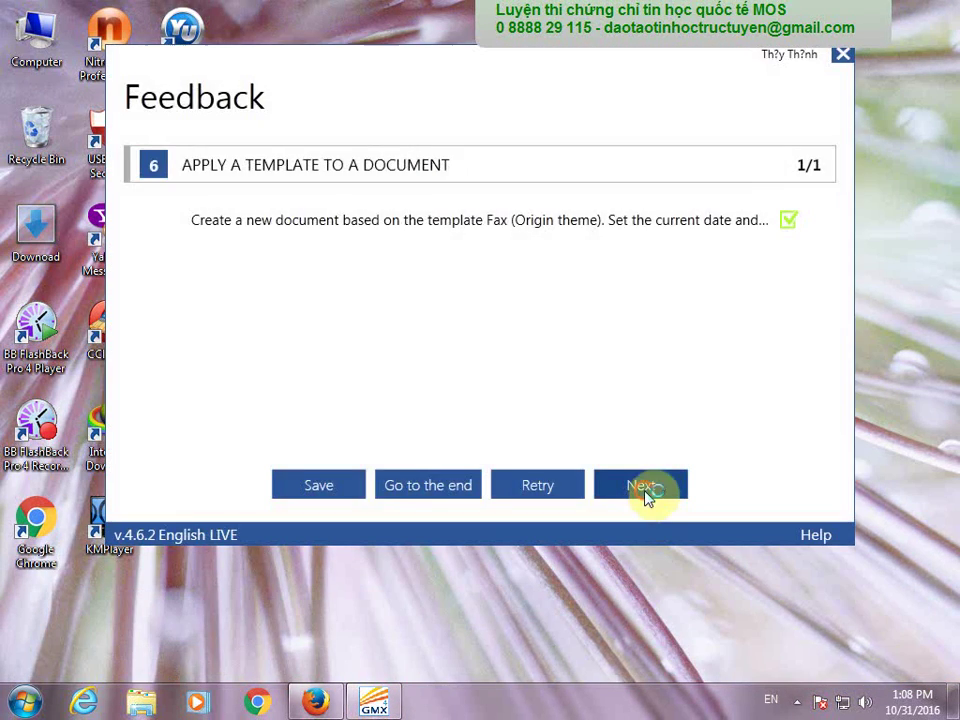
click(646, 494)
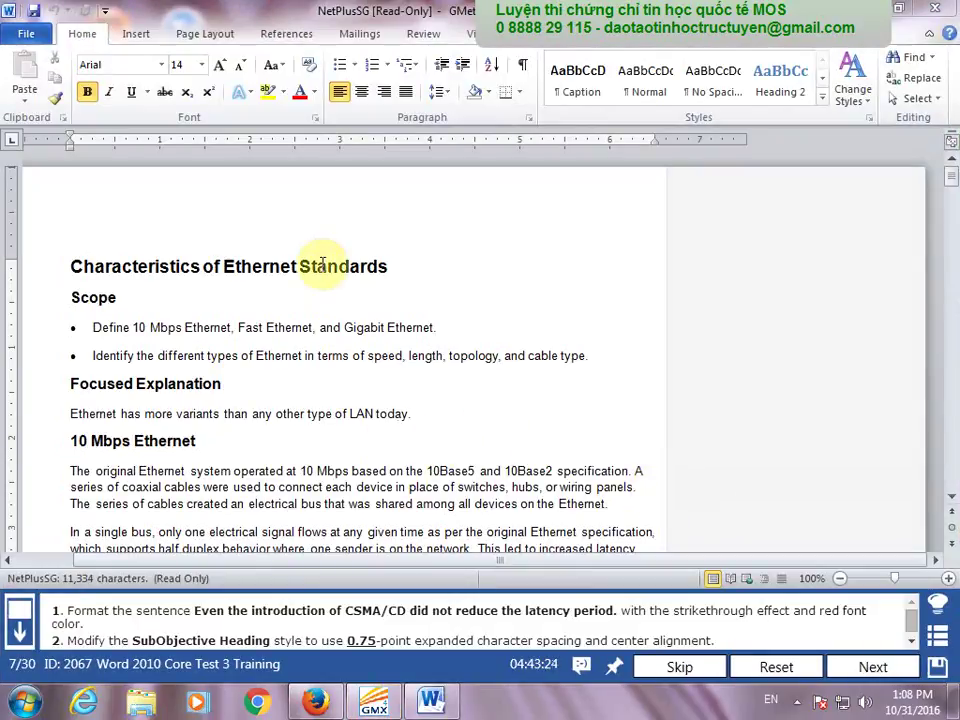
Apply strikethrough and red font color to the CSMA/CD latency sentence
scroll(447, 470, down, 1)
scroll(450, 465, down, 1)
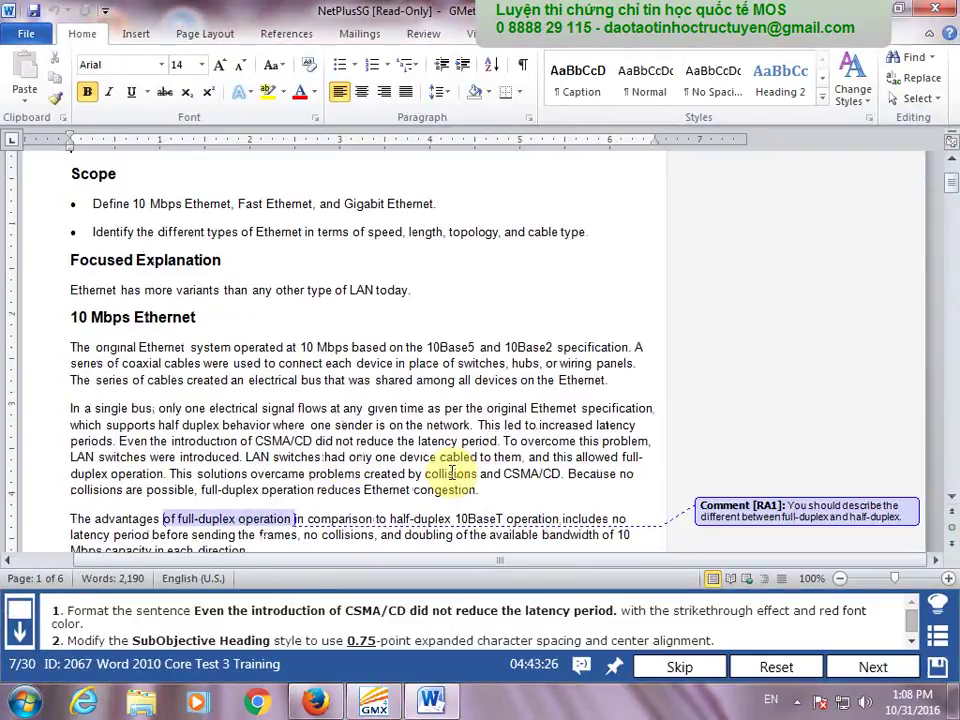
drag(120, 430, 497, 430)
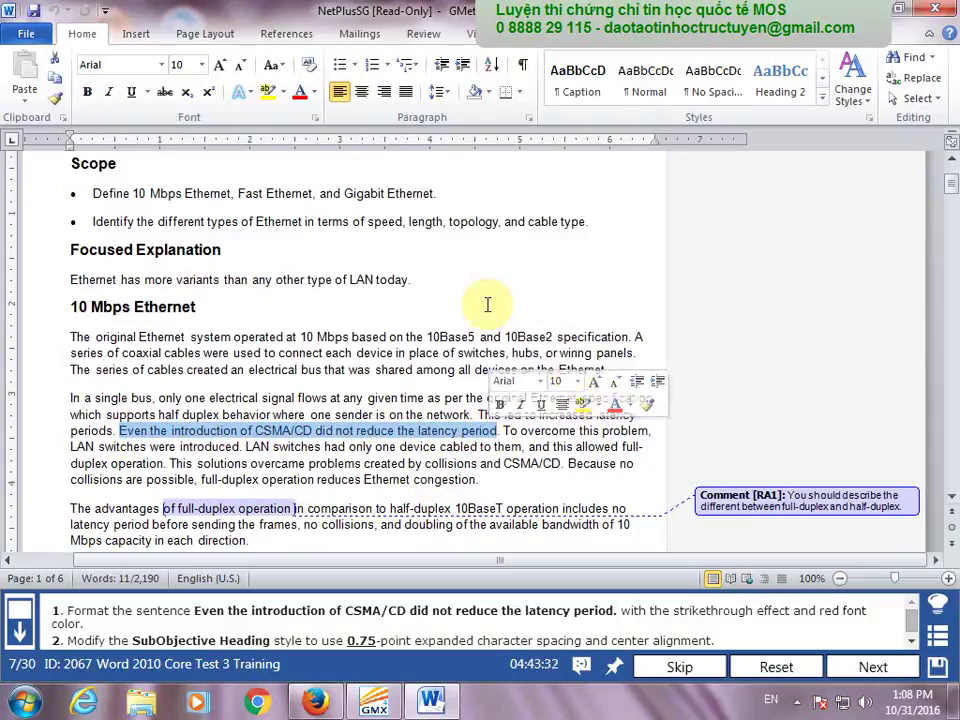
click(165, 92)
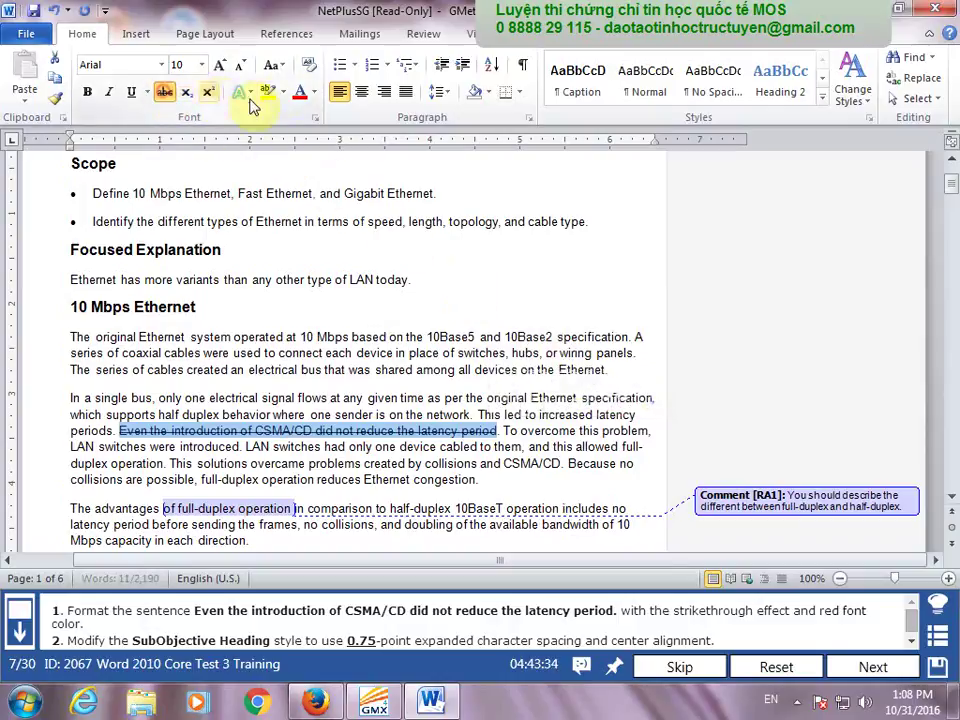
click(300, 92)
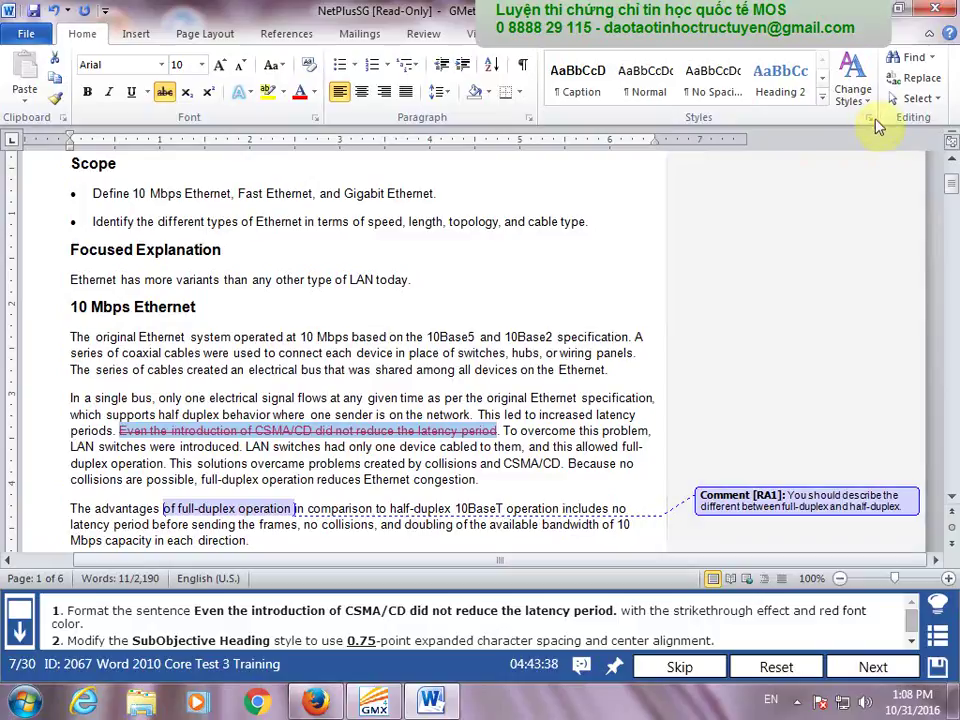
click(852, 95)
mouse_move(886, 183)
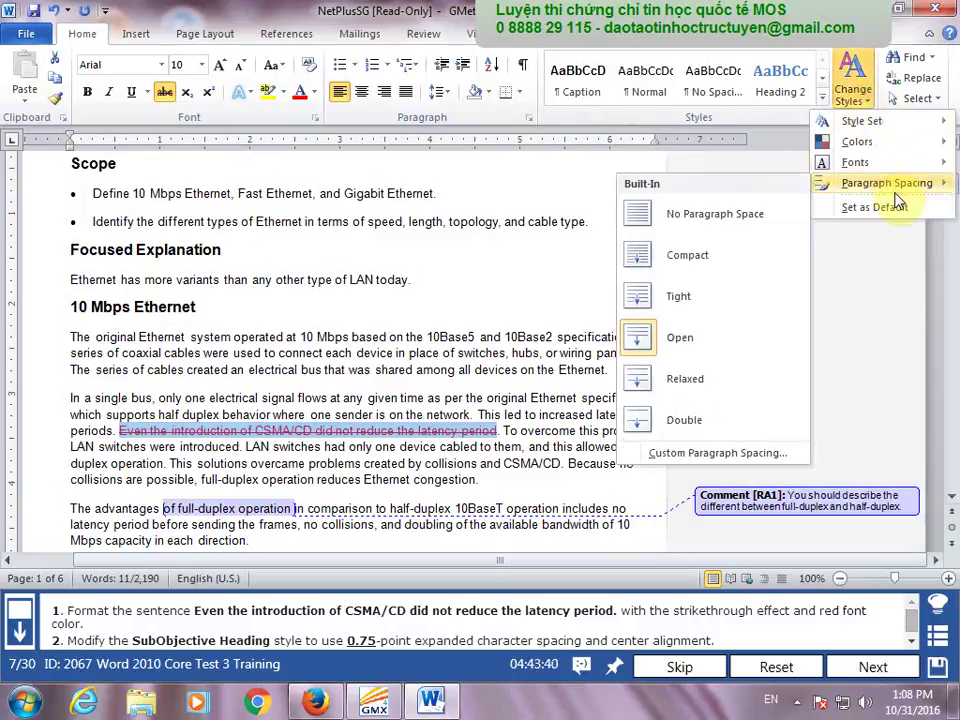
Set the SubObjective Heading style's character spacing to Expanded by 0.75 pt
click(845, 60)
key(alt+ctrl+shift+s)
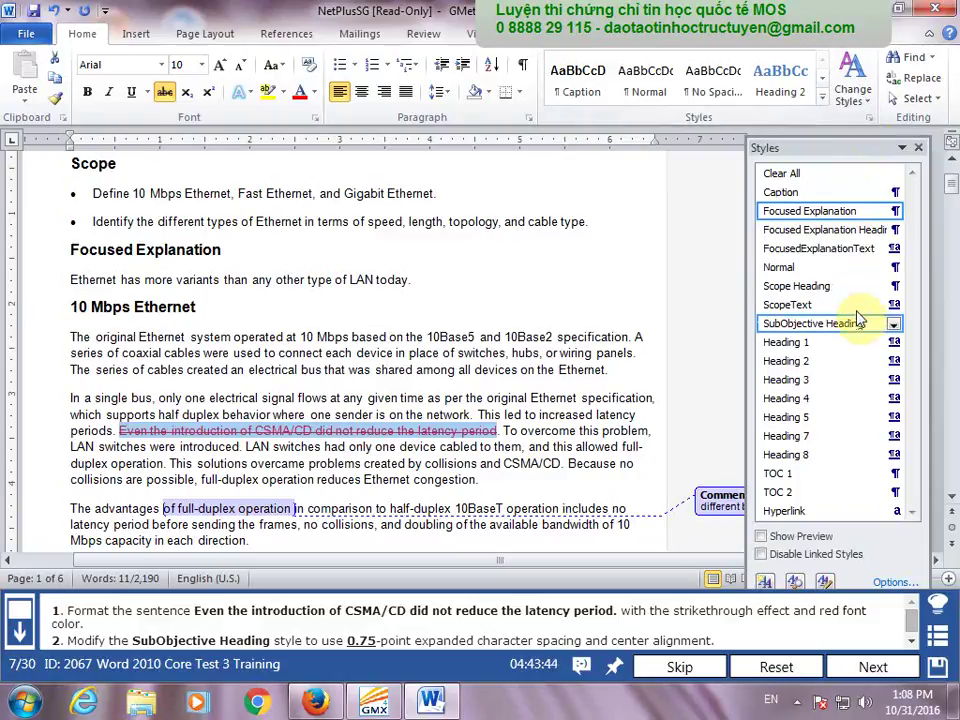
click(893, 323)
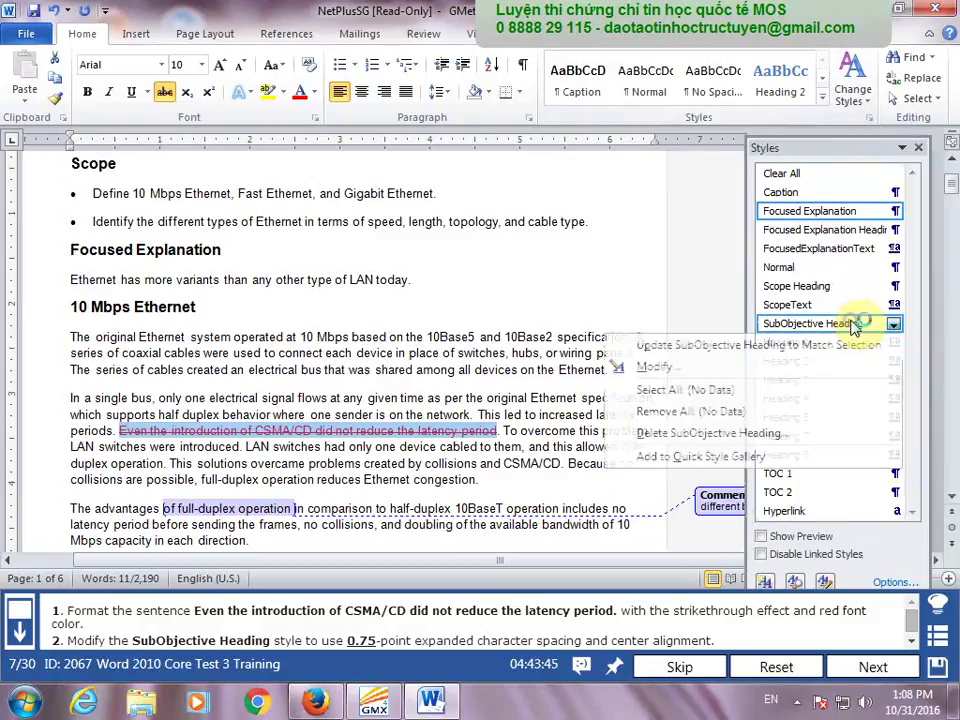
click(735, 368)
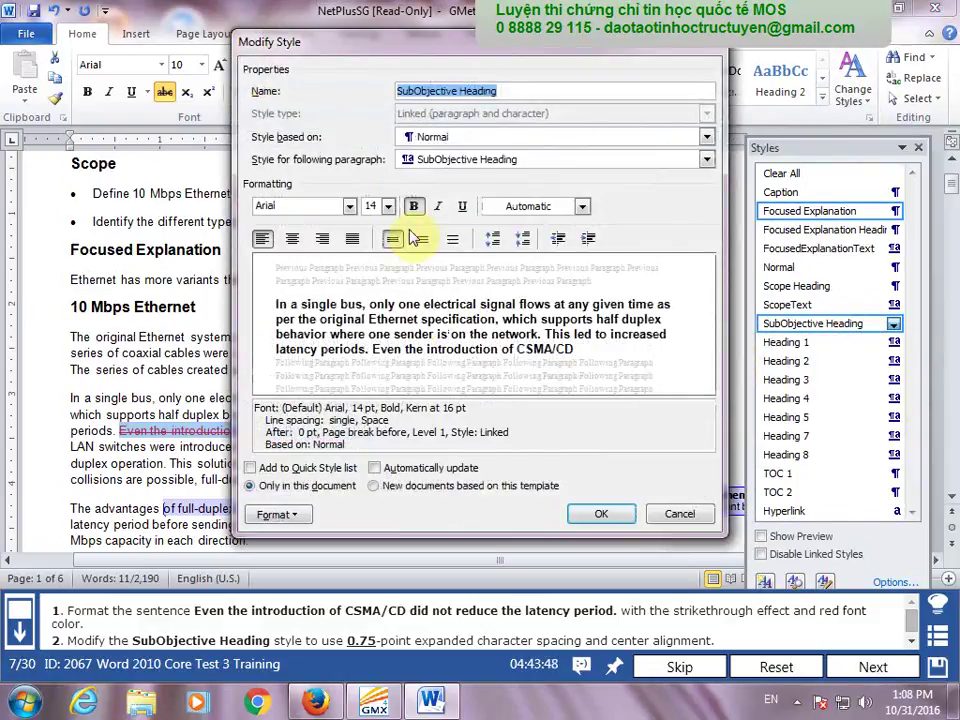
click(278, 514)
click(308, 320)
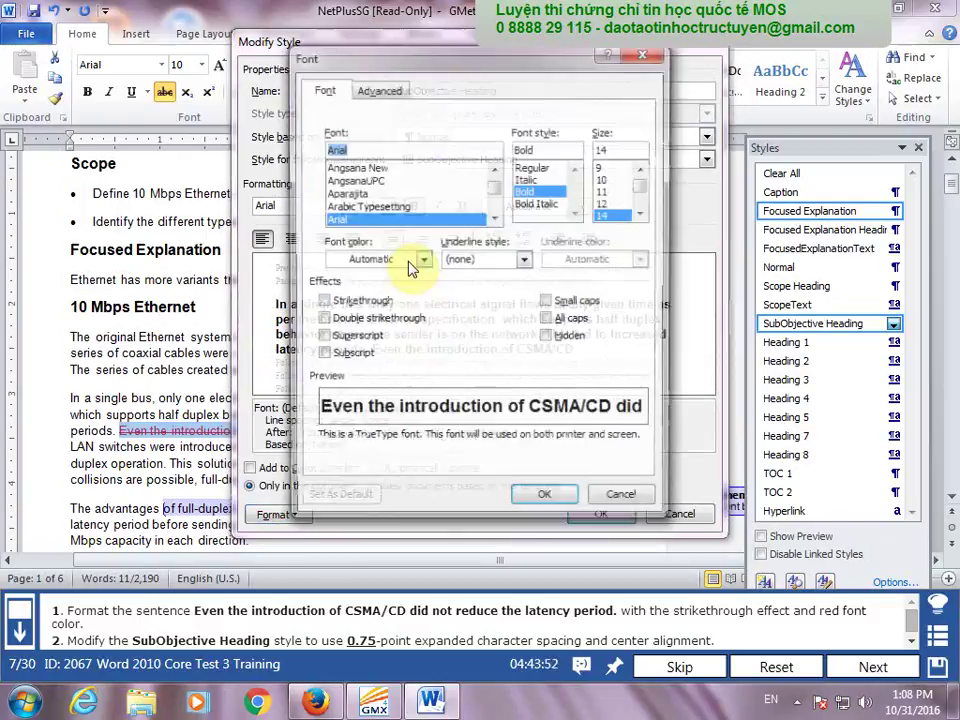
click(380, 92)
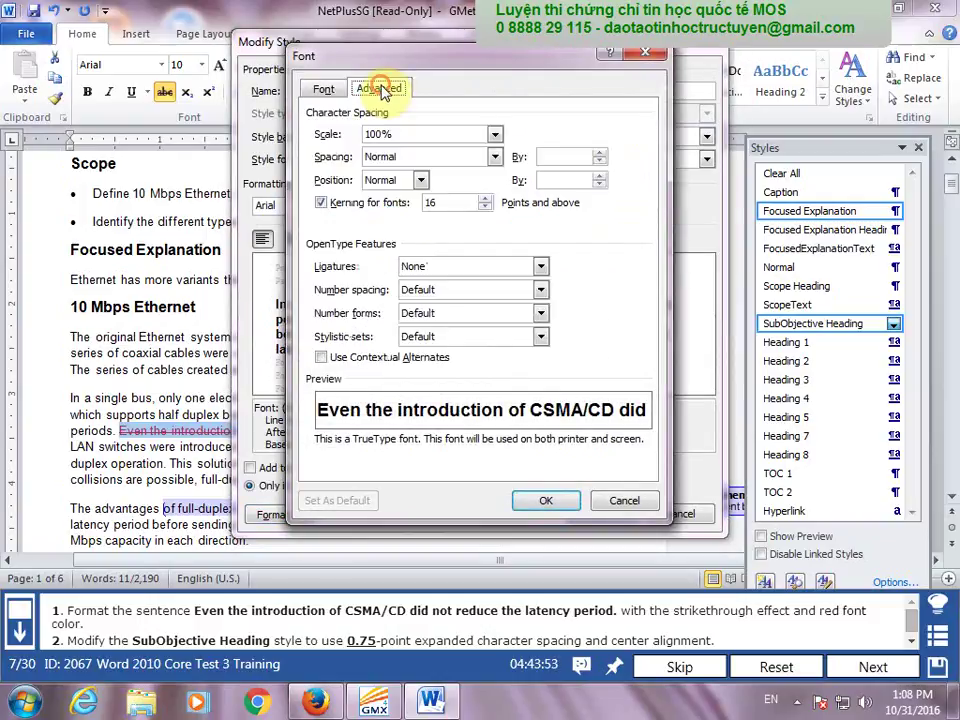
click(418, 157)
click(404, 187)
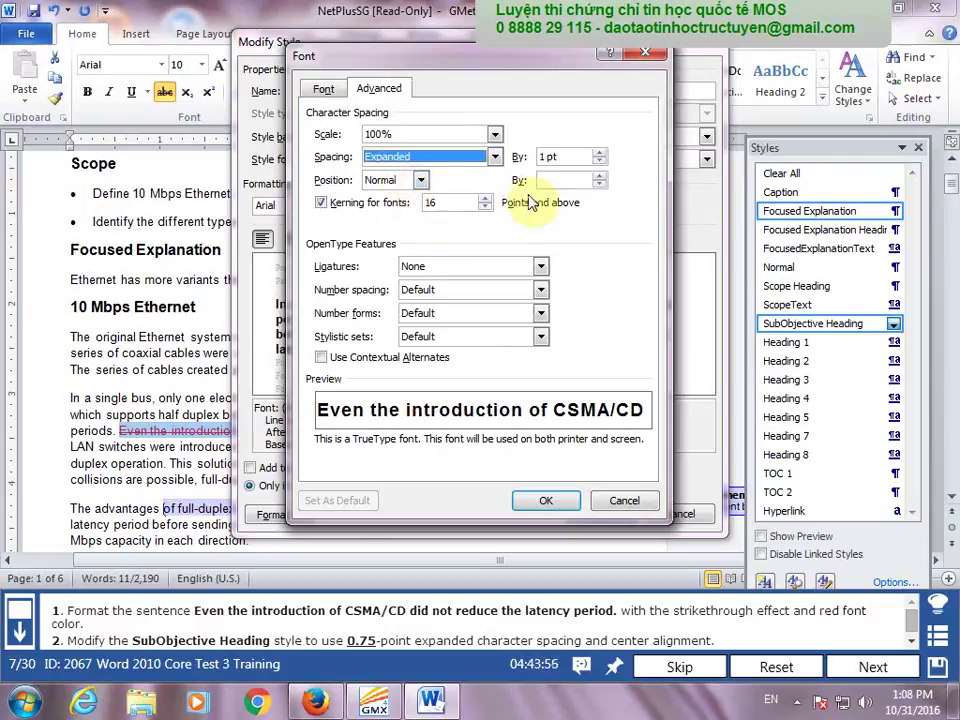
double_click(570, 156)
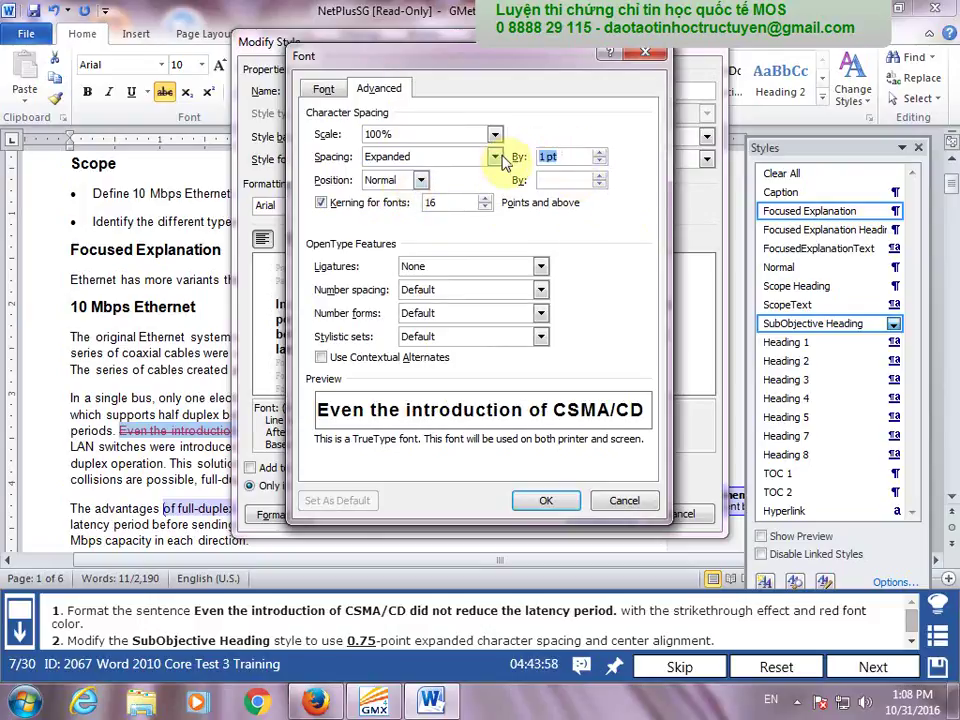
text(0.75)
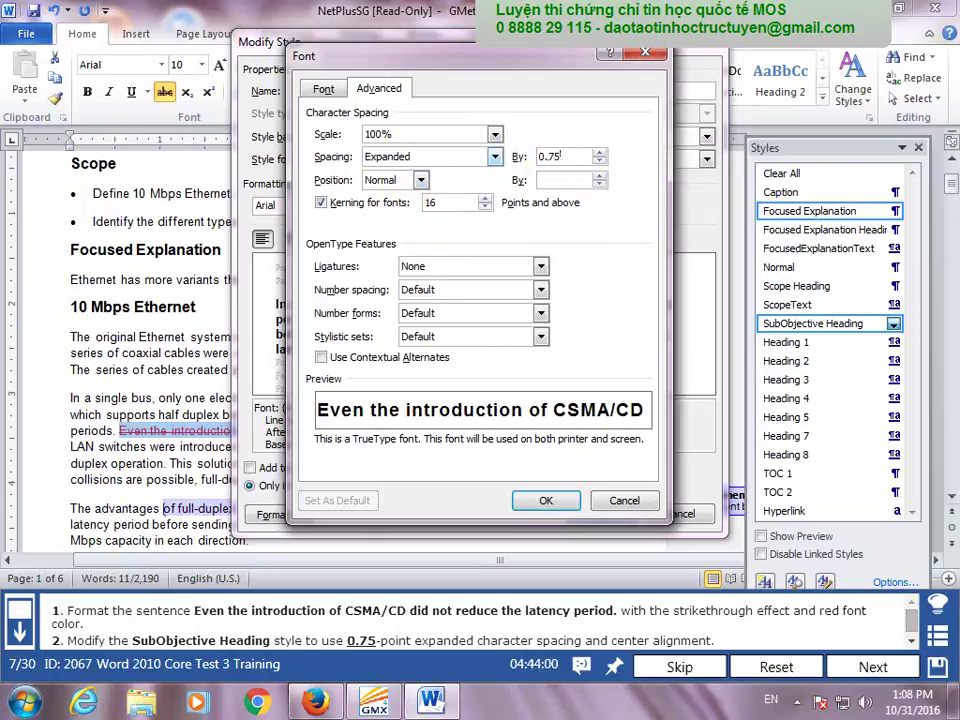
click(548, 500)
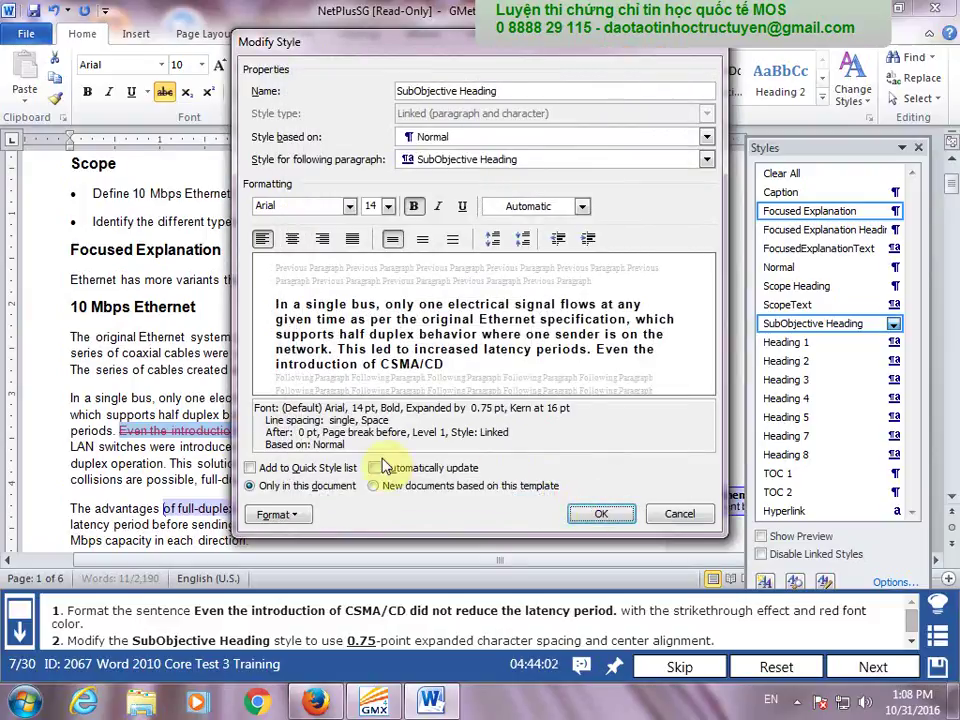
Center-align the SubObjective Heading style, save the change, and submit task 7
click(292, 239)
click(603, 514)
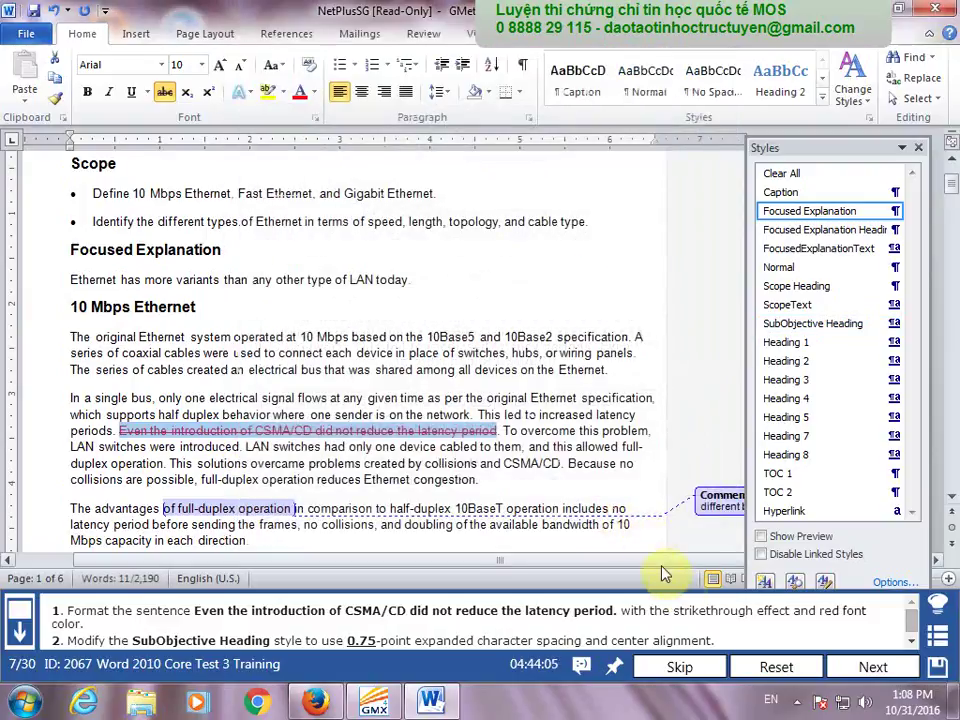
click(872, 666)
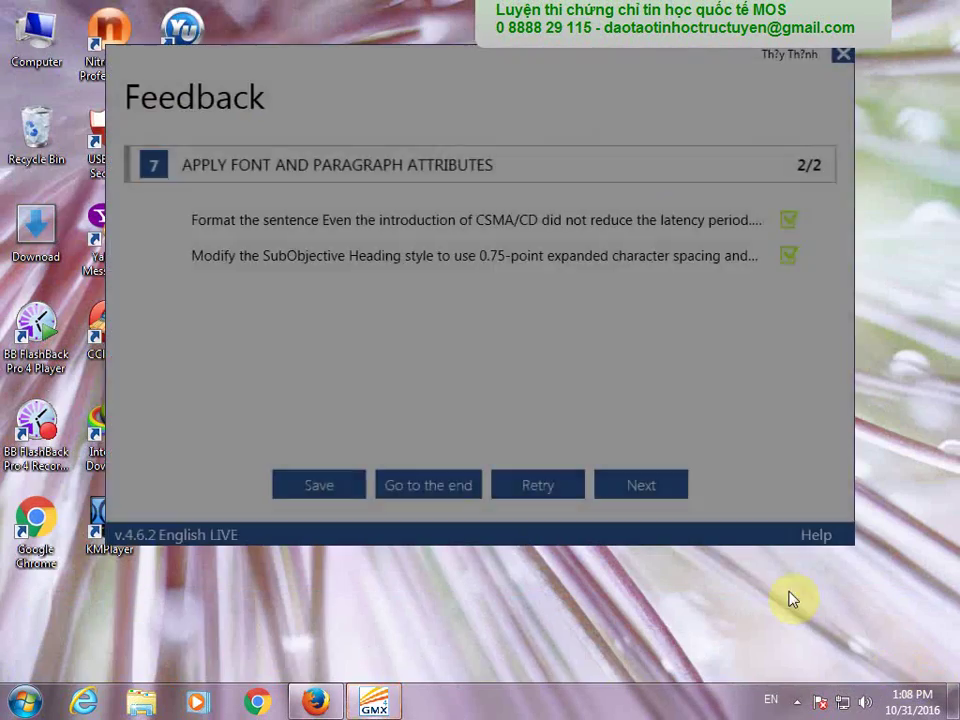
click(664, 486)
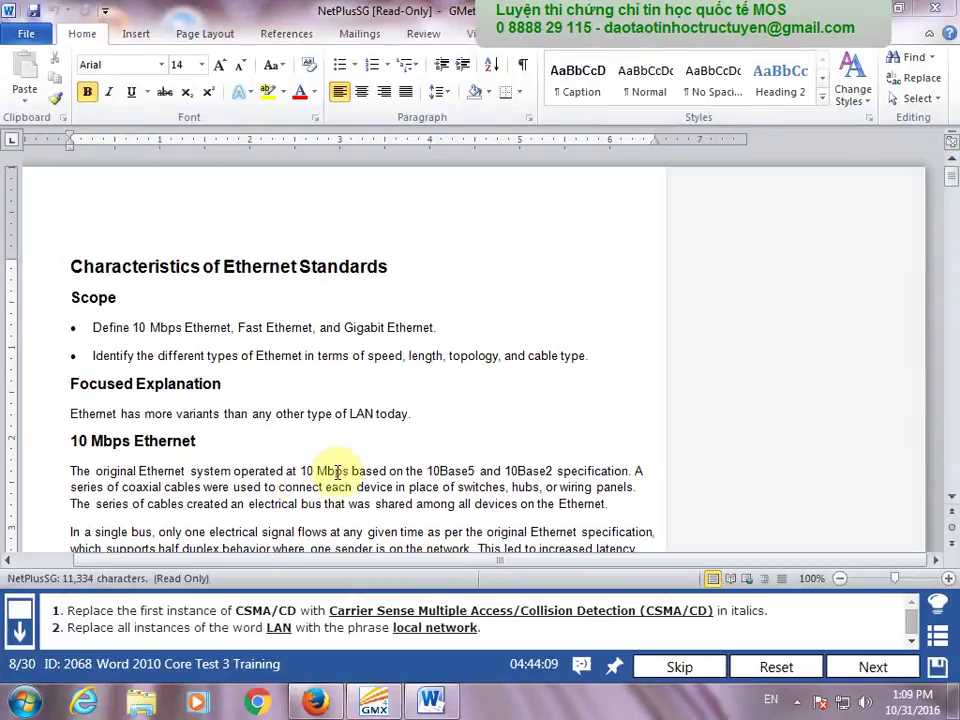
Enter CSMA as the search text and Carrier Sense Multiple Access/Collision Detection (CSMA/CD) as its replacement
click(931, 80)
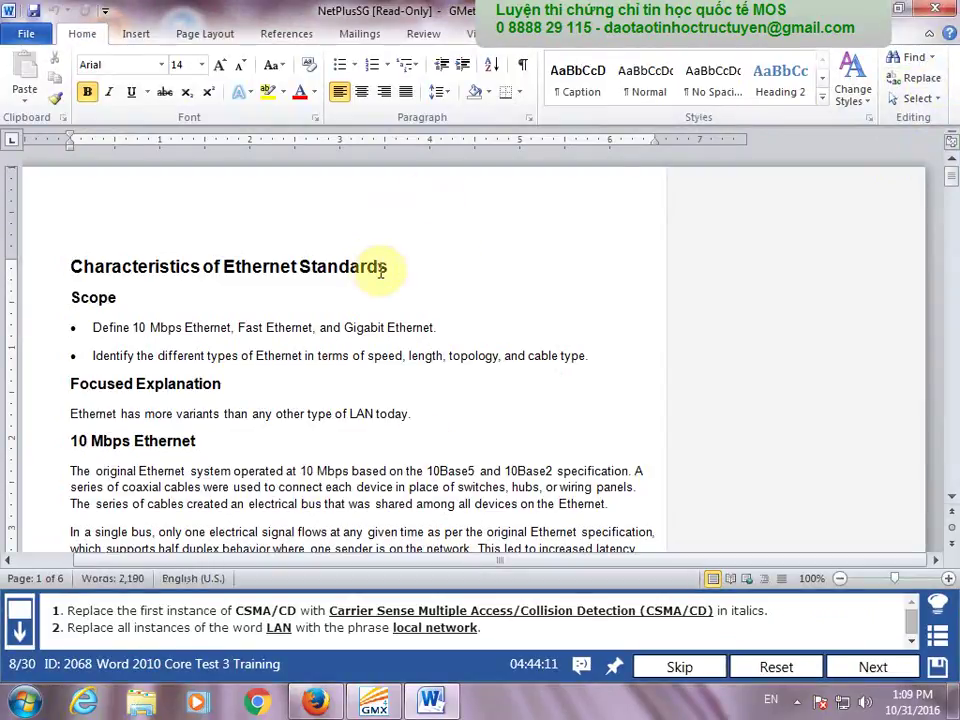
click(921, 80)
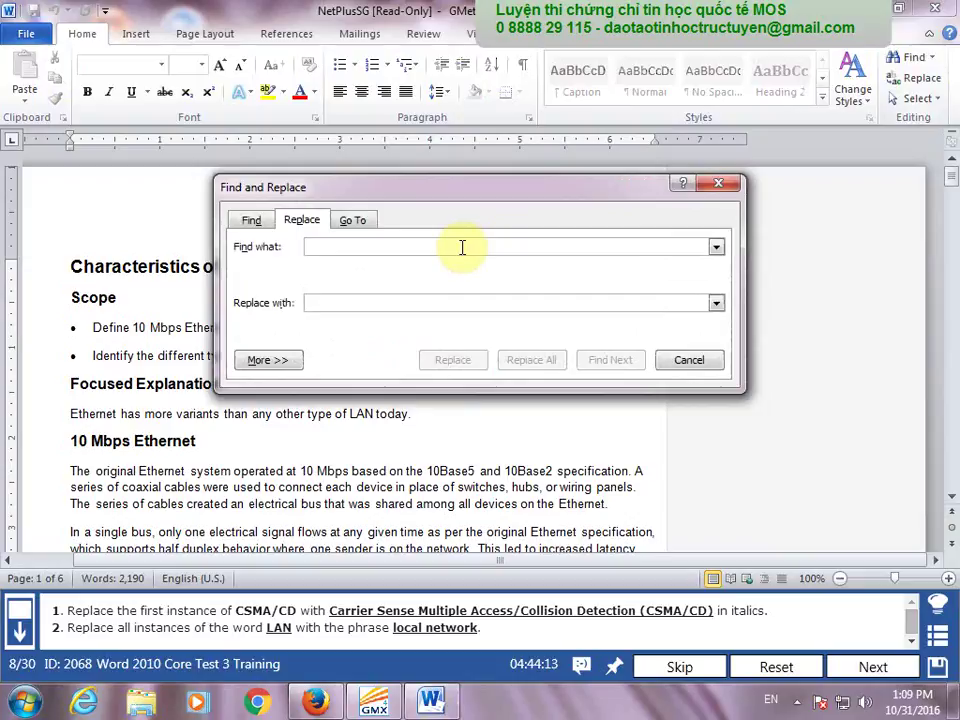
text(CSMA)
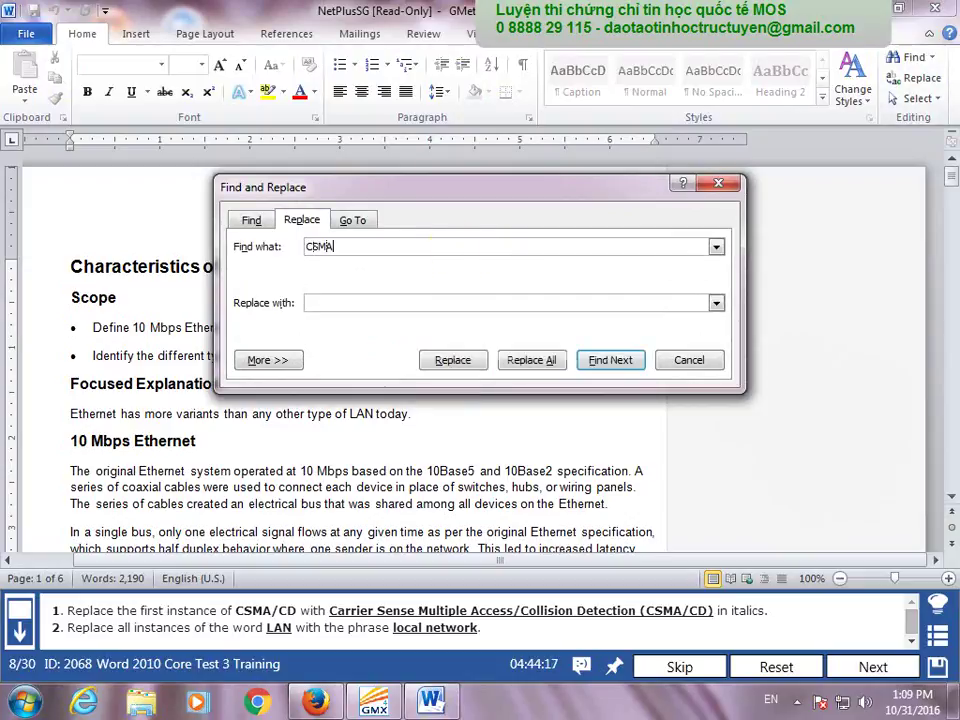
text(C)
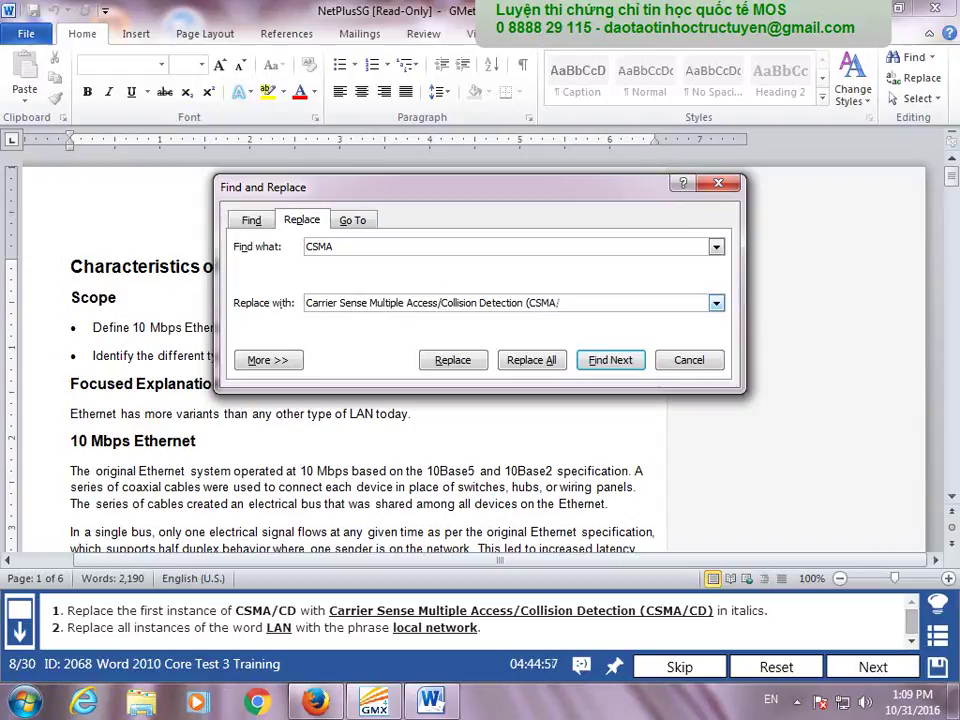
text())
Replace all 3 CSMA occurrences with the italic full phrase Carrier Sense Multiple Access/Collision Detection (CSMA/CD)
click(298, 362)
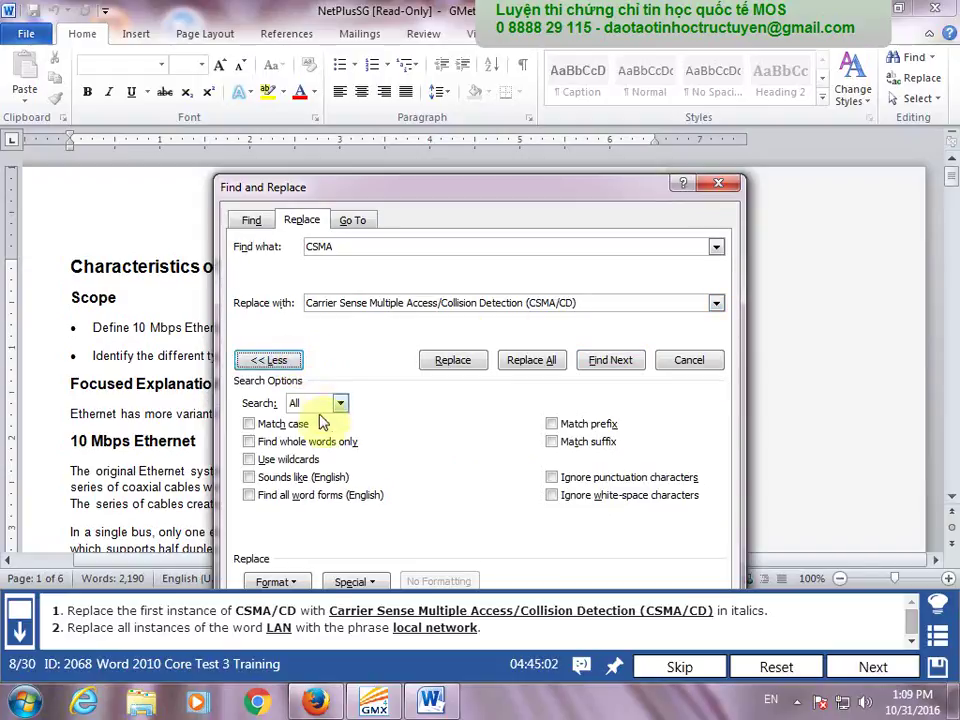
click(297, 583)
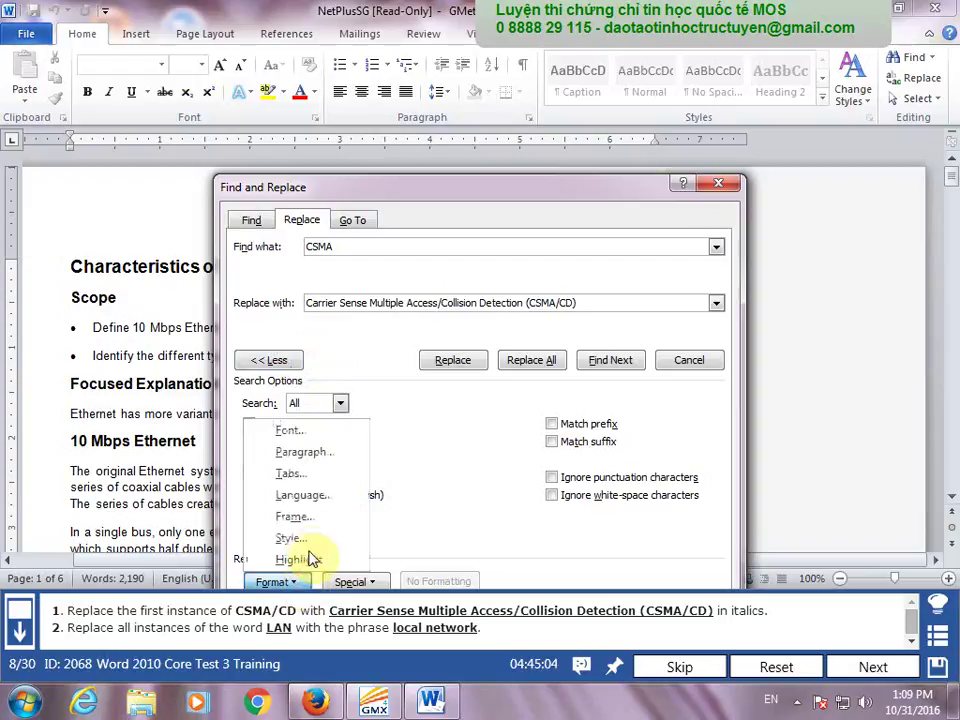
click(279, 427)
click(526, 179)
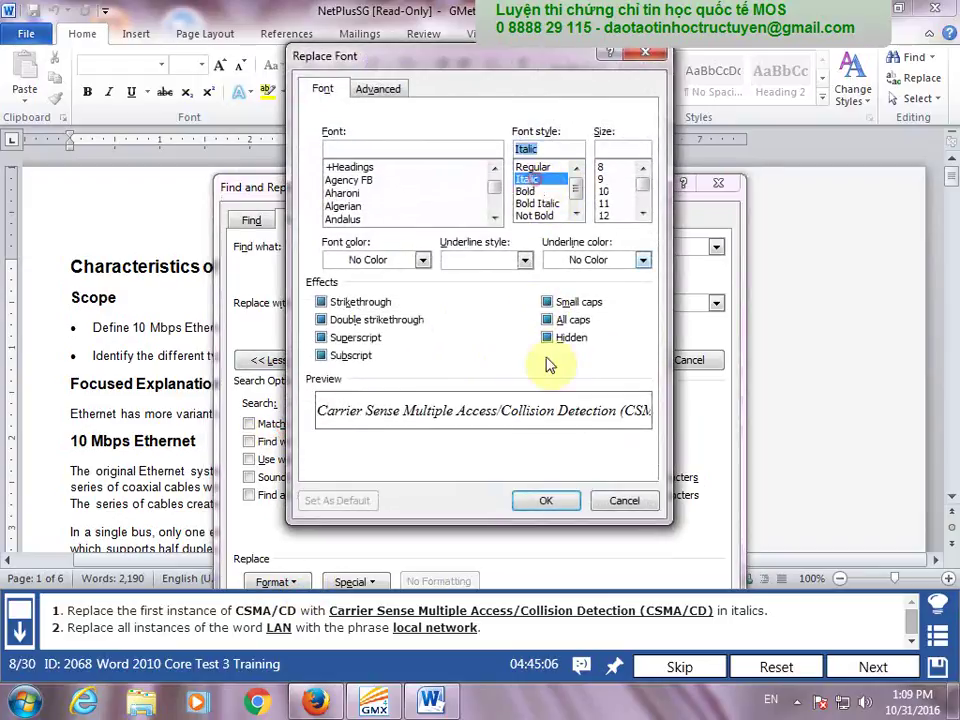
click(546, 500)
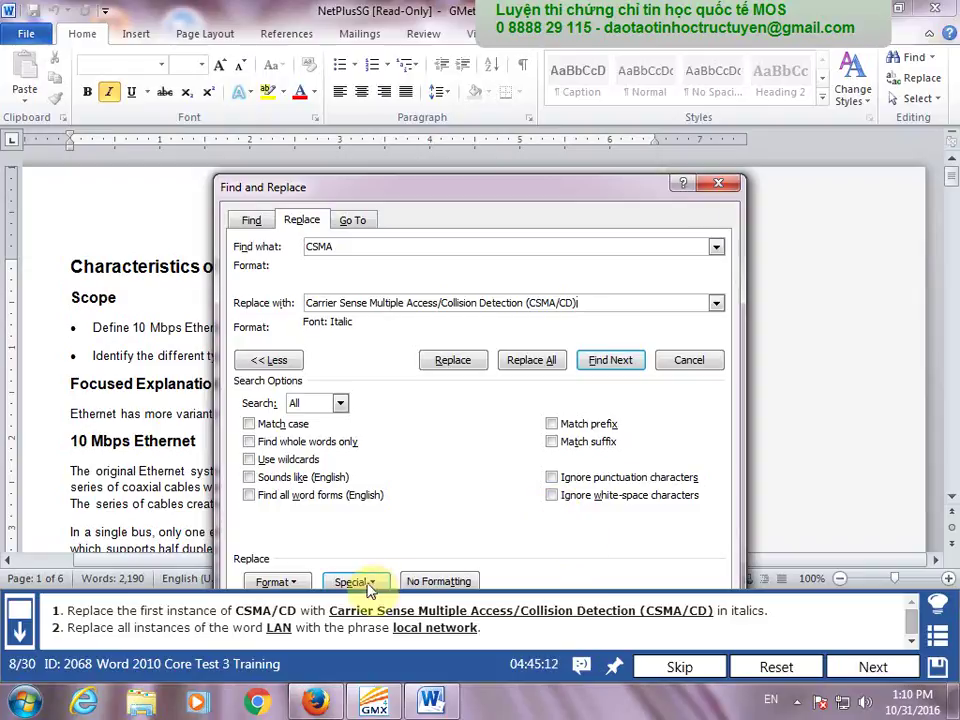
click(530, 360)
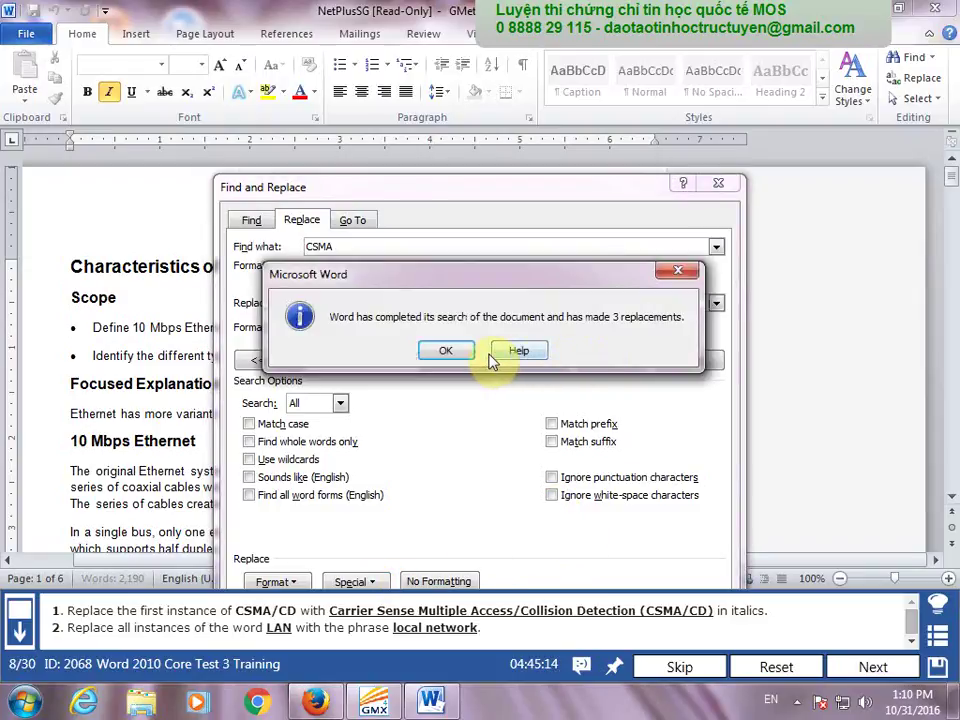
click(445, 350)
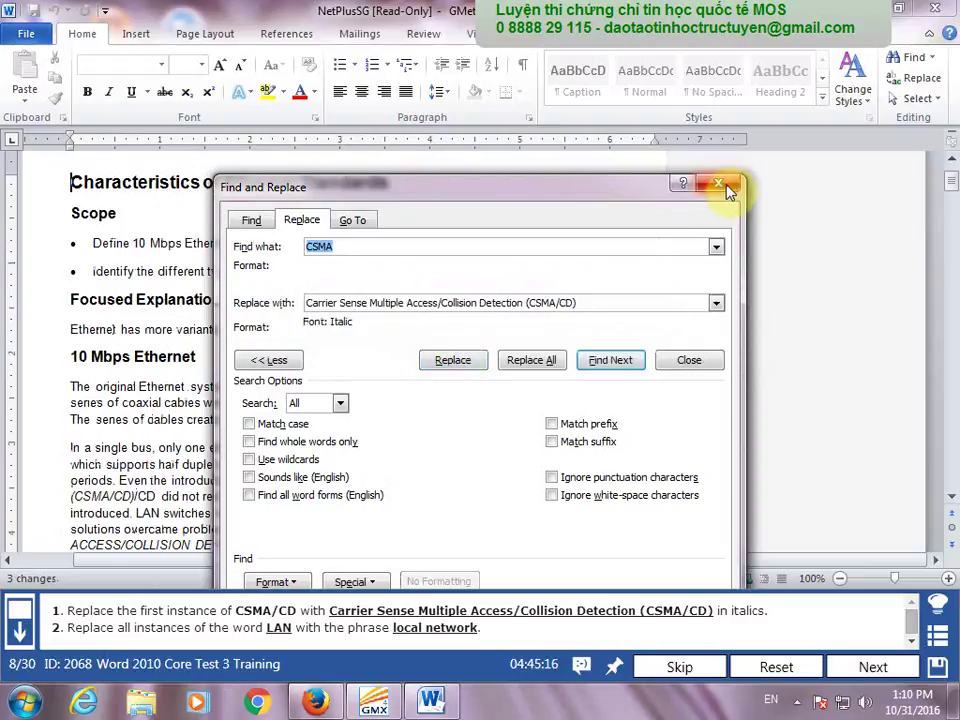
click(729, 189)
Replace every LAN with local network in non-italic text
click(918, 78)
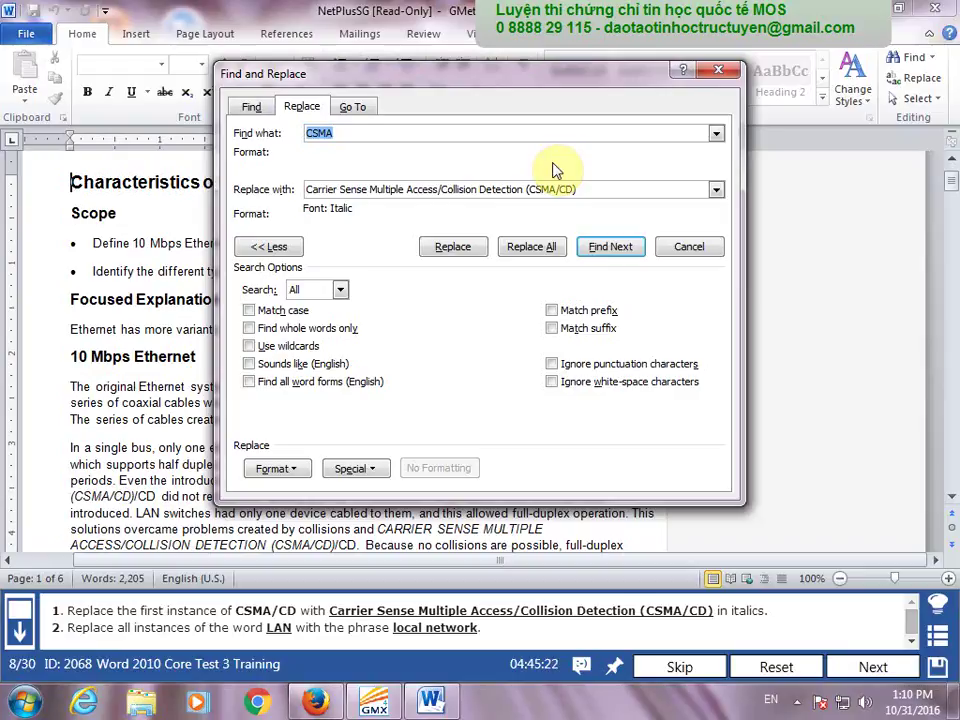
text(LAN)
click(615, 187)
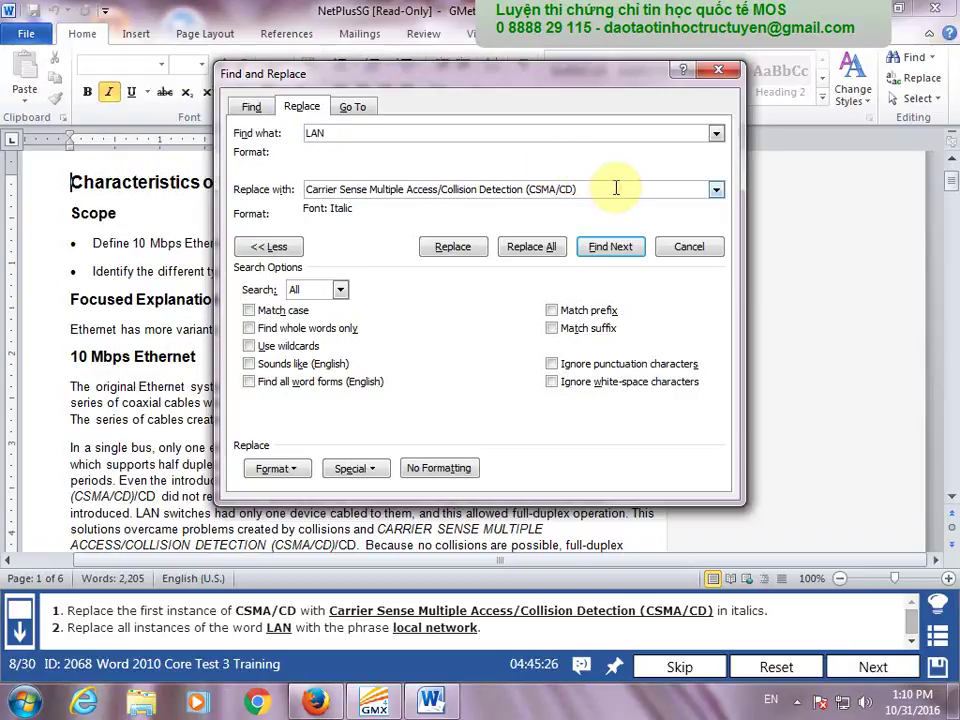
drag(611, 188, 222, 175)
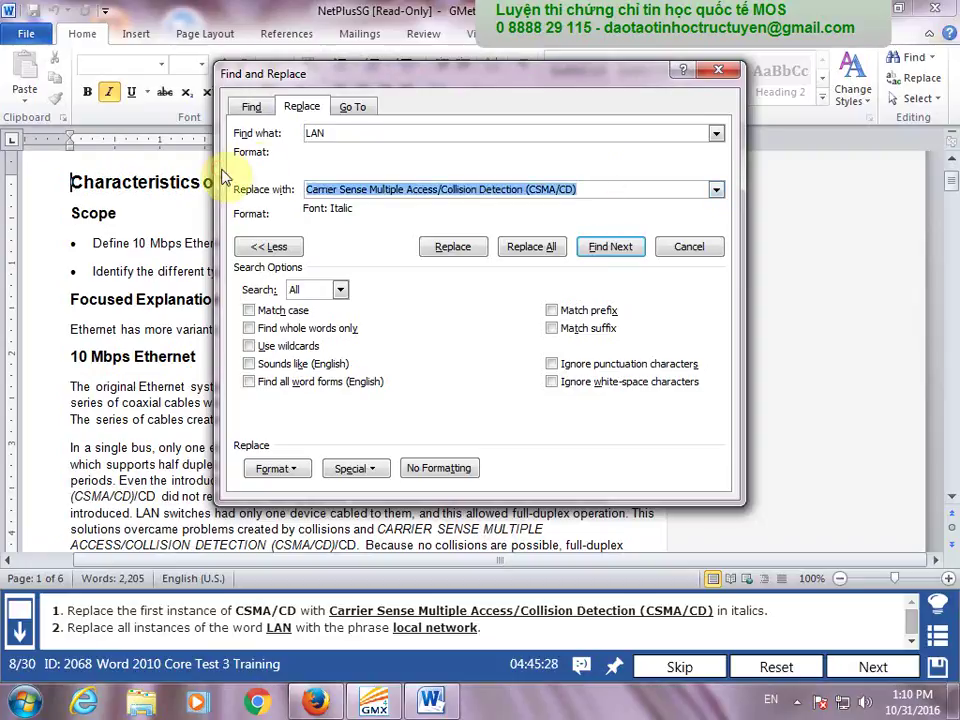
text(local network)
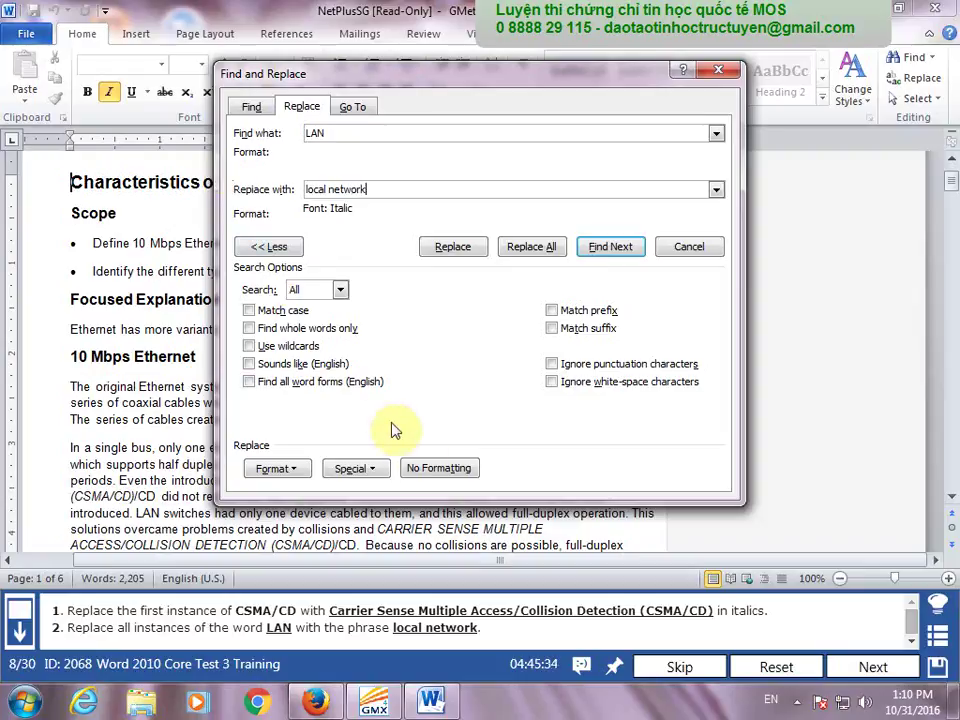
click(437, 467)
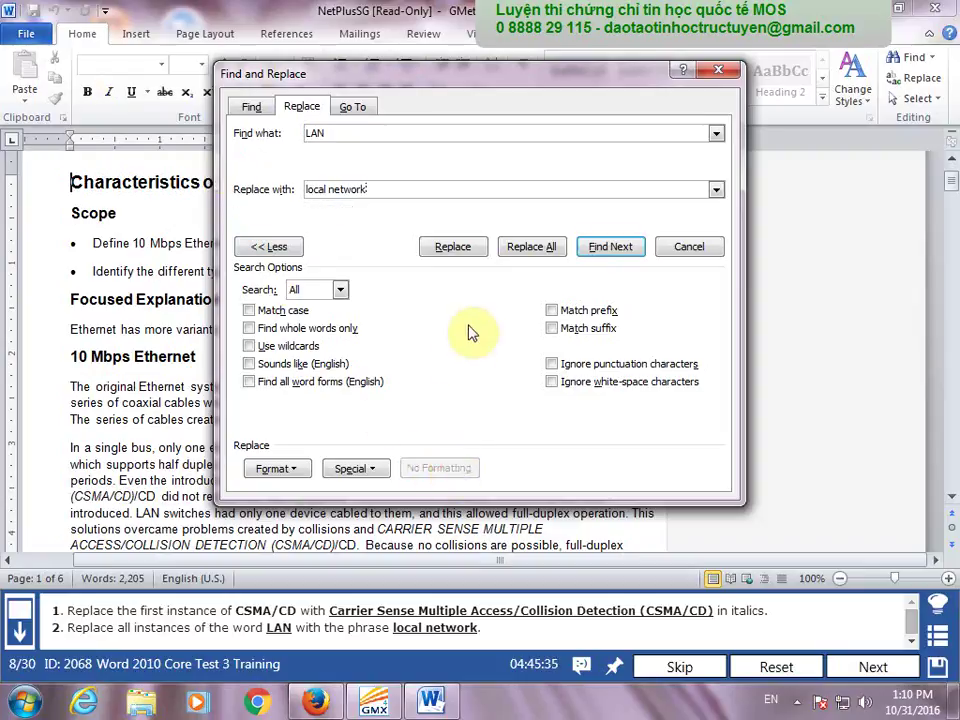
click(550, 248)
click(446, 349)
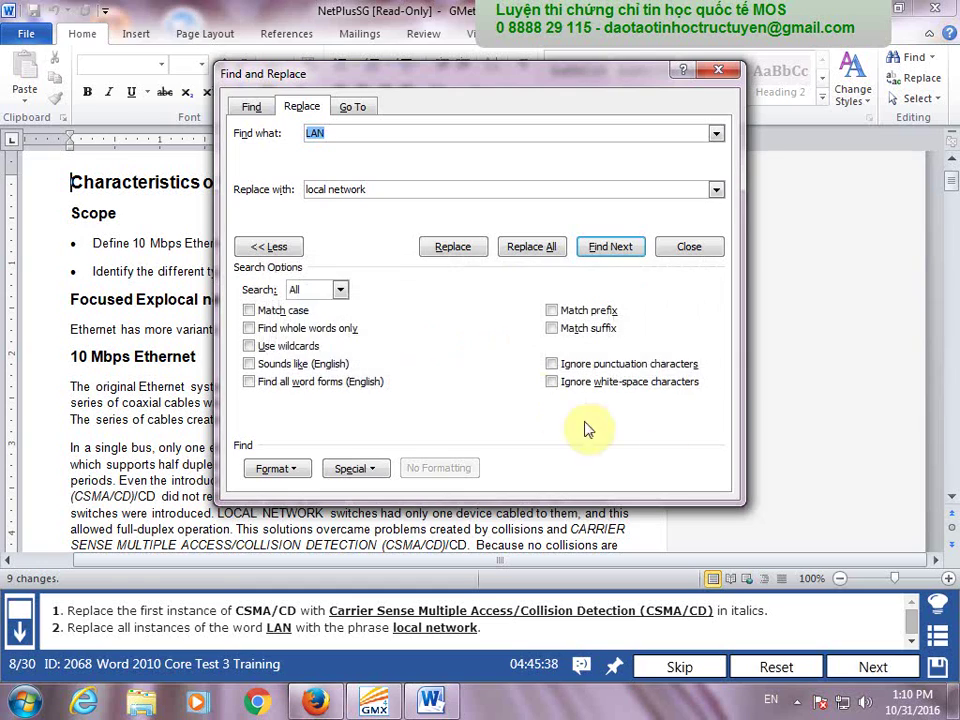
click(733, 72)
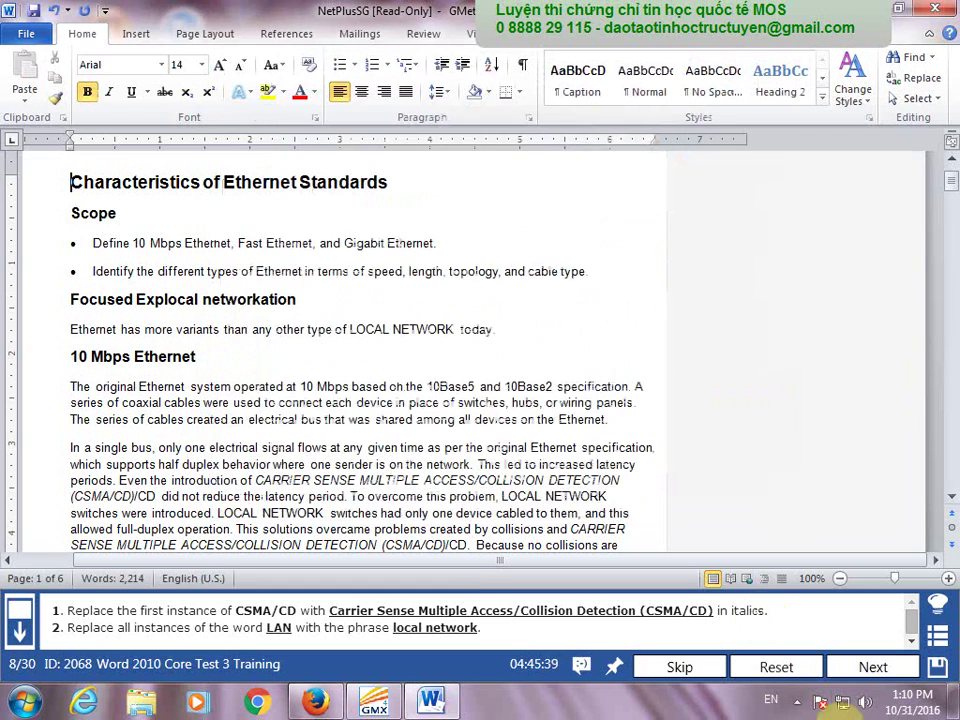
Submit task 8 and continue to practice task 9
click(898, 670)
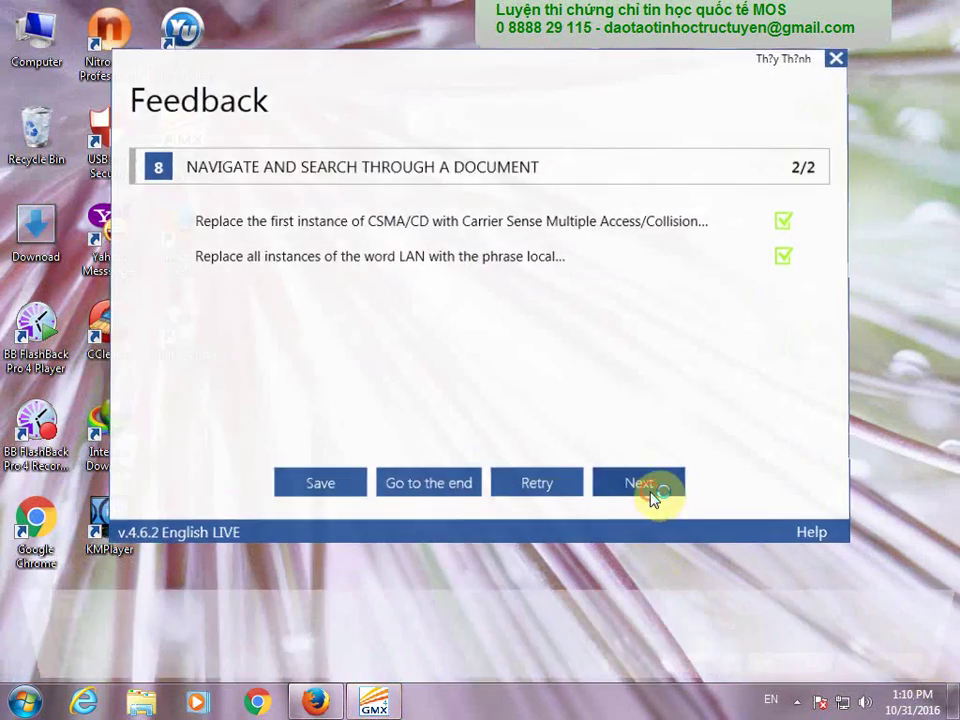
click(650, 492)
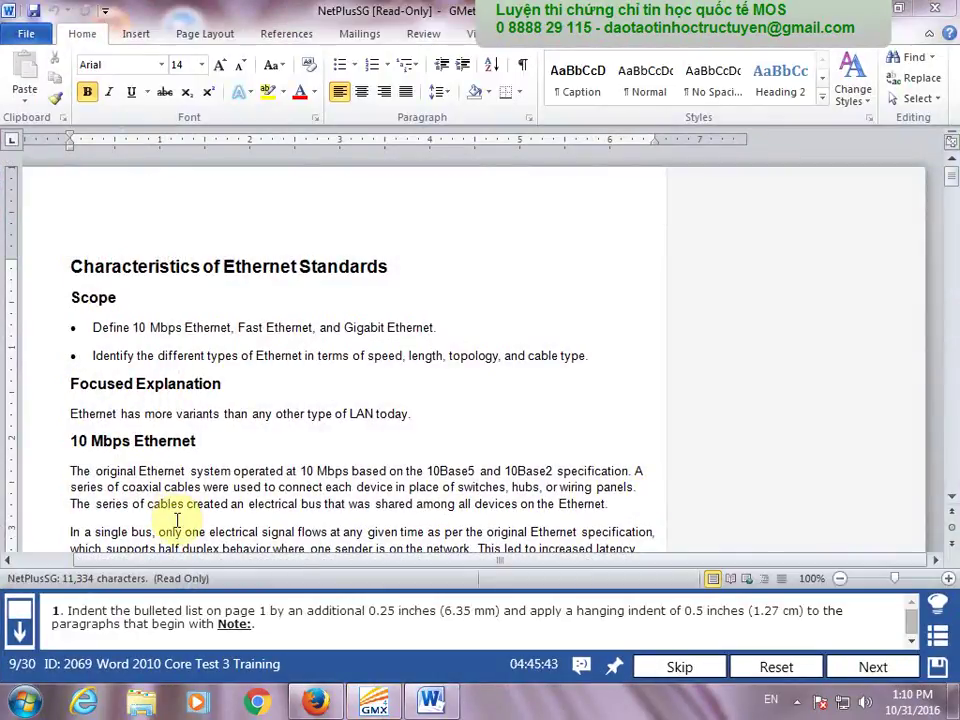
click(92, 327)
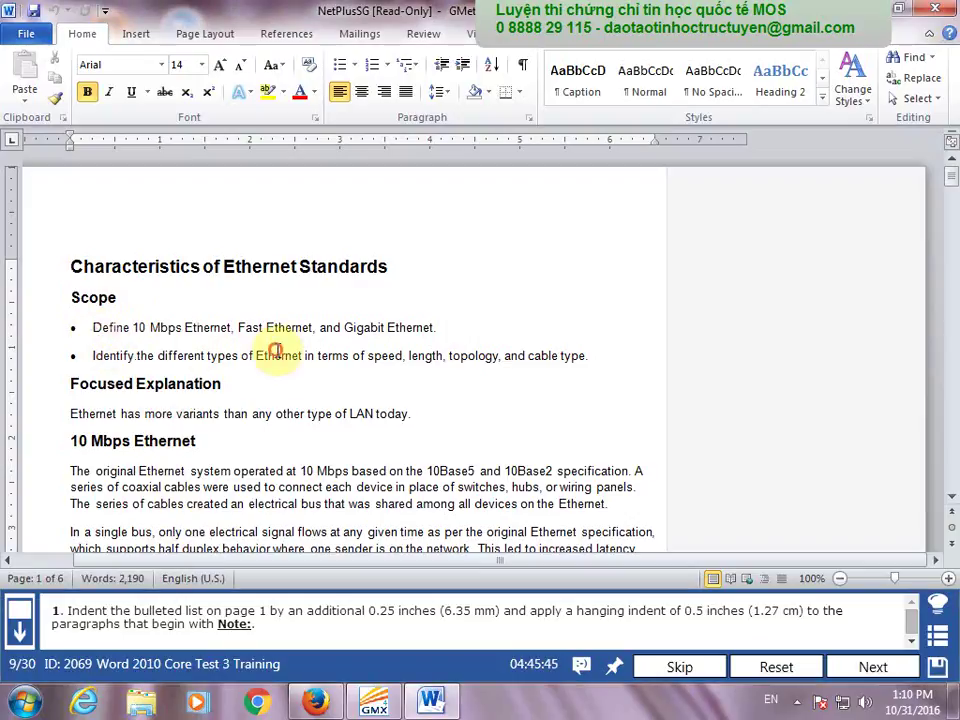
Increase the indent of the two Scope bullet items on page 1 by one step
mouse_move(585, 356)
mouse_down()
mouse_move(298, 328)
mouse_move(94, 327)
mouse_up()
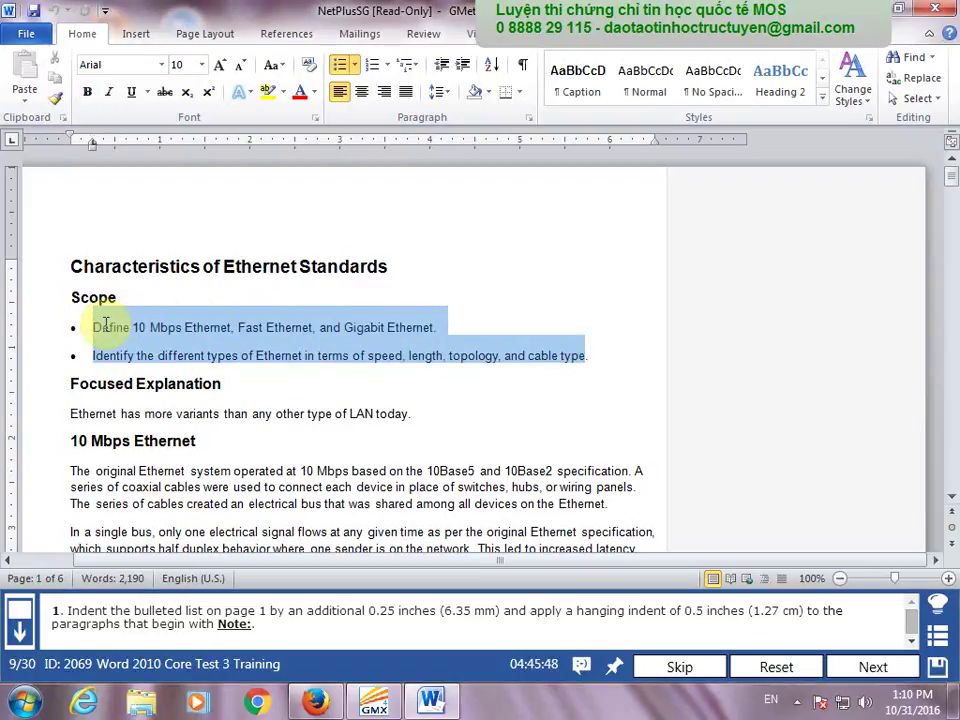
click(463, 66)
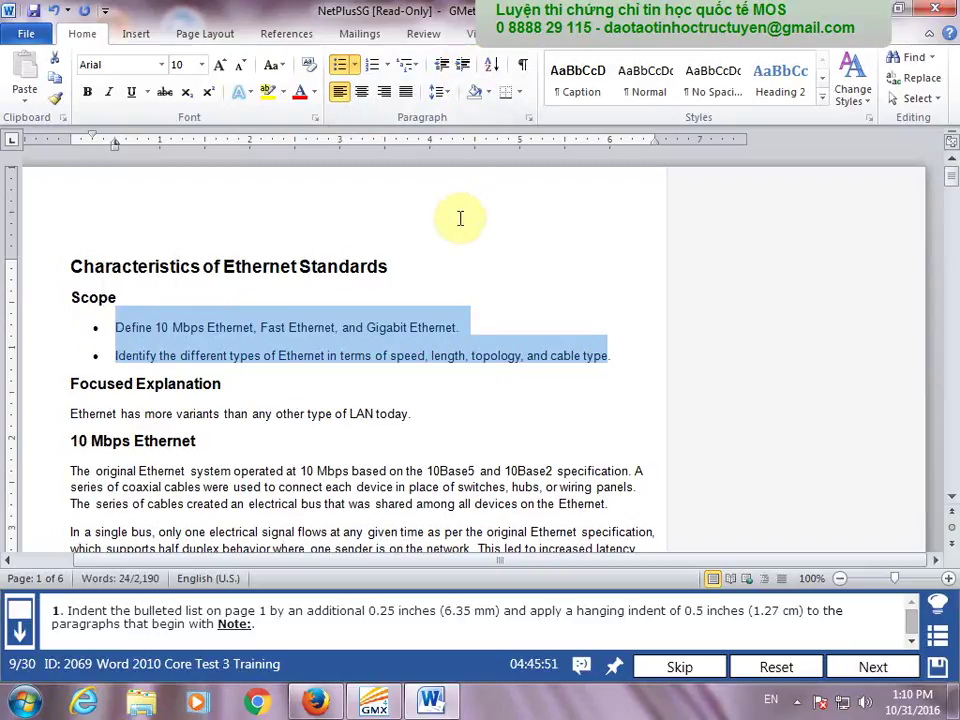
click(257, 505)
scroll(290, 497, down, 3)
scroll(289, 495, down, 6)
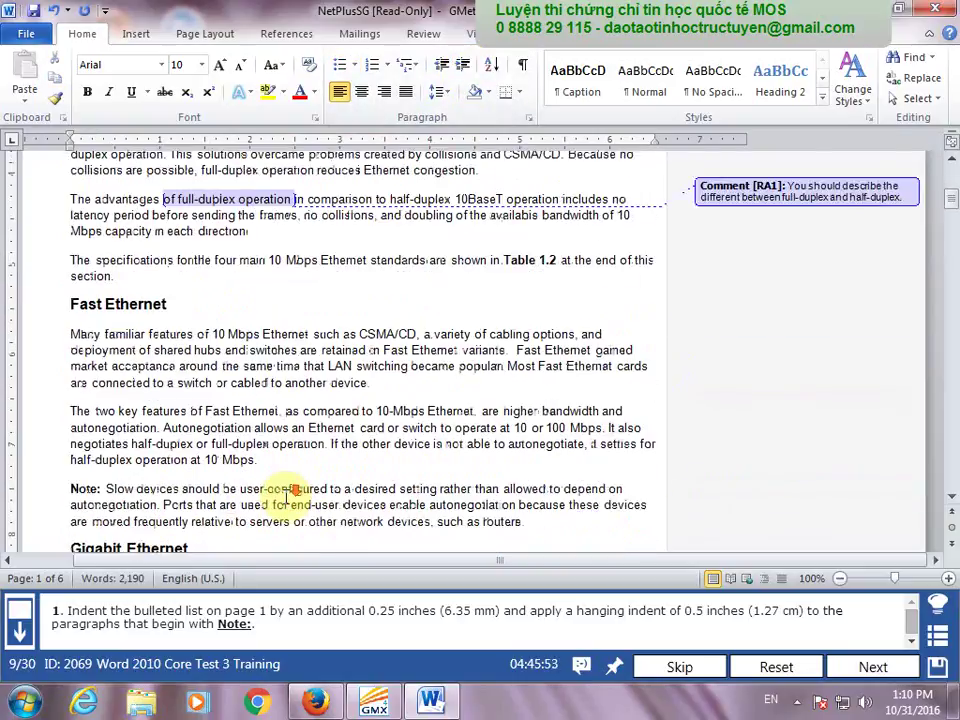
scroll(289, 495, down, 3)
scroll(285, 497, down, 5)
scroll(285, 497, down, 3)
scroll(289, 495, down, 3)
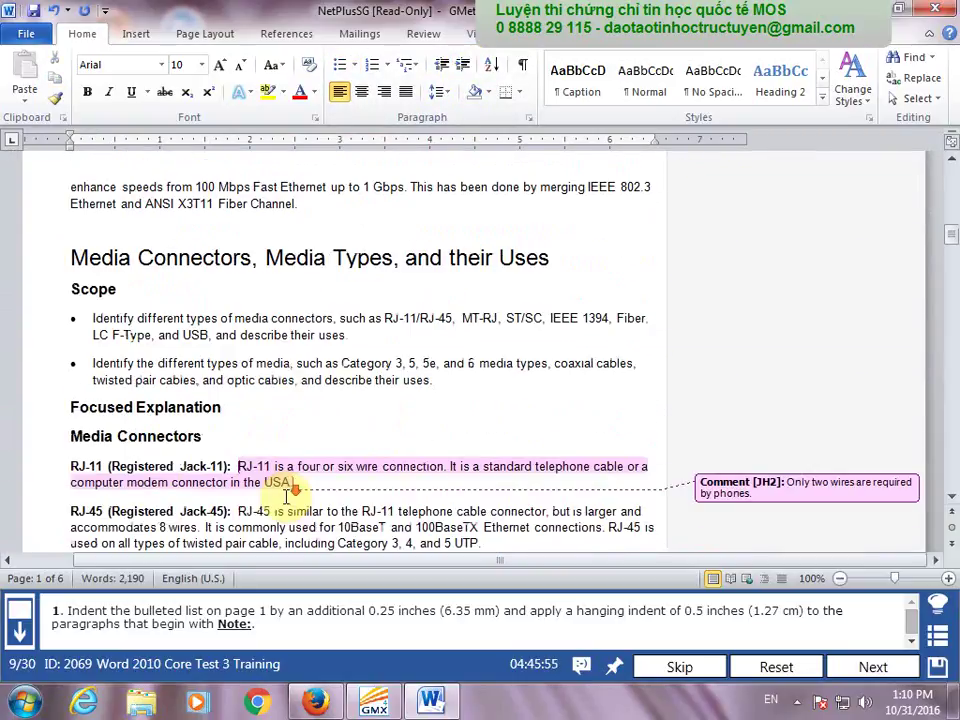
scroll(287, 493, down, 5)
scroll(287, 493, down, 3)
scroll(287, 493, down, 2)
scroll(286, 492, down, 4)
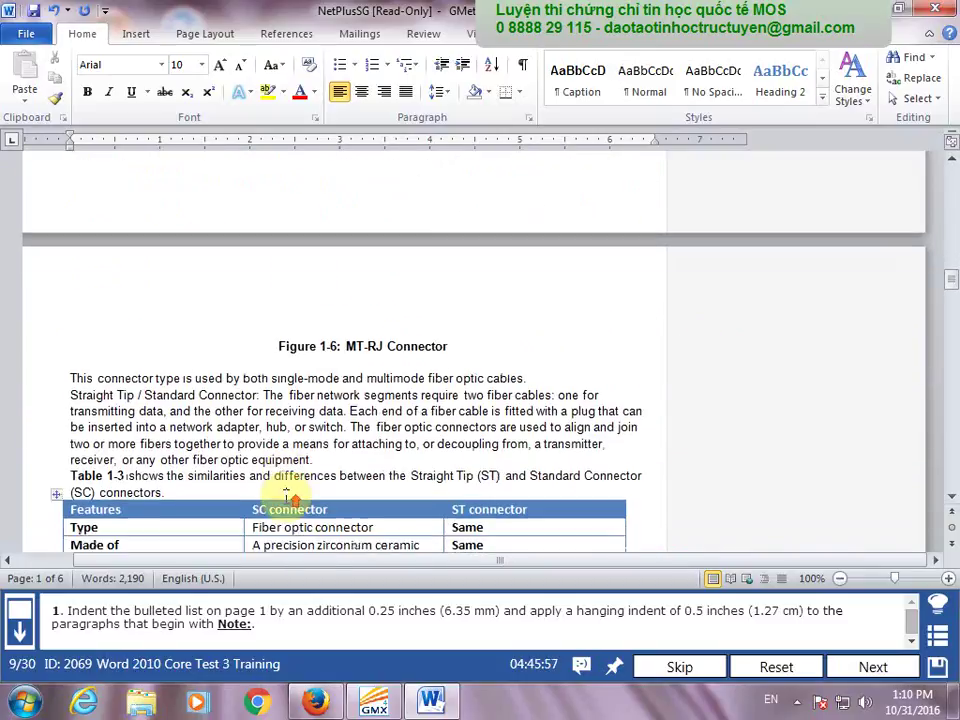
scroll(287, 493, down, 2)
scroll(287, 493, down, 4)
scroll(287, 493, down, 3)
scroll(287, 493, down, 3)
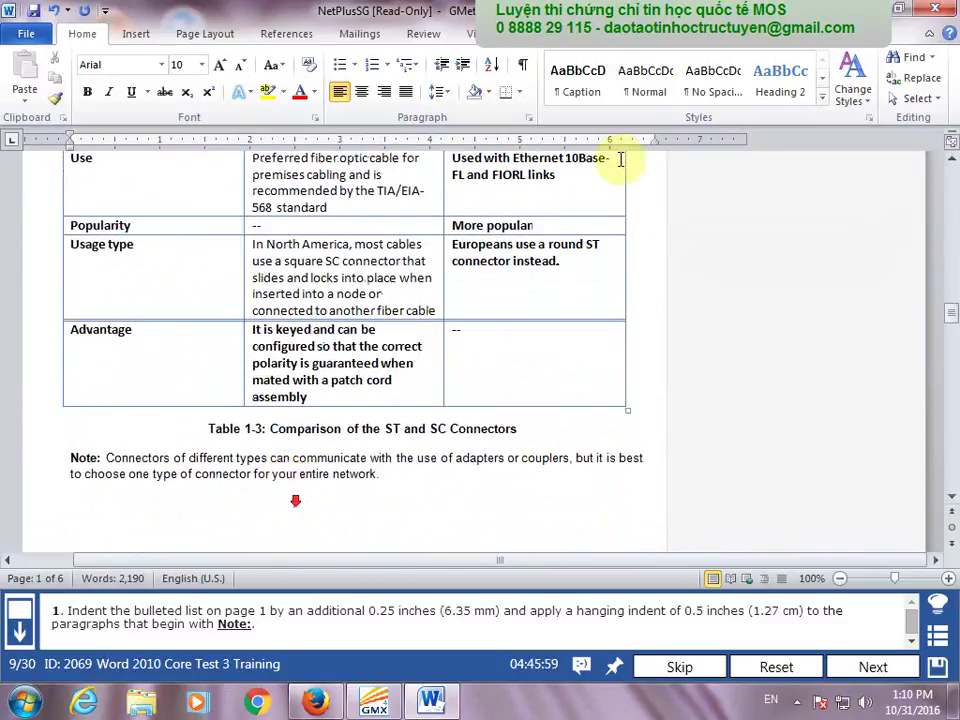
click(929, 57)
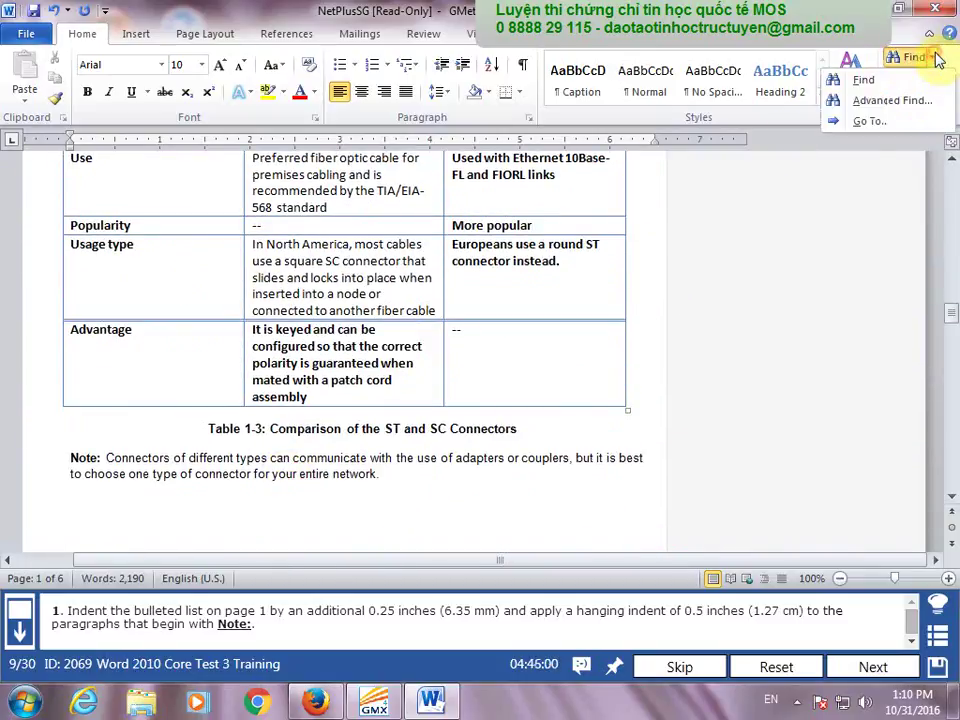
Find the first Note: paragraph and give it a 0.5-inch hanging indent
click(868, 121)
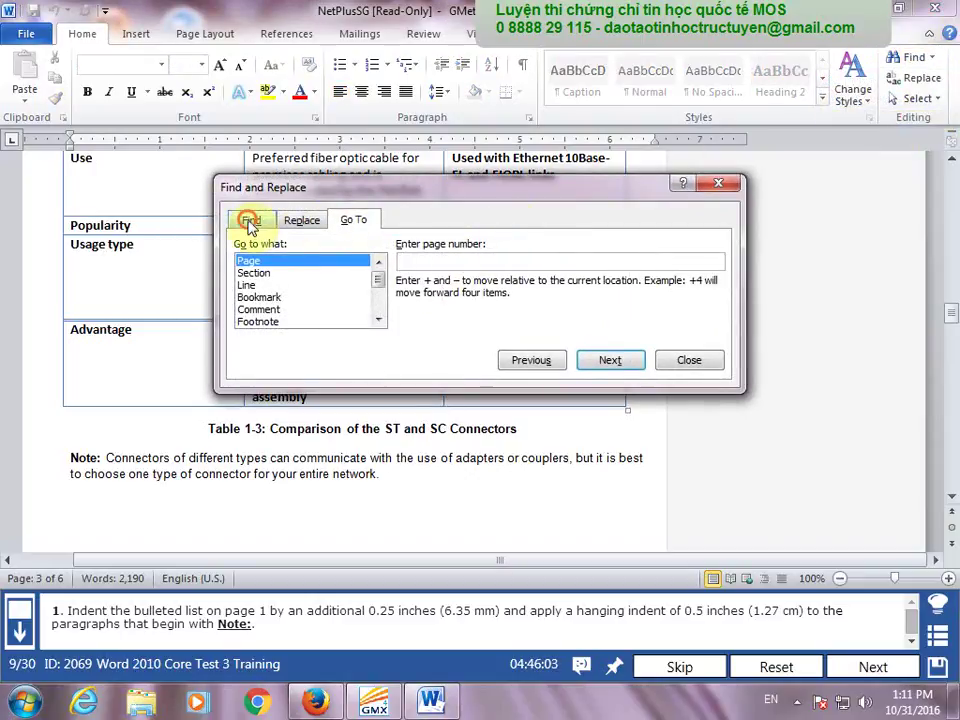
click(250, 222)
text(note)
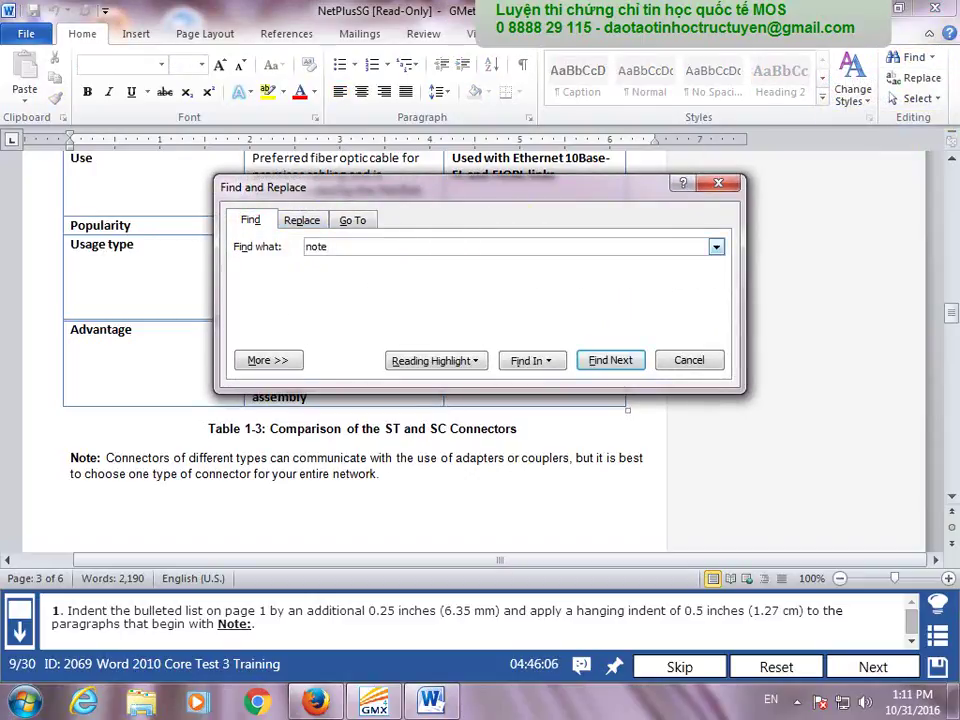
key(Return)
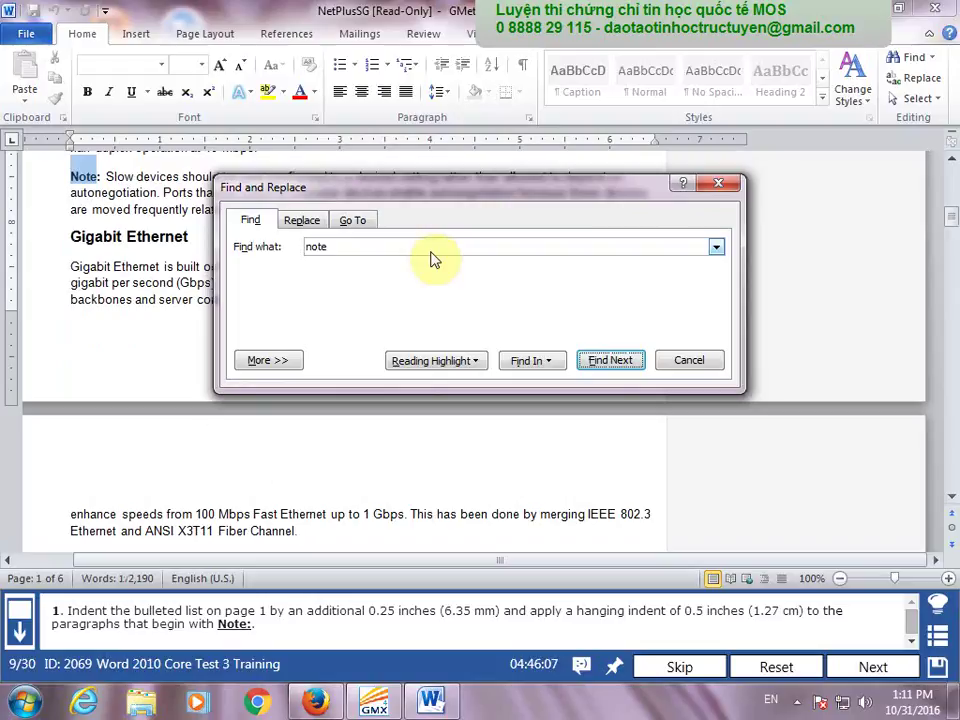
click(689, 361)
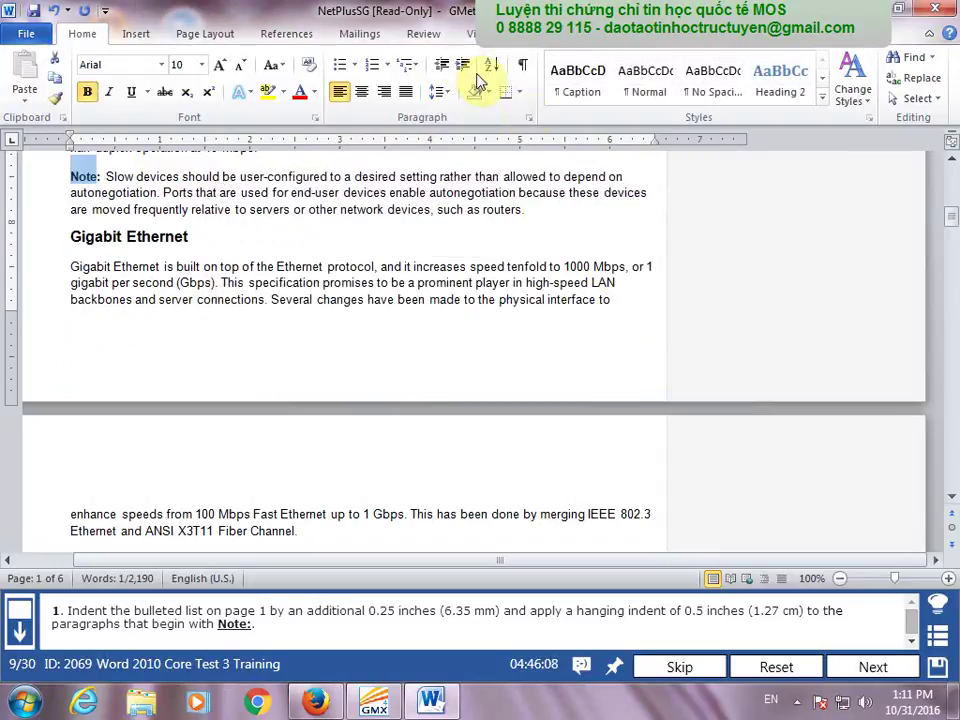
click(531, 117)
click(563, 229)
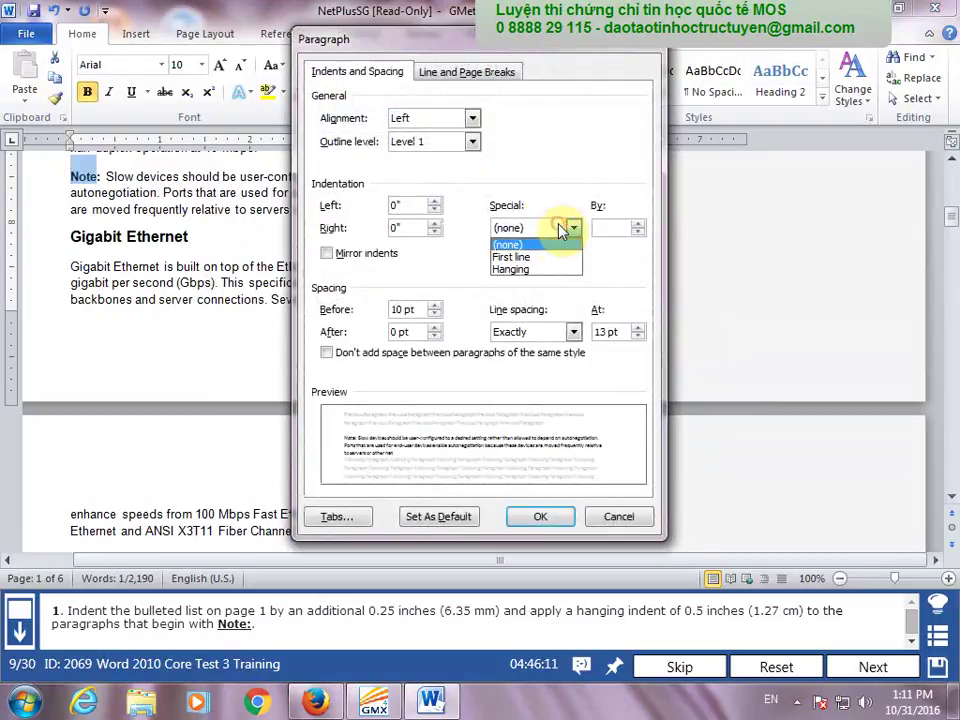
click(531, 268)
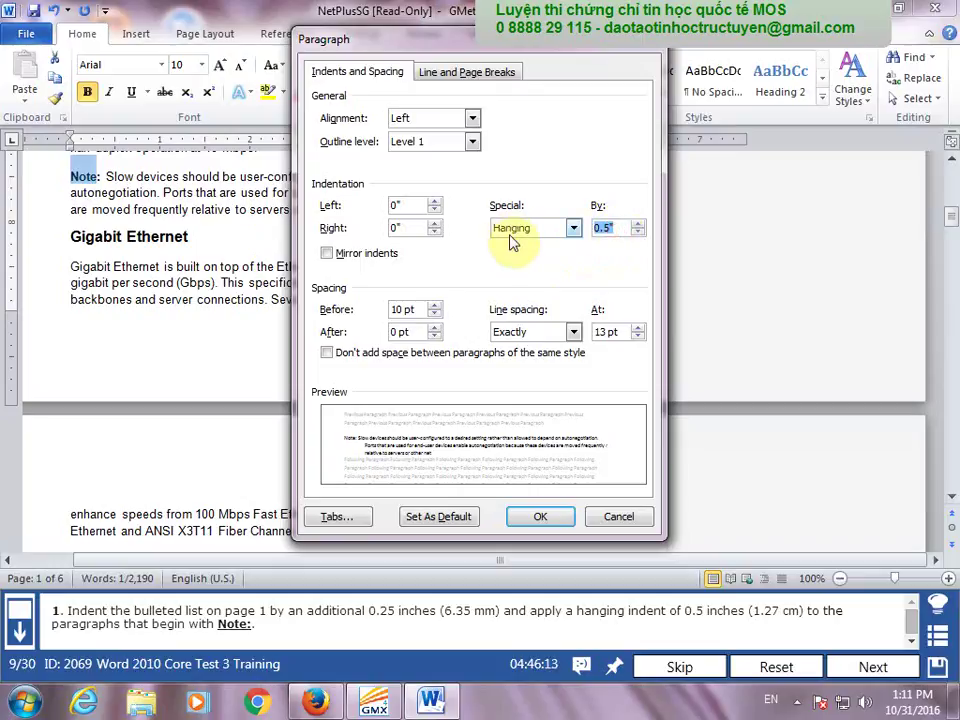
click(546, 230)
click(625, 228)
double_click(625, 228)
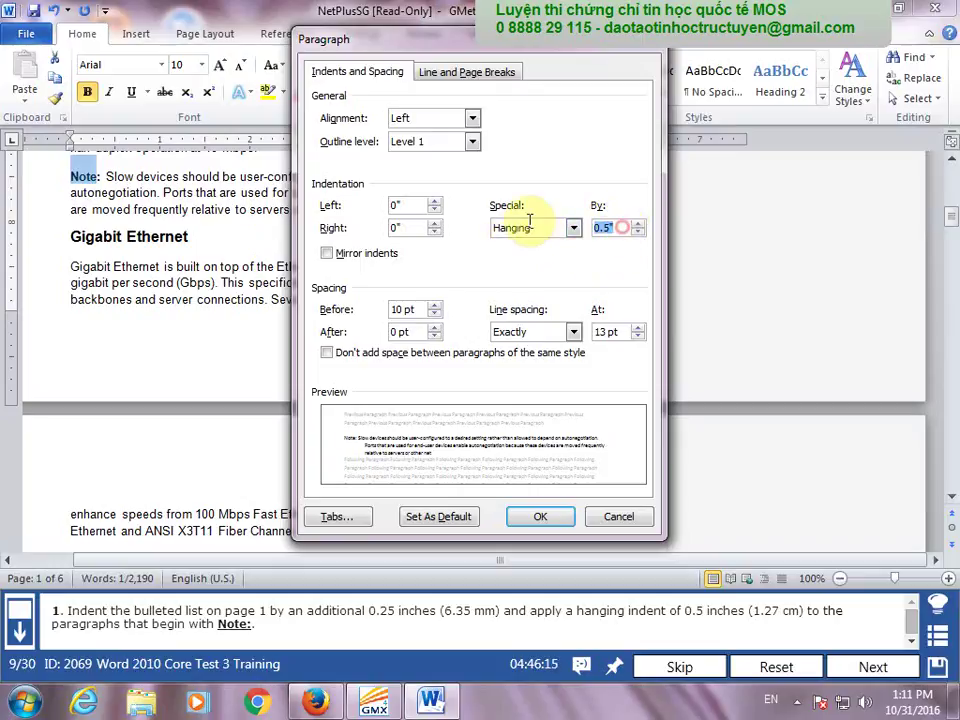
click(540, 516)
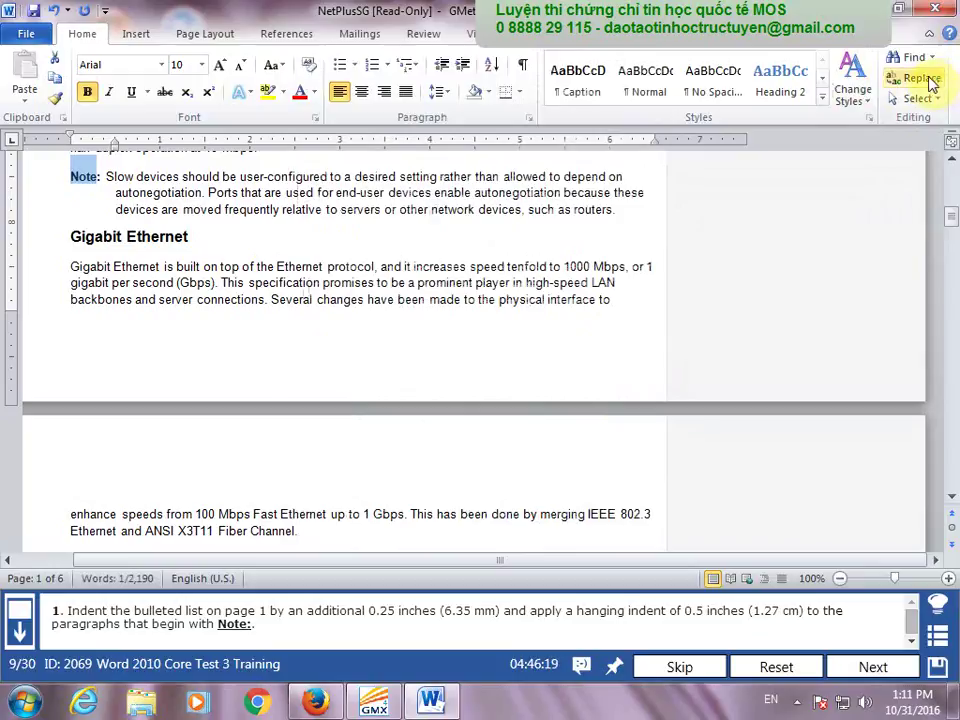
Give the second Note paragraph a 0.5-inch hanging indent as well
click(916, 58)
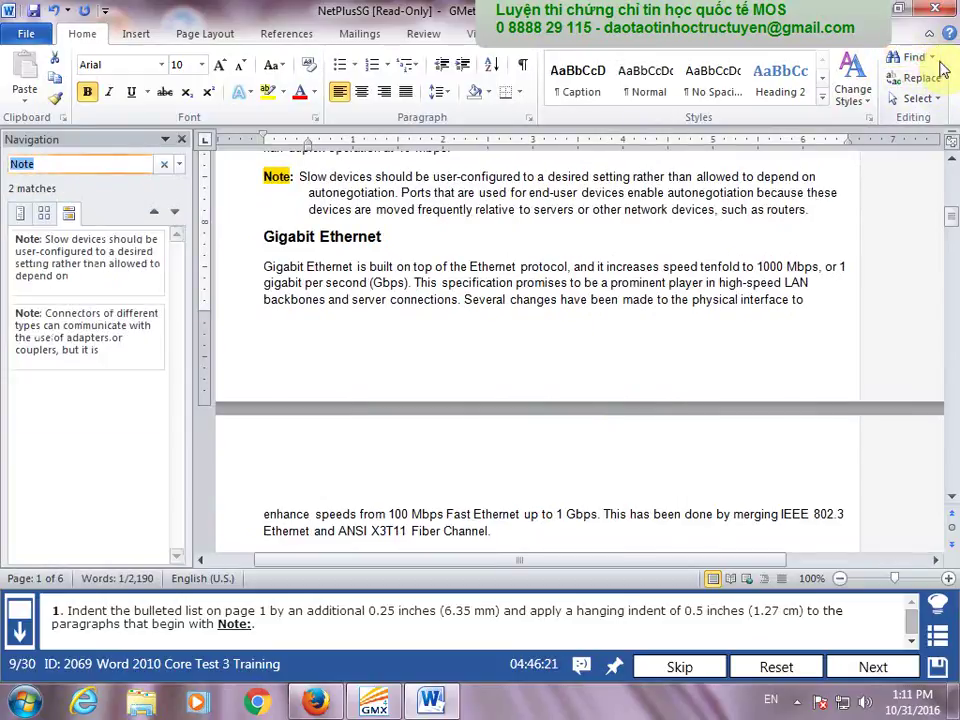
click(70, 330)
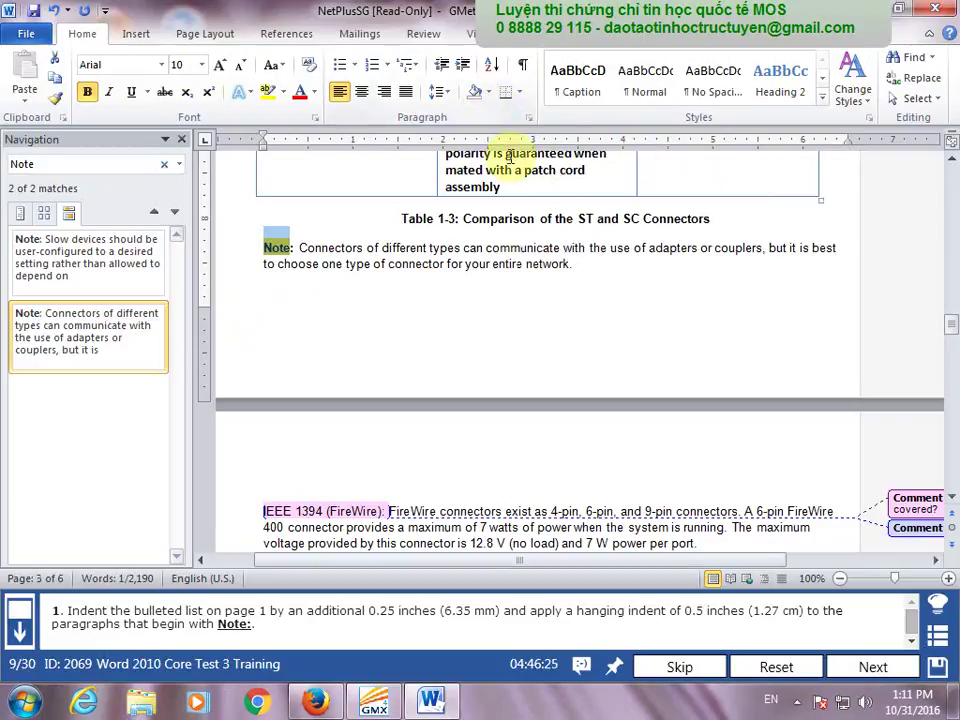
click(530, 117)
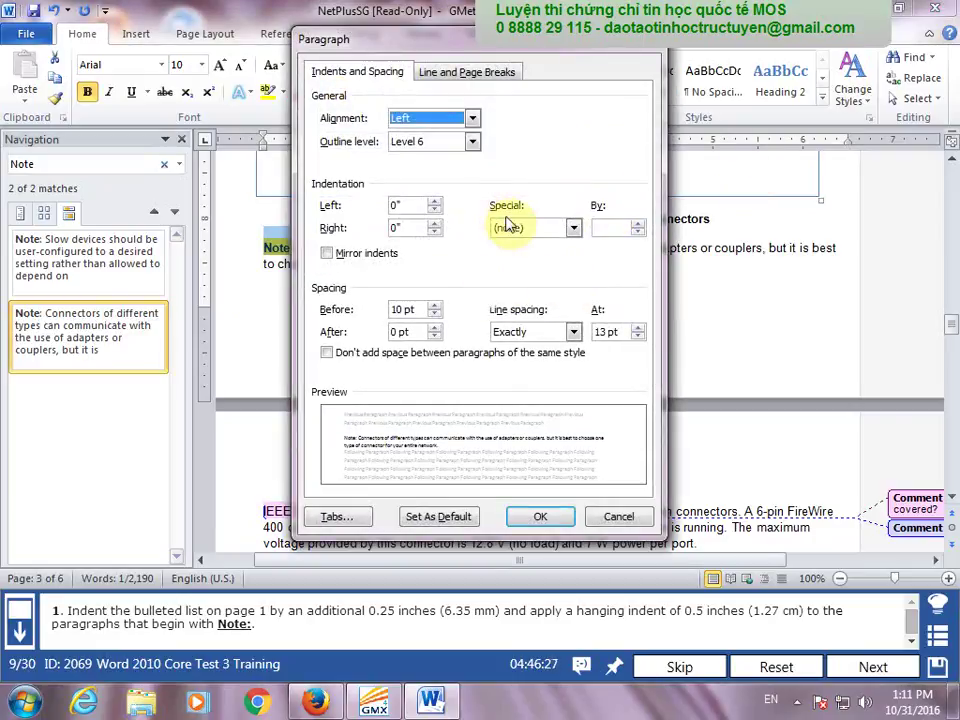
click(515, 228)
click(515, 268)
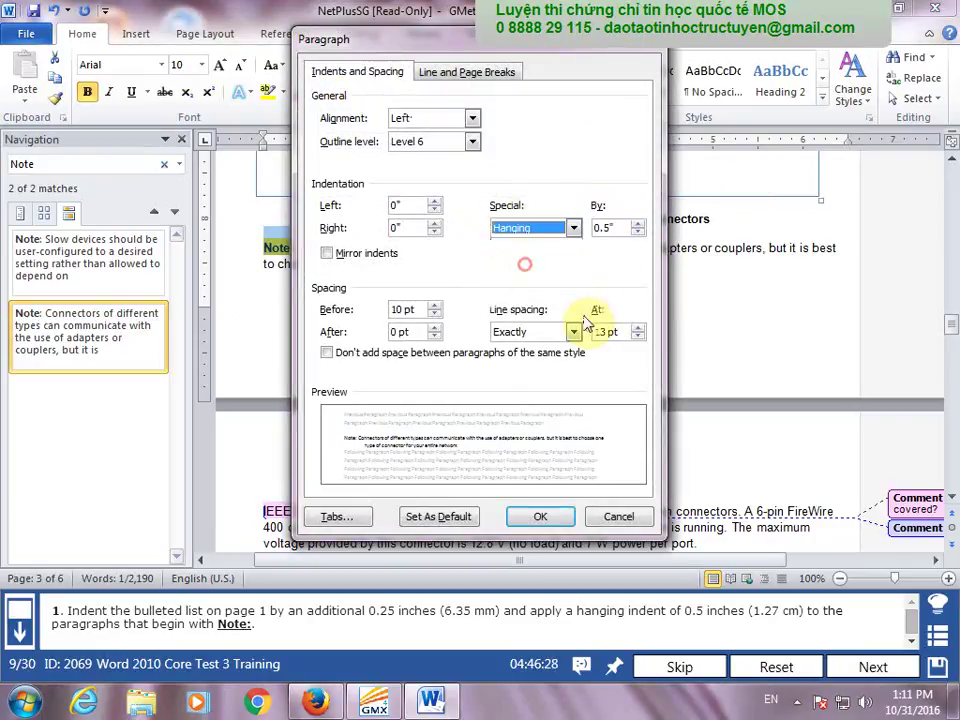
click(543, 515)
click(605, 431)
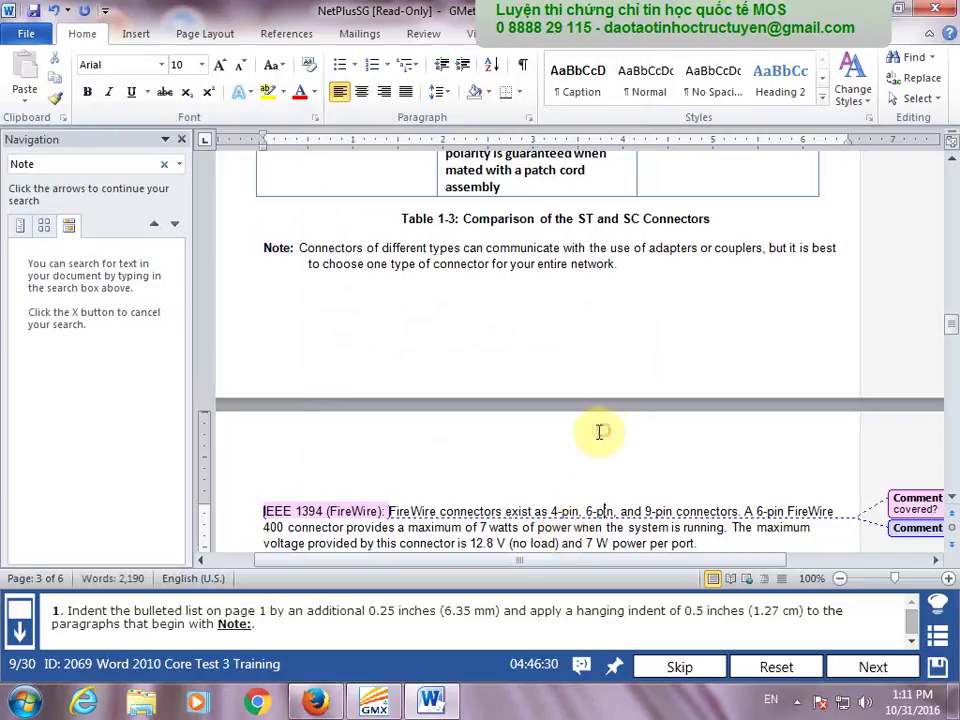
Submit task 9 and load task 10's Newsletter document
click(183, 141)
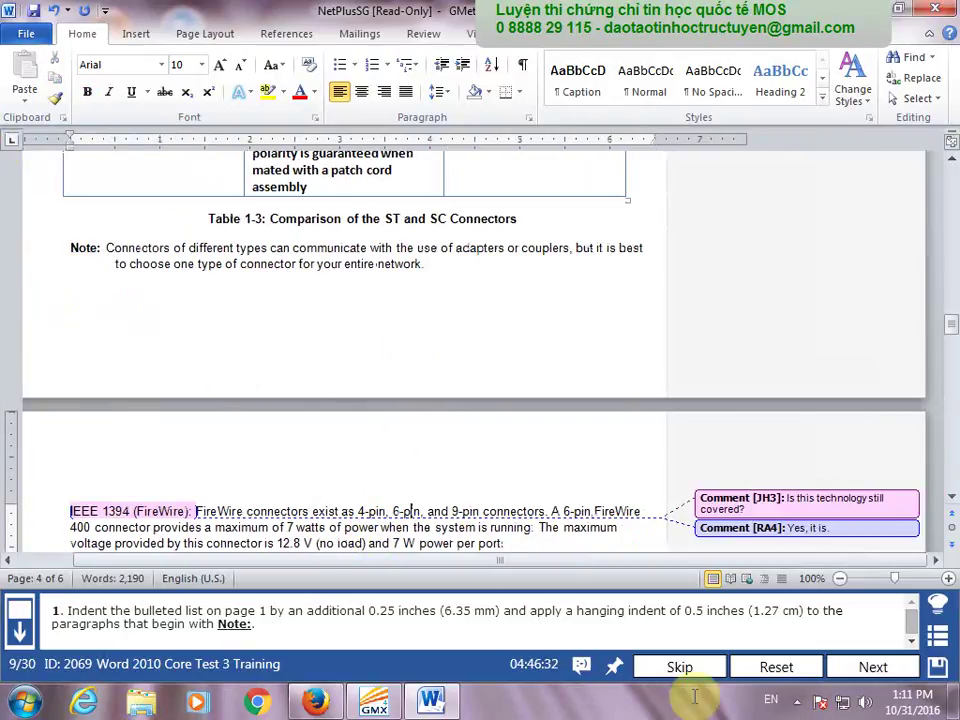
click(896, 671)
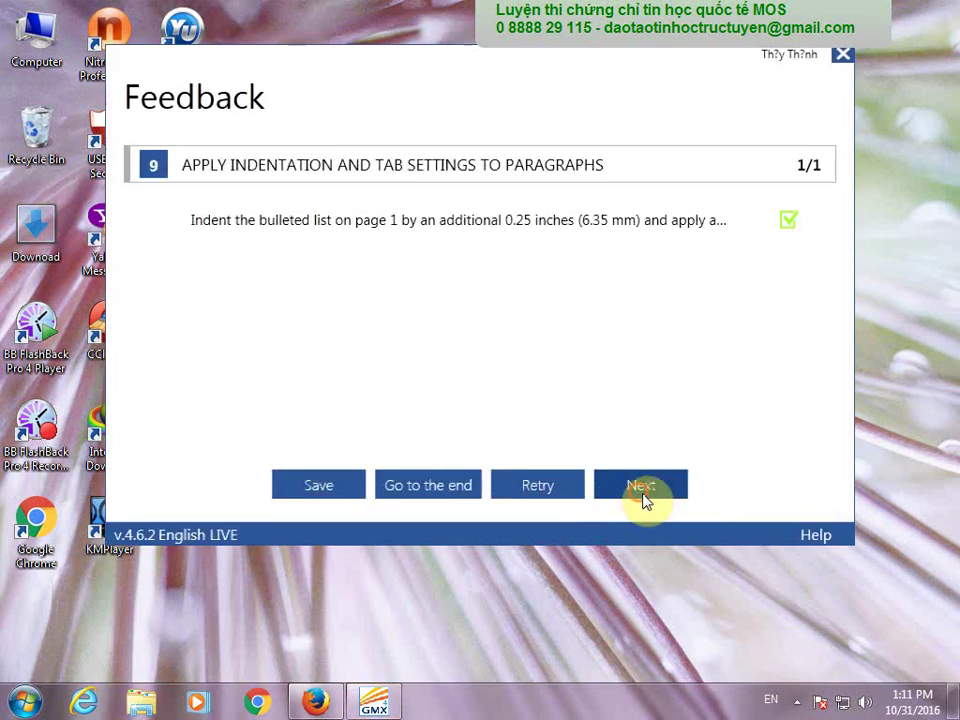
click(643, 488)
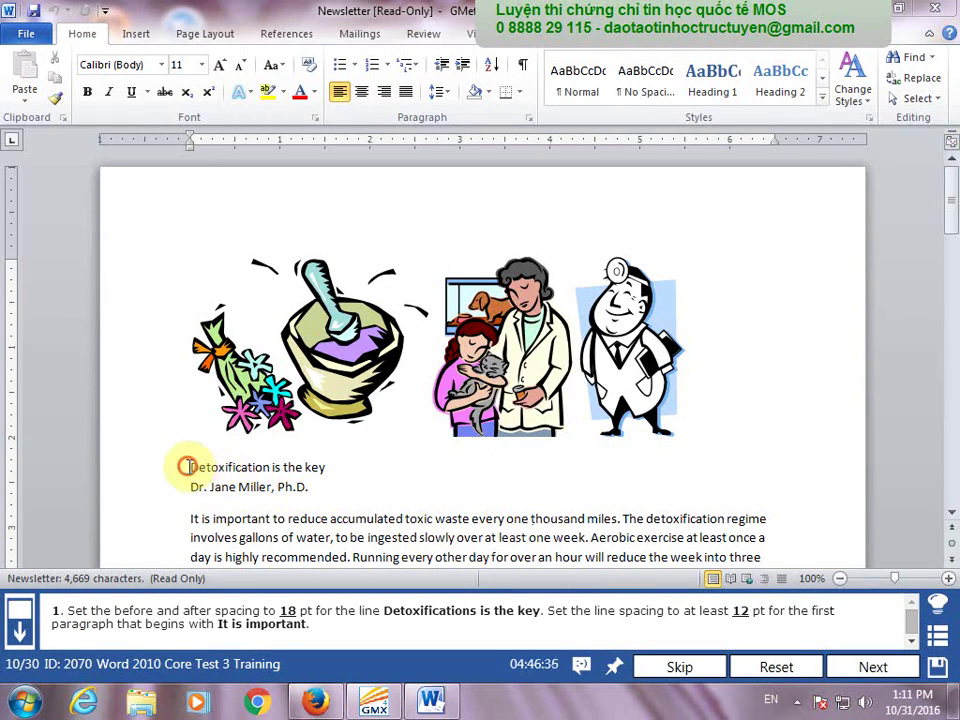
Select the line Detoxification is the key and set 18 pt spacing before and after
drag(339, 450, 328, 465)
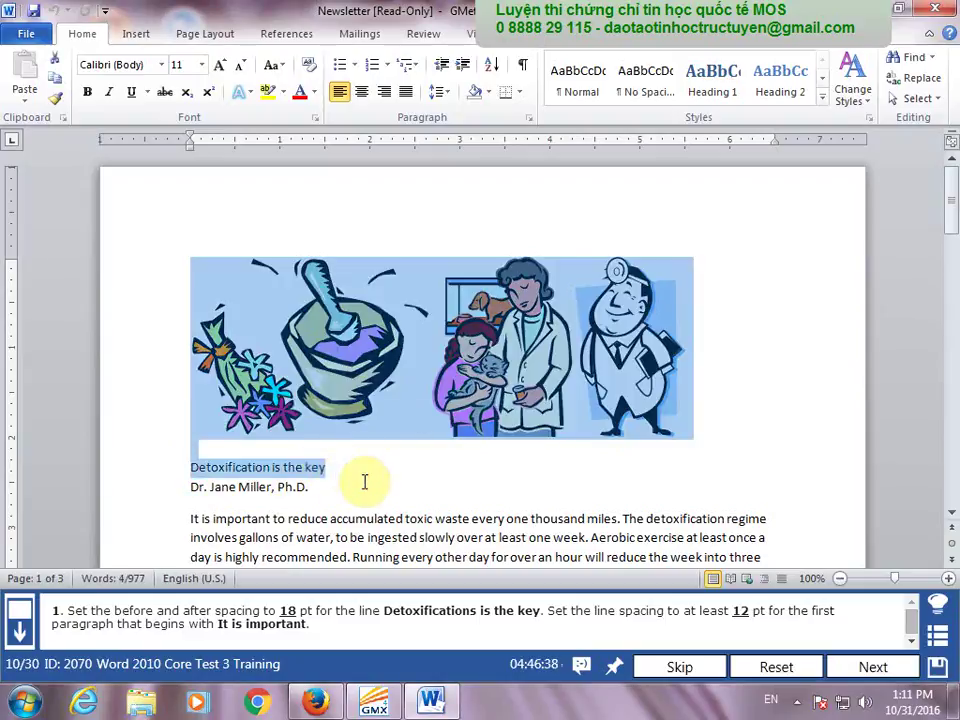
click(364, 482)
drag(190, 467, 331, 467)
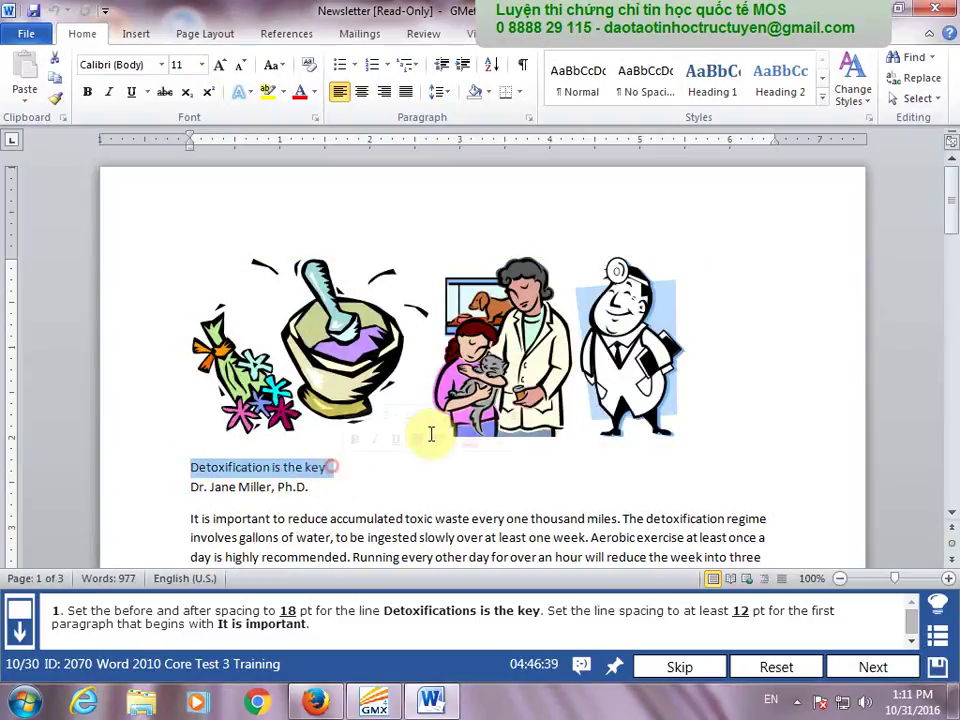
click(530, 119)
text(18)
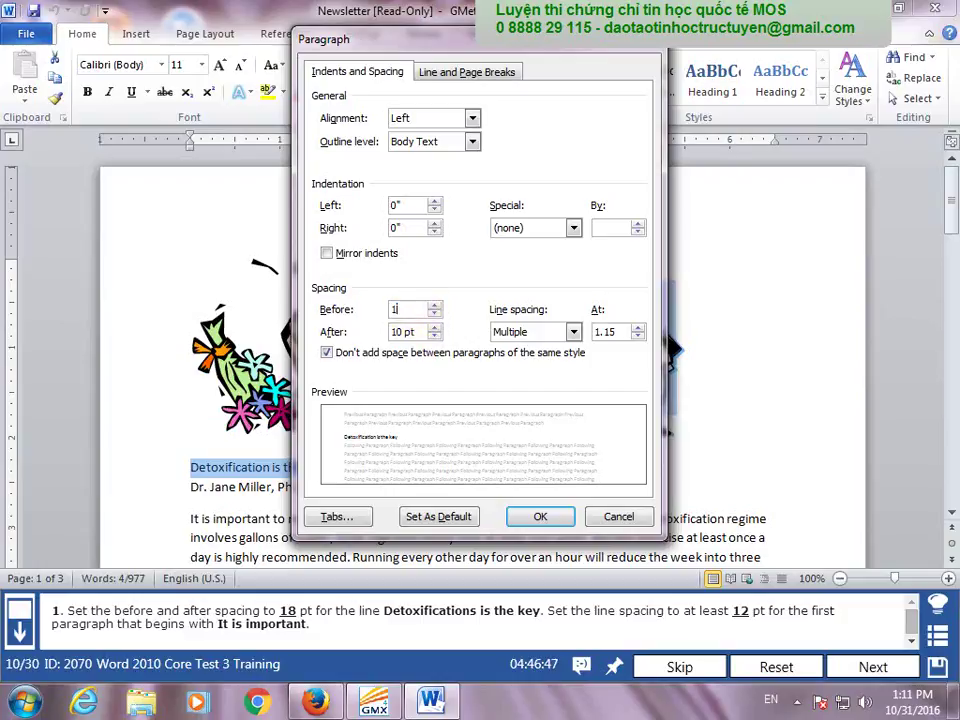
double_click(421, 333)
text(18)
click(542, 514)
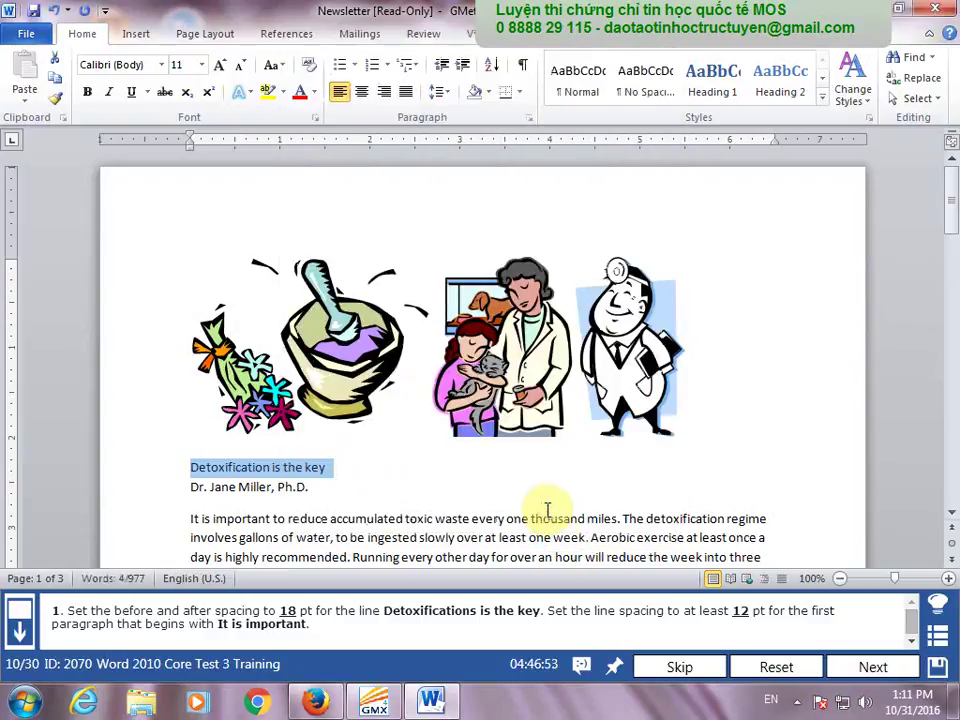
click(569, 556)
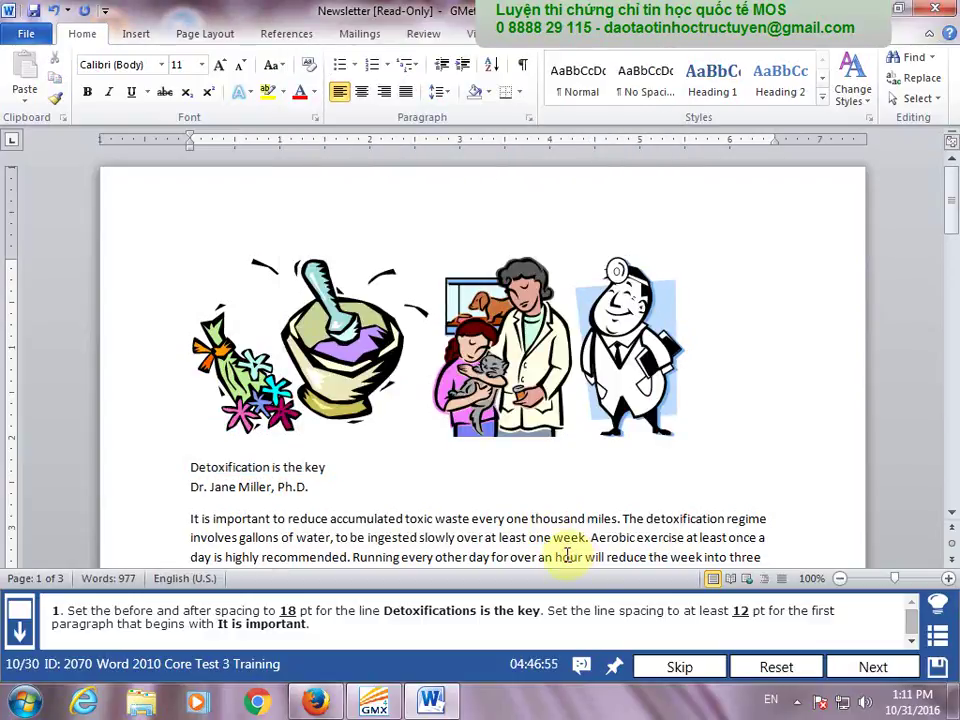
Set the It is important paragraph's line spacing to At least 12 pt
scroll(567, 556, down, 2)
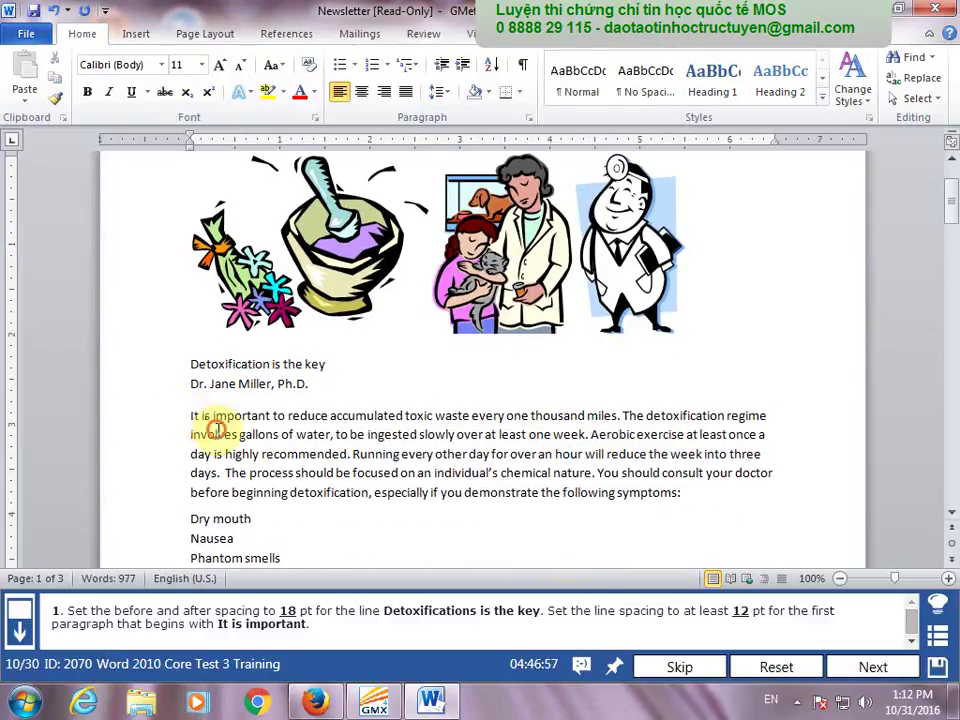
click(524, 118)
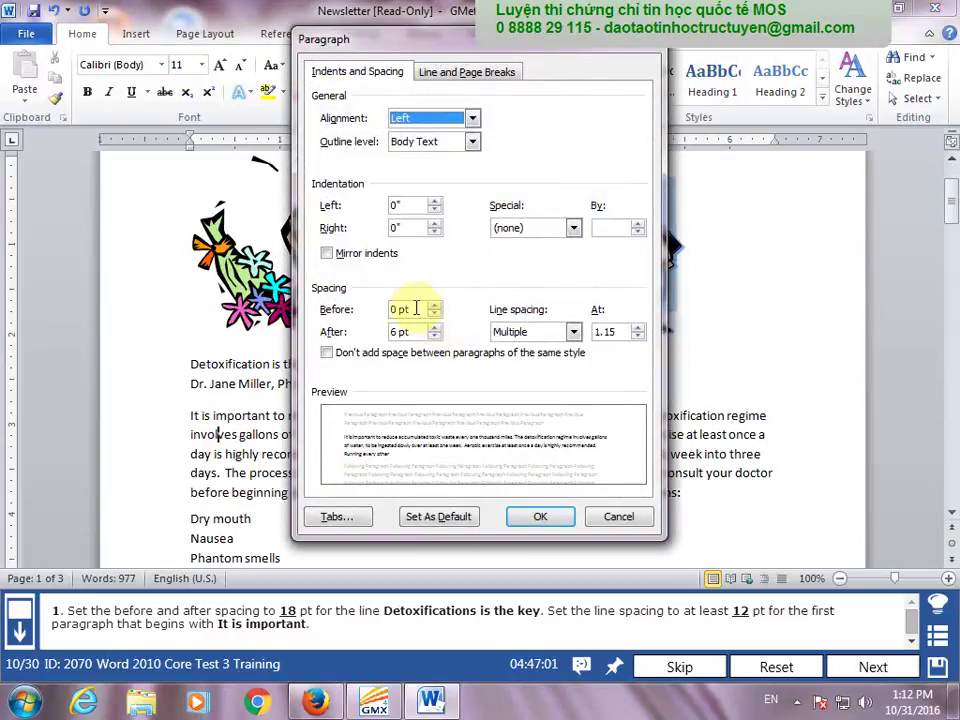
drag(416, 309, 366, 312)
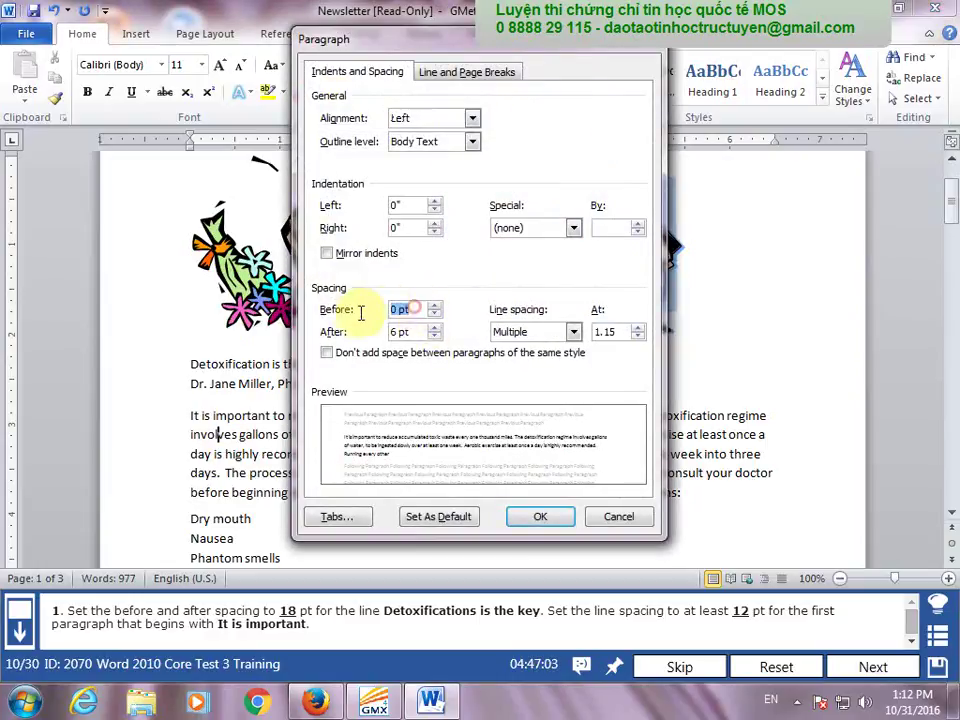
click(566, 336)
click(561, 338)
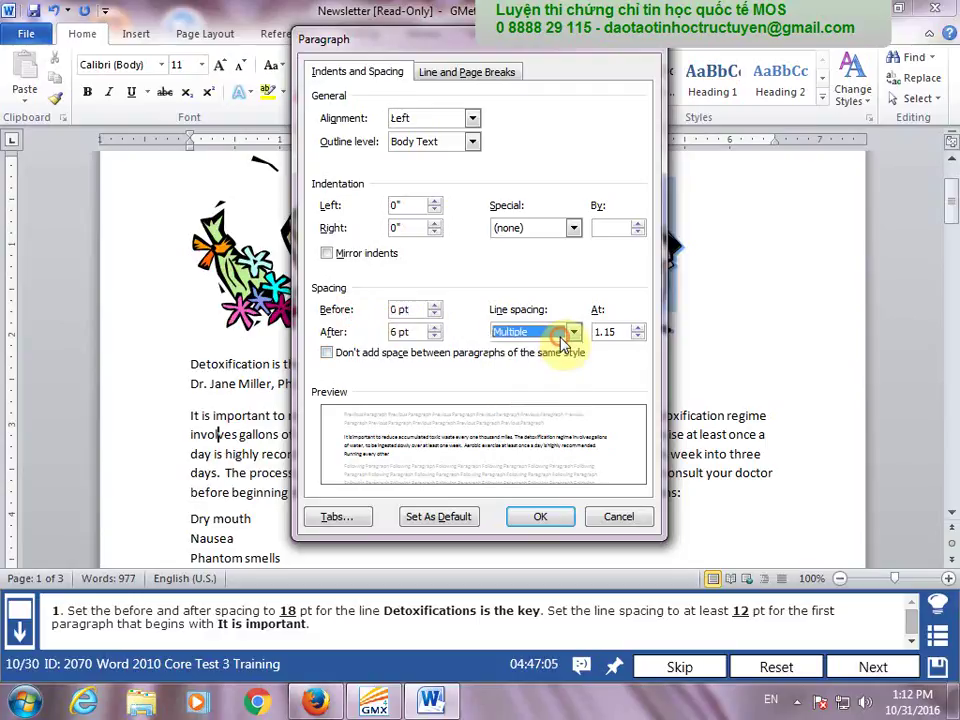
click(561, 337)
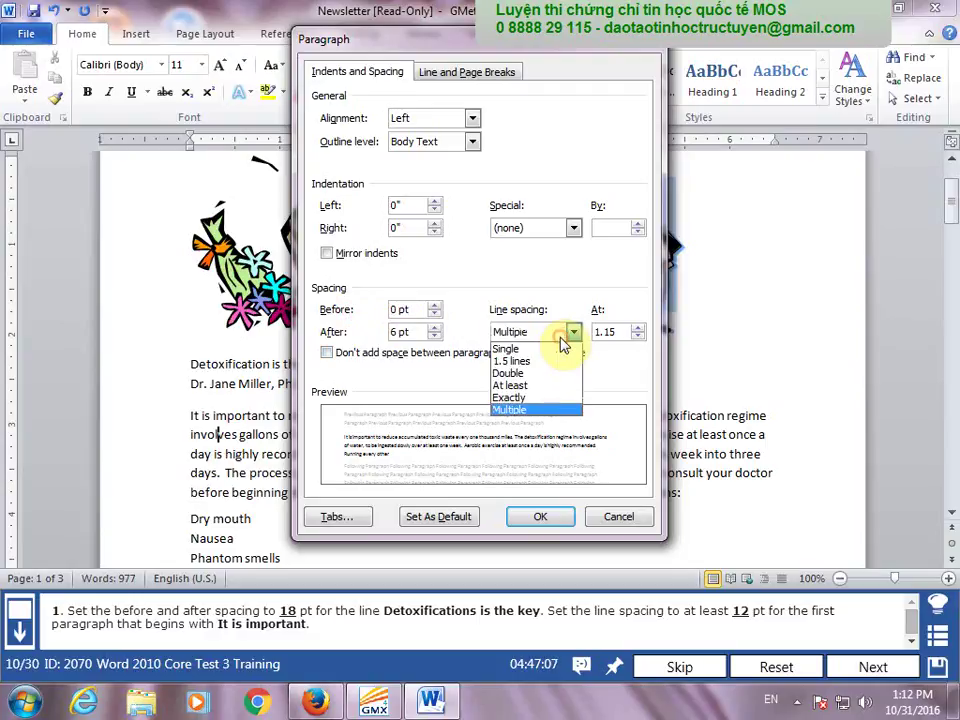
click(543, 386)
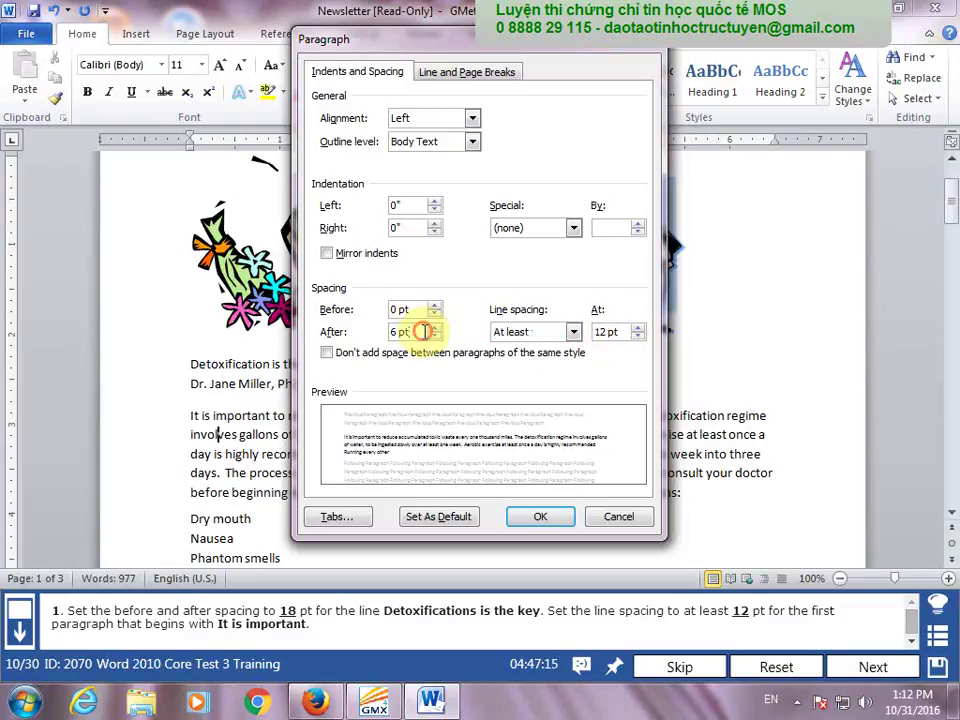
Adjust the paragraph's before and after spacing, leaving after at 12 pt, and apply
drag(424, 331, 374, 334)
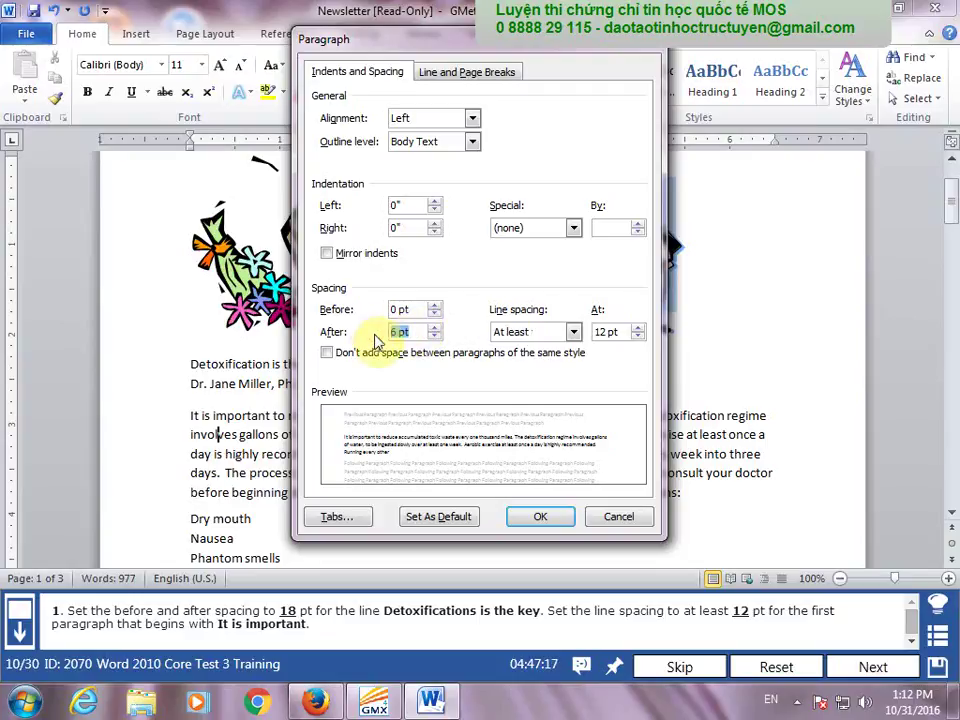
drag(424, 310, 388, 312)
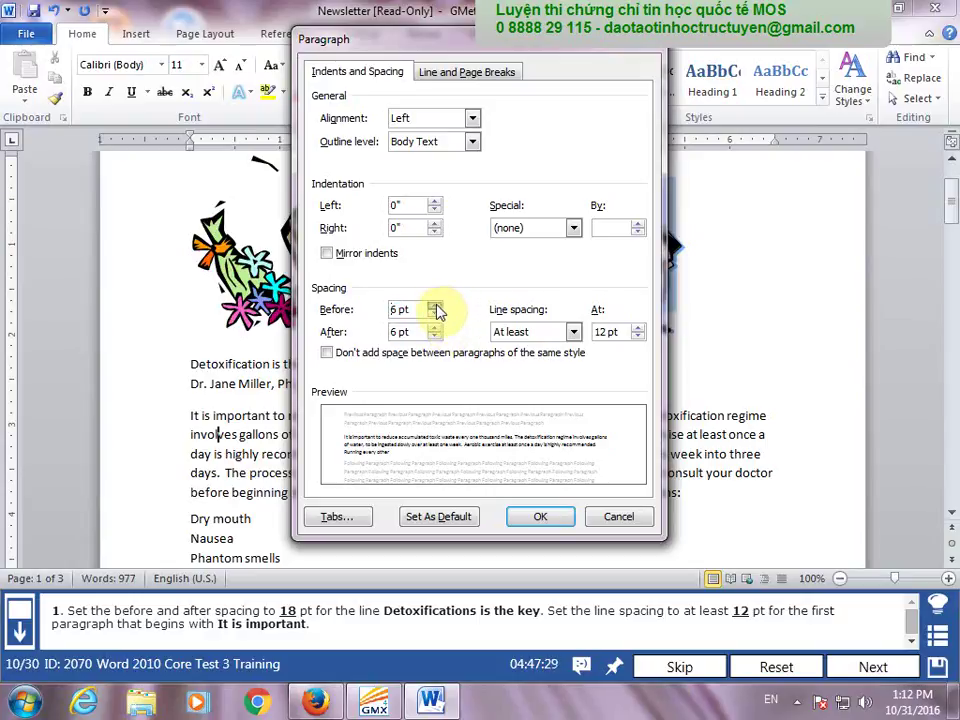
click(435, 306)
click(435, 306)
click(434, 328)
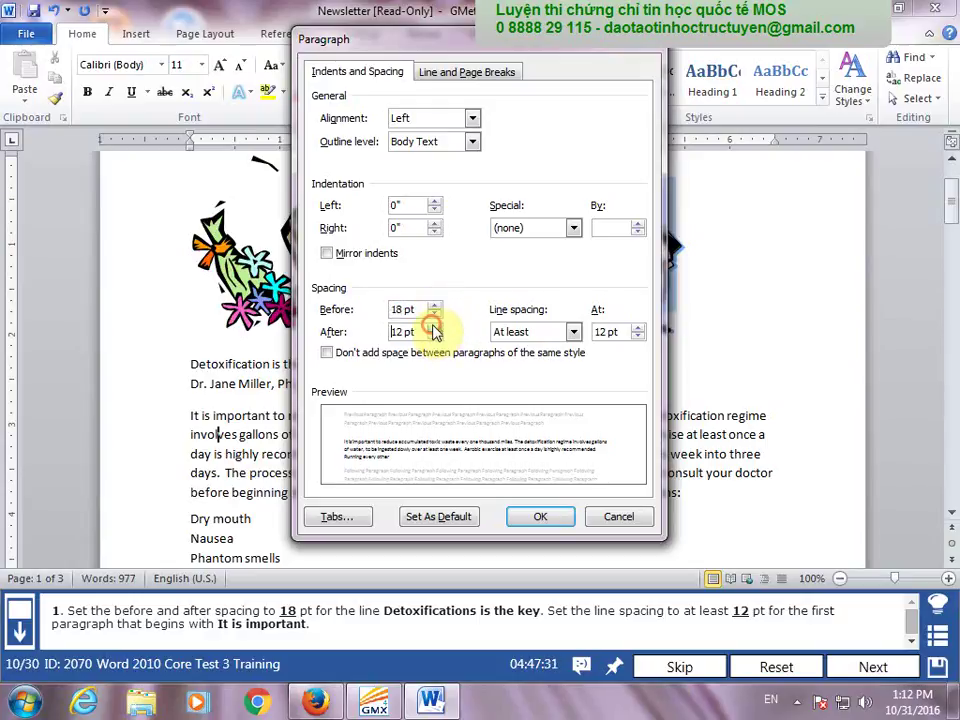
click(434, 327)
click(434, 336)
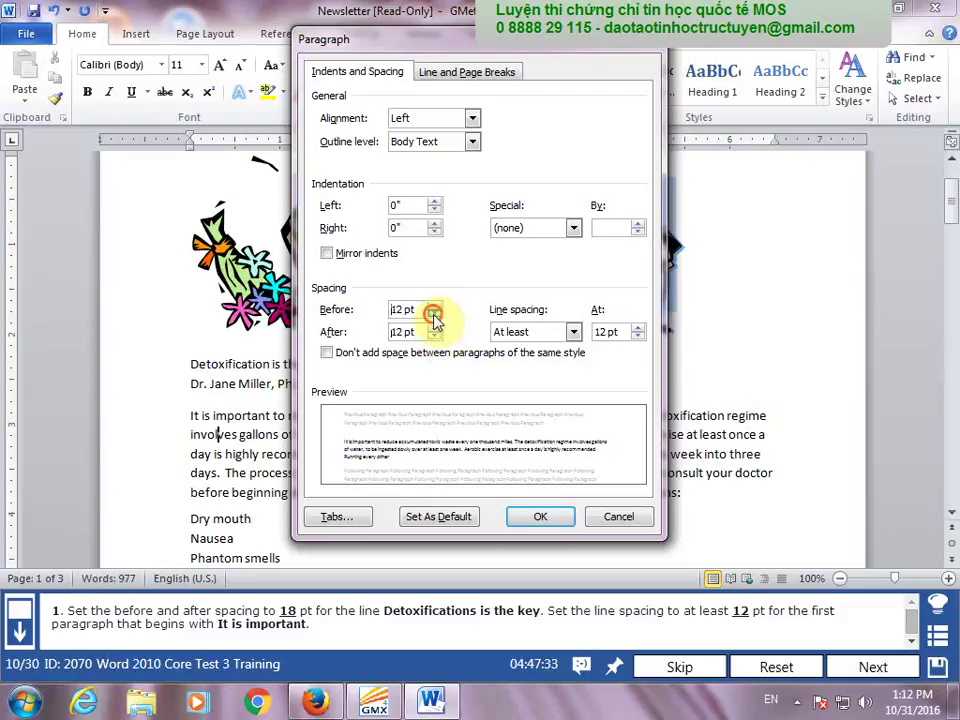
click(537, 516)
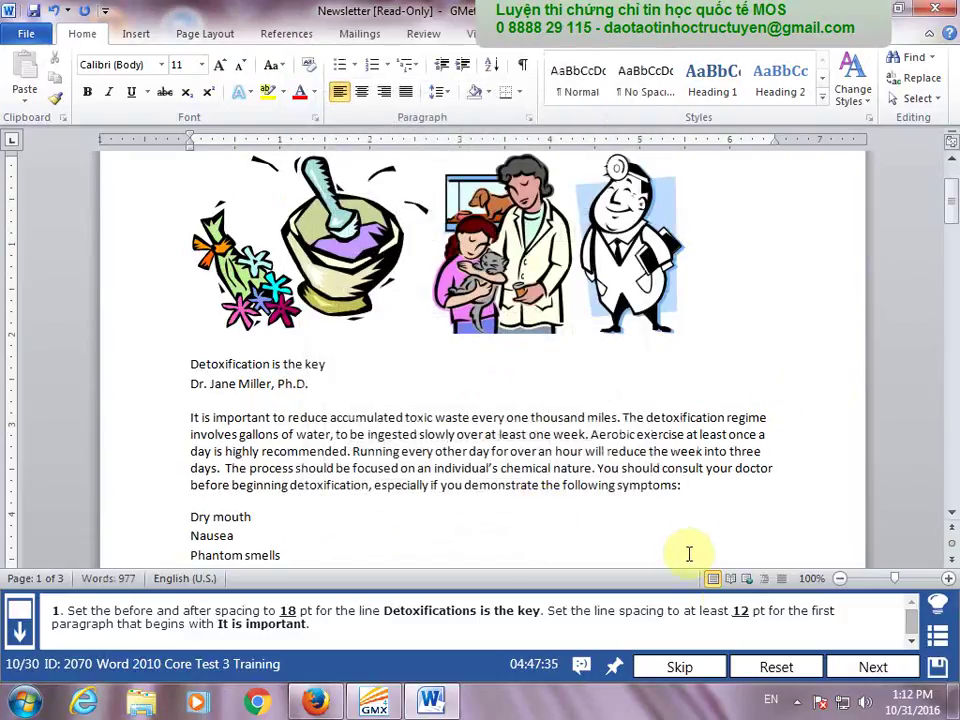
Submit the spacing task and open task 11 on inserting toxins.csv
click(873, 667)
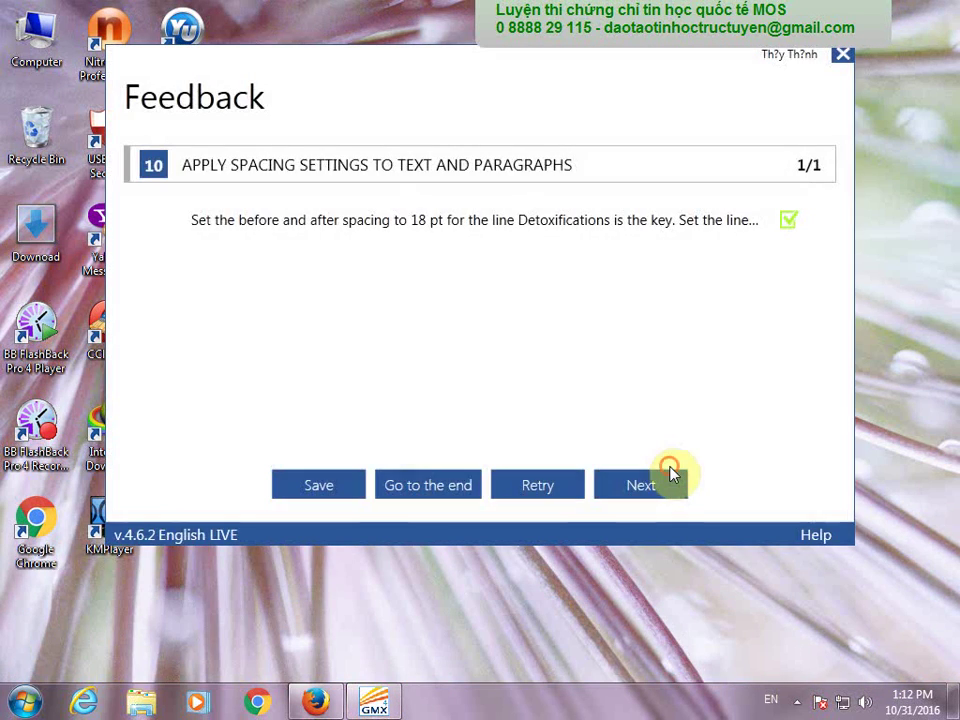
click(671, 487)
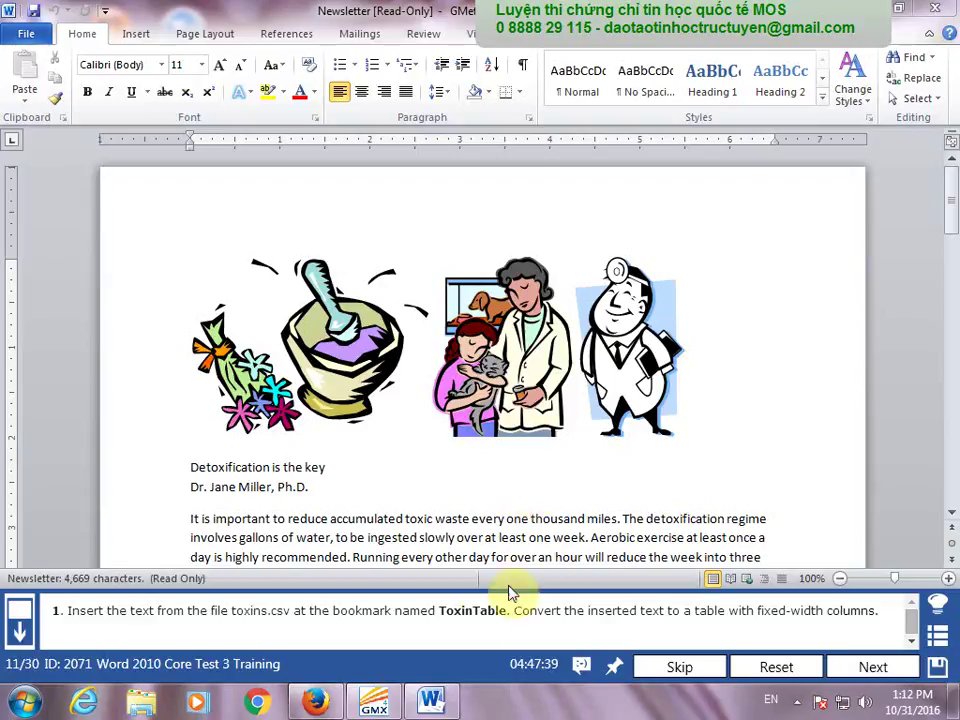
Go to the ToxinTable bookmark in the Newsletter
click(932, 58)
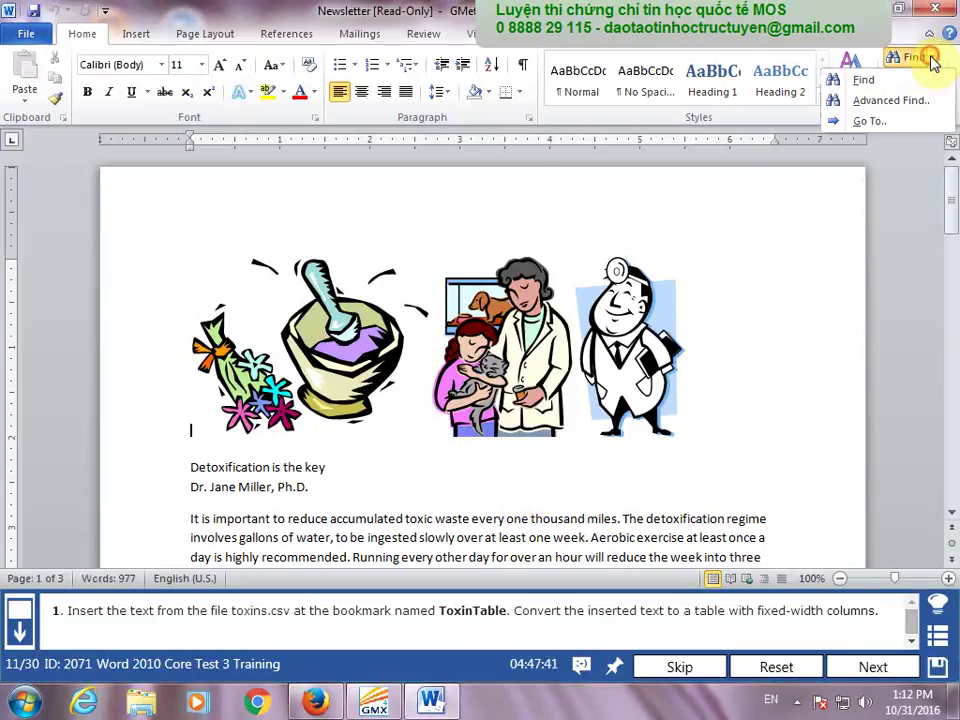
click(905, 124)
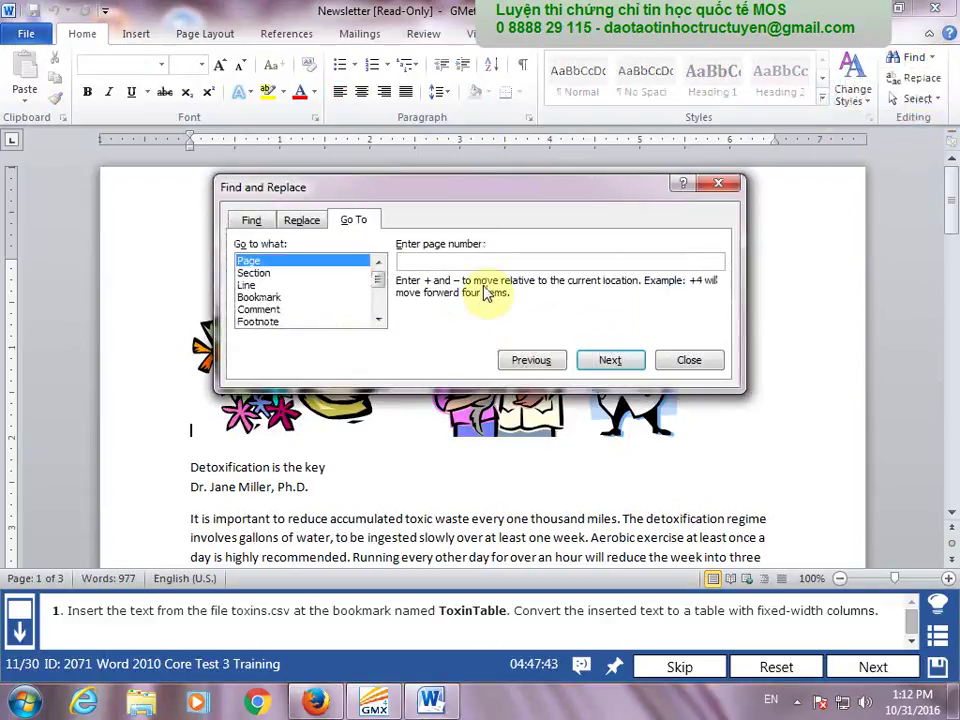
click(270, 297)
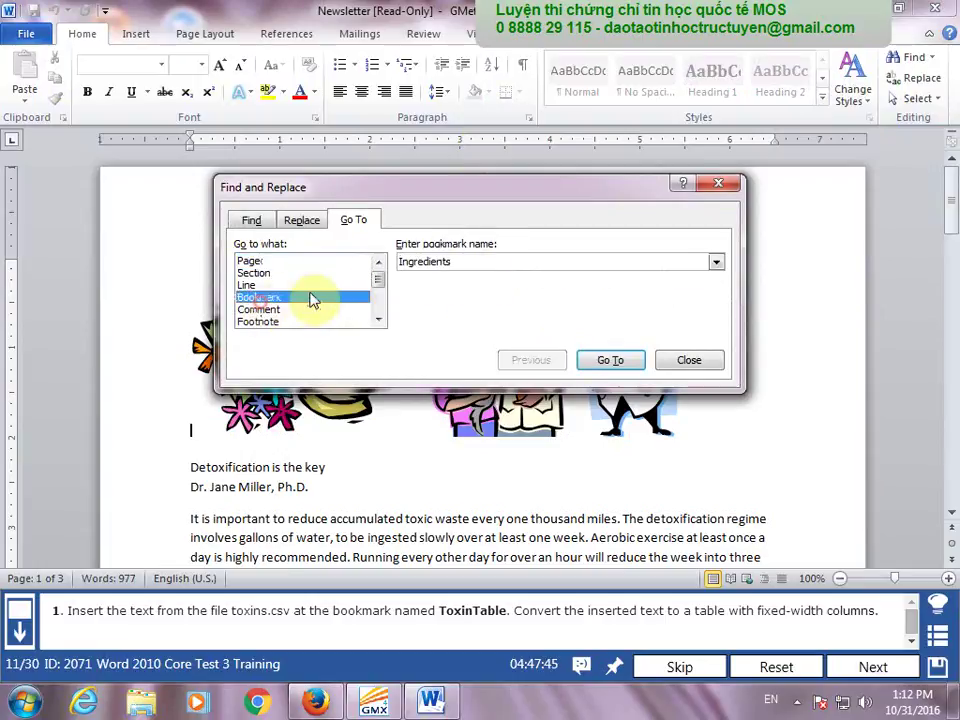
click(537, 261)
click(716, 262)
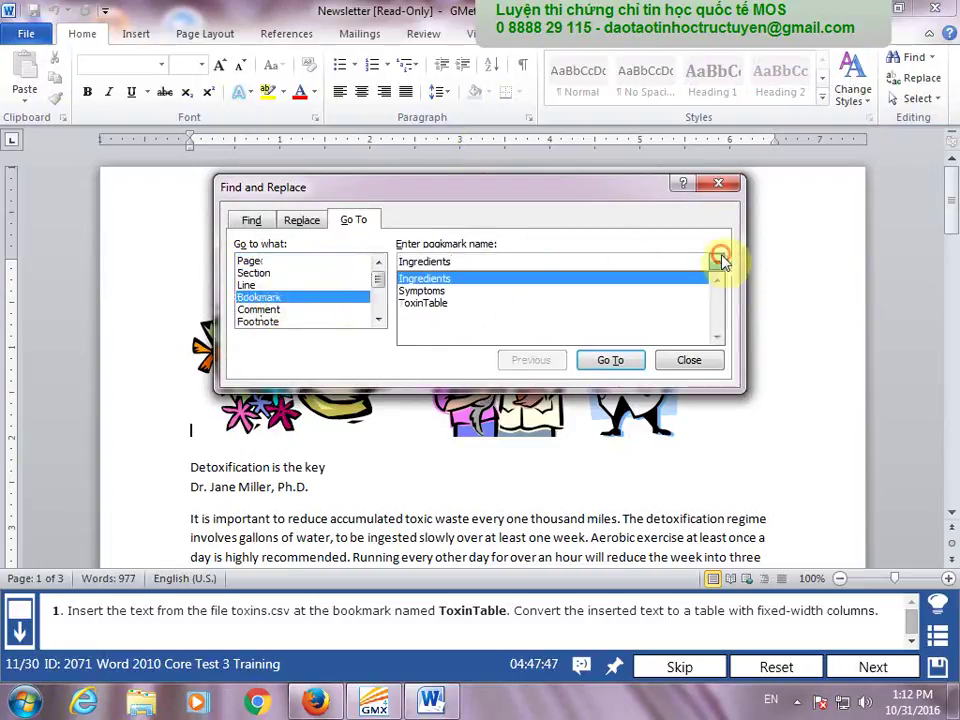
click(484, 303)
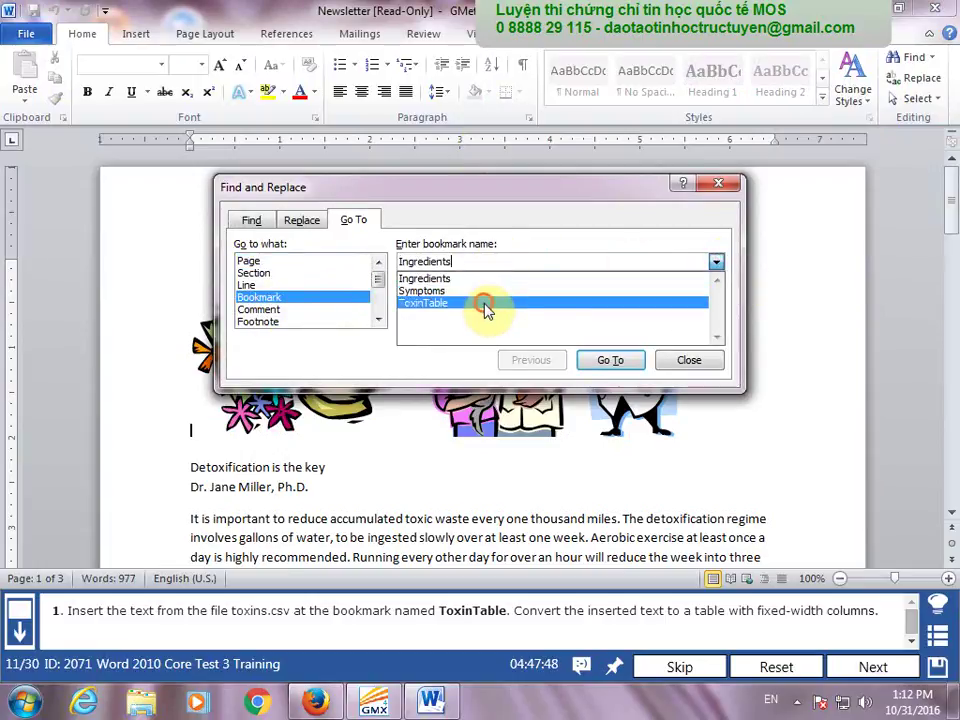
click(595, 362)
click(668, 361)
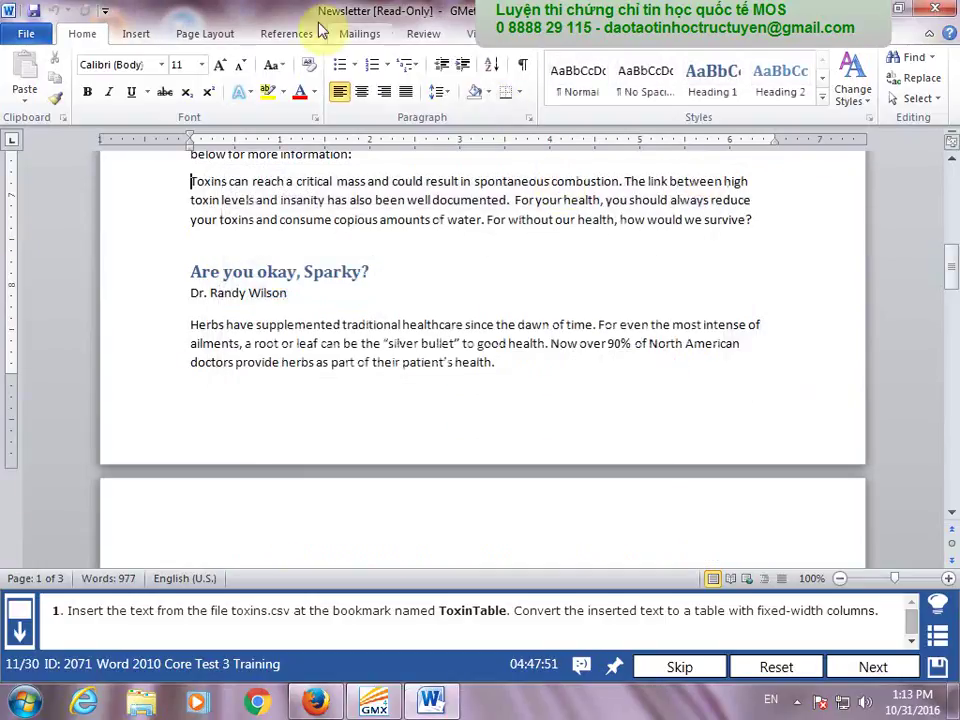
Insert the text of toxins.csv from the GMetrixTemplates folder at the bookmark
click(136, 35)
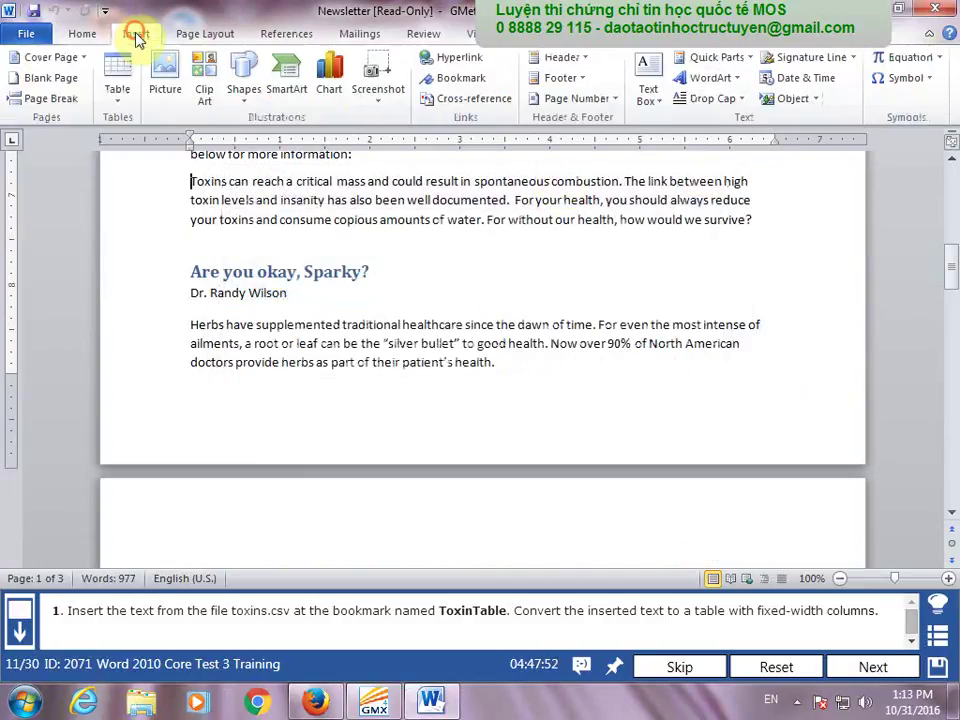
click(818, 100)
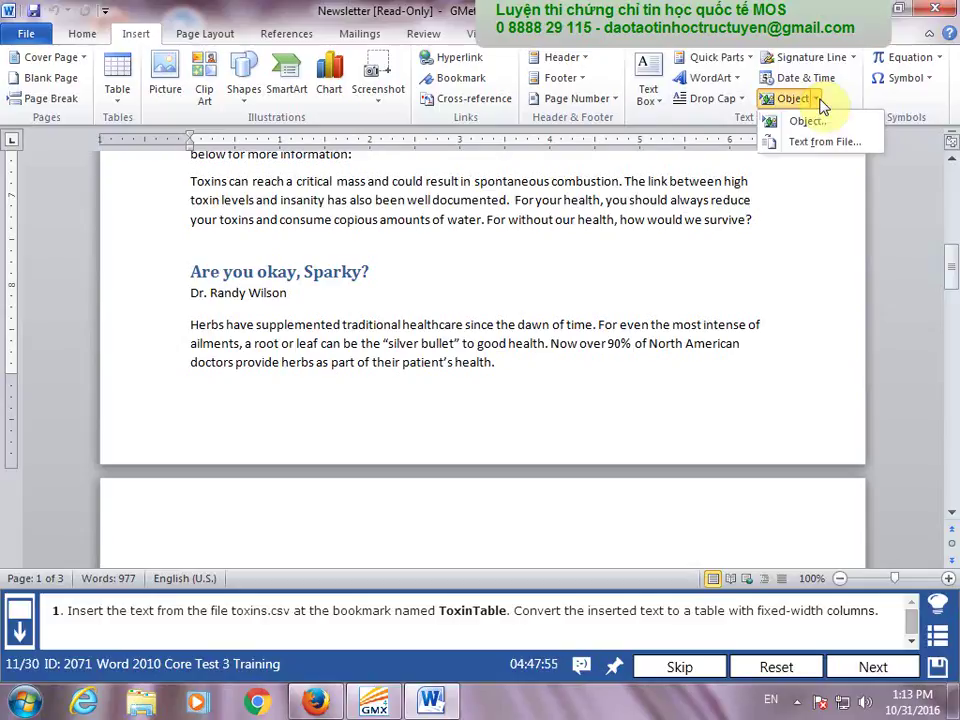
click(830, 142)
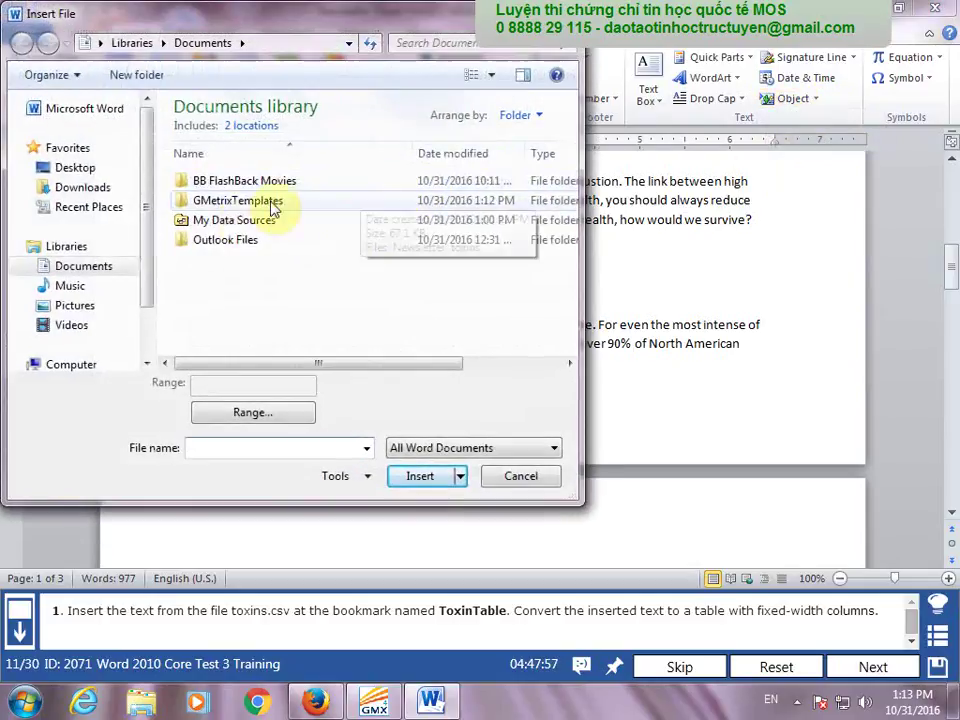
click(238, 203)
double_click(240, 208)
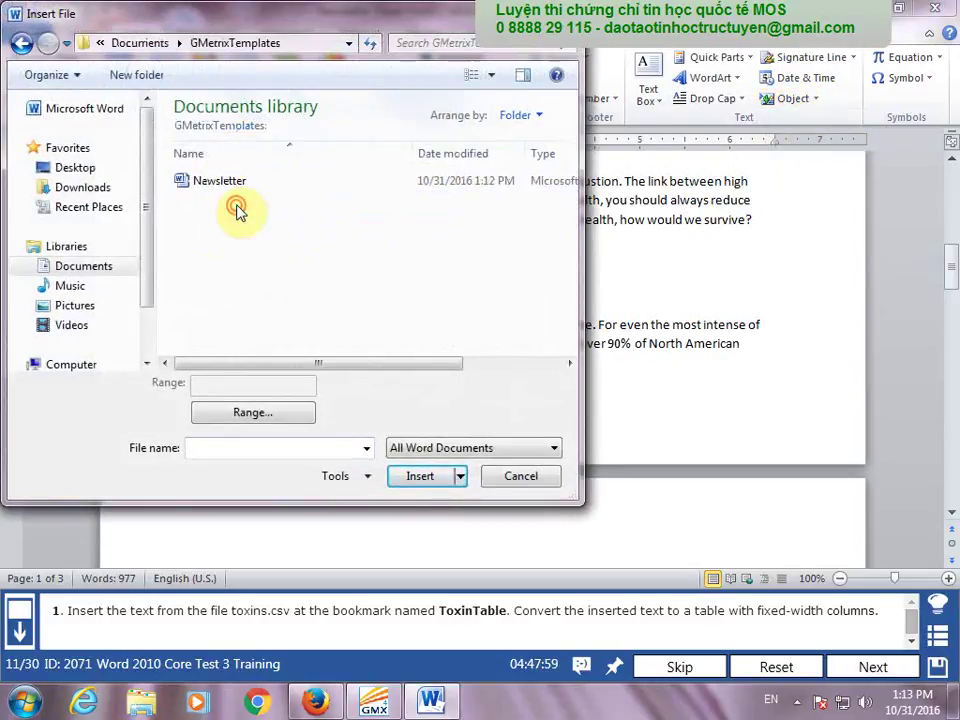
click(450, 448)
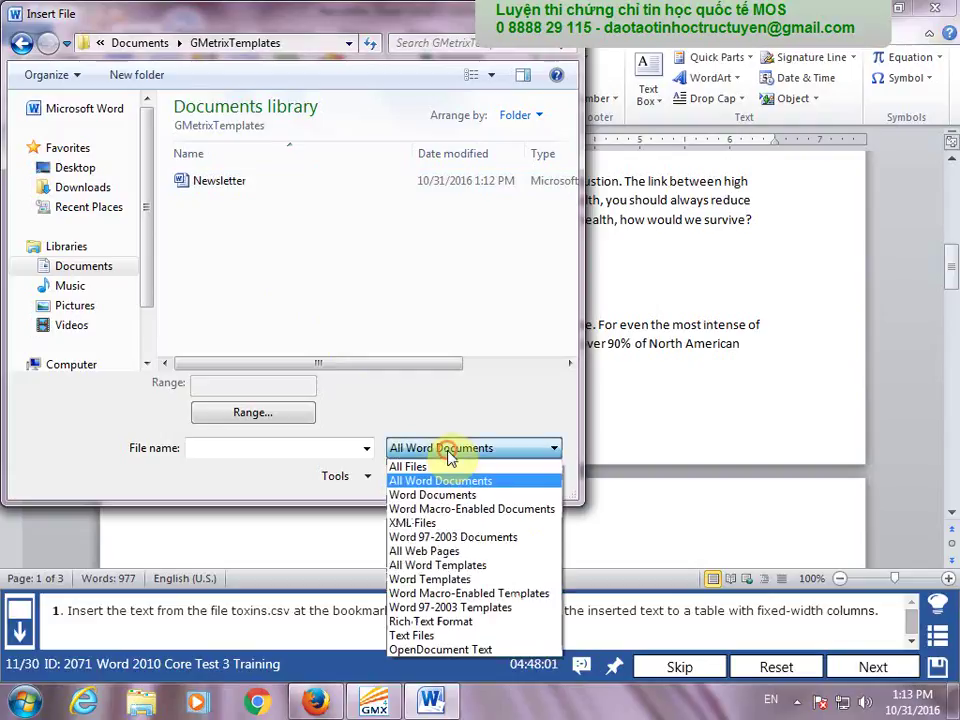
click(435, 463)
double_click(199, 199)
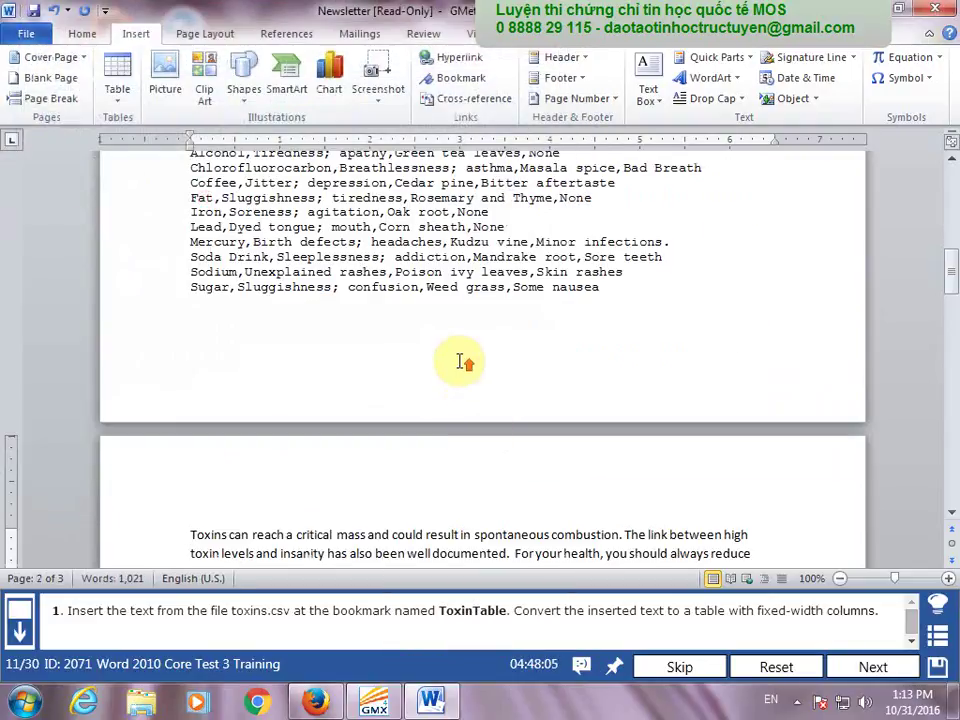
scroll(460, 362, up, 1)
scroll(400, 285, up, 2)
Convert the comma-separated toxin lines into a fixed-column-width table split at commas
click(185, 282)
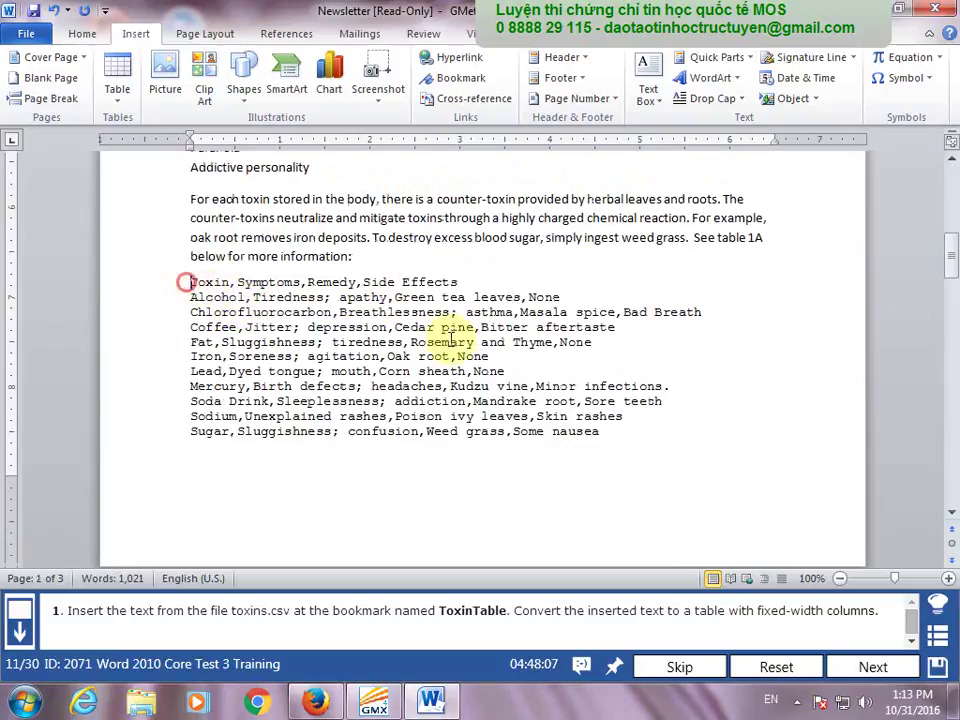
shift+click(603, 437)
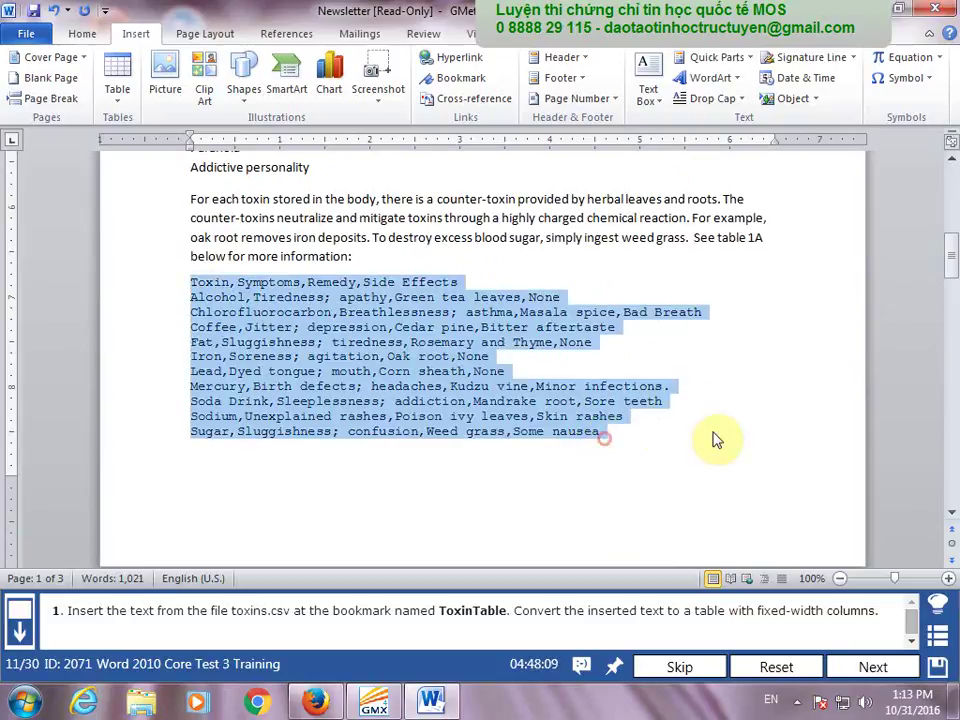
scroll(740, 410, down, 1)
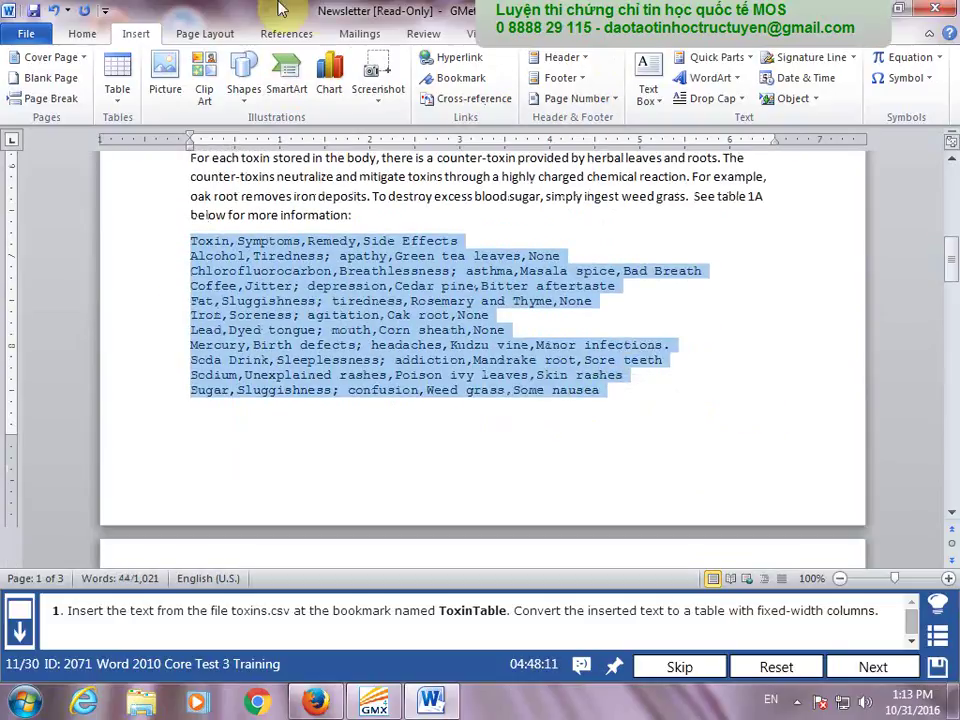
click(112, 100)
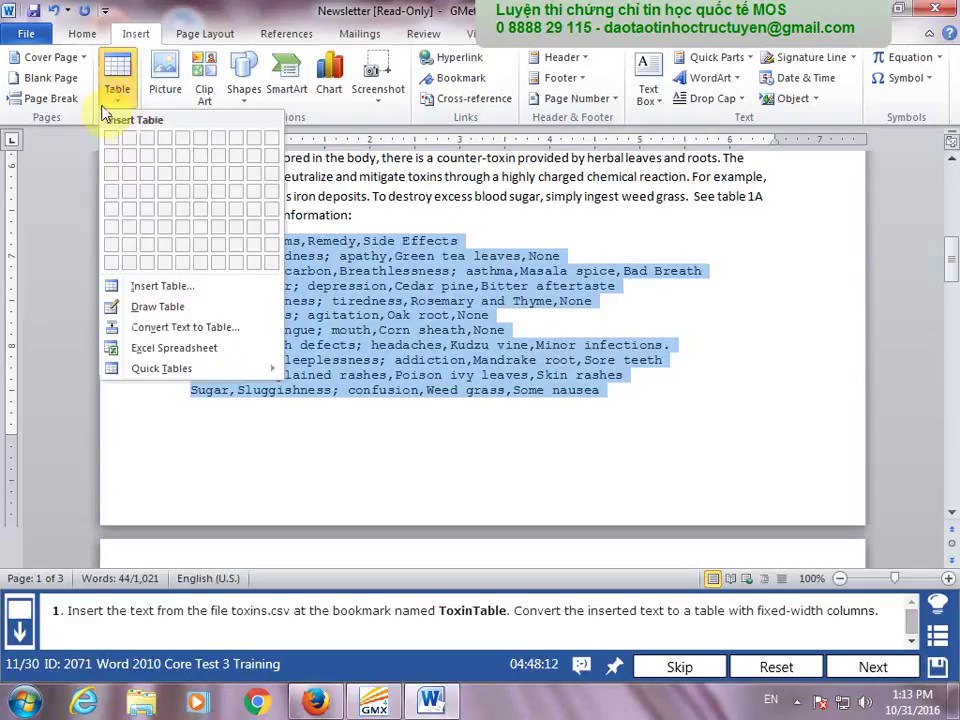
click(185, 327)
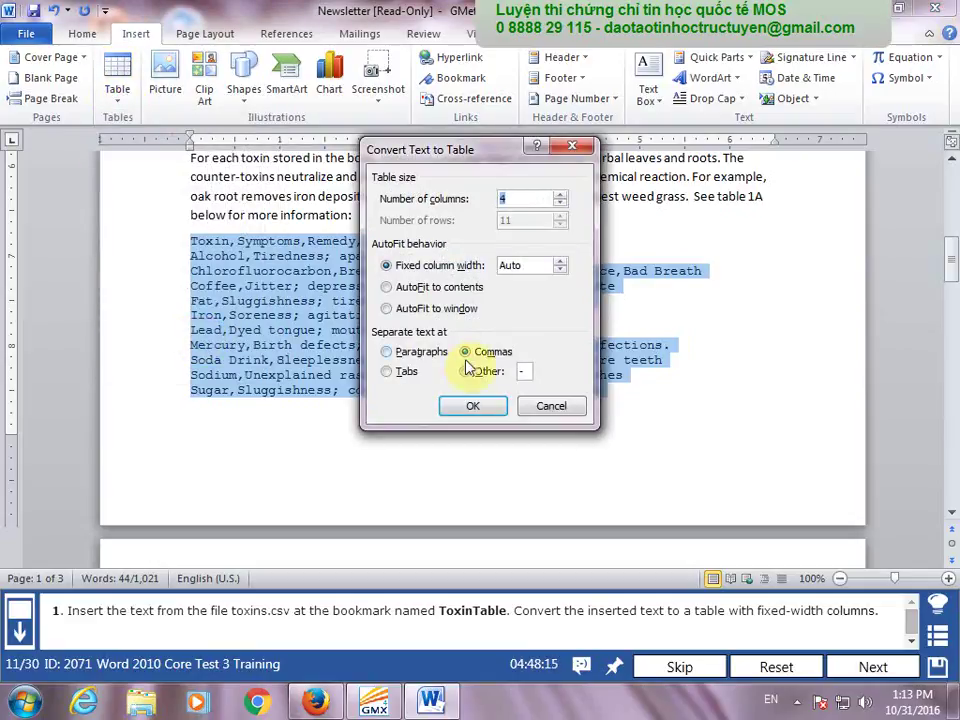
click(478, 415)
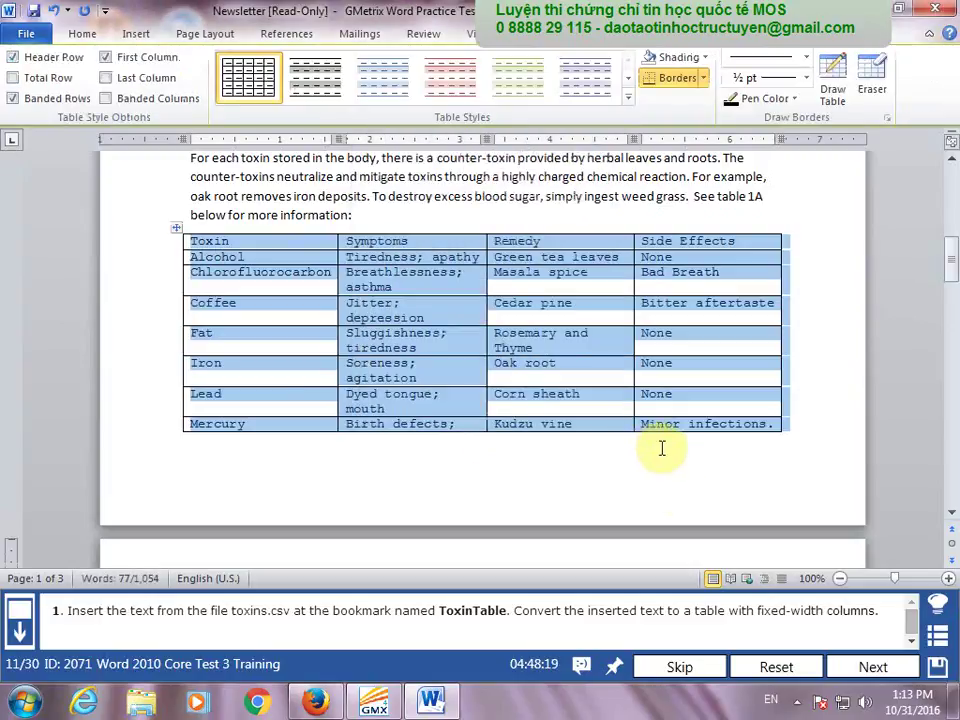
Submit task 11 and load task 12's SalesReport document
click(670, 465)
scroll(679, 473, down, 2)
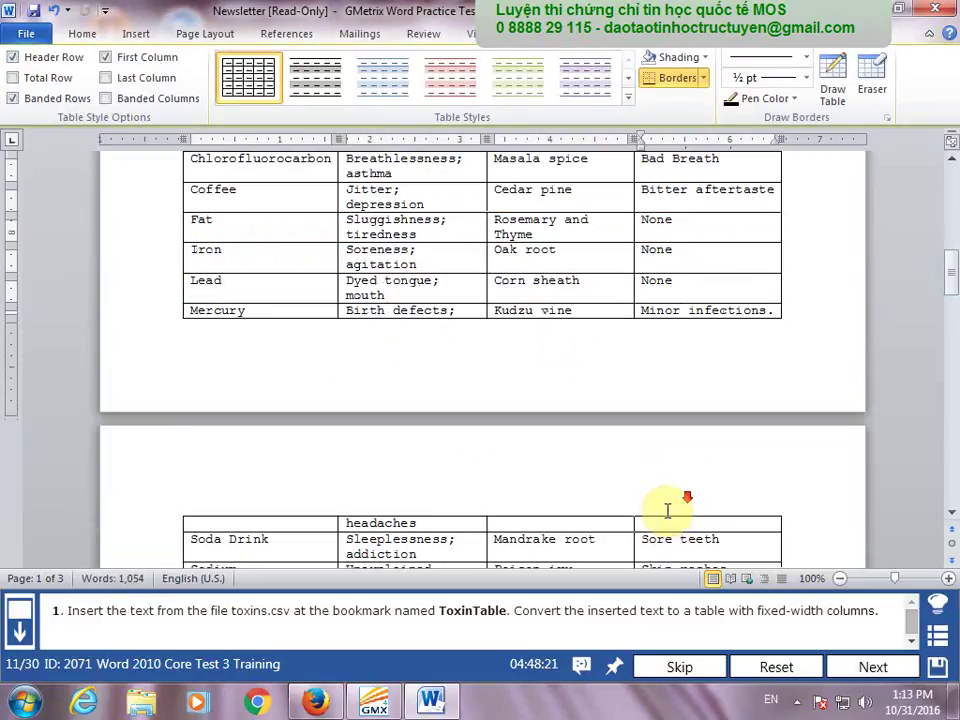
click(872, 667)
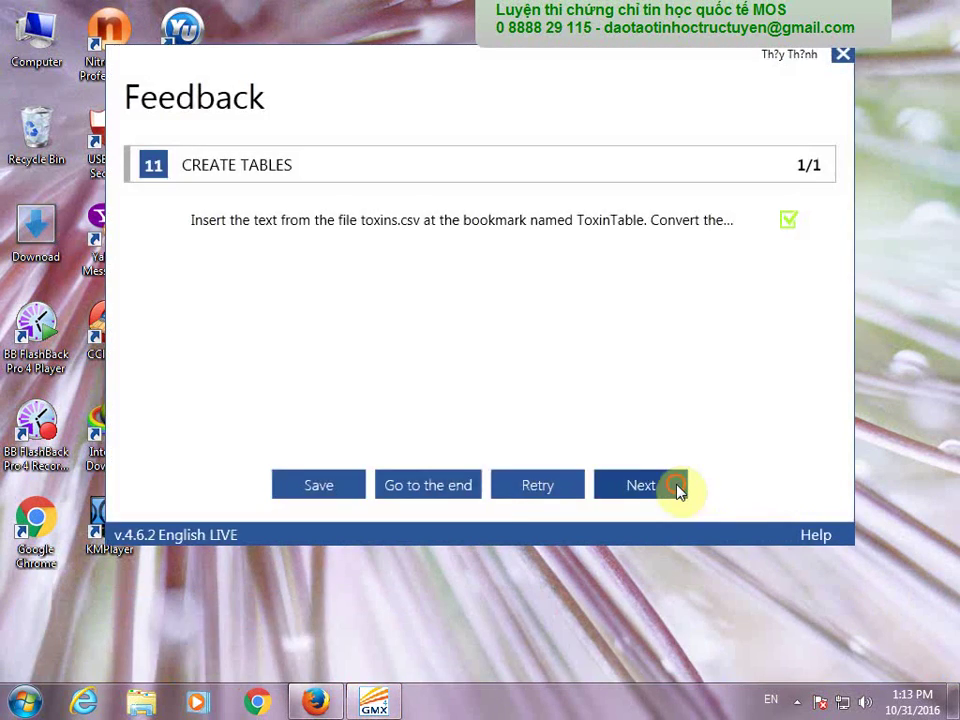
click(676, 490)
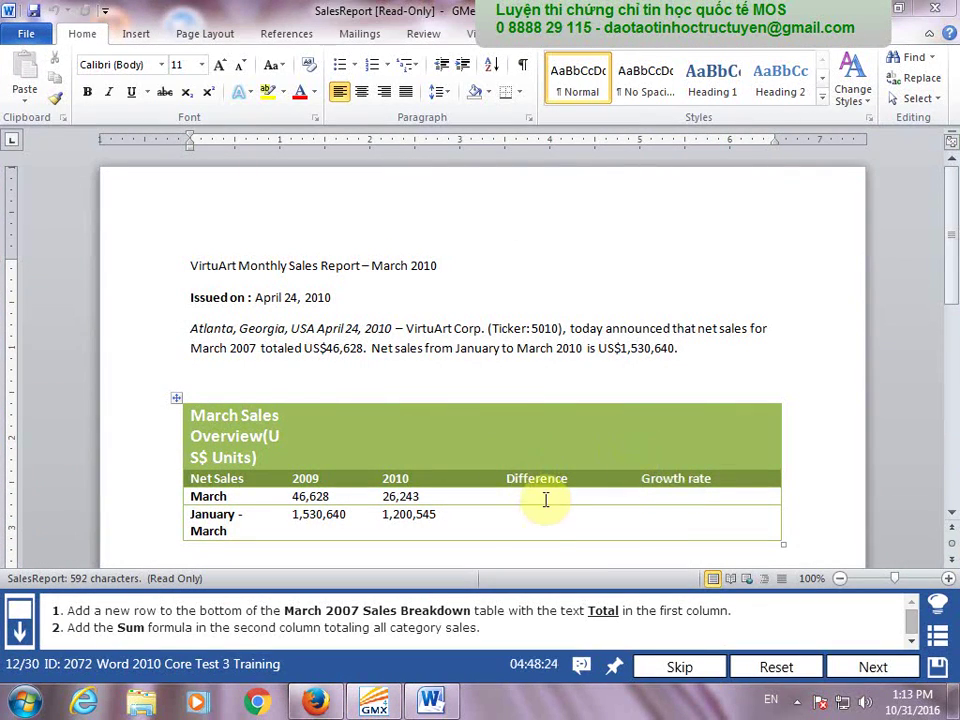
Insert a new row below Online Applications and label it 'Total'
scroll(542, 497, down, 2)
scroll(546, 499, down, 2)
scroll(546, 499, down, 1)
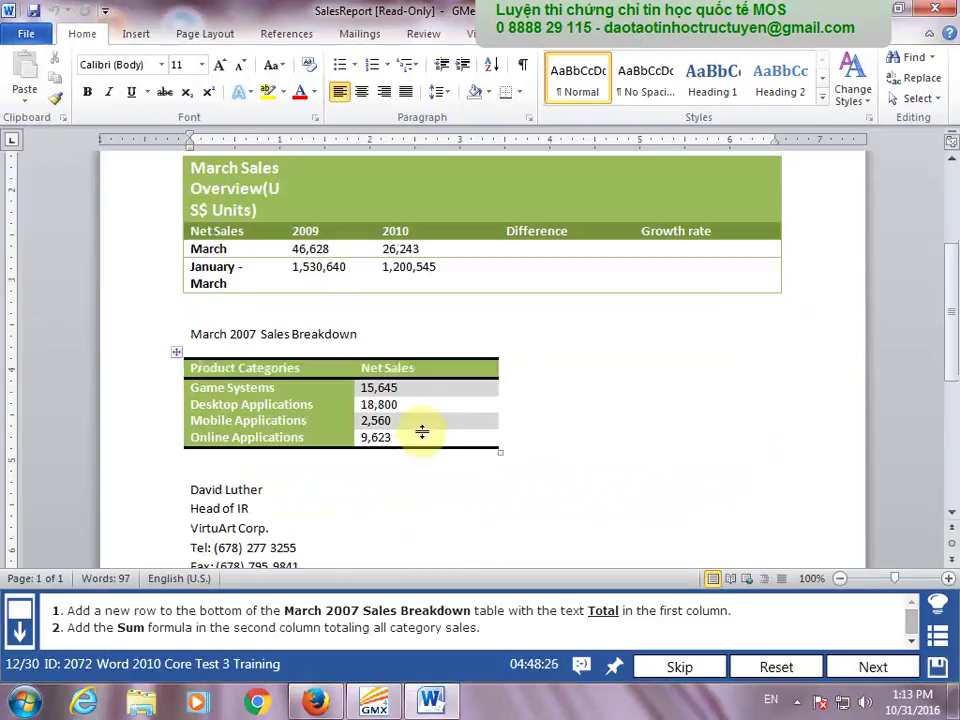
click(439, 440)
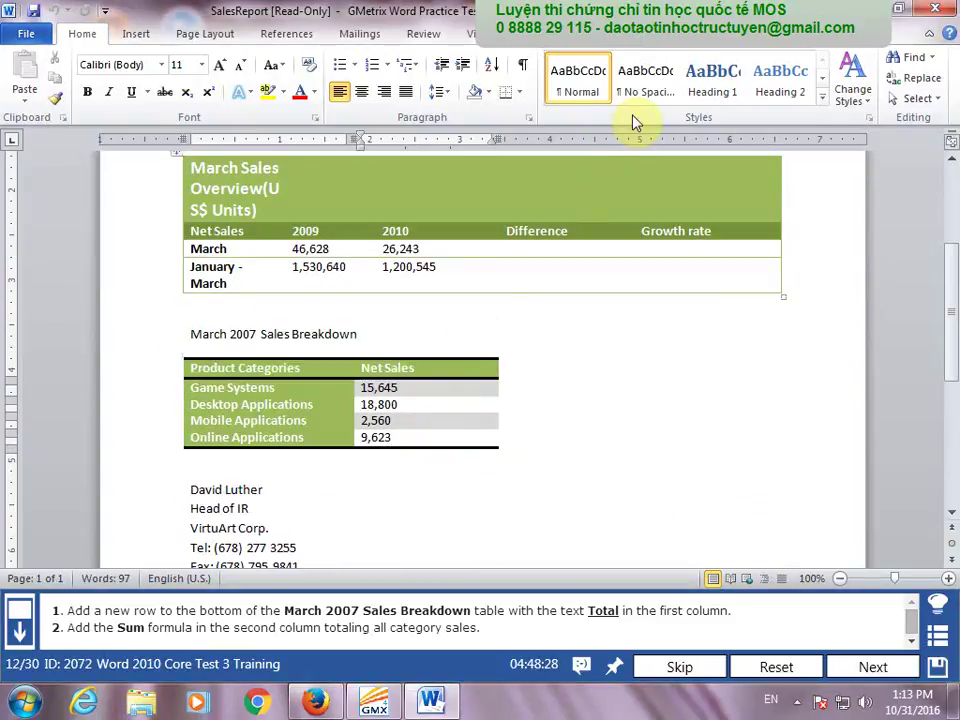
click(558, 34)
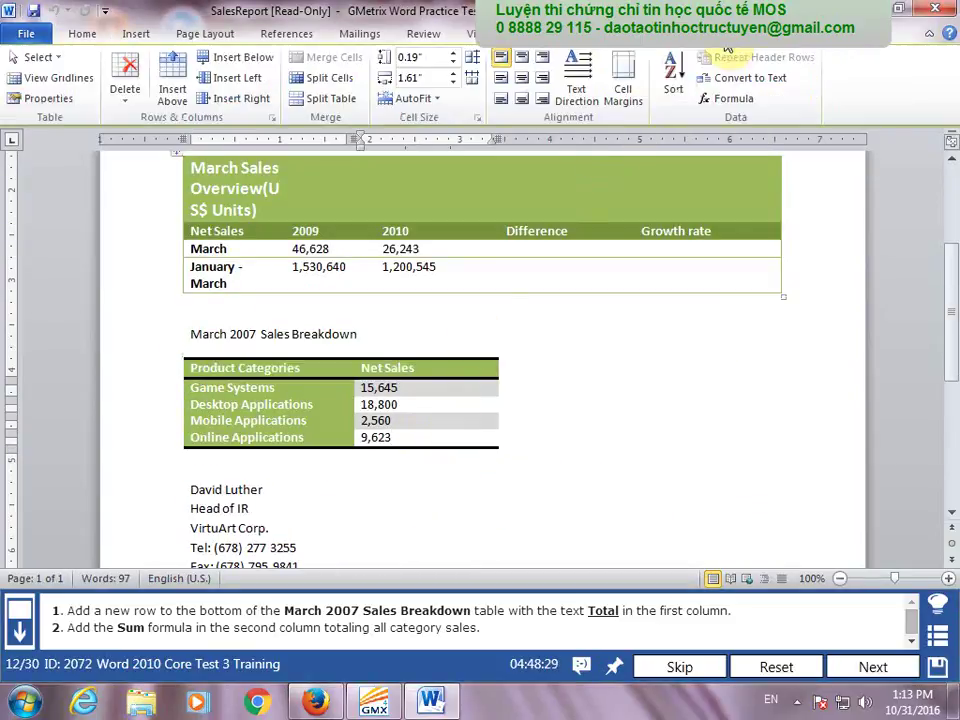
click(234, 57)
mouse_move(340, 410)
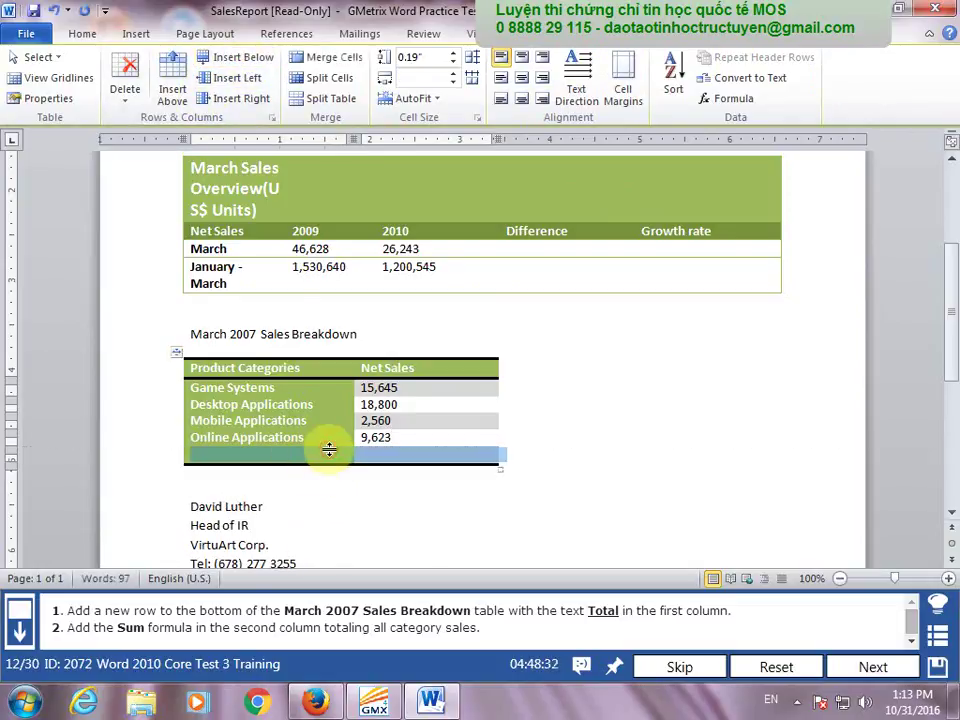
click(320, 455)
text(Total)
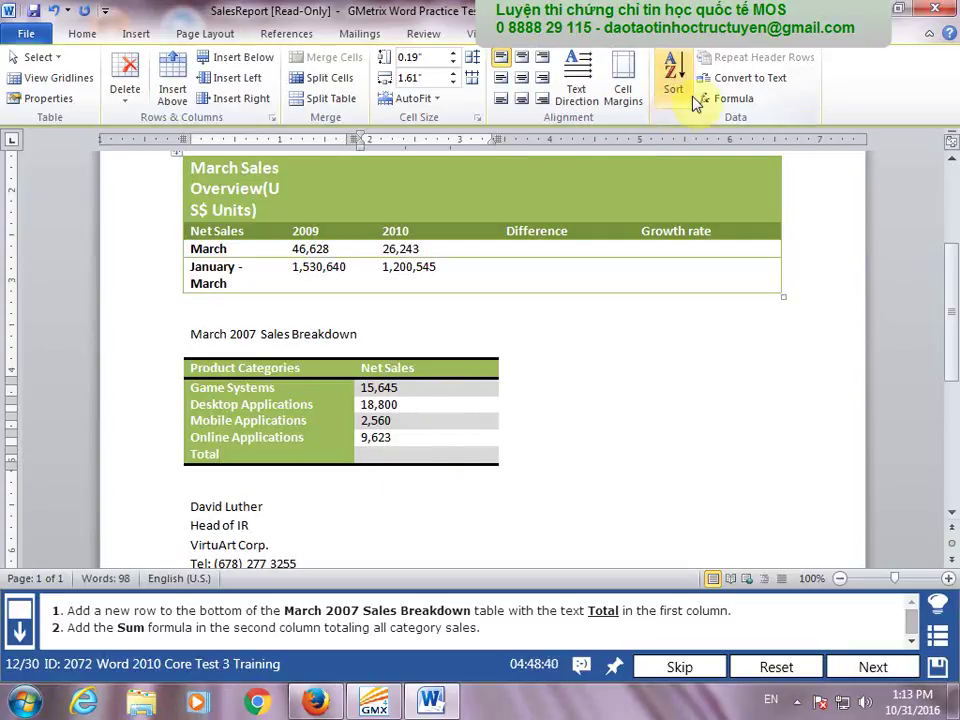
Fill the Net Sales total cell with =SUM(ABOVE), giving 46,628, and submit the task
click(735, 98)
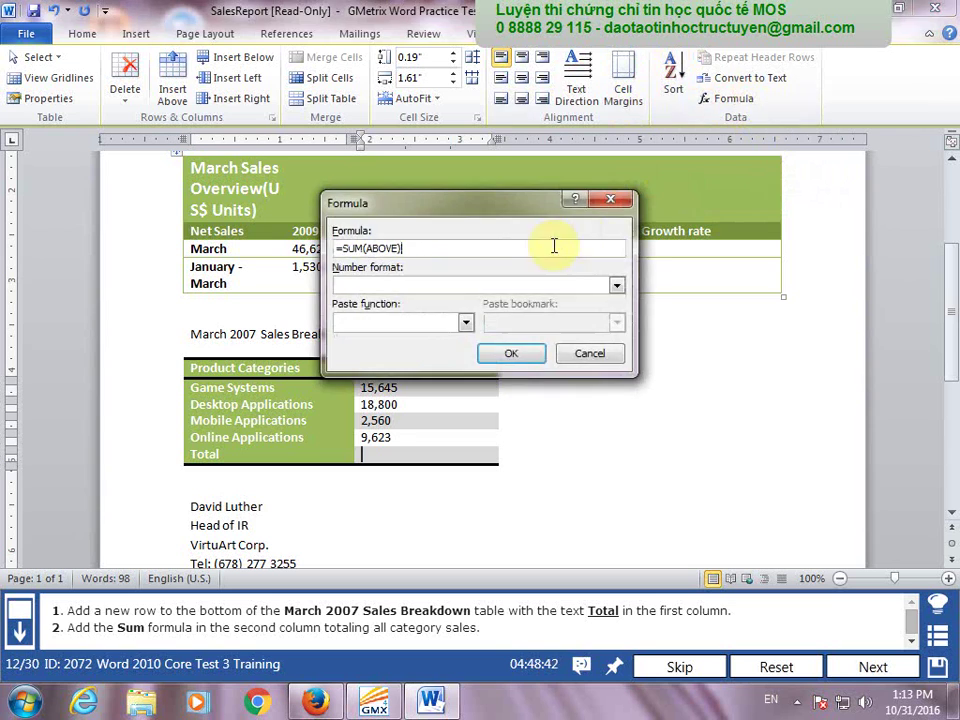
click(531, 355)
click(632, 480)
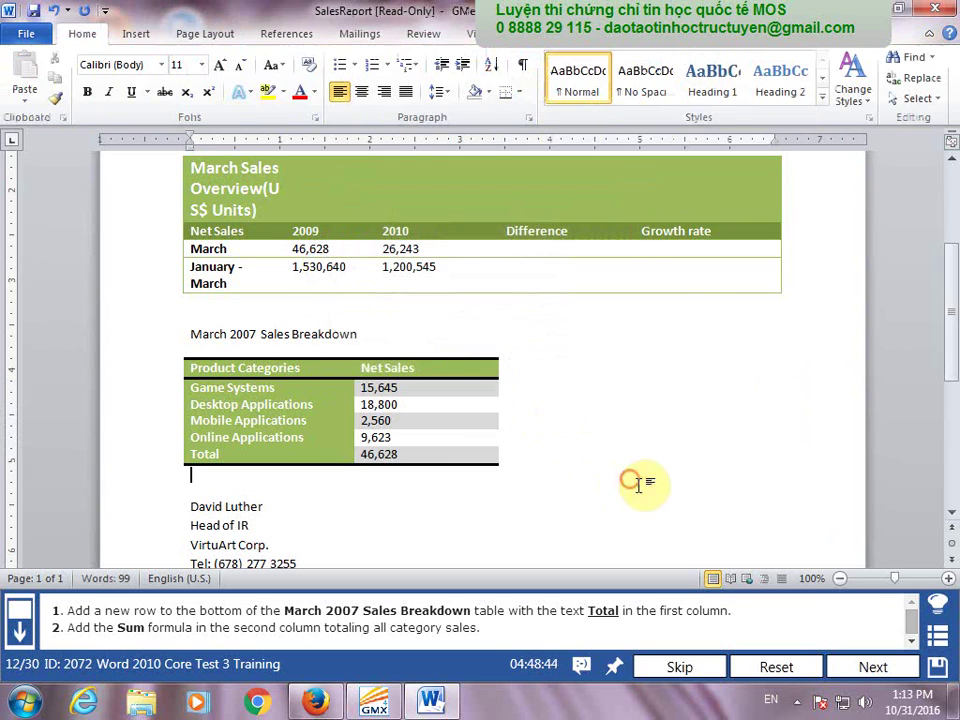
click(900, 672)
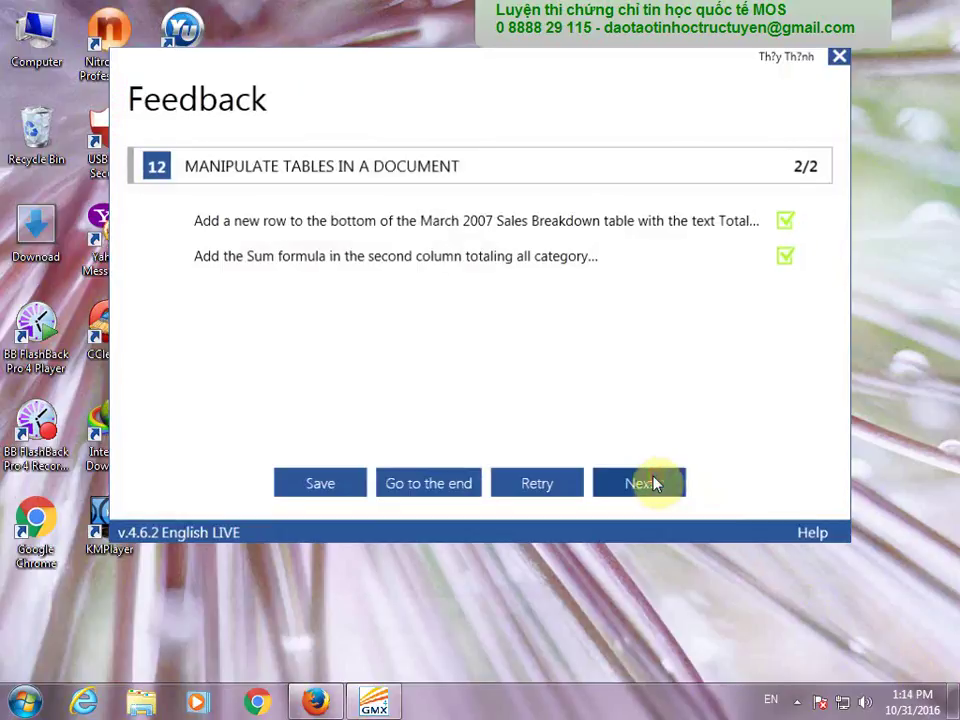
Advance to the Newsletter task and set Go To to look for bookmarks
click(668, 484)
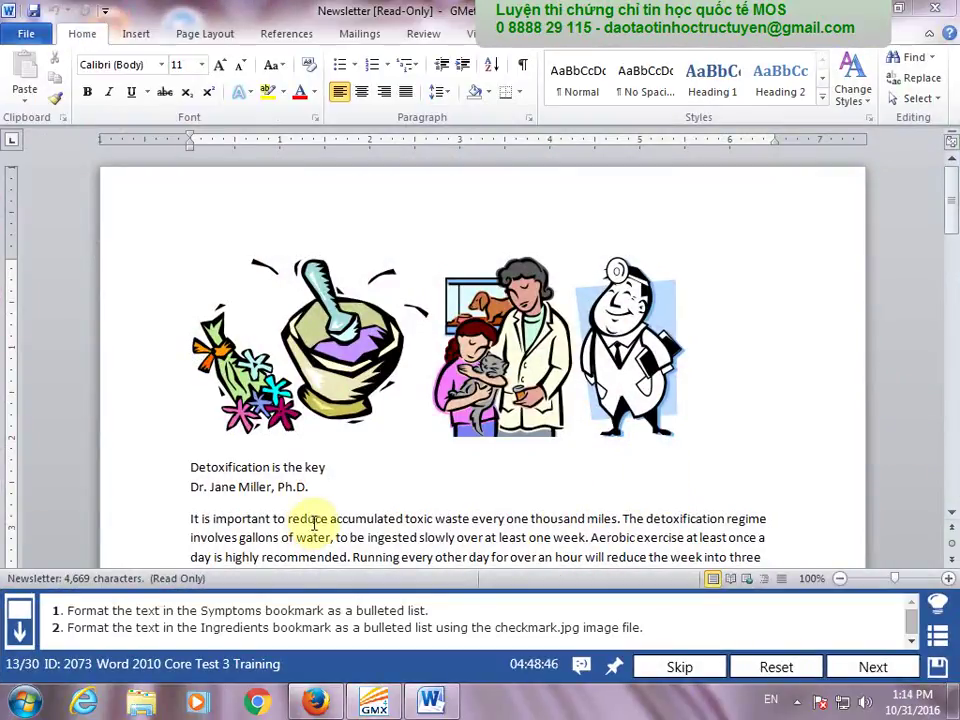
click(928, 57)
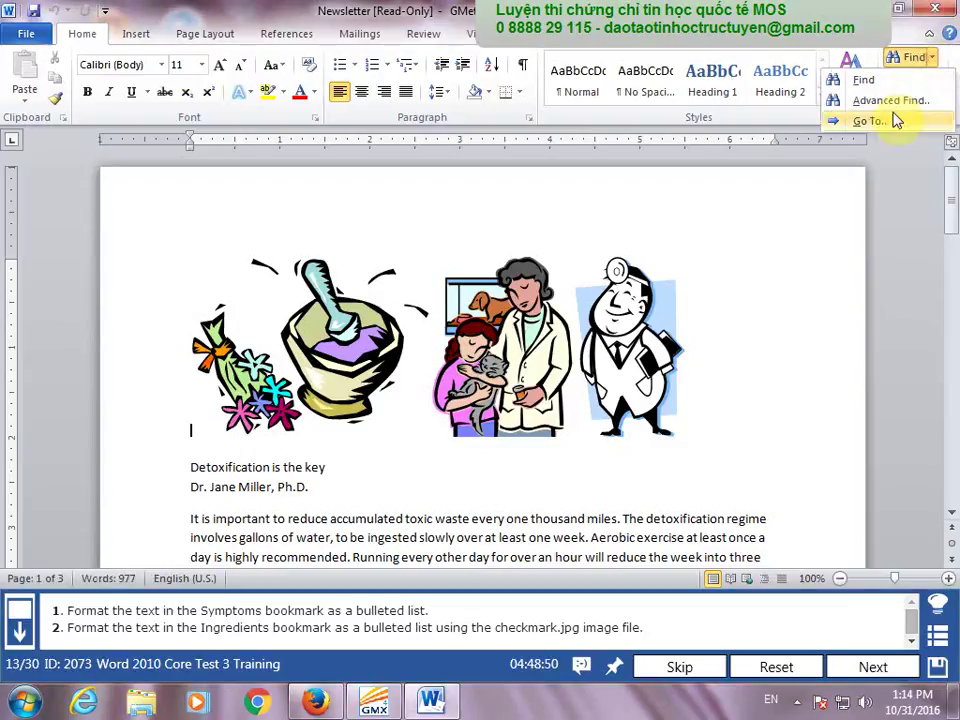
click(886, 120)
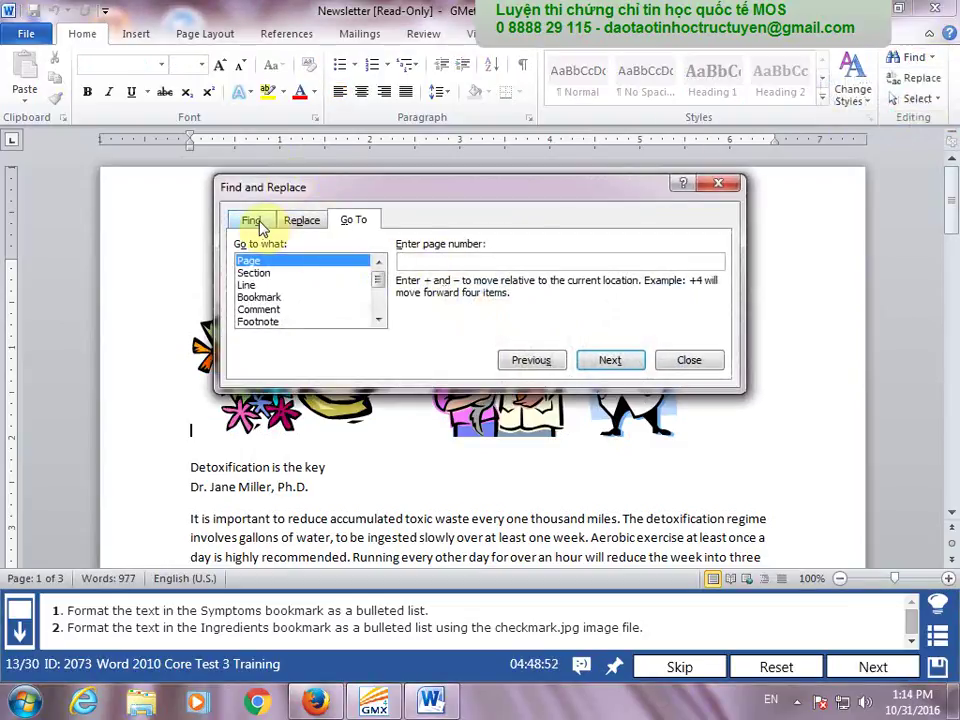
click(250, 220)
click(305, 219)
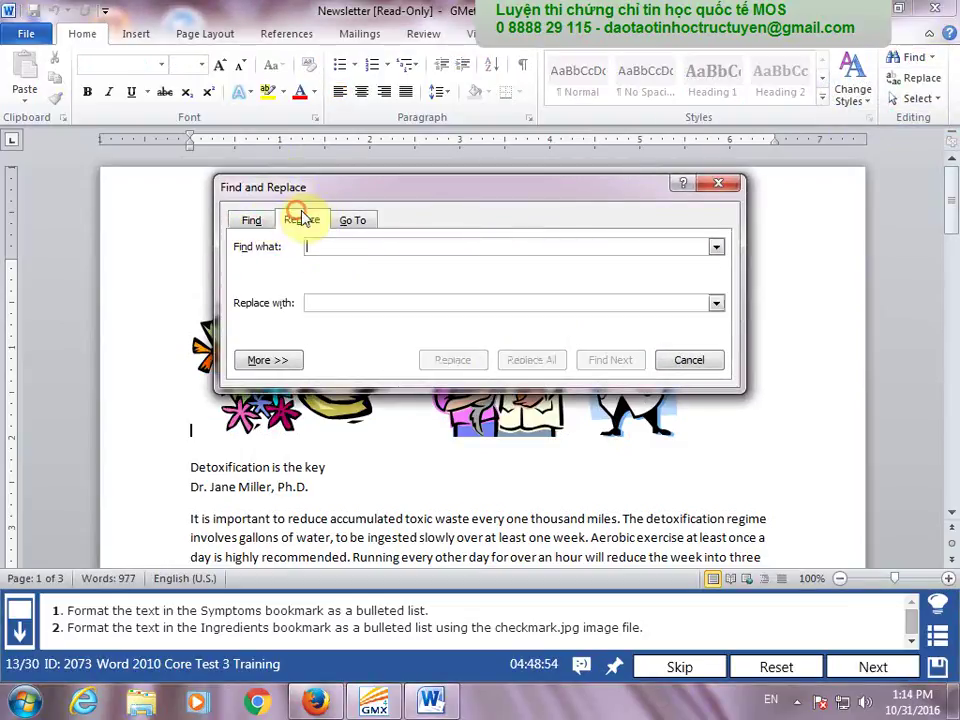
click(240, 222)
click(716, 247)
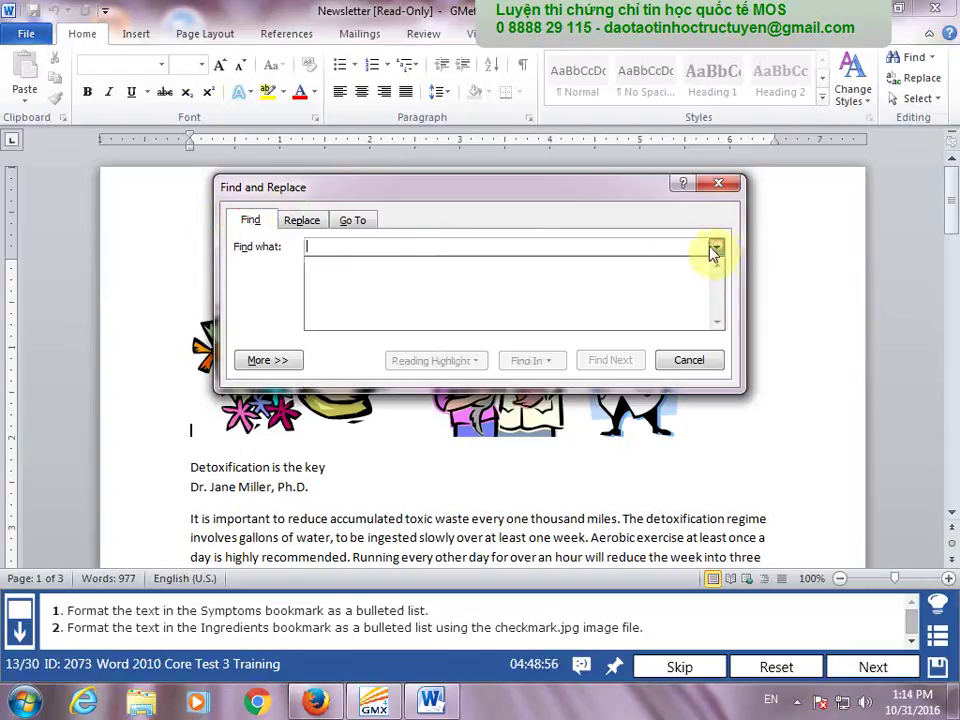
click(360, 222)
click(255, 297)
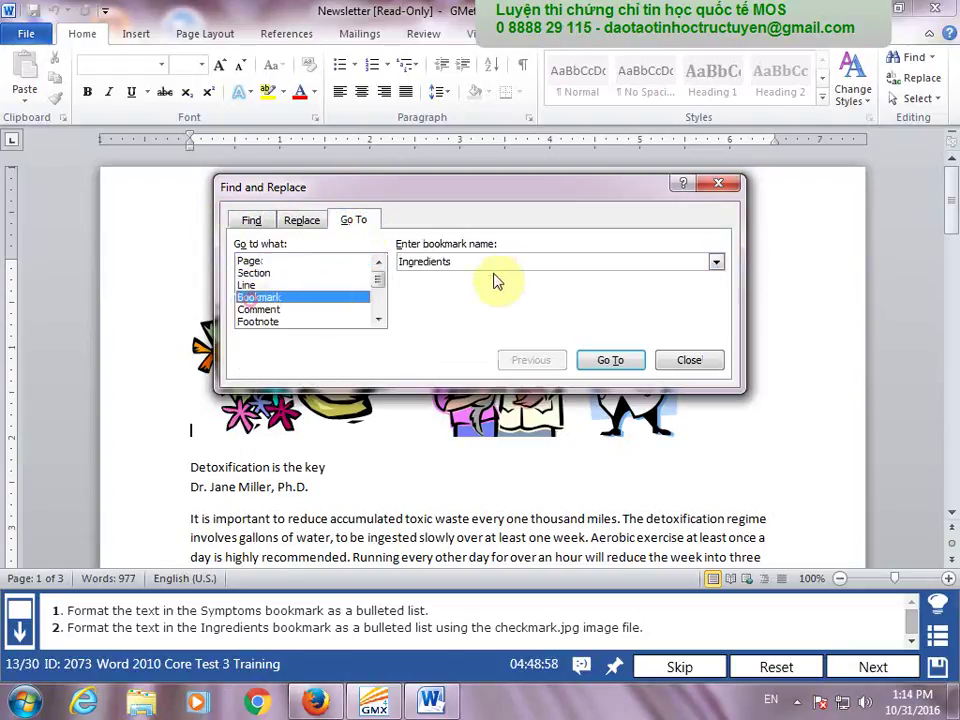
Select the Symptoms bookmark text and format its eight items as a bulleted list
click(512, 262)
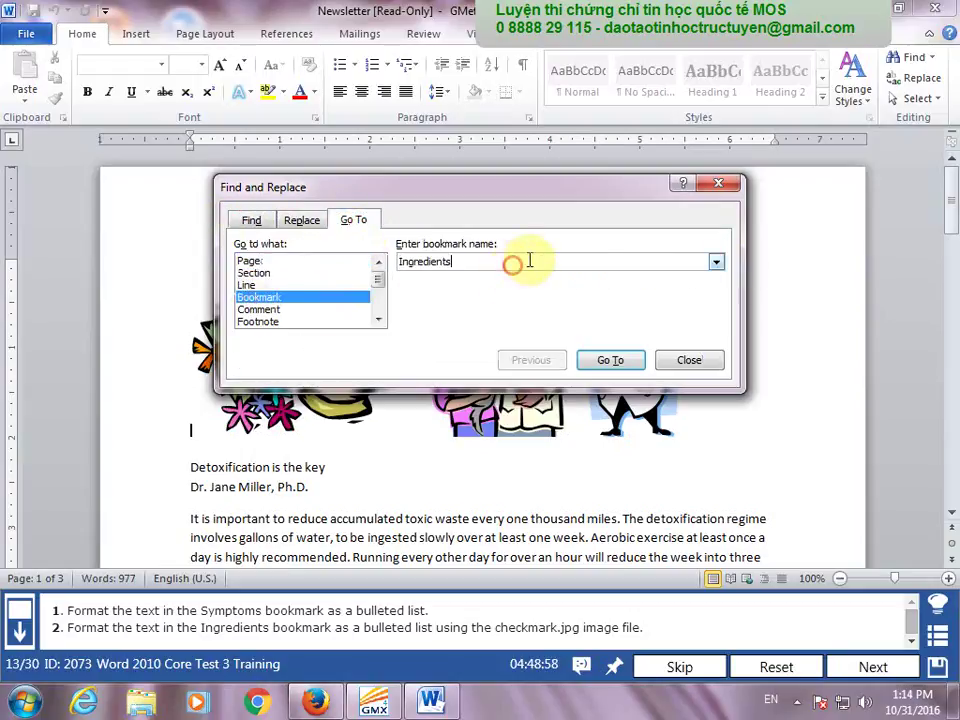
click(716, 262)
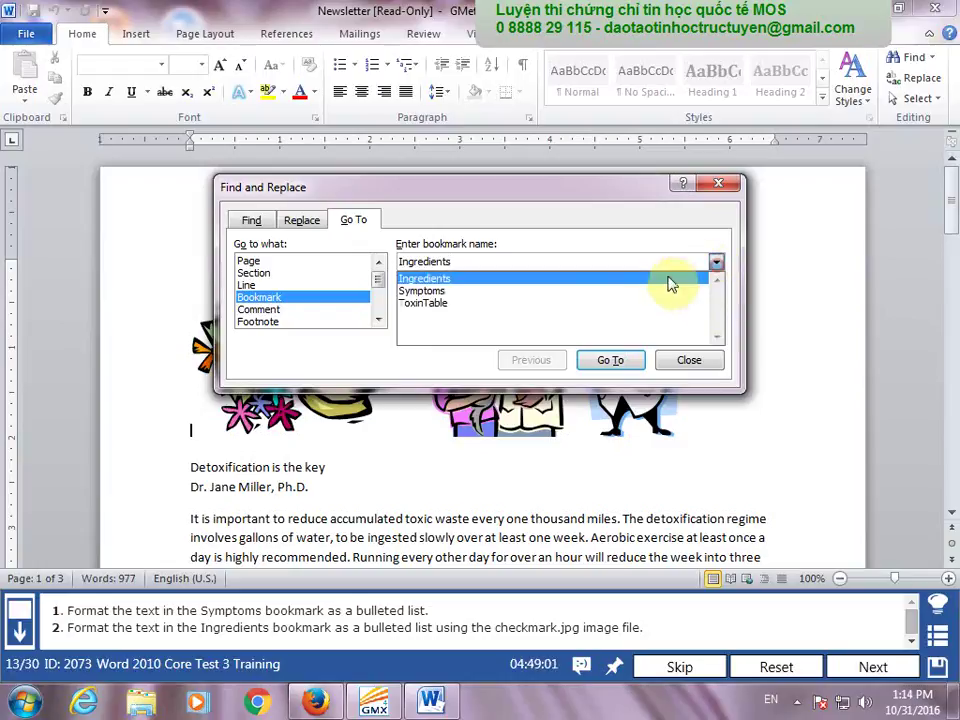
click(605, 291)
click(611, 361)
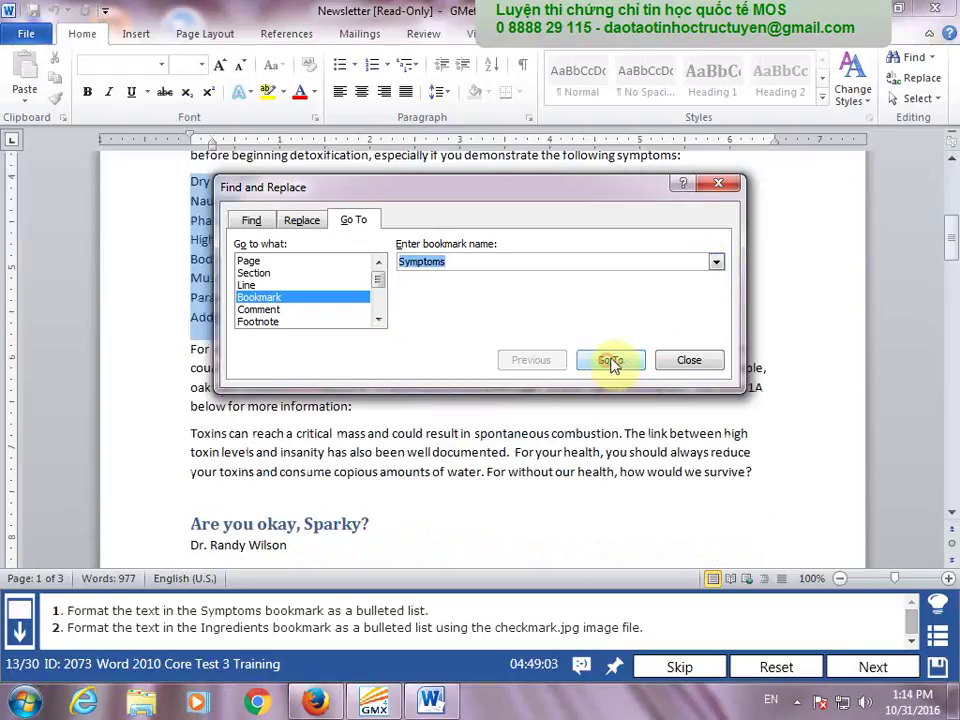
click(695, 360)
click(339, 64)
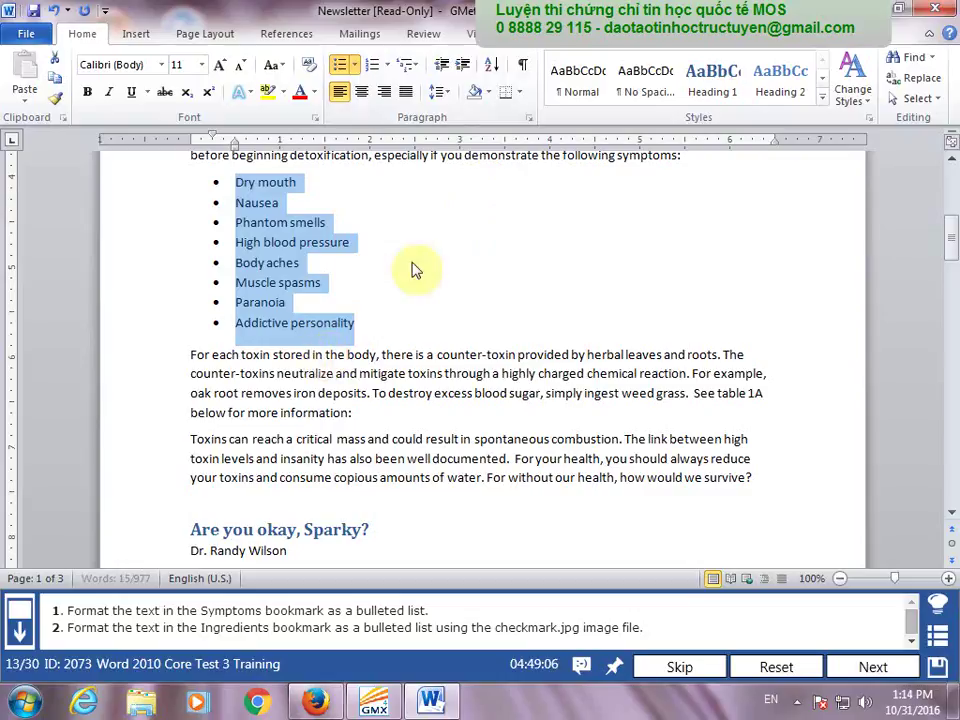
Jump to and select the text at the Ingredients bookmark
click(934, 60)
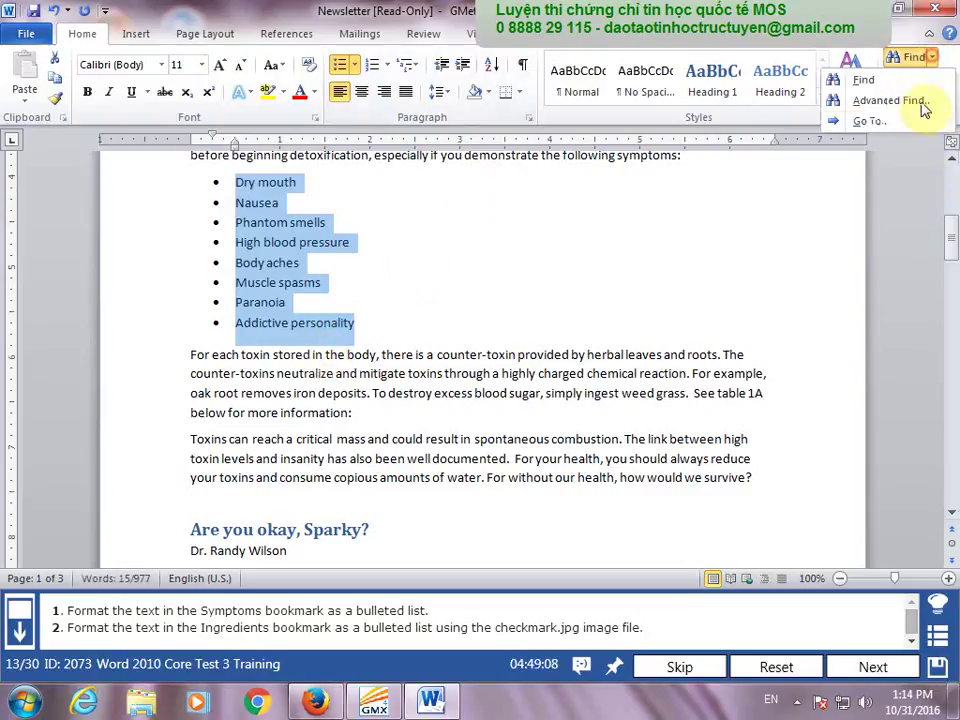
click(912, 120)
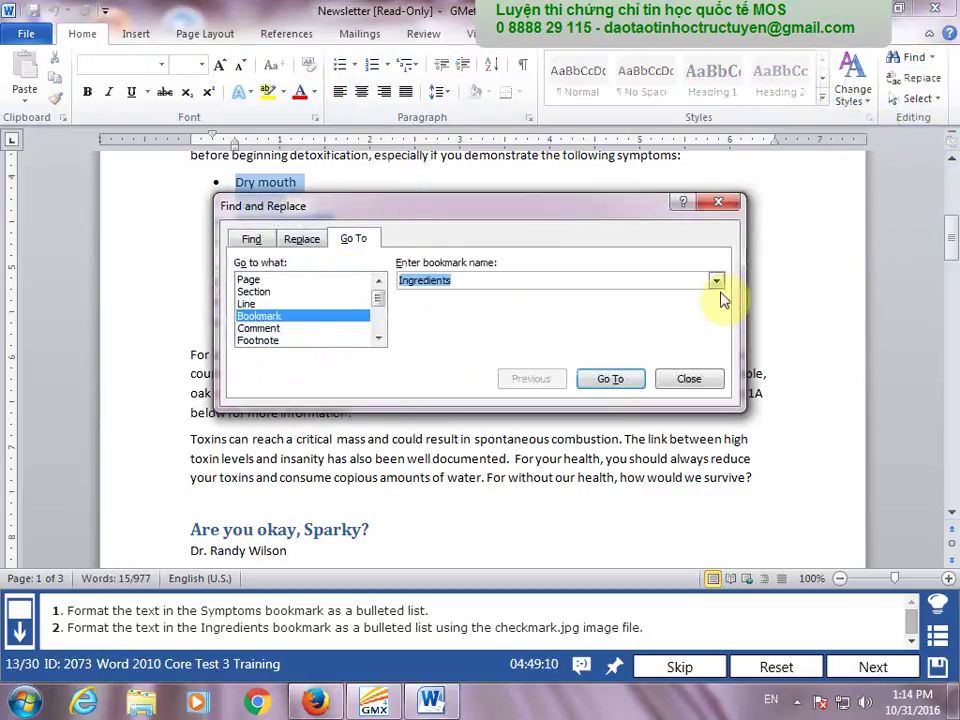
click(613, 382)
click(689, 379)
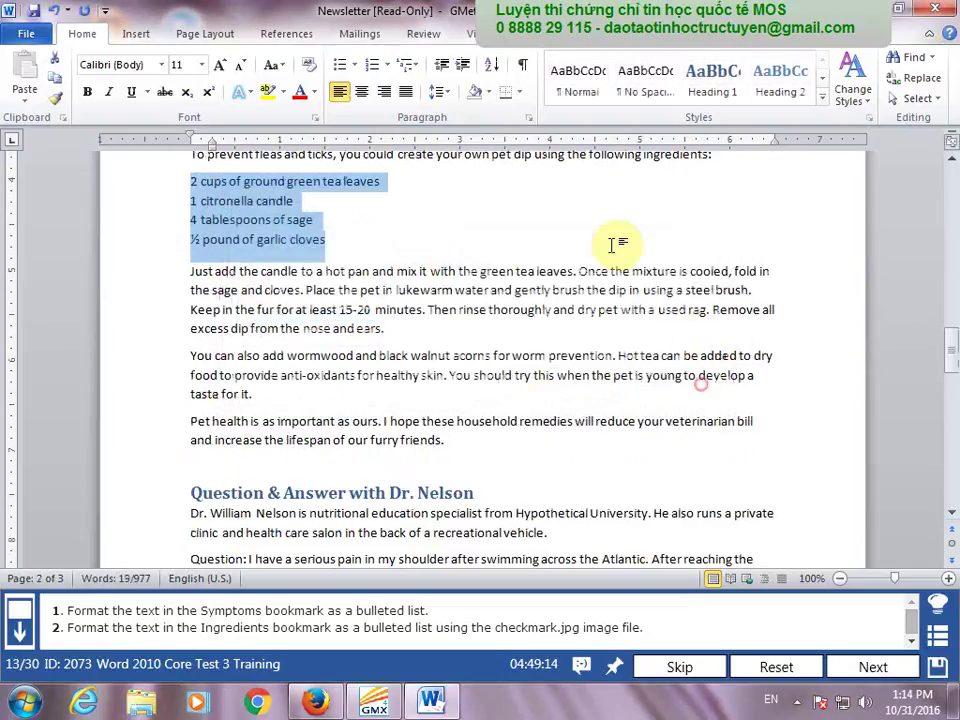
Import checkmark from Documents\GMetrixTemplates as a new picture bullet
click(357, 64)
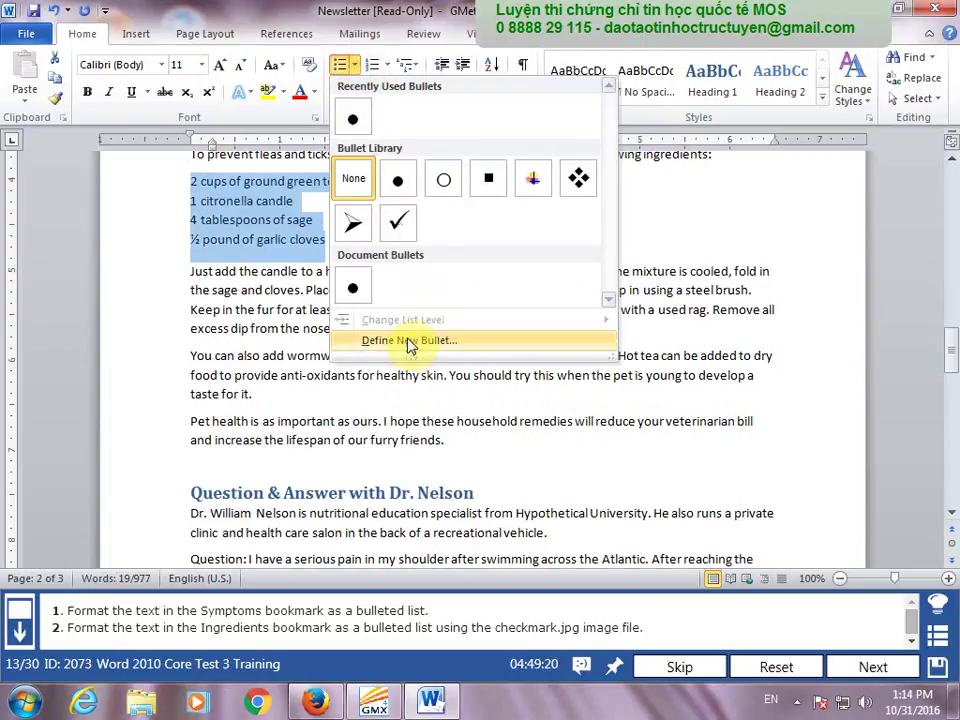
click(408, 341)
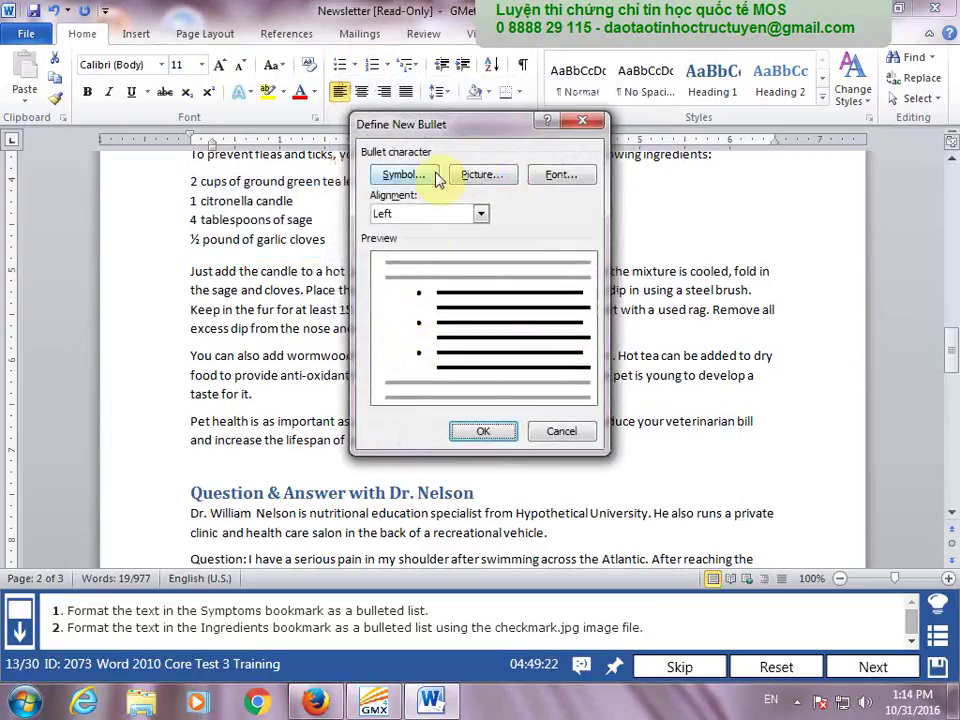
click(476, 176)
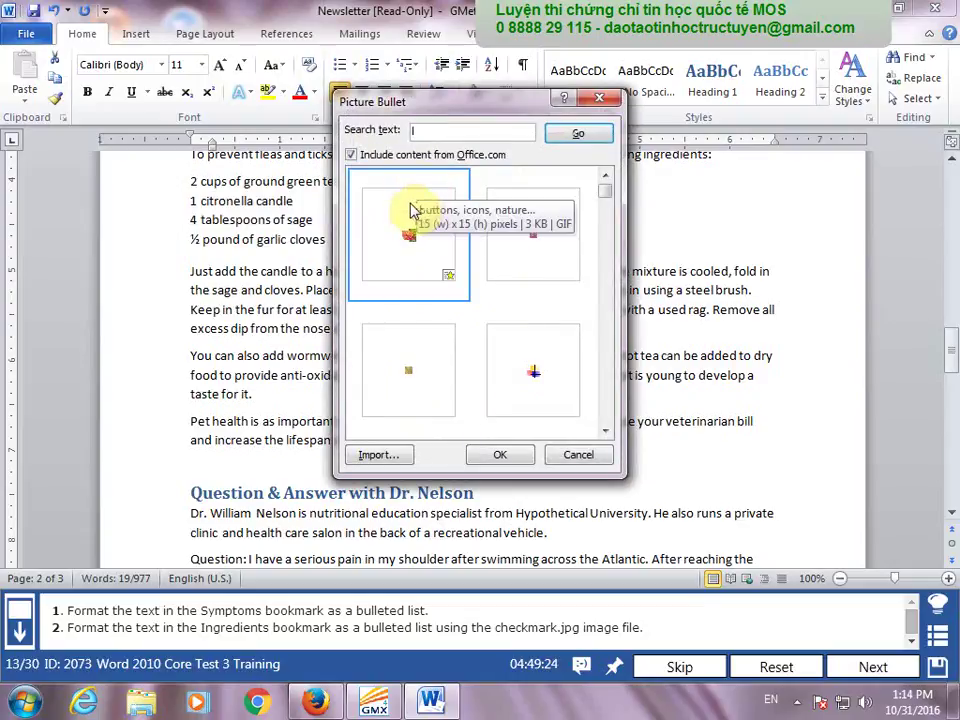
click(398, 456)
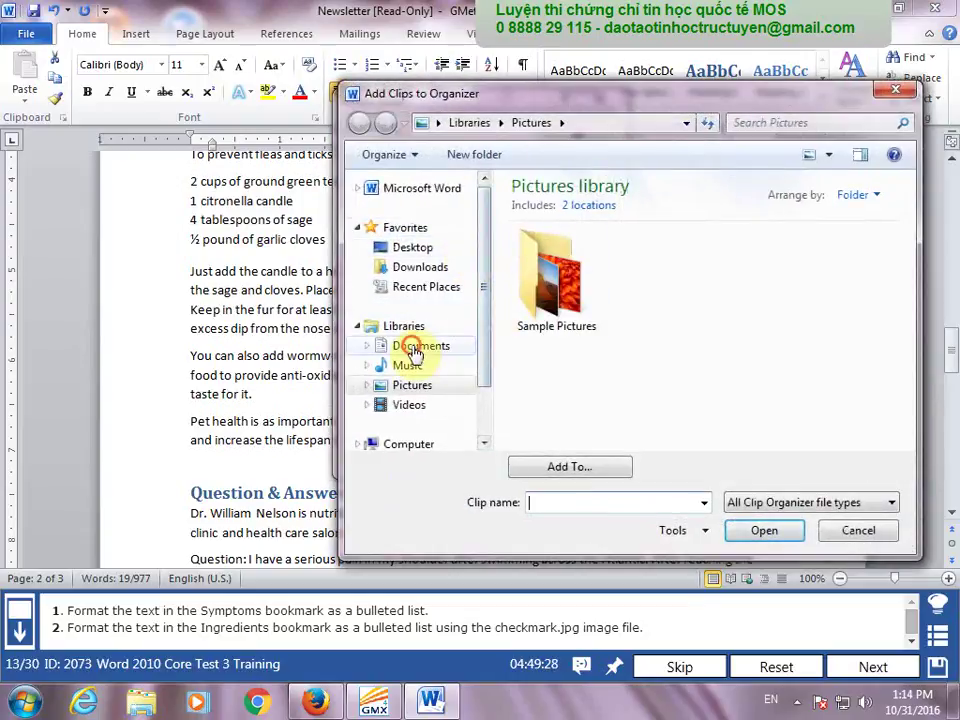
click(416, 346)
double_click(593, 284)
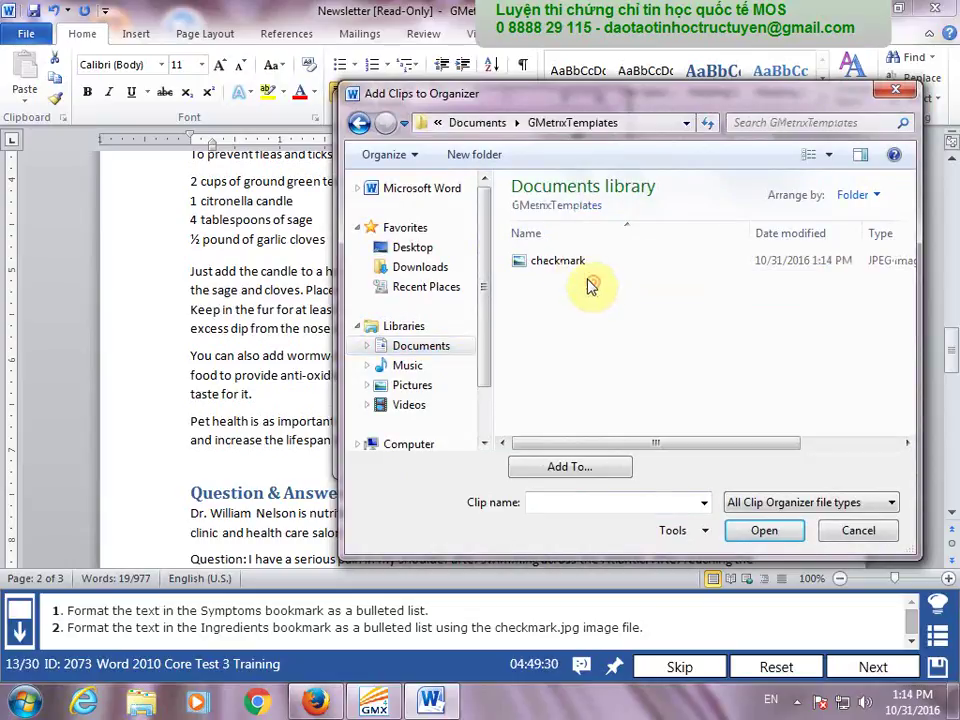
double_click(546, 259)
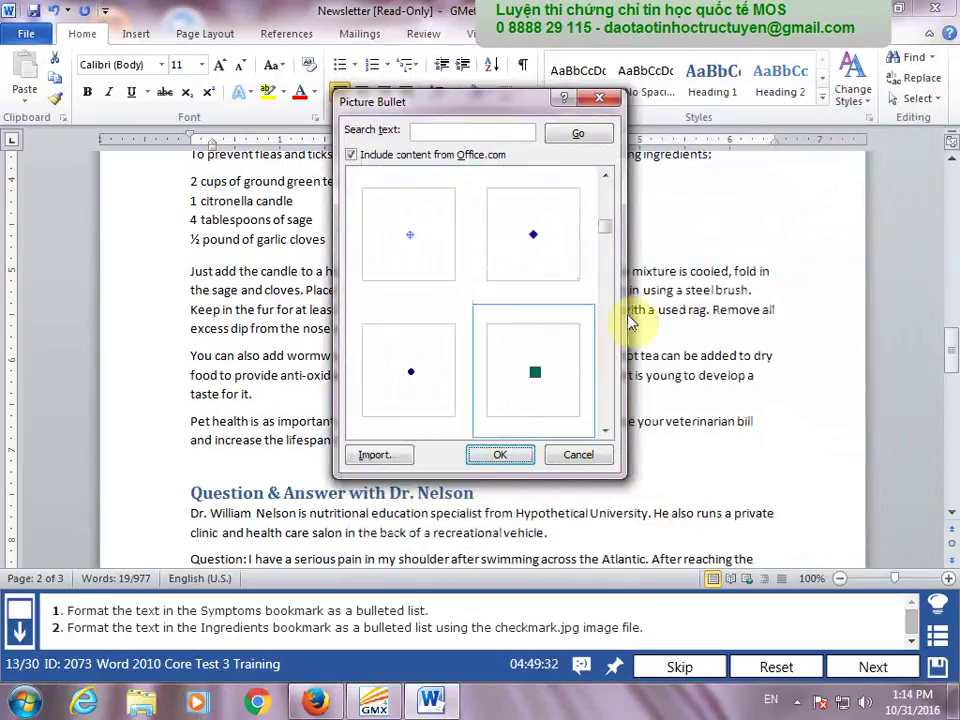
drag(606, 229, 607, 157)
Apply the checkmark picture bullets to the four ingredient lines and submit the task
click(441, 228)
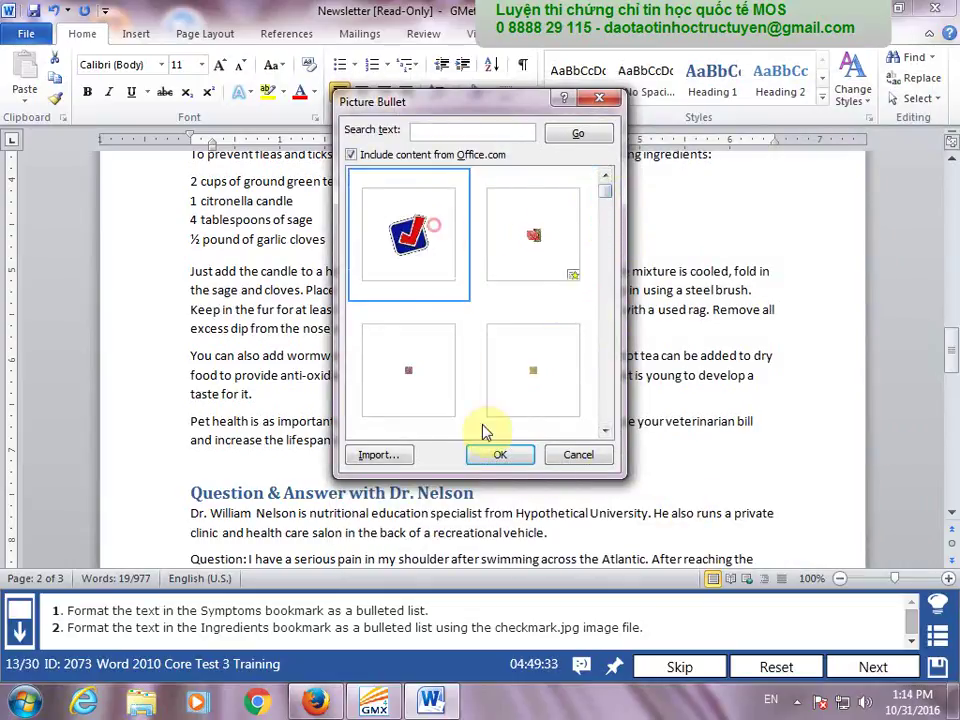
click(499, 454)
click(487, 436)
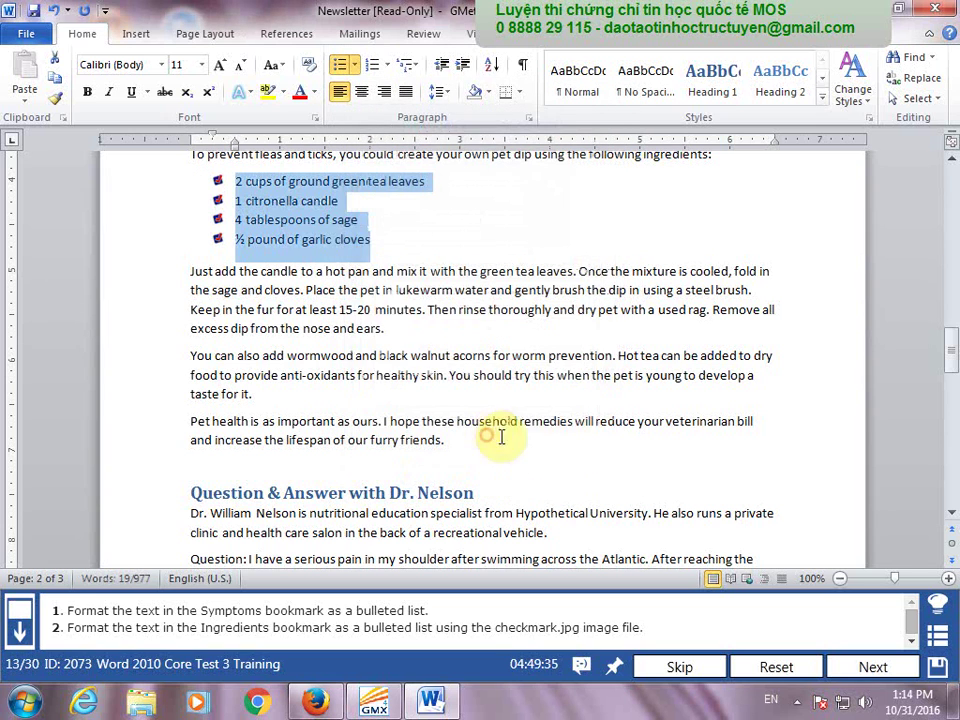
click(647, 468)
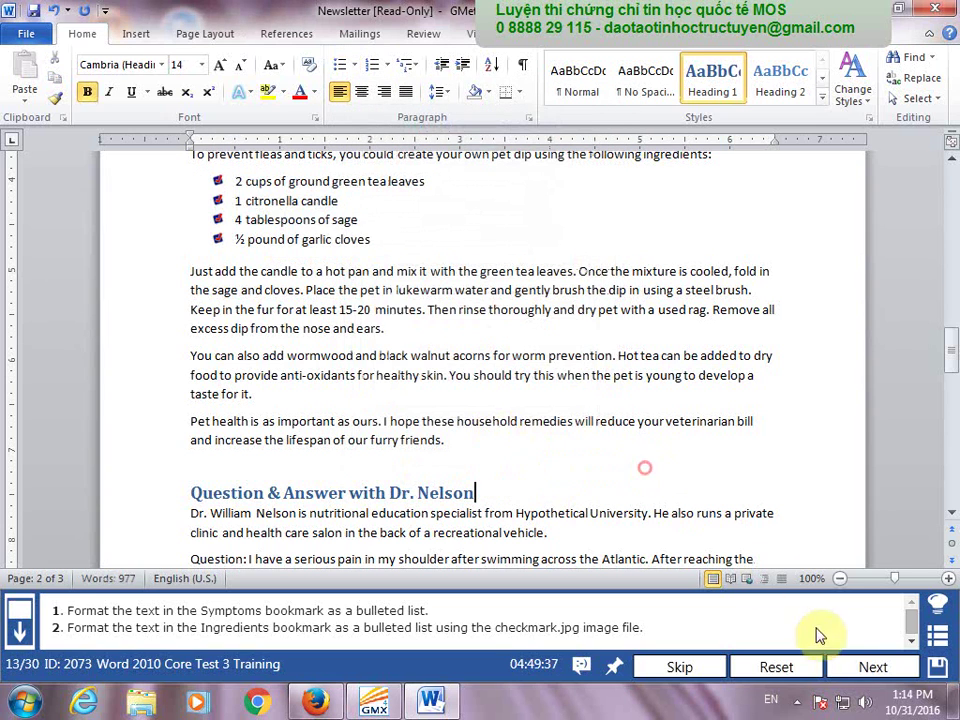
click(870, 666)
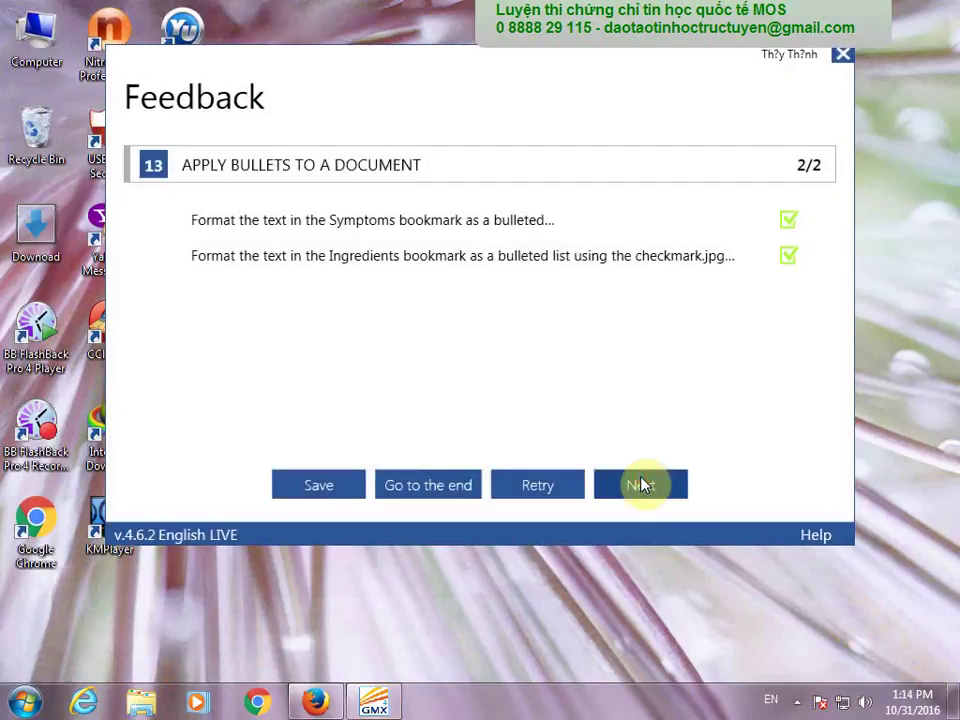
Go to task 14 and insert a page break before '1. The Cyclone'
click(641, 484)
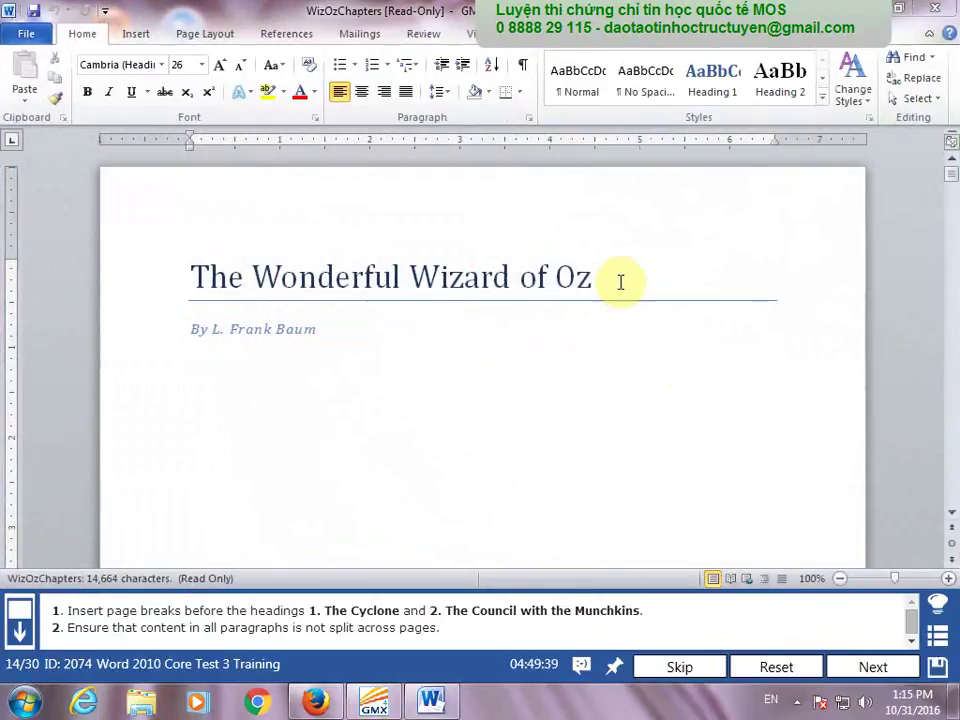
scroll(409, 486, down, 3)
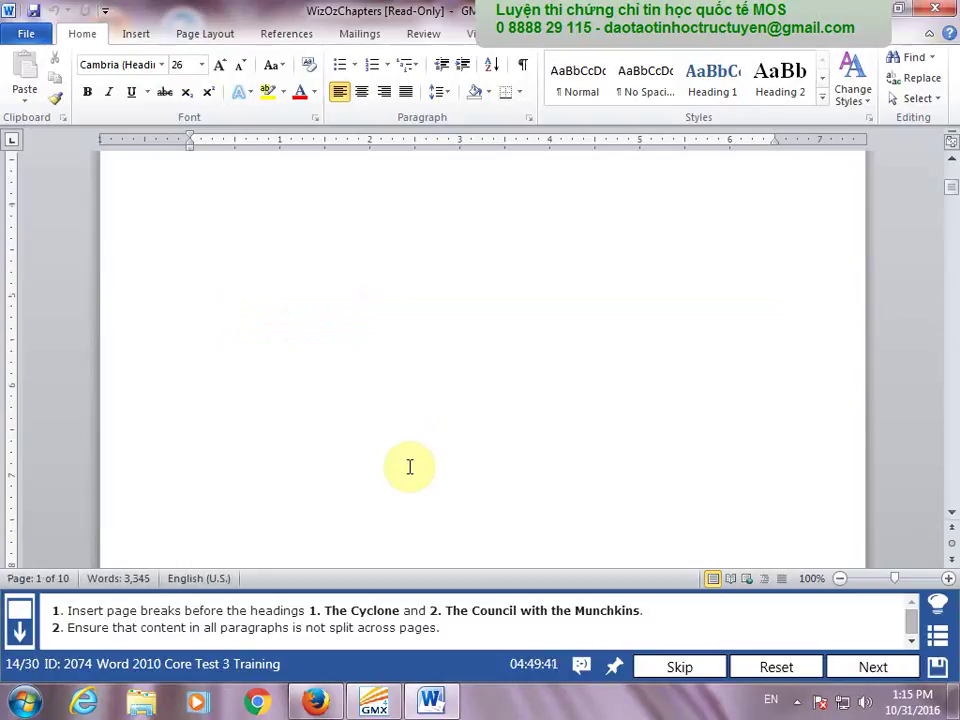
scroll(409, 466, down, 5)
scroll(407, 460, down, 3)
scroll(407, 456, down, 5)
scroll(401, 456, down, 2)
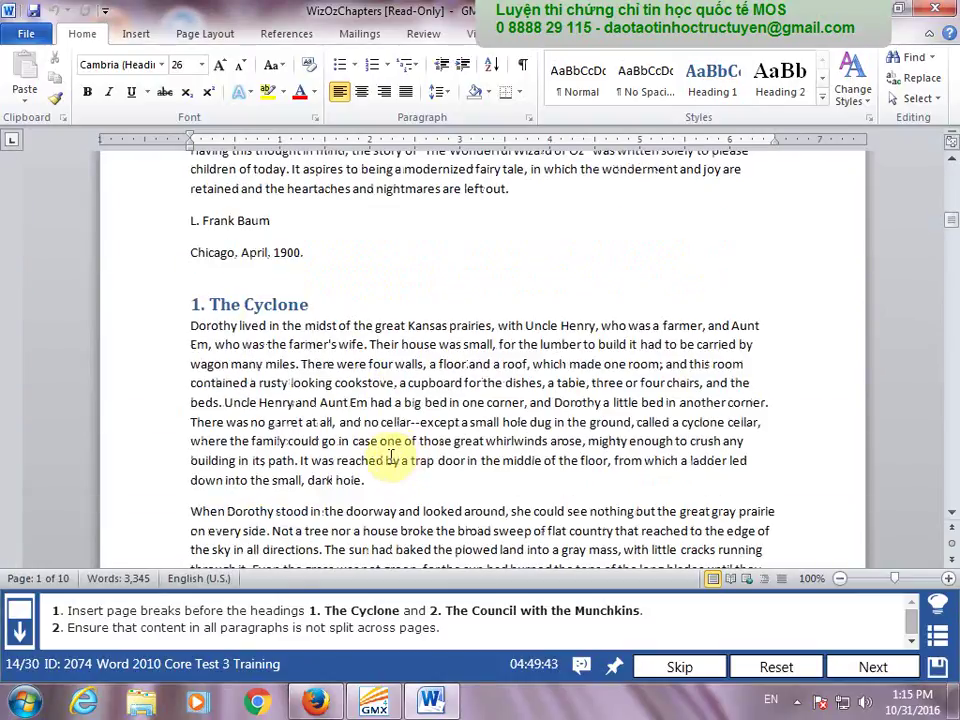
click(190, 303)
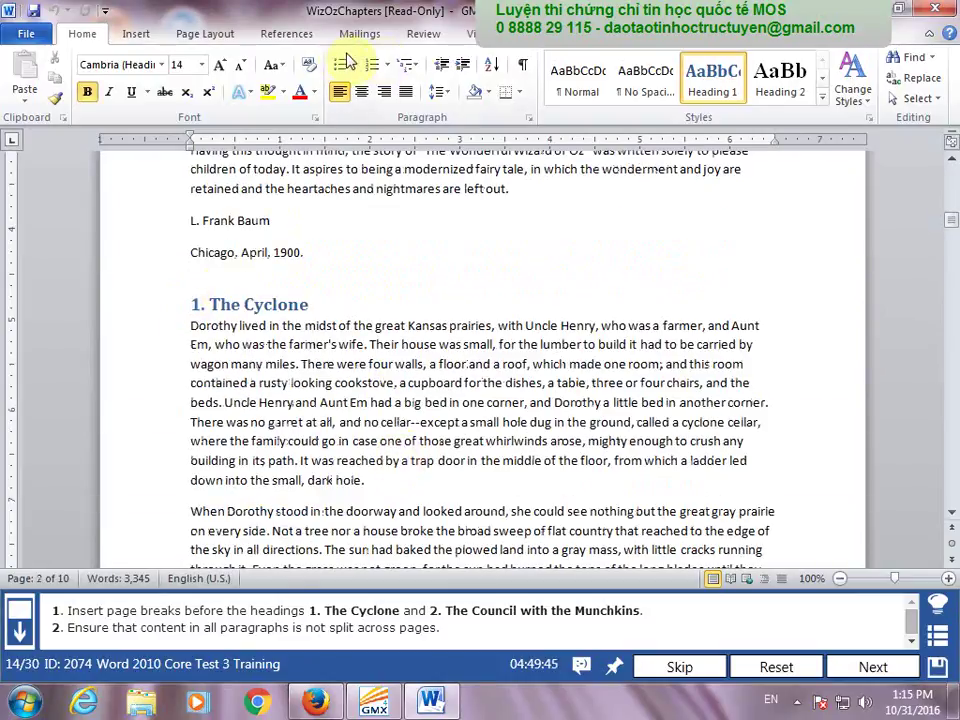
click(226, 34)
click(250, 57)
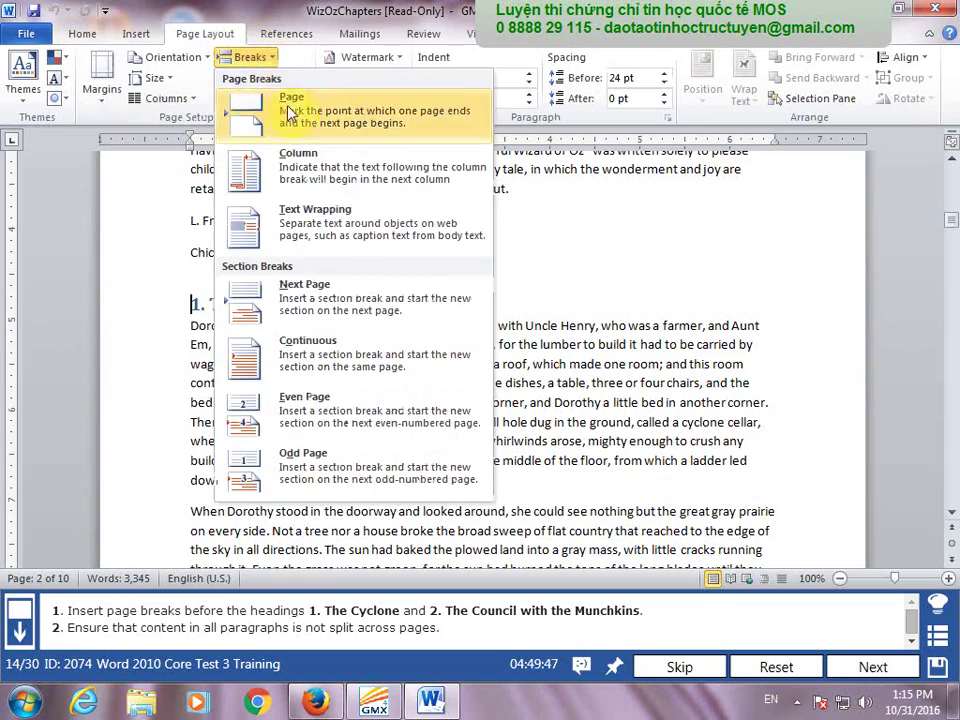
click(288, 113)
Insert another page break before the Munchkins chapter heading
scroll(456, 484, down, 4)
scroll(445, 478, down, 4)
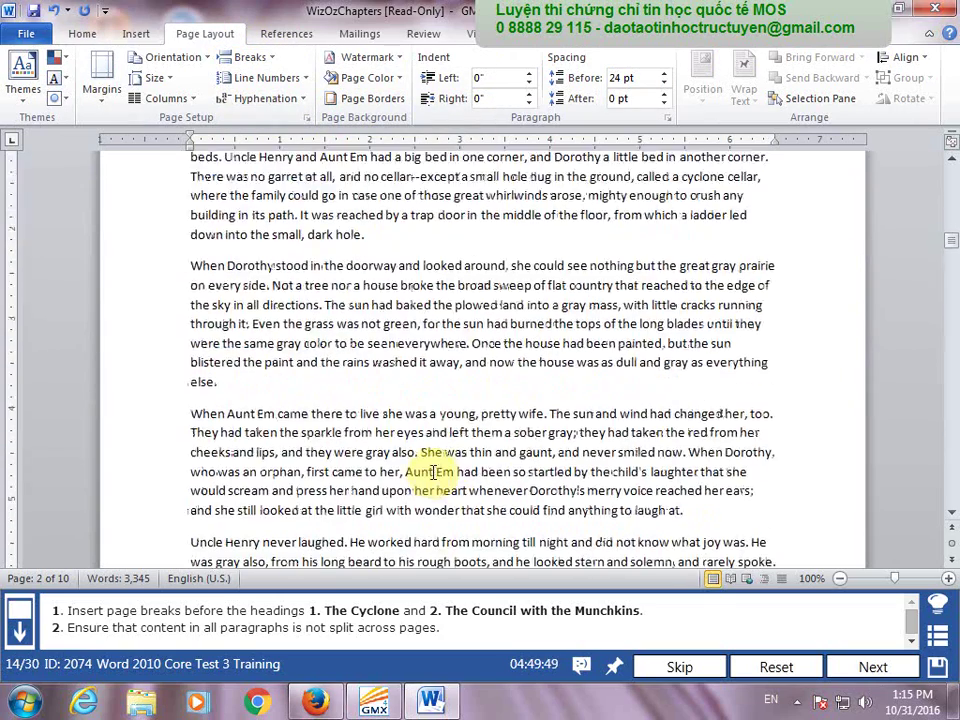
scroll(433, 473, down, 3)
scroll(433, 455, down, 6)
scroll(433, 455, down, 5)
scroll(433, 455, down, 3)
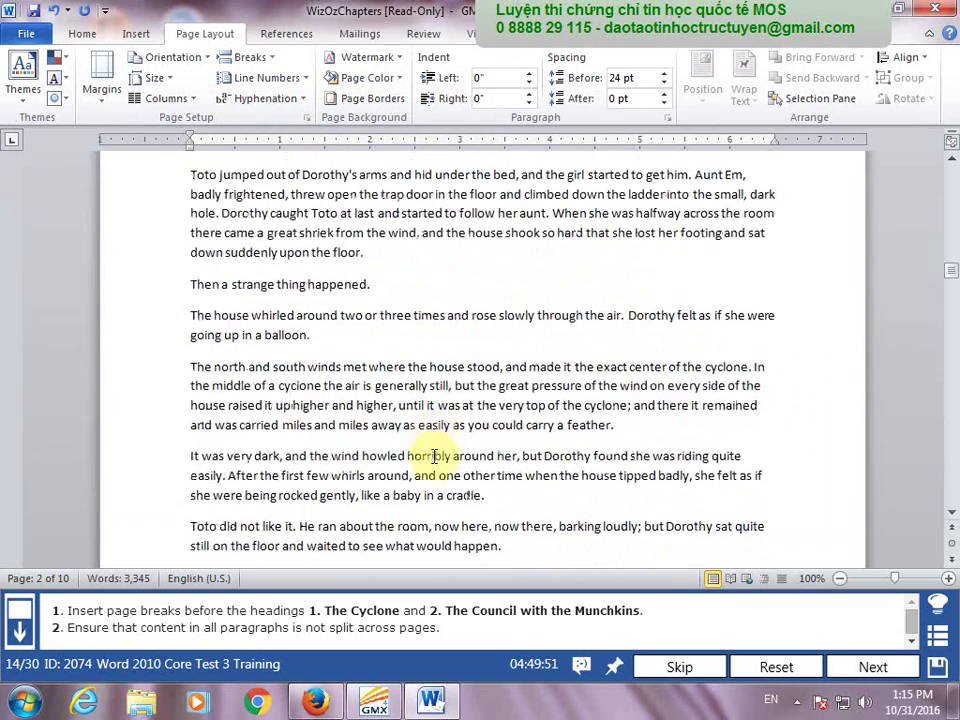
scroll(433, 455, down, 5)
scroll(433, 446, down, 6)
scroll(433, 446, down, 1)
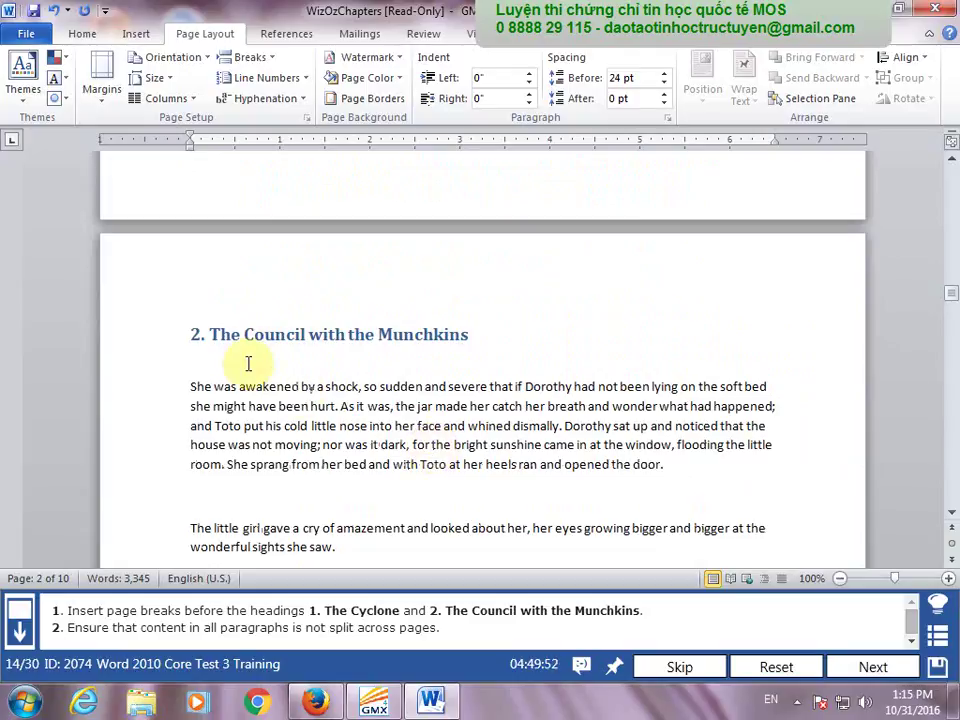
click(186, 333)
click(250, 57)
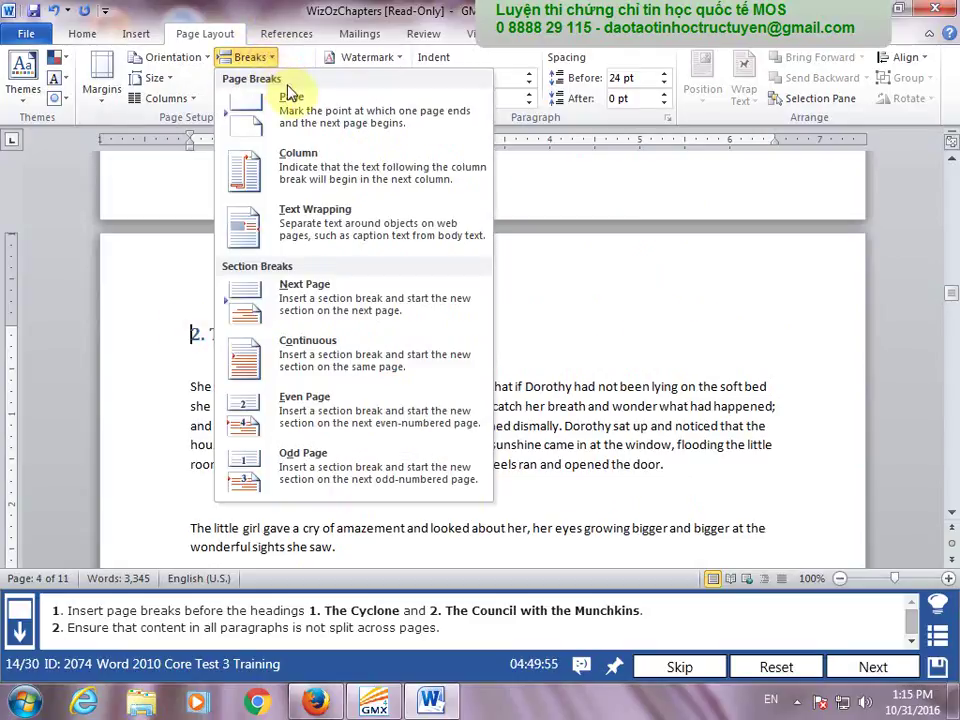
click(288, 95)
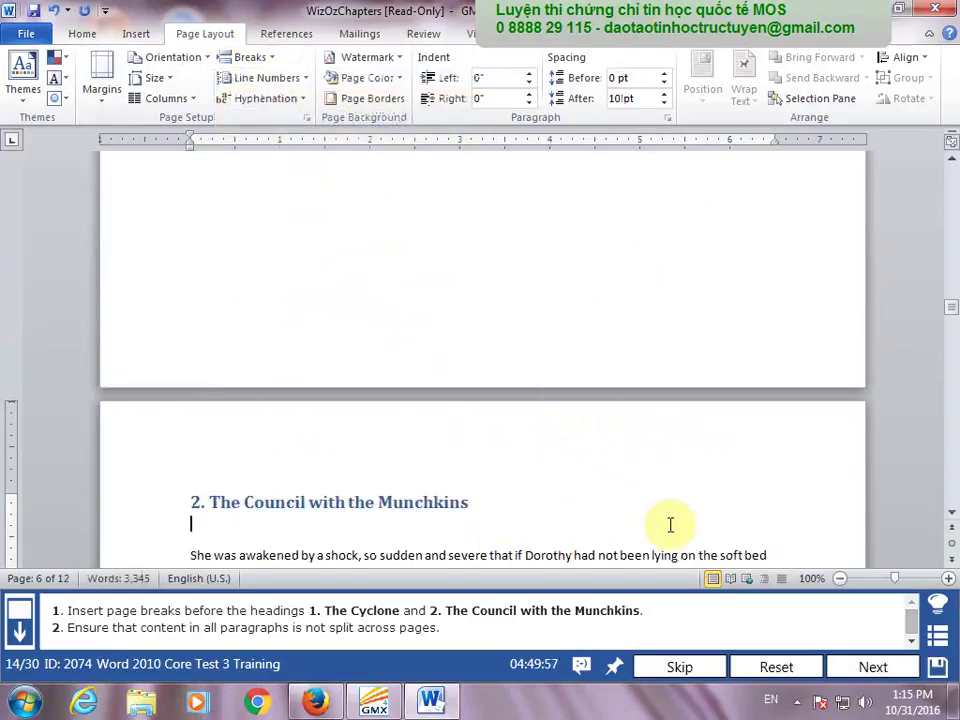
Turn on Keep lines together for every paragraph in the document and submit the task
scroll(670, 524, down, 5)
scroll(672, 524, down, 3)
scroll(640, 524, down, 3)
scroll(600, 530, down, 3)
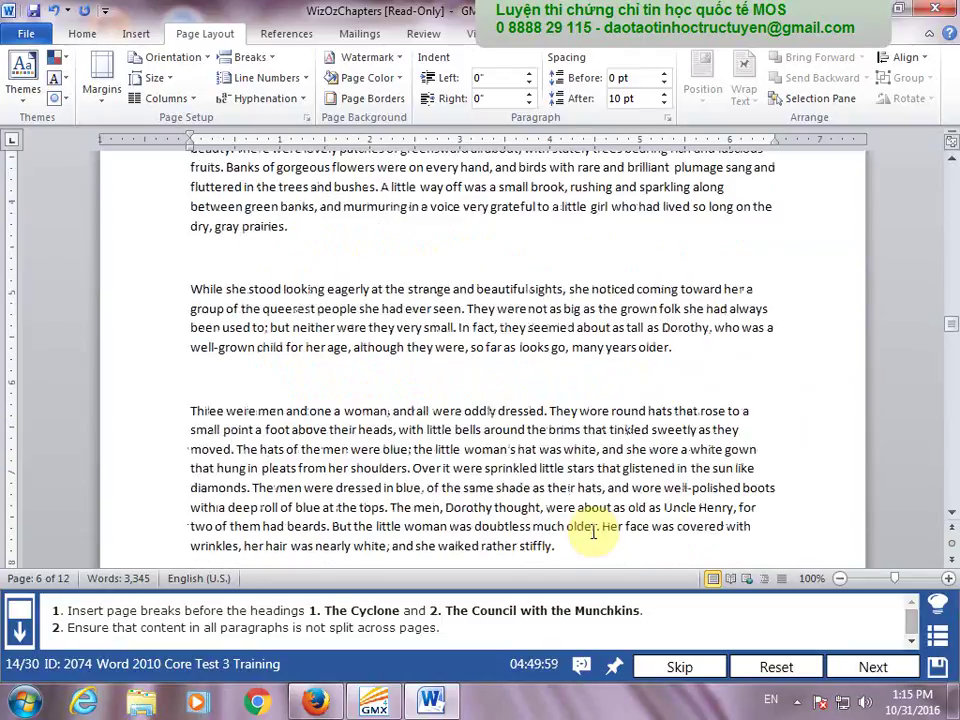
scroll(592, 535, down, 3)
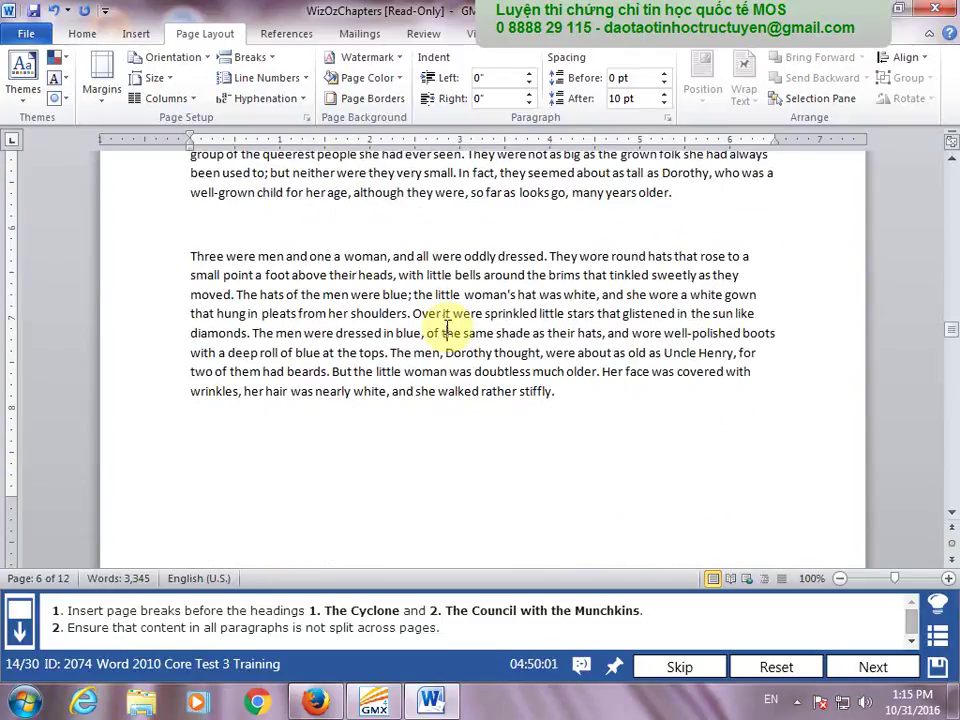
key(ctrl+a)
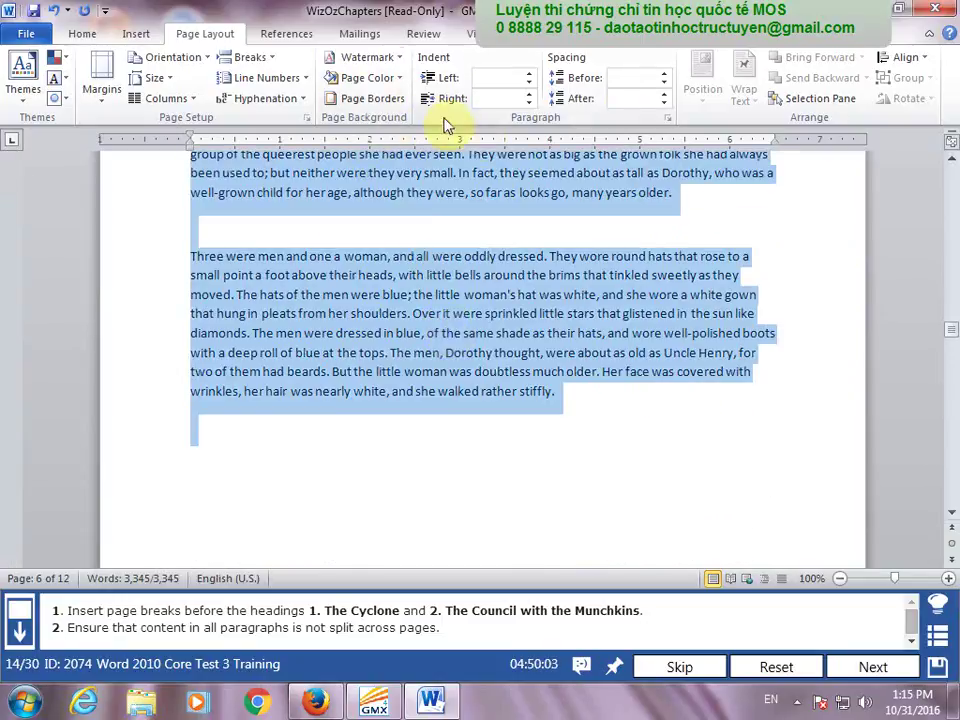
click(80, 33)
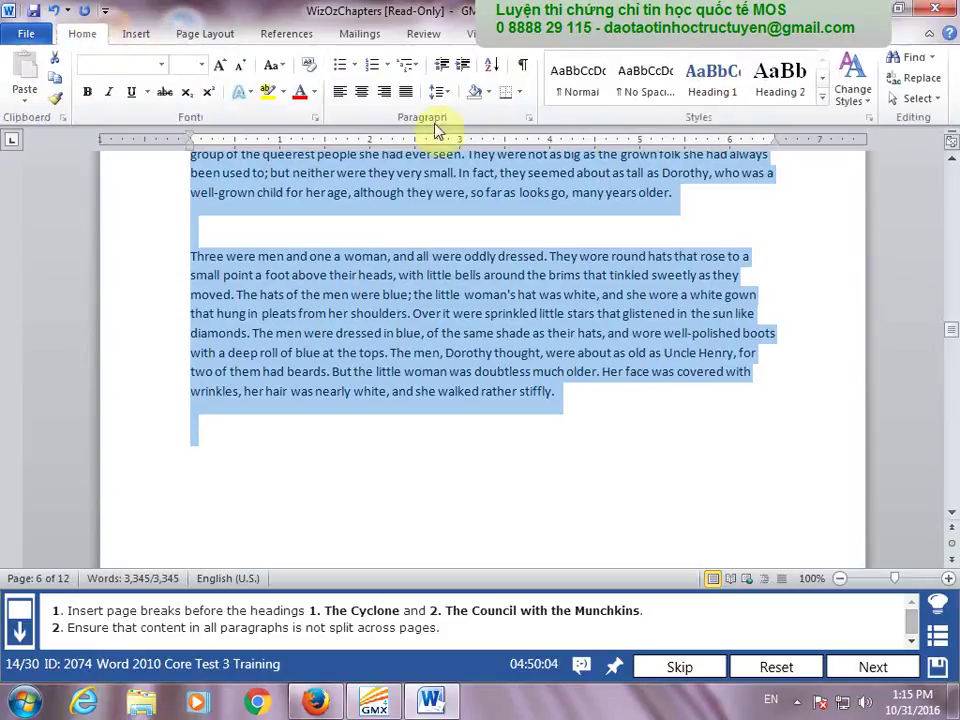
click(530, 118)
click(487, 71)
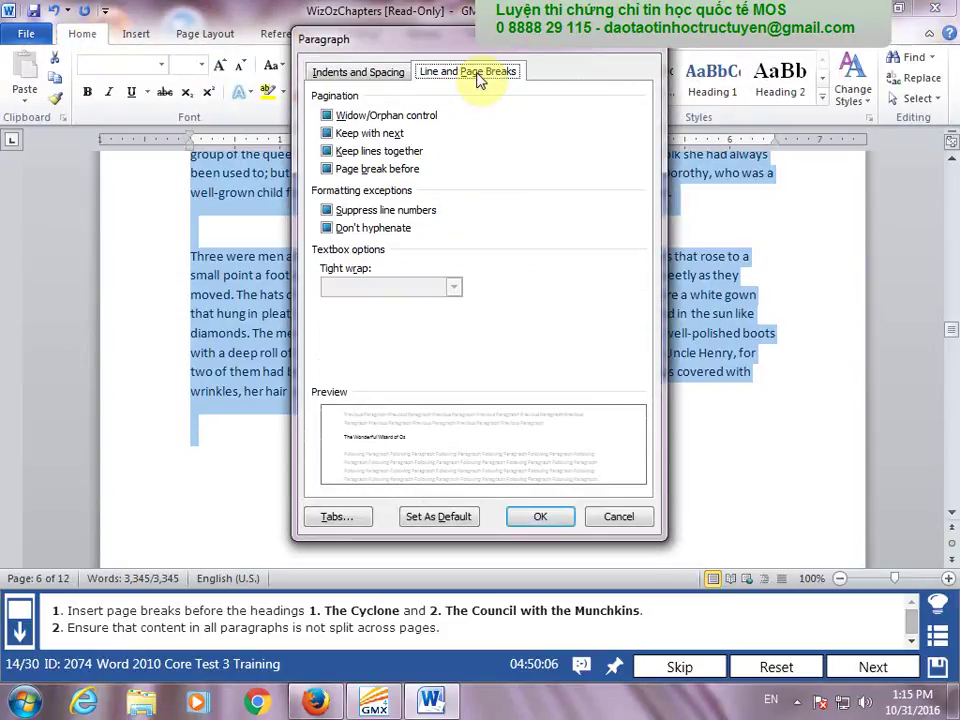
click(328, 152)
click(544, 518)
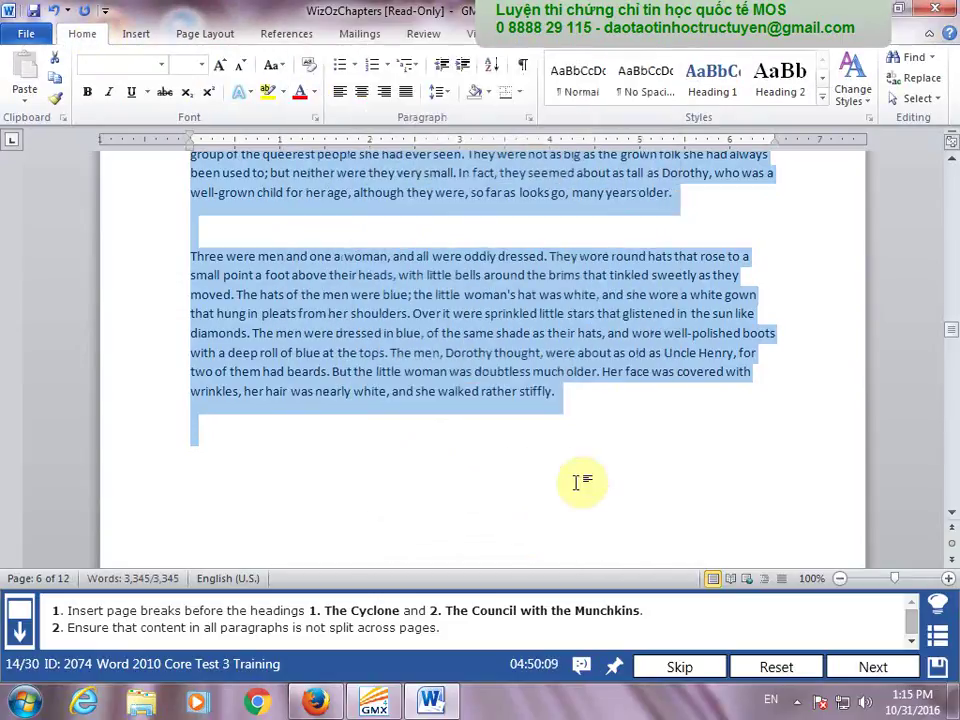
click(583, 478)
click(872, 667)
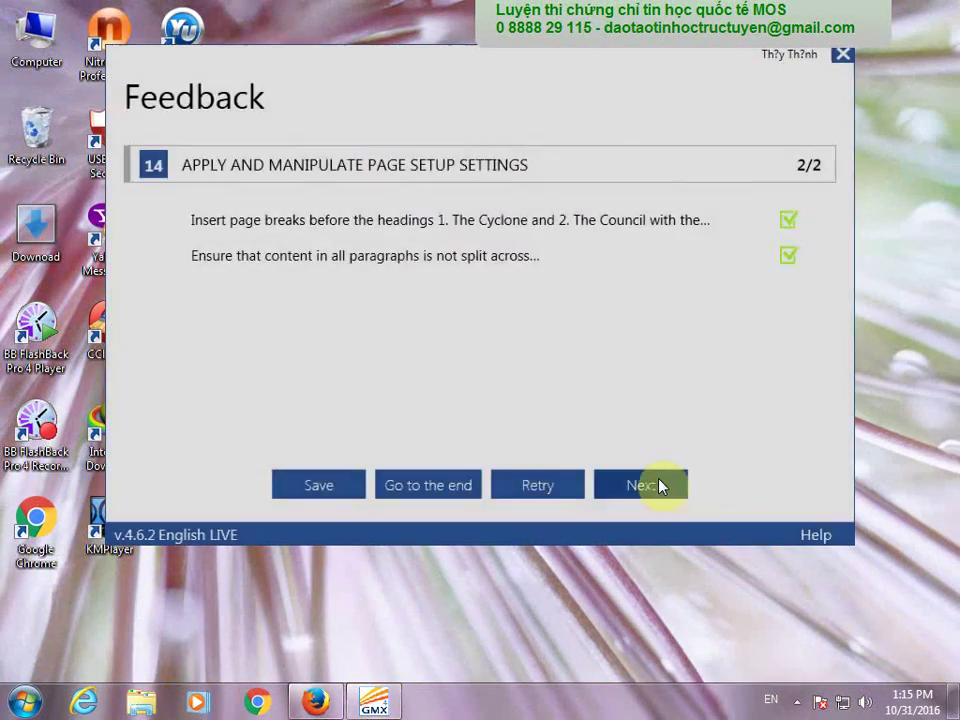
Go to task 15 and apply the Civic document theme to WizOzChapters
click(658, 484)
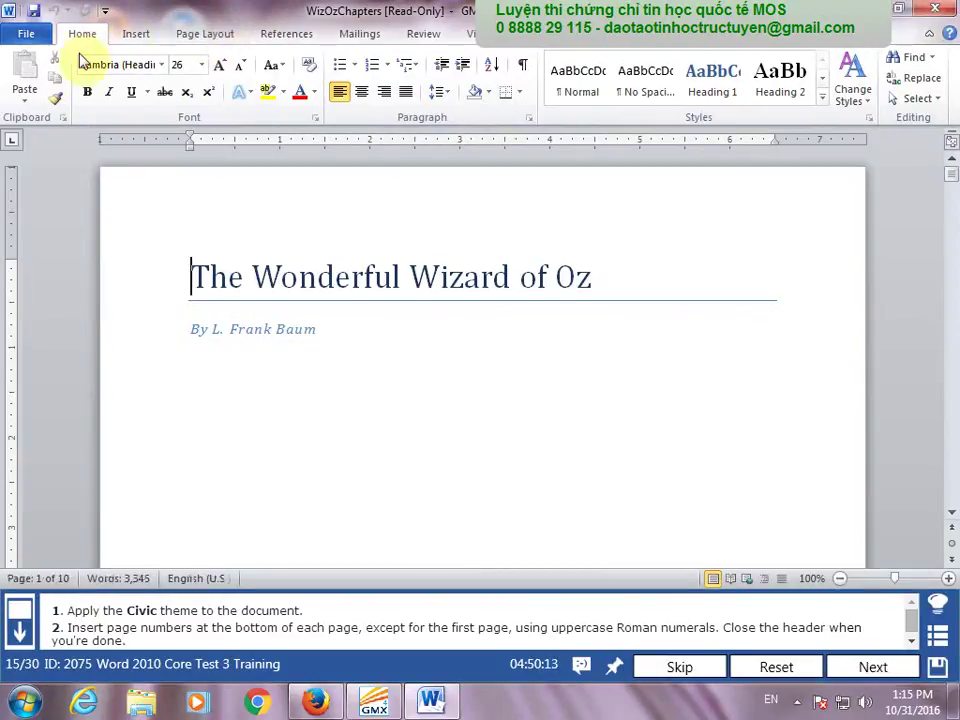
click(192, 38)
click(25, 95)
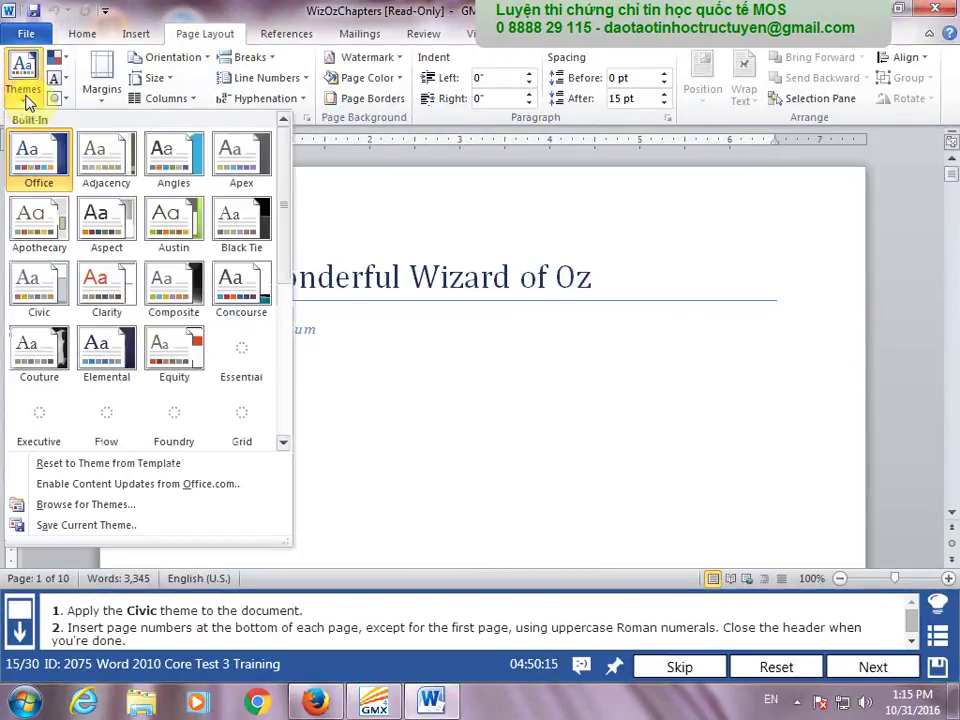
click(37, 298)
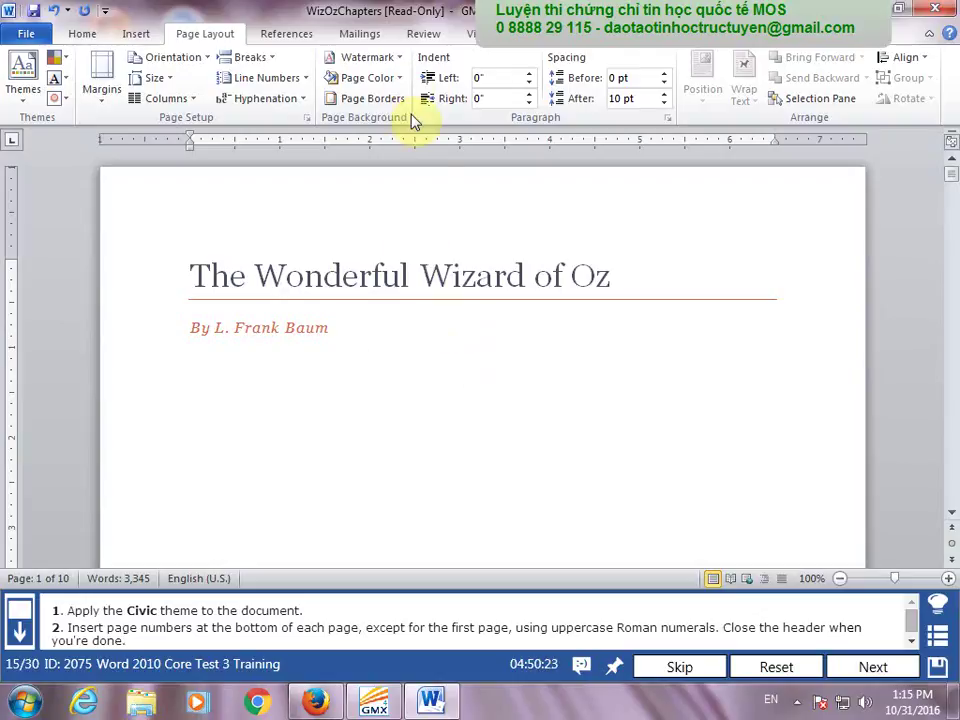
Insert a plain page number at the bottom of the page
click(135, 35)
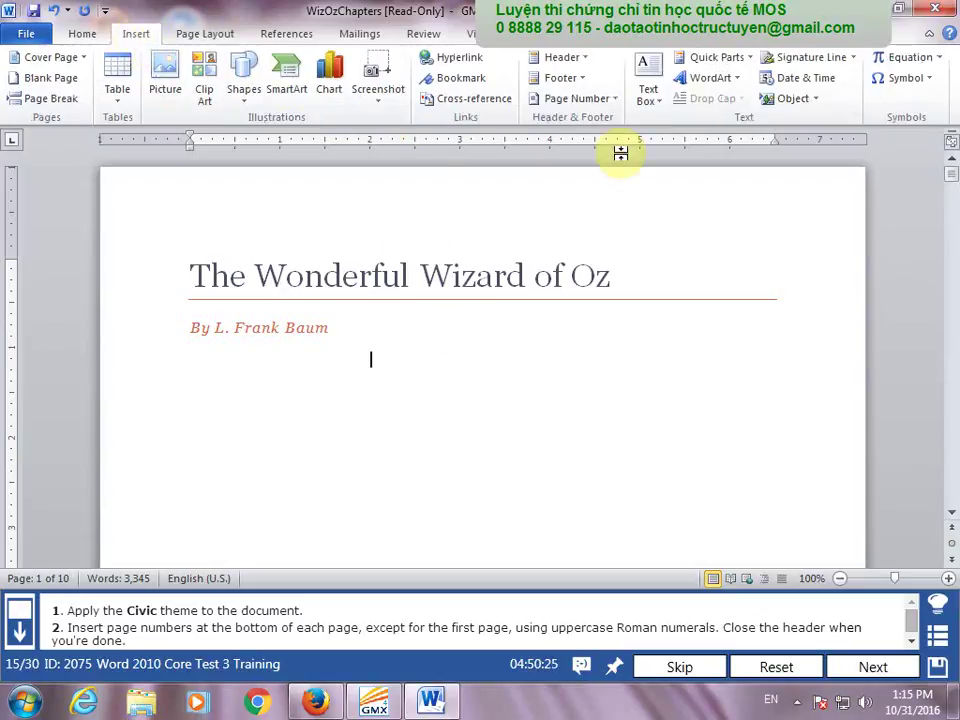
click(610, 100)
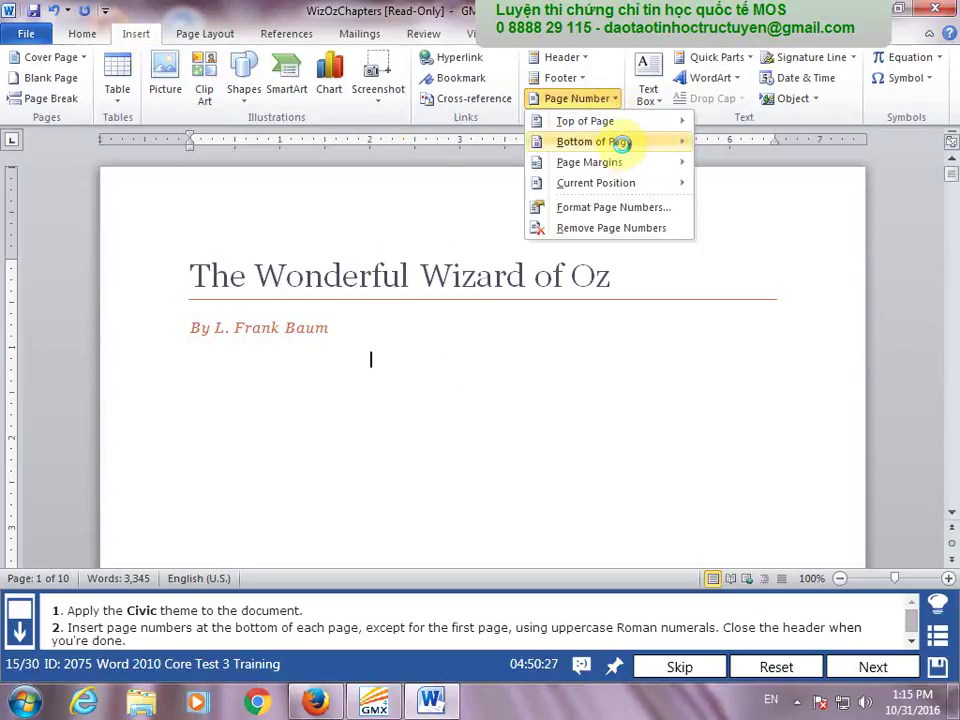
click(621, 142)
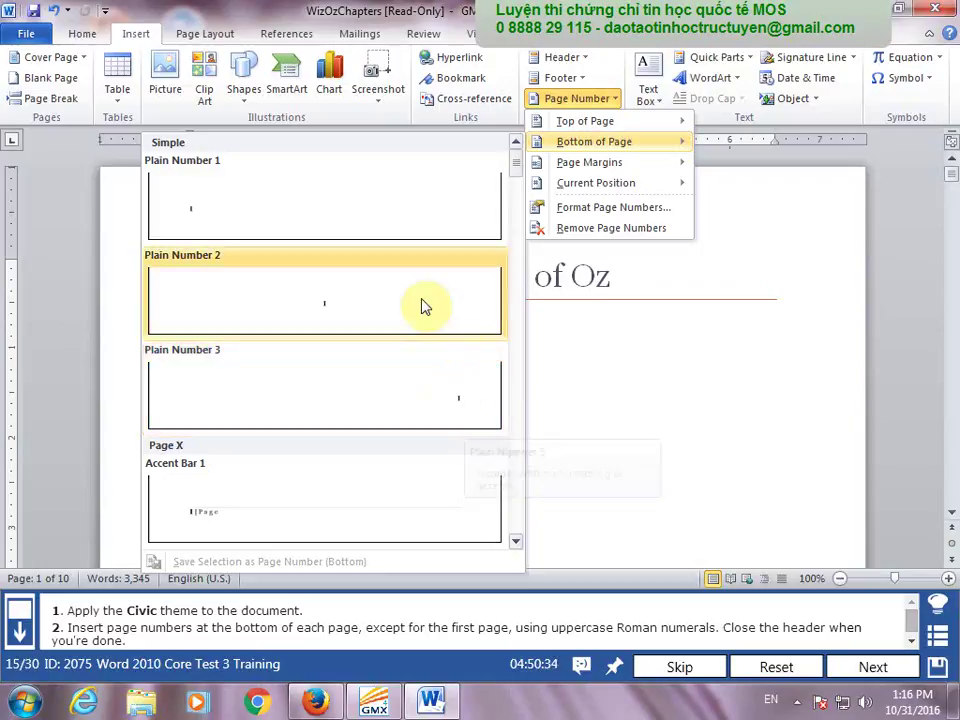
click(407, 215)
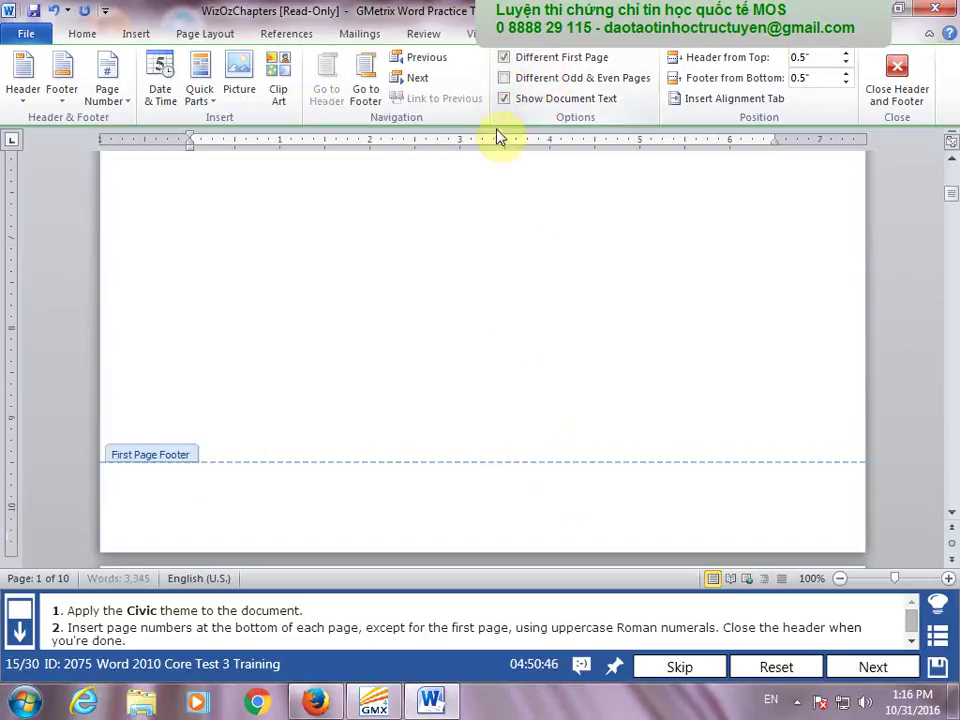
Check the footers show Roman numerals, close the footer, and submit the task
scroll(583, 240, down, 3)
scroll(568, 268, down, 2)
scroll(561, 300, down, 4)
scroll(566, 302, down, 3)
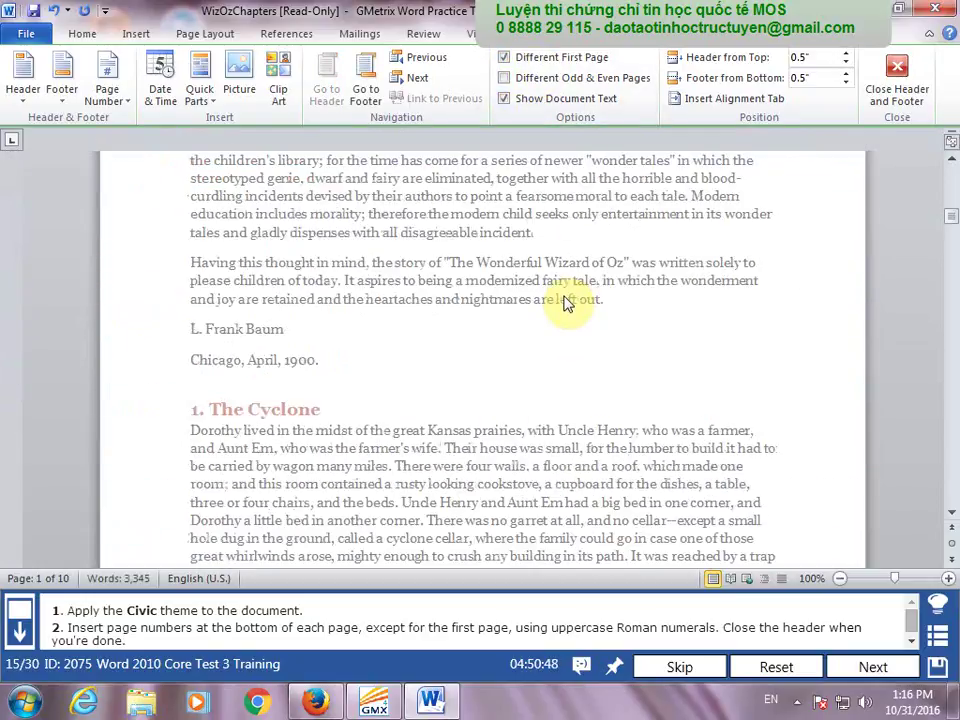
scroll(563, 302, down, 5)
scroll(561, 304, down, 3)
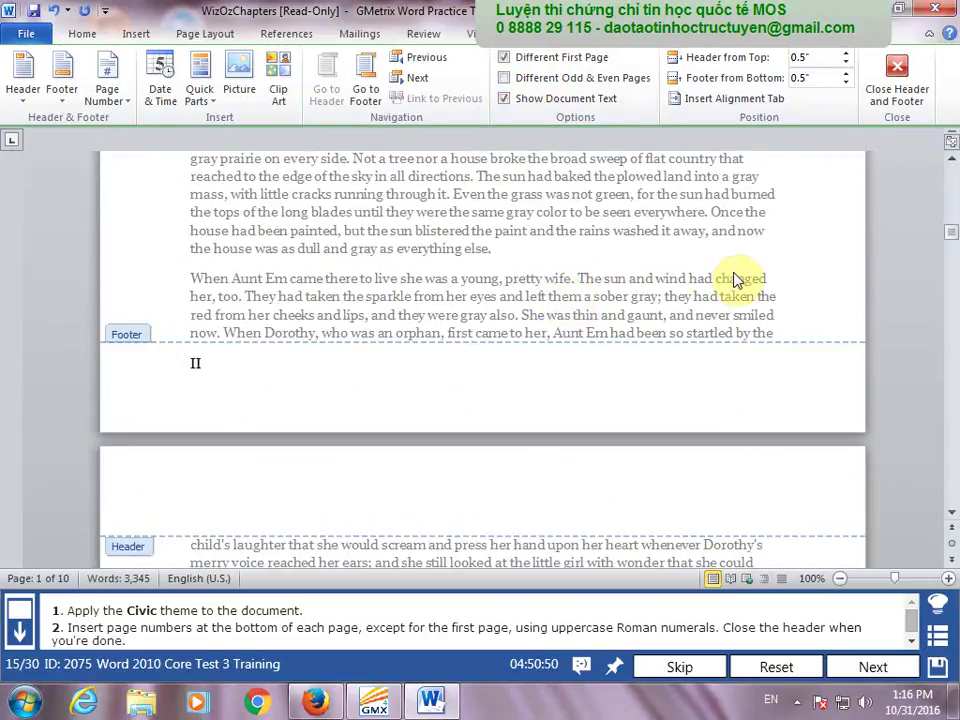
click(896, 85)
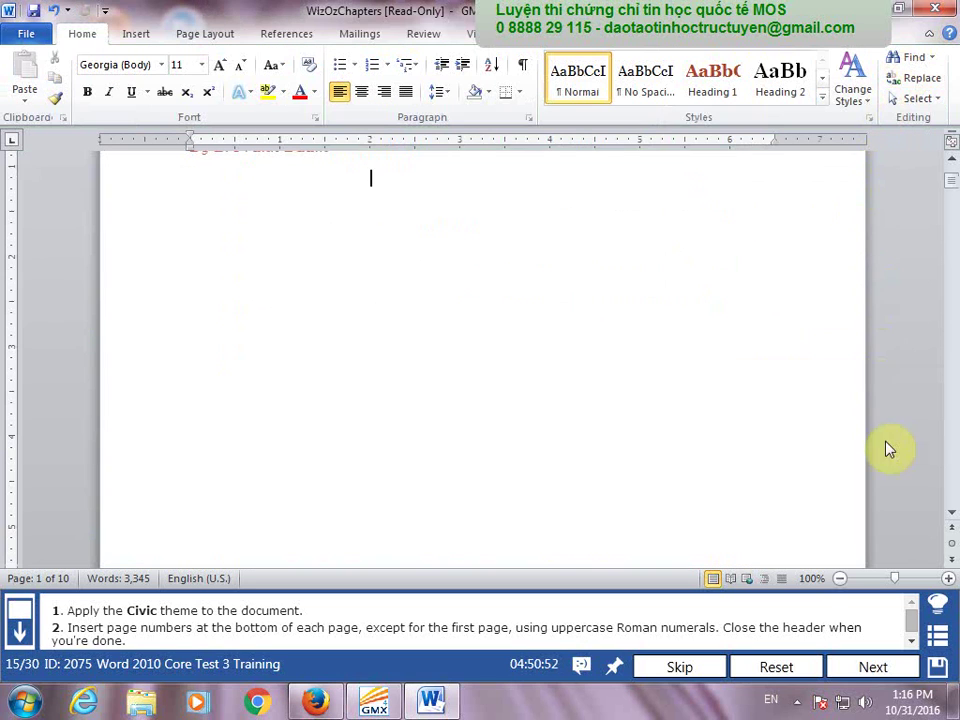
click(872, 667)
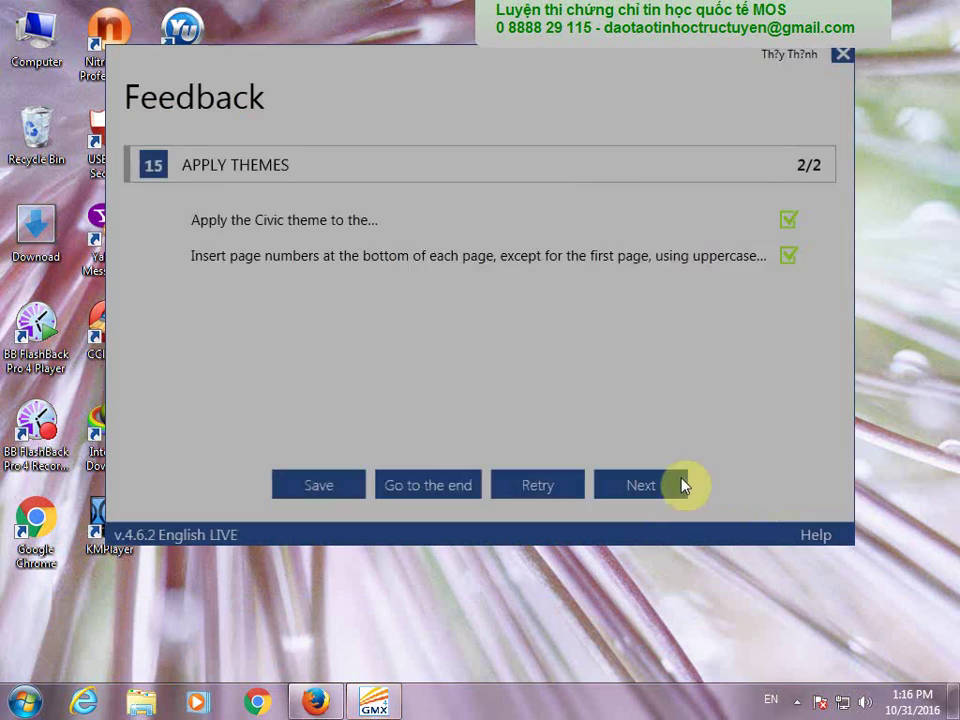
Continue to task 16 and insert the Annual cover page into NetPlusSG
click(680, 485)
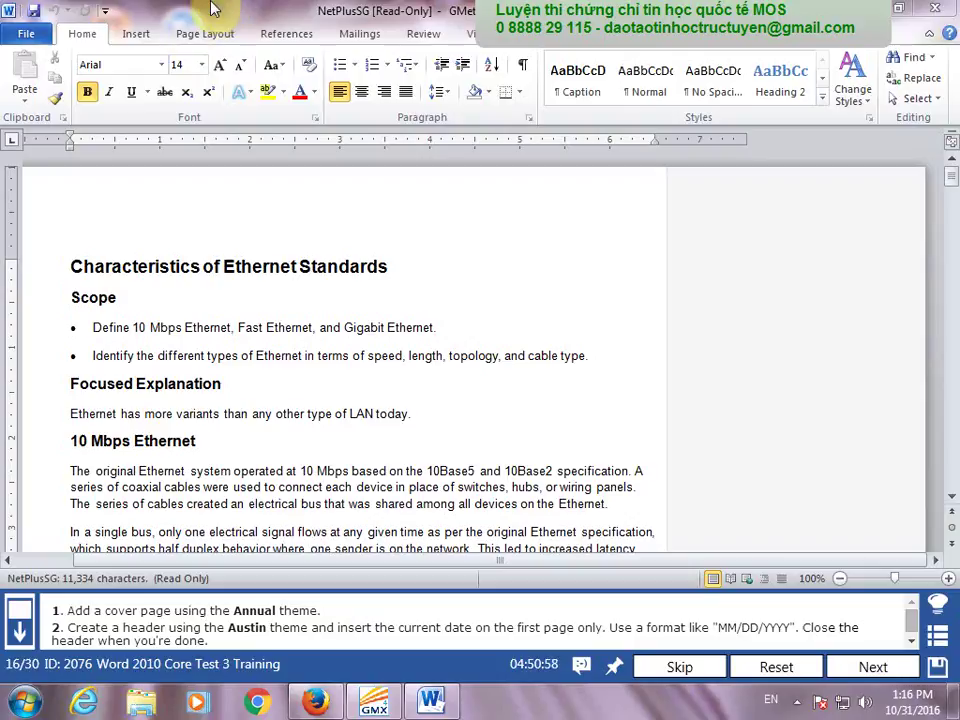
click(135, 34)
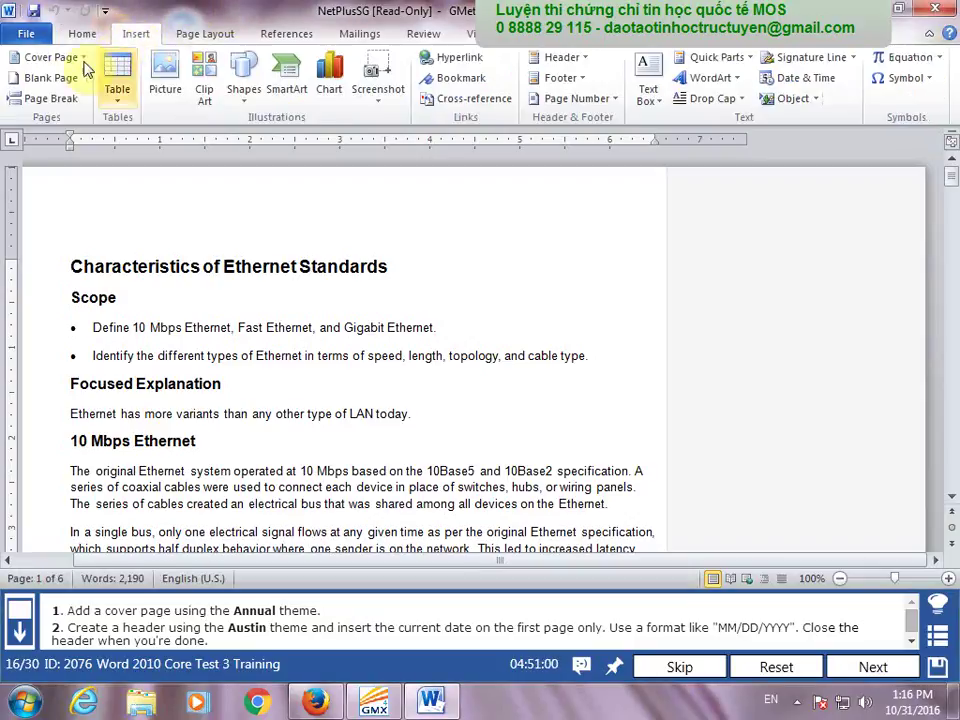
click(50, 57)
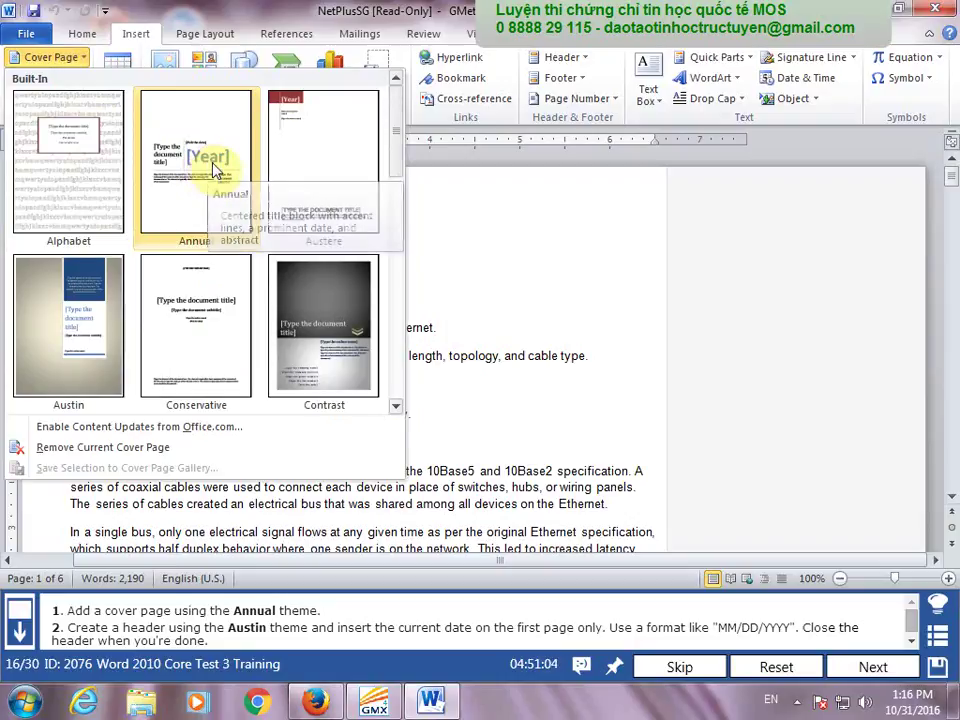
click(210, 172)
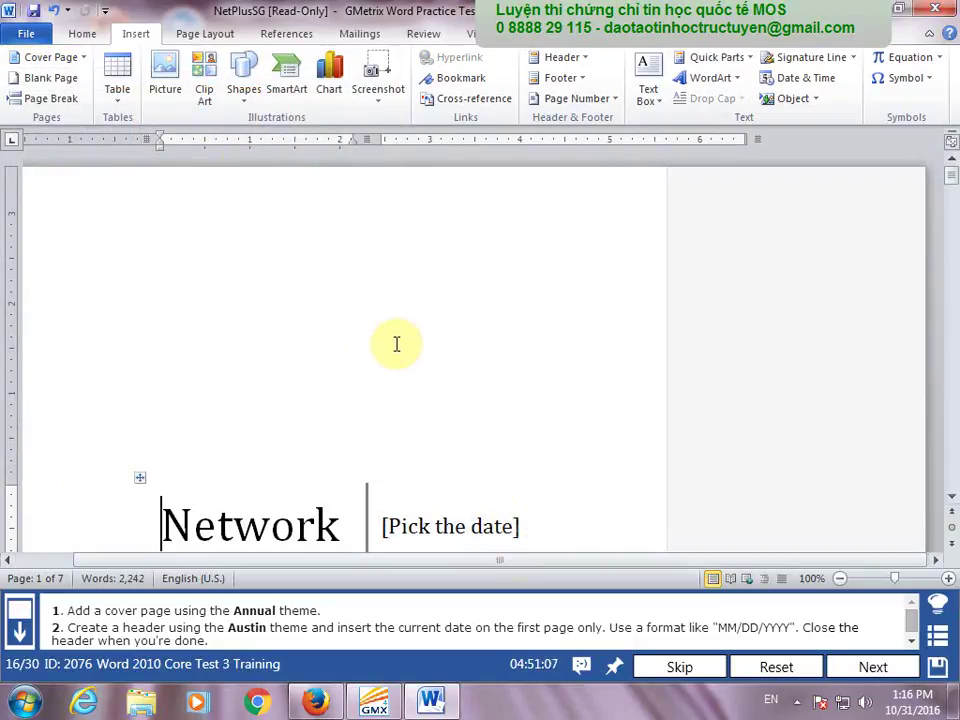
Insert the Austin header on the first page
click(588, 58)
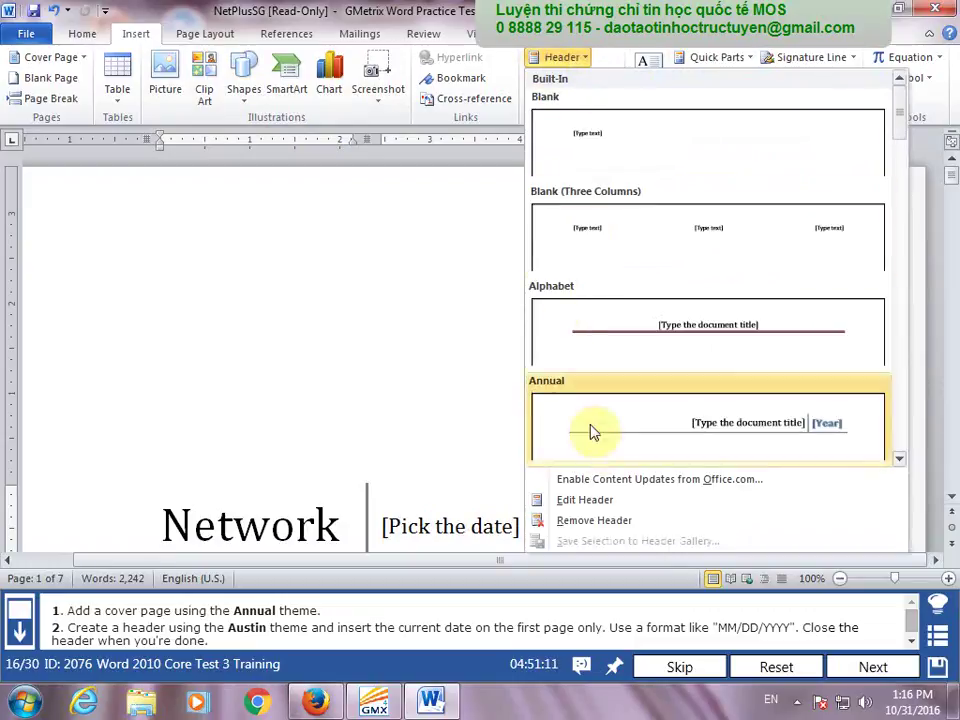
click(592, 500)
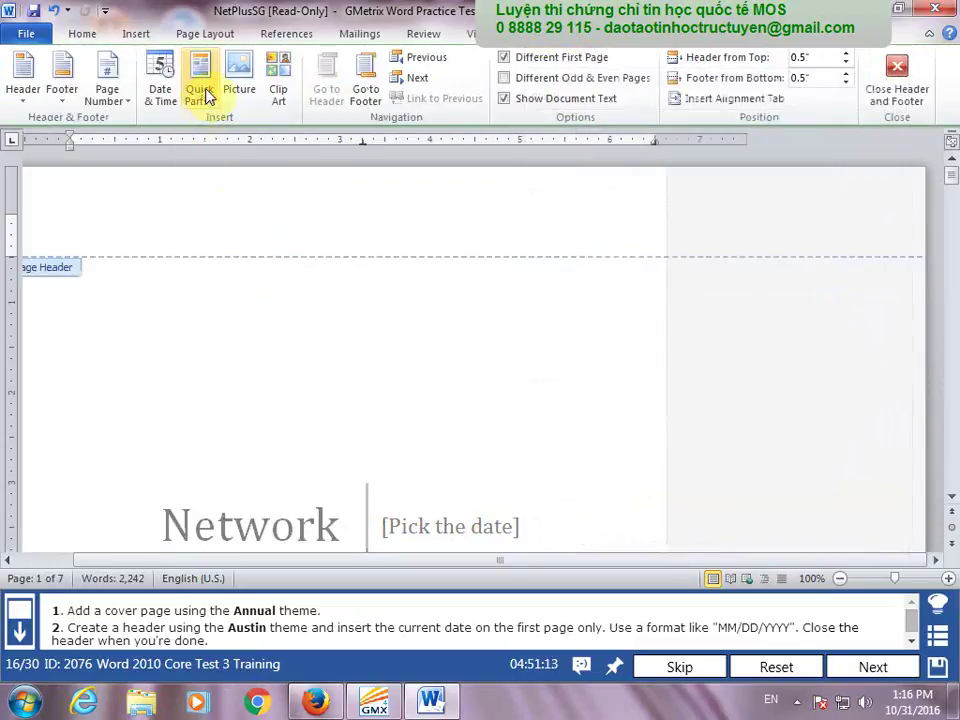
click(207, 98)
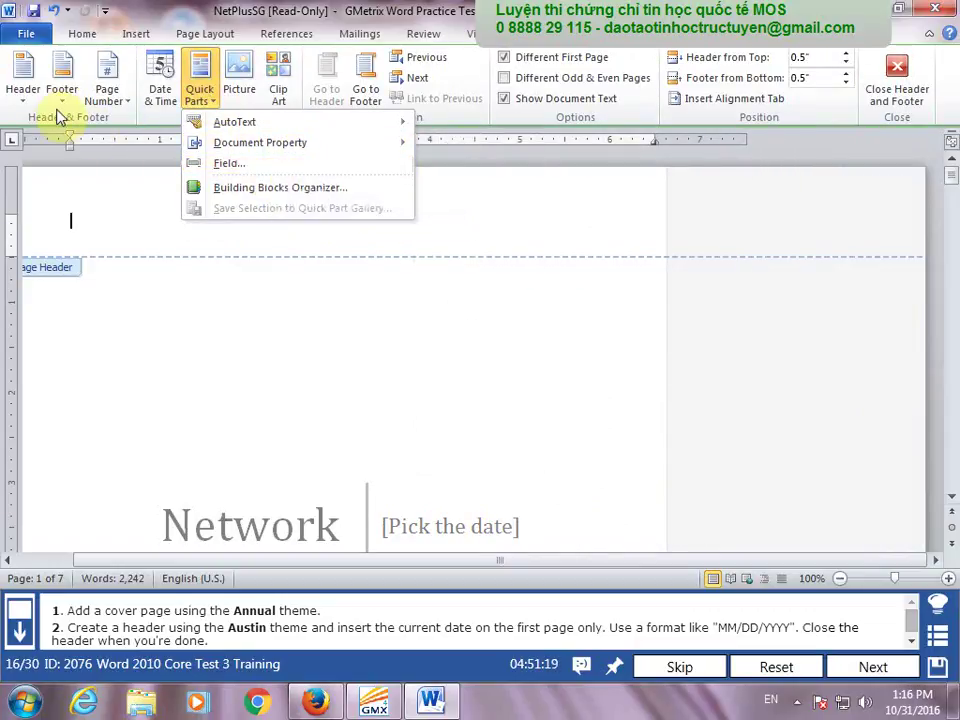
click(20, 100)
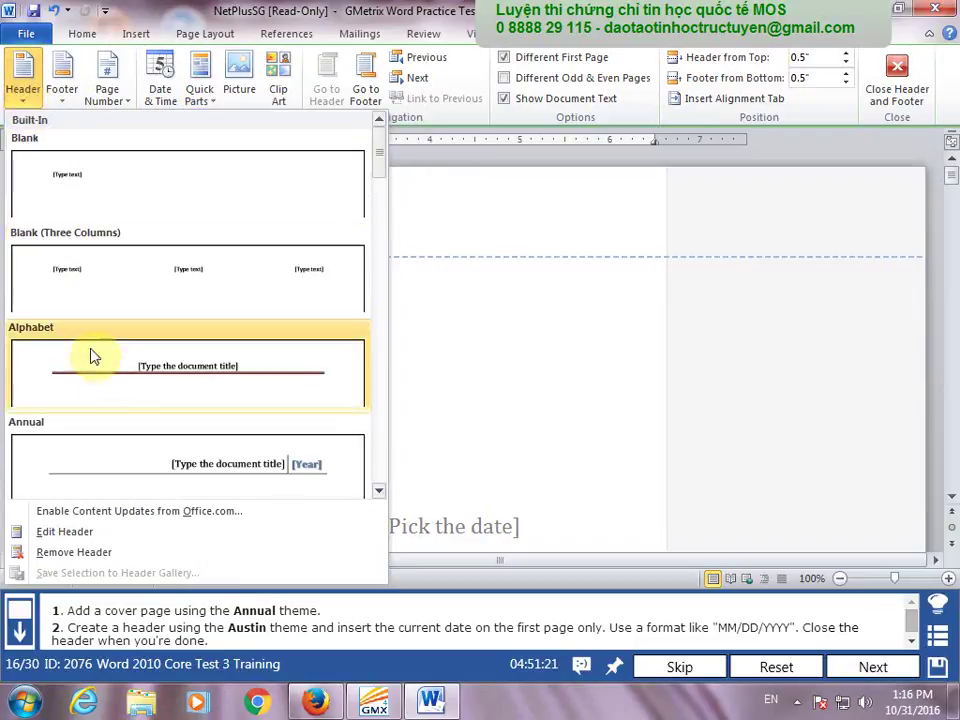
scroll(155, 415, down, 3)
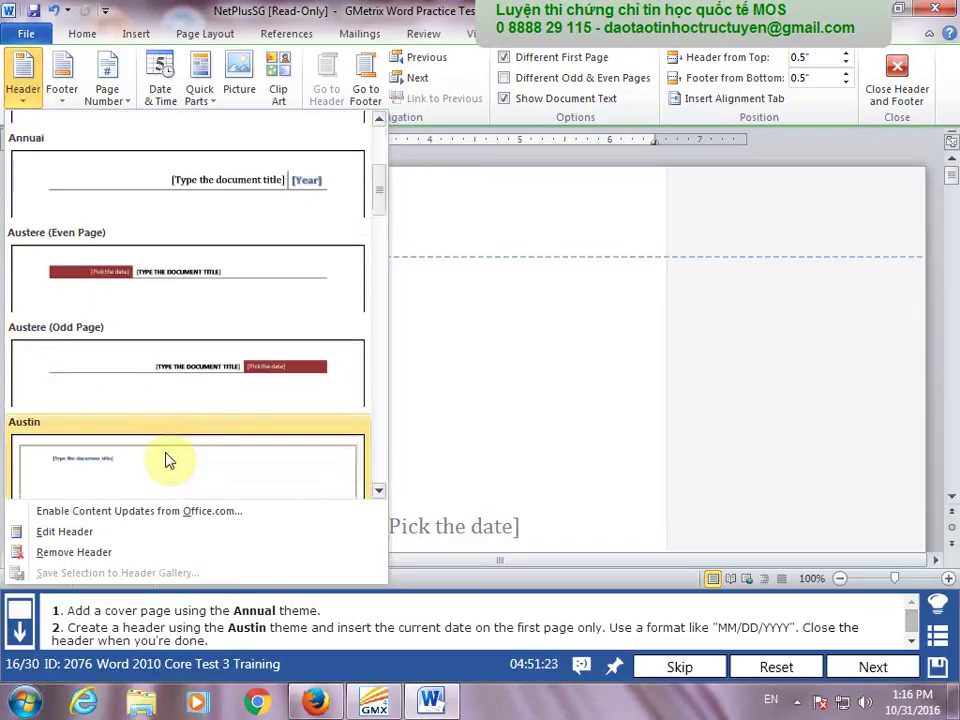
click(167, 461)
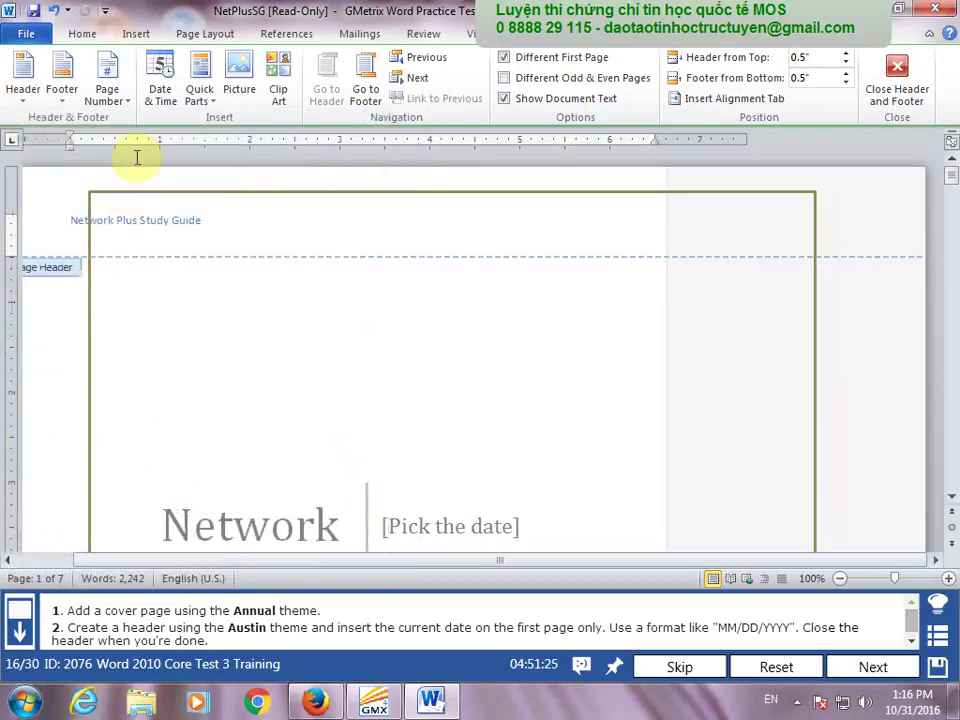
Add the date 10/31/2016 in MM/DD/YYYY format to the header and close header editing
click(161, 70)
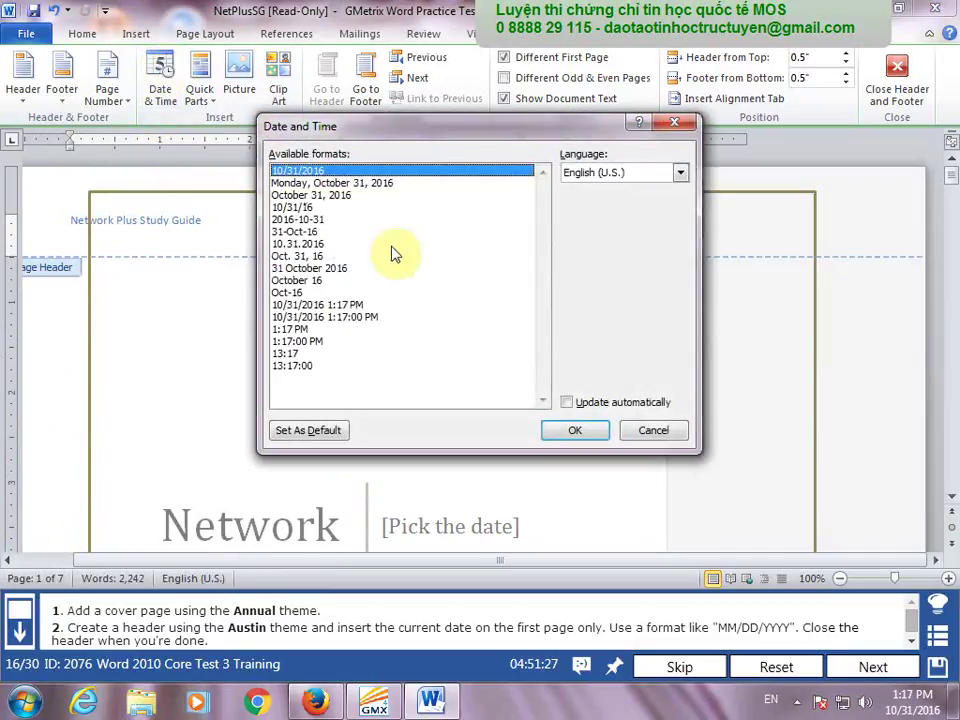
click(577, 432)
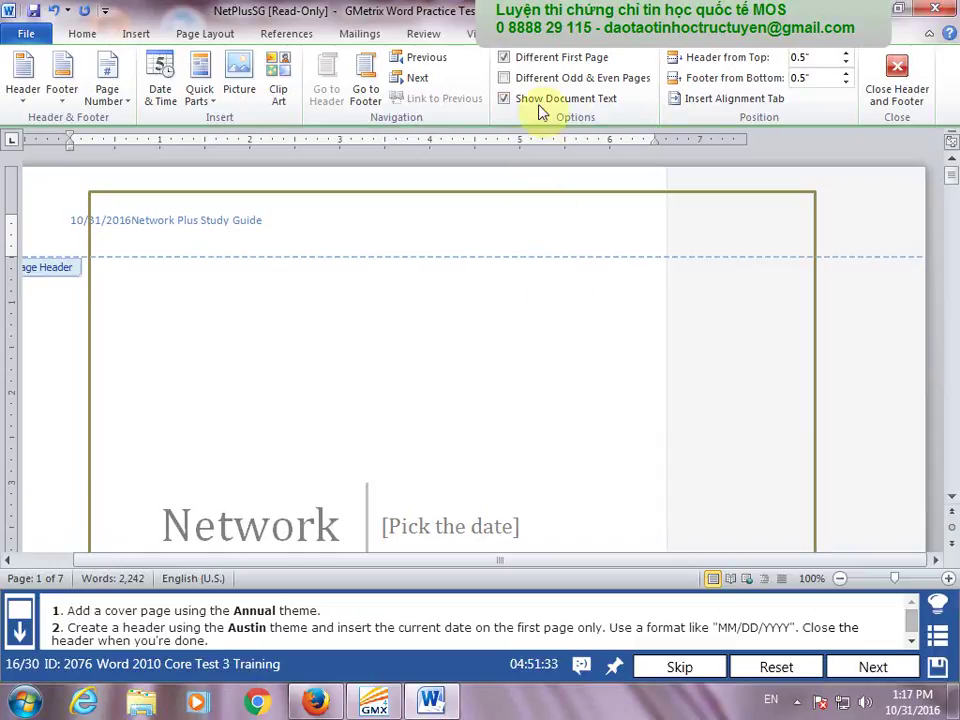
scroll(870, 463, down, 2)
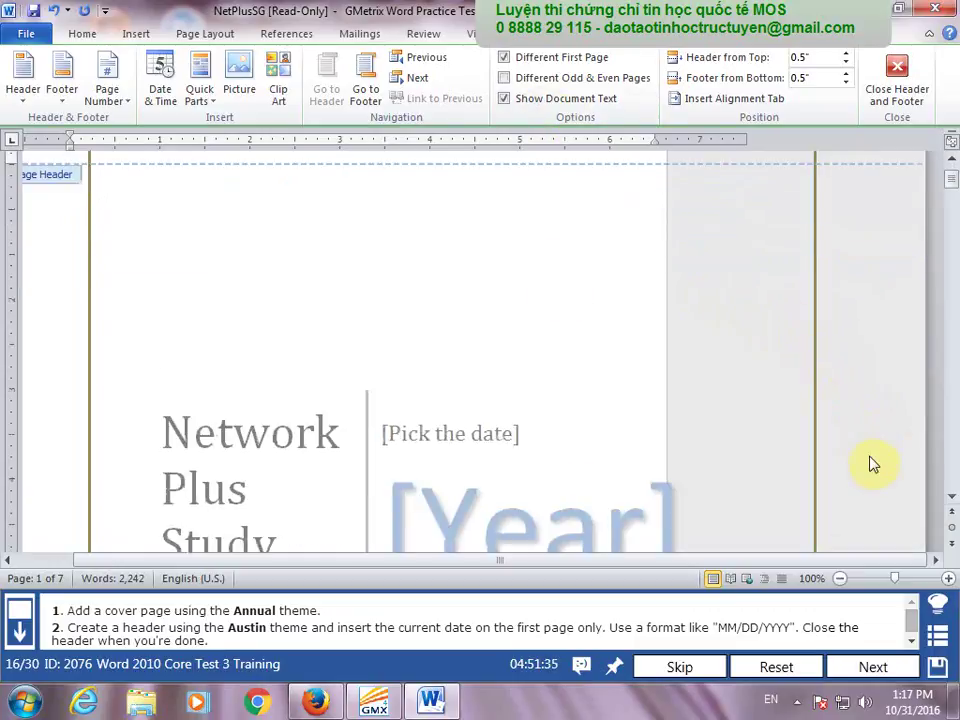
scroll(866, 464, down, 5)
scroll(862, 465, down, 3)
scroll(862, 465, down, 4)
scroll(862, 465, down, 3)
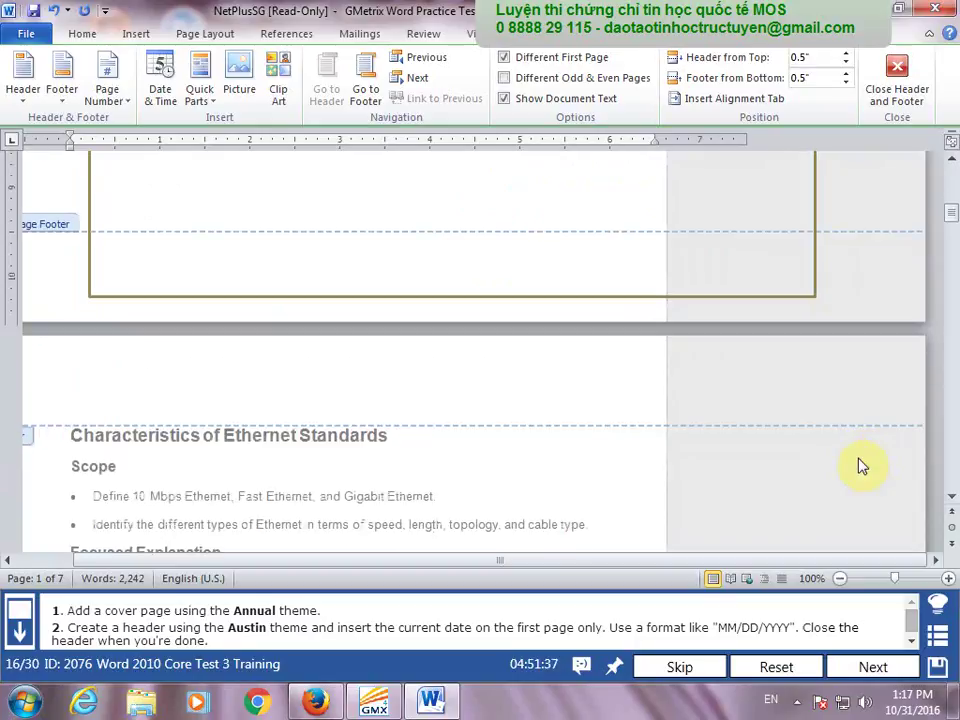
scroll(862, 465, up, 1)
scroll(860, 465, up, 1)
scroll(858, 465, up, 5)
scroll(856, 465, up, 6)
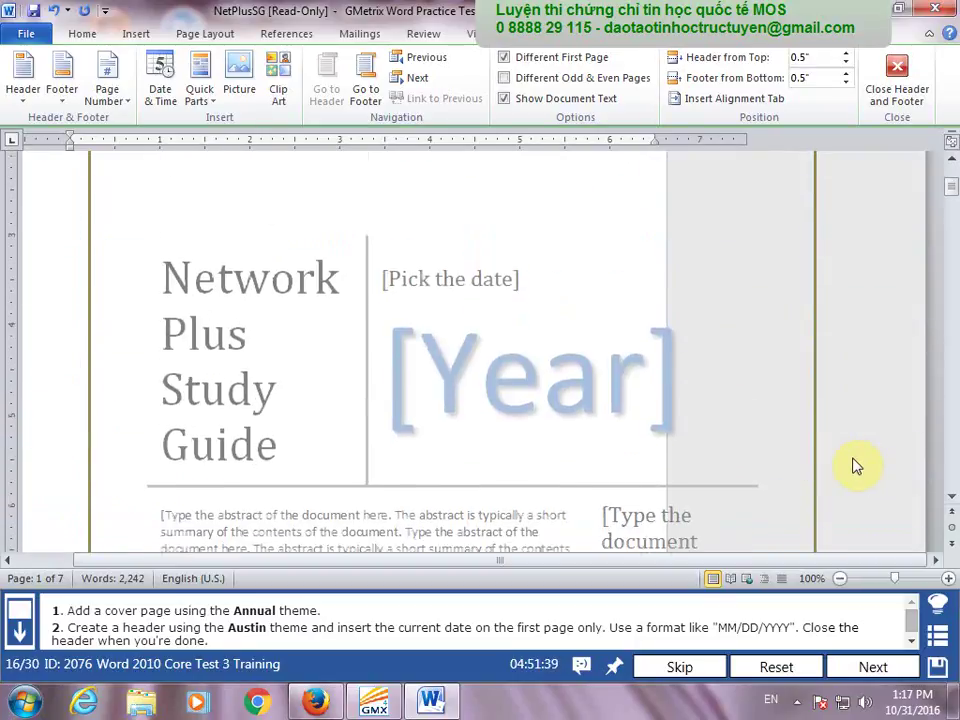
scroll(856, 465, up, 3)
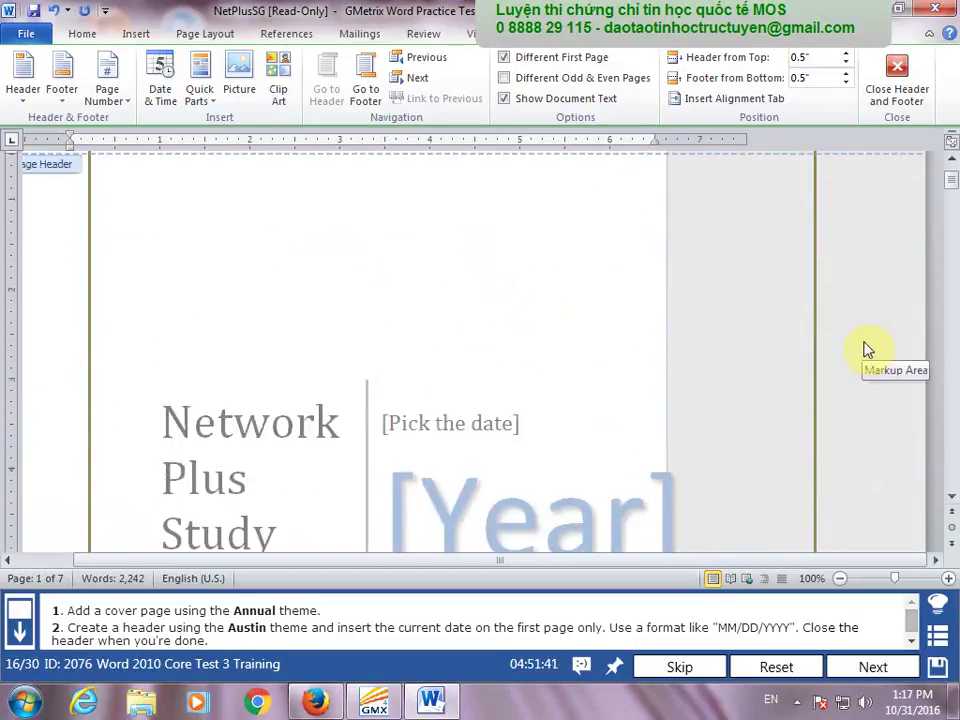
click(908, 96)
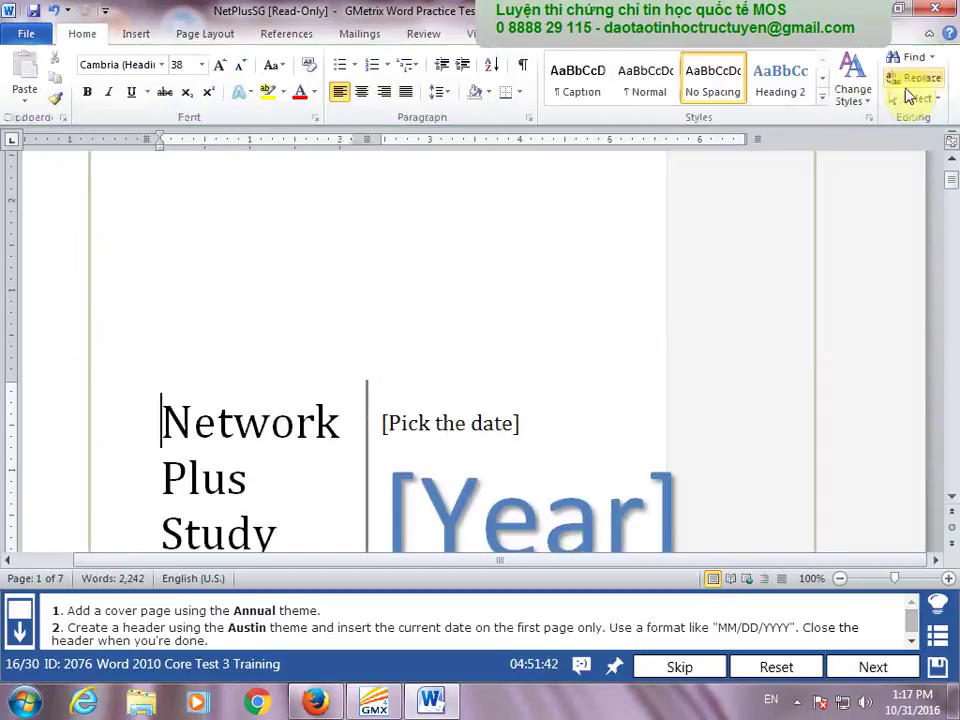
Submit task 16 and move on to the SalesReport page border task
click(881, 672)
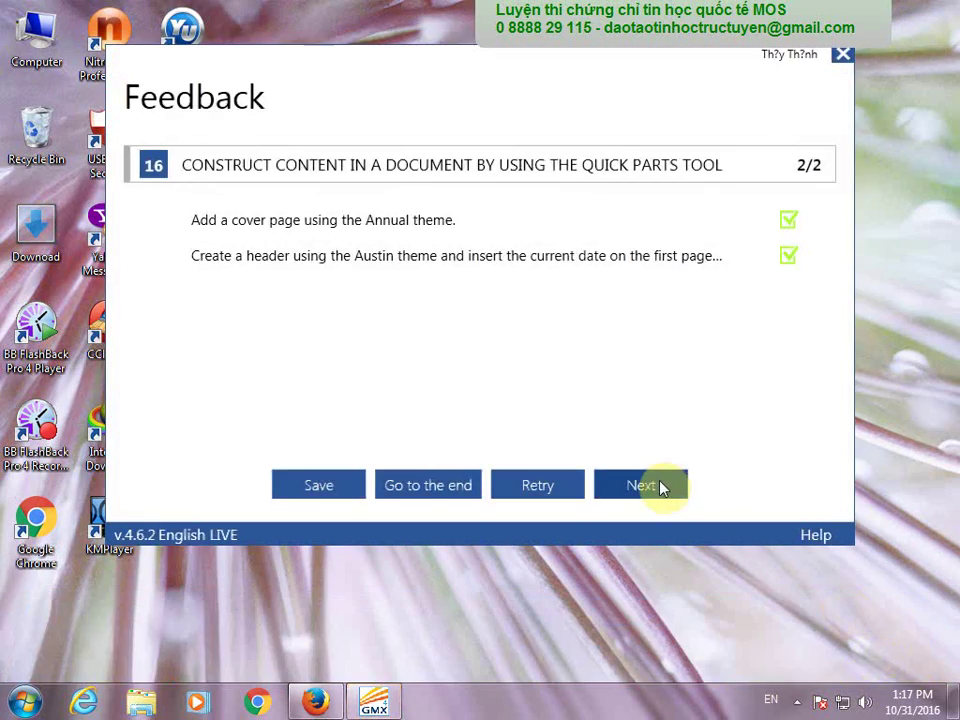
click(660, 487)
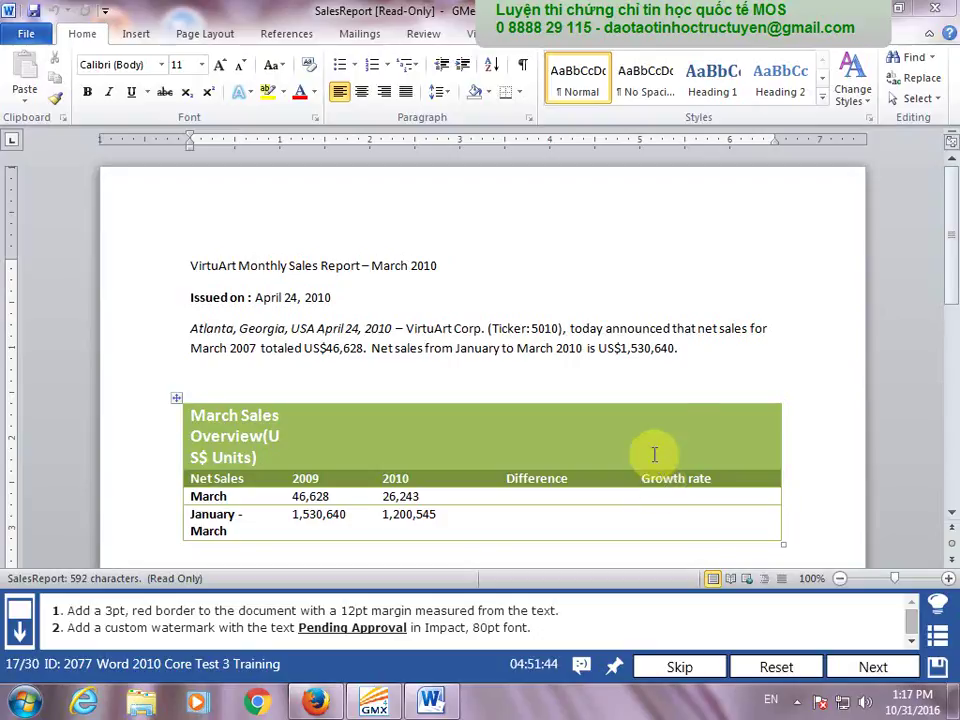
click(218, 35)
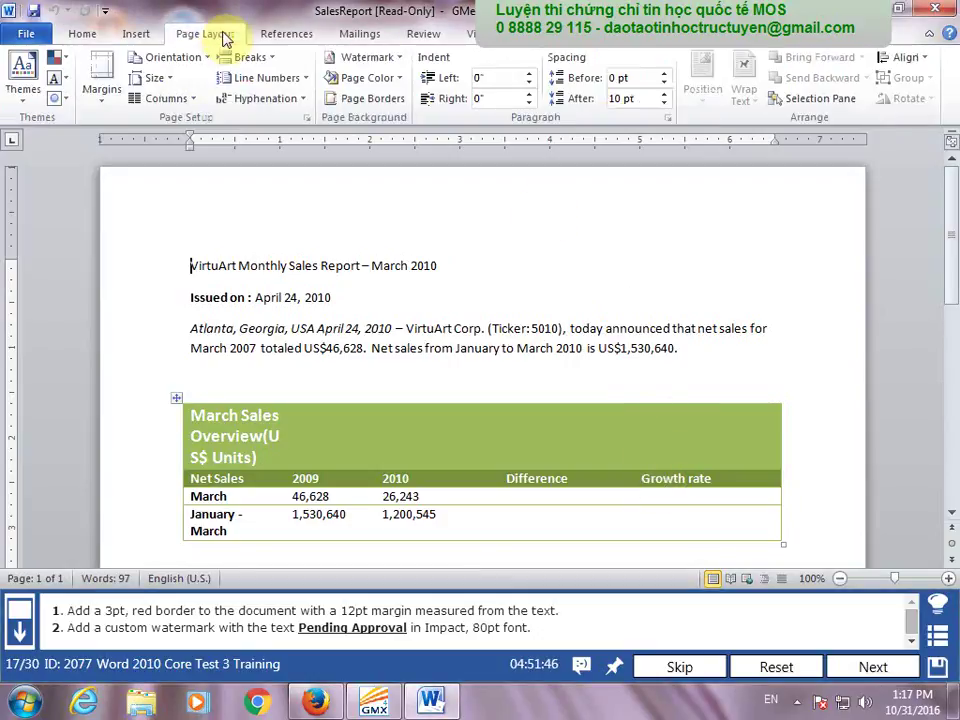
click(385, 98)
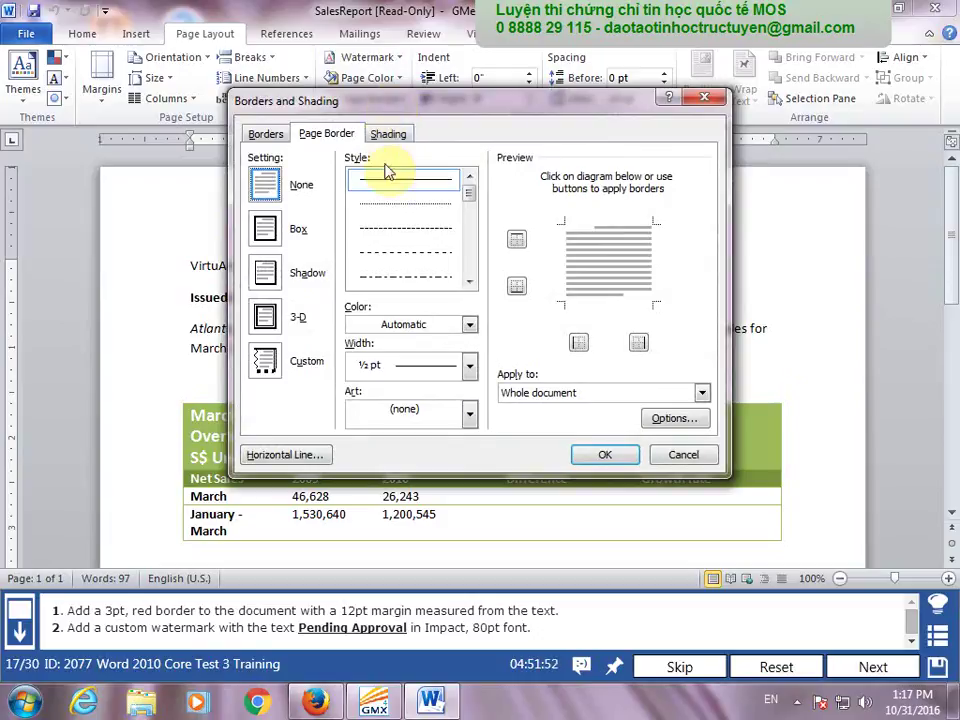
Choose a Box page border 3 pt wide in red, then bring up its margin options
click(264, 229)
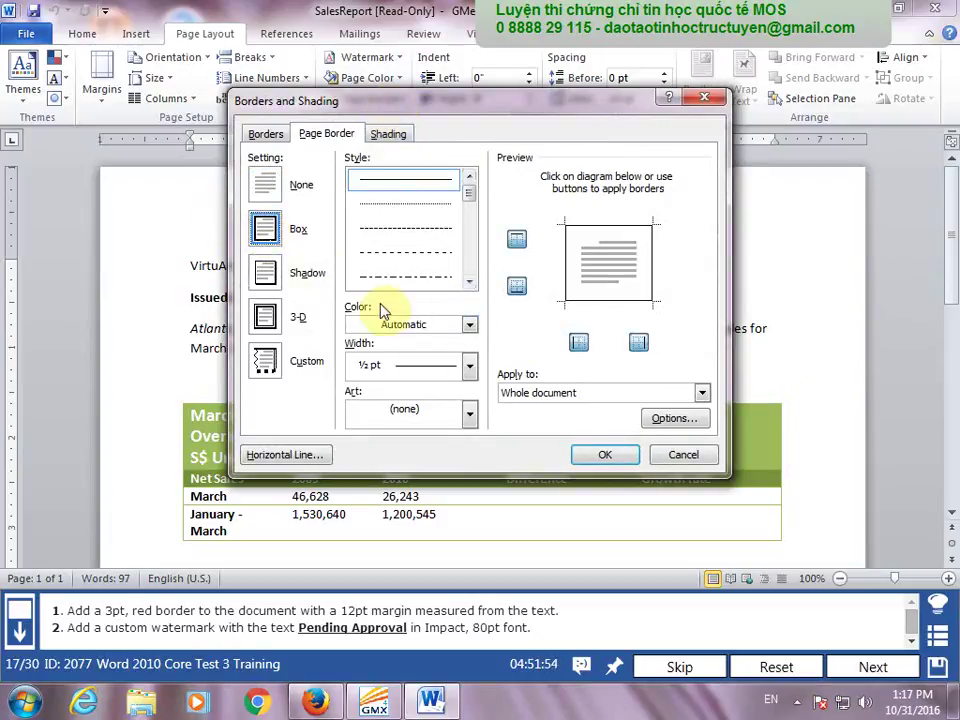
click(469, 366)
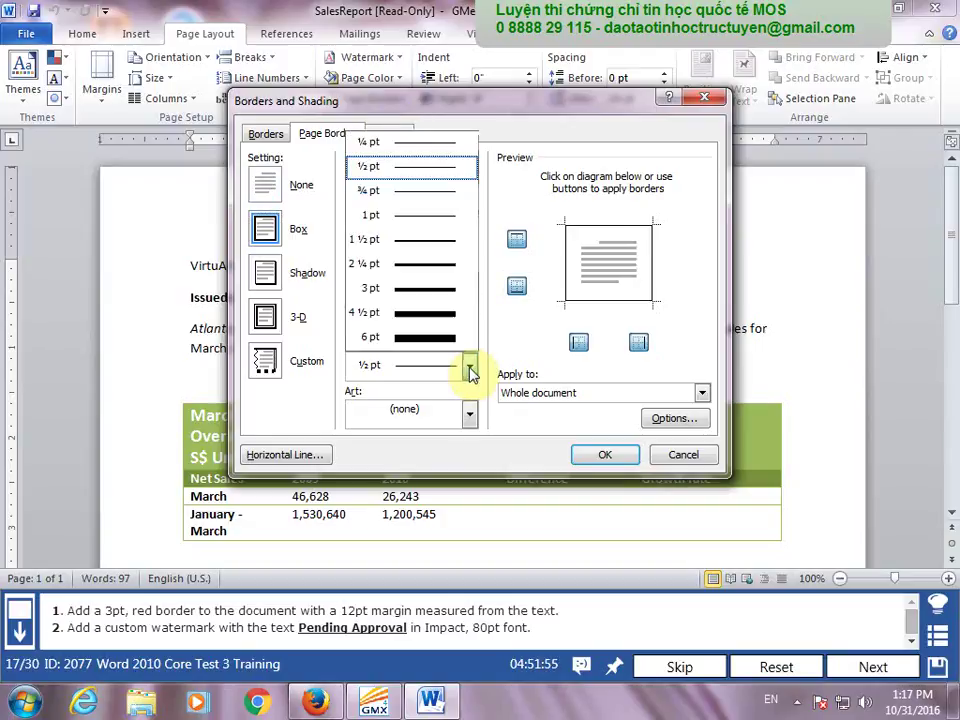
click(435, 289)
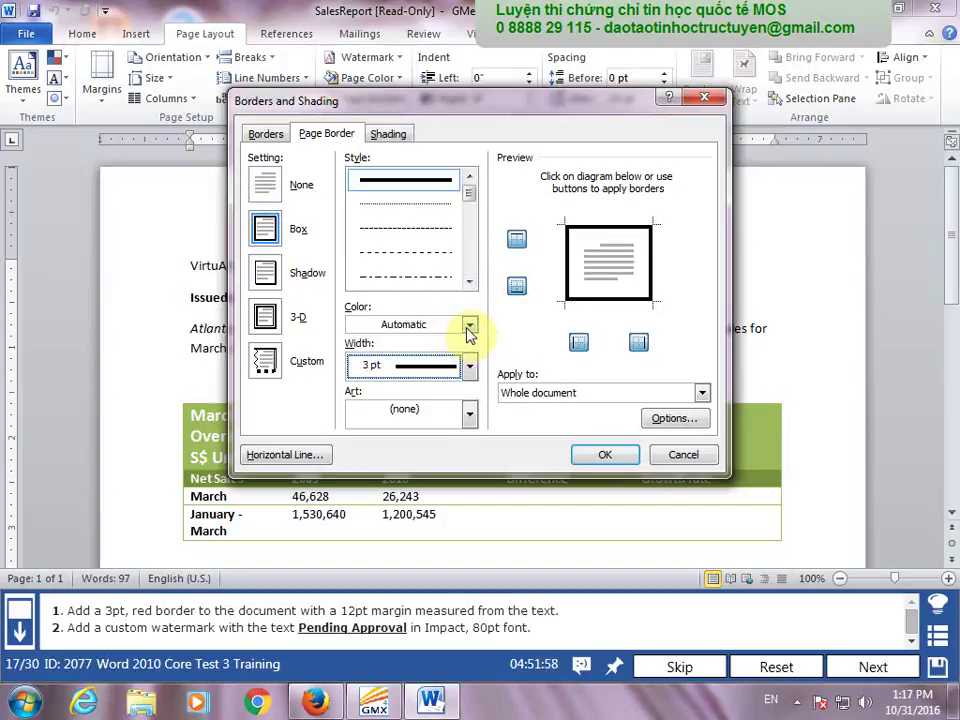
click(469, 326)
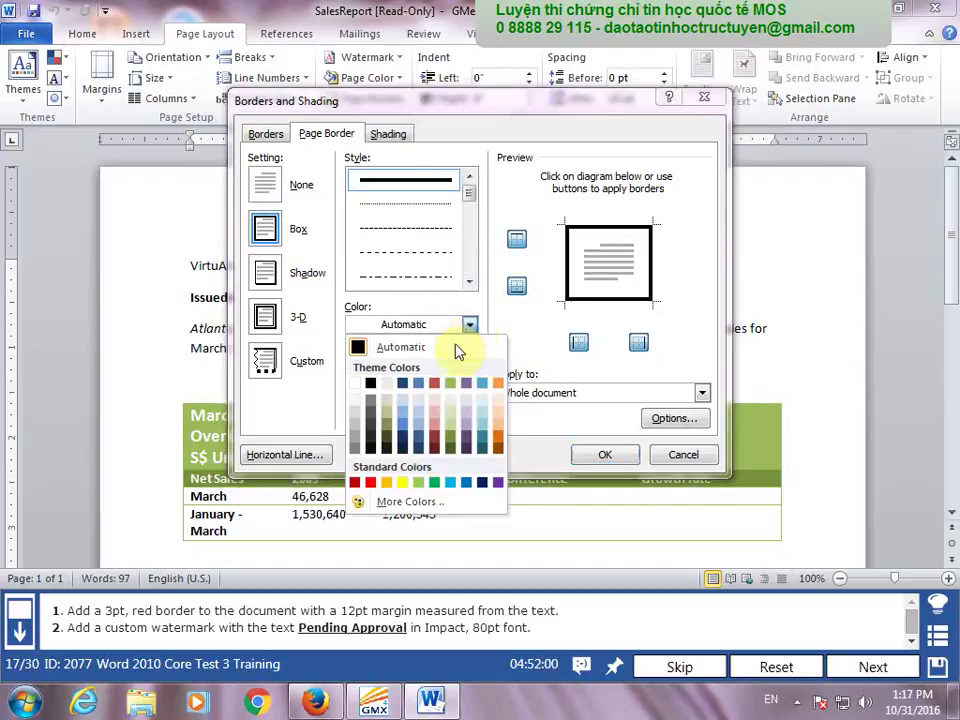
click(370, 482)
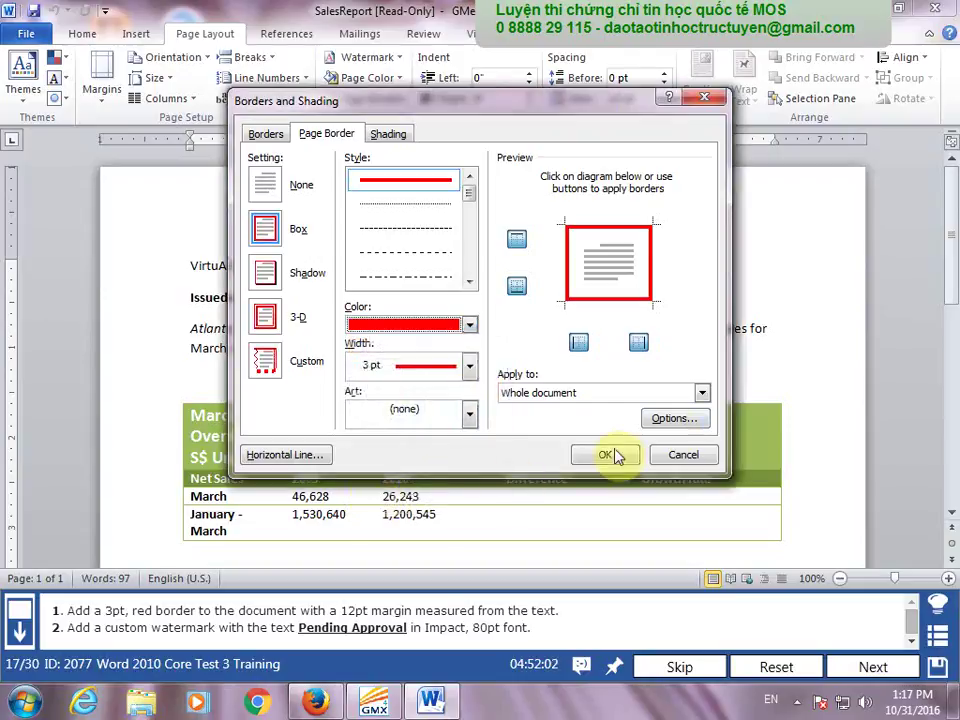
click(700, 425)
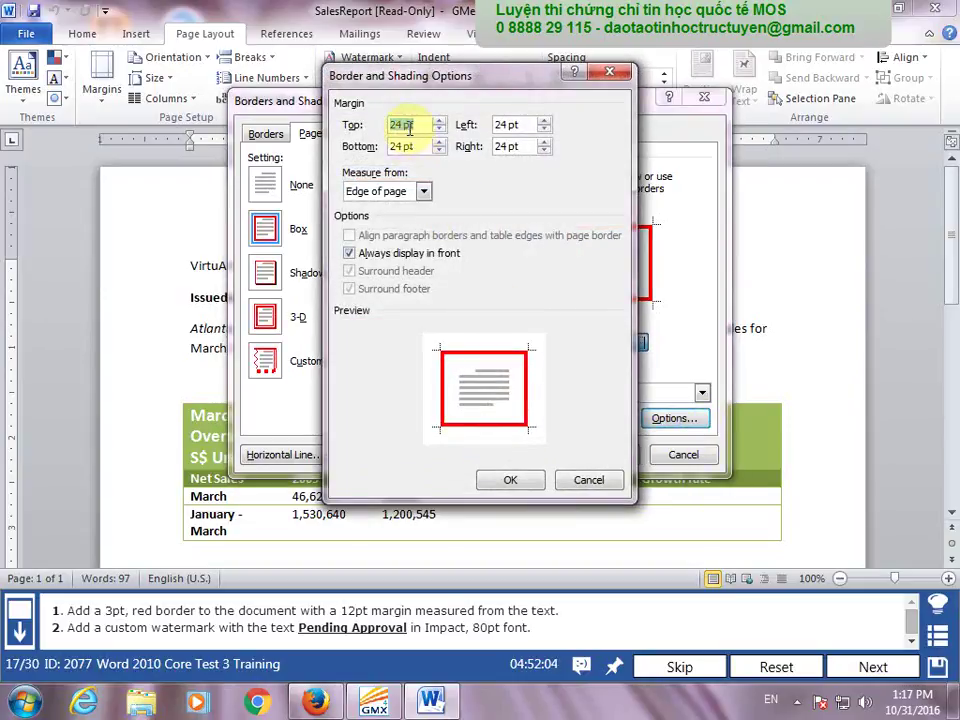
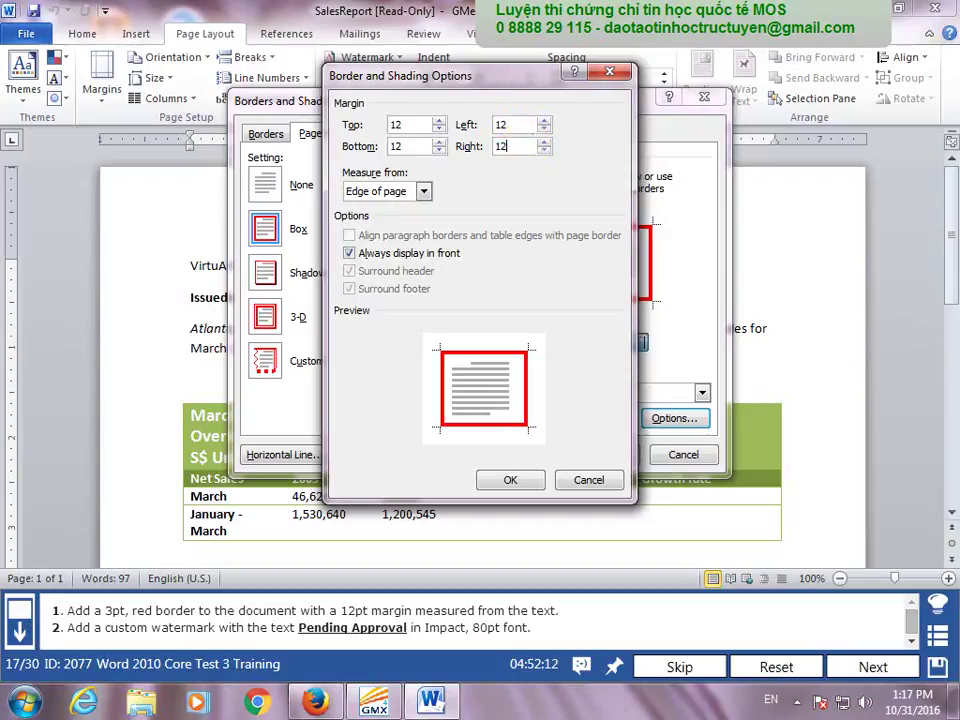
Confirm the 12 pt border margins and apply the red box page border
click(505, 480)
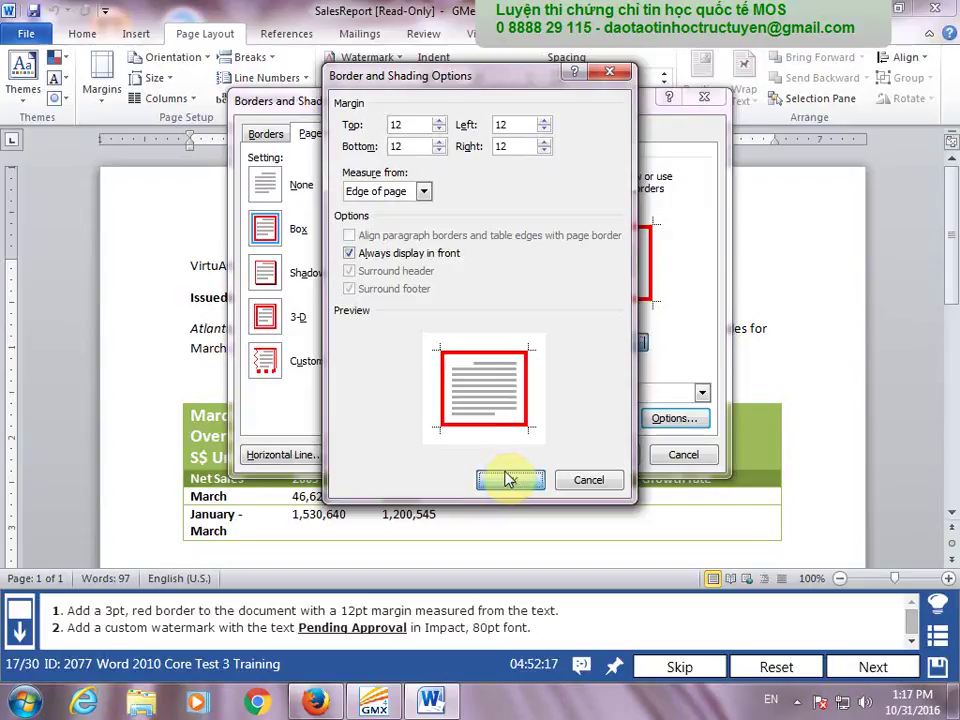
click(609, 455)
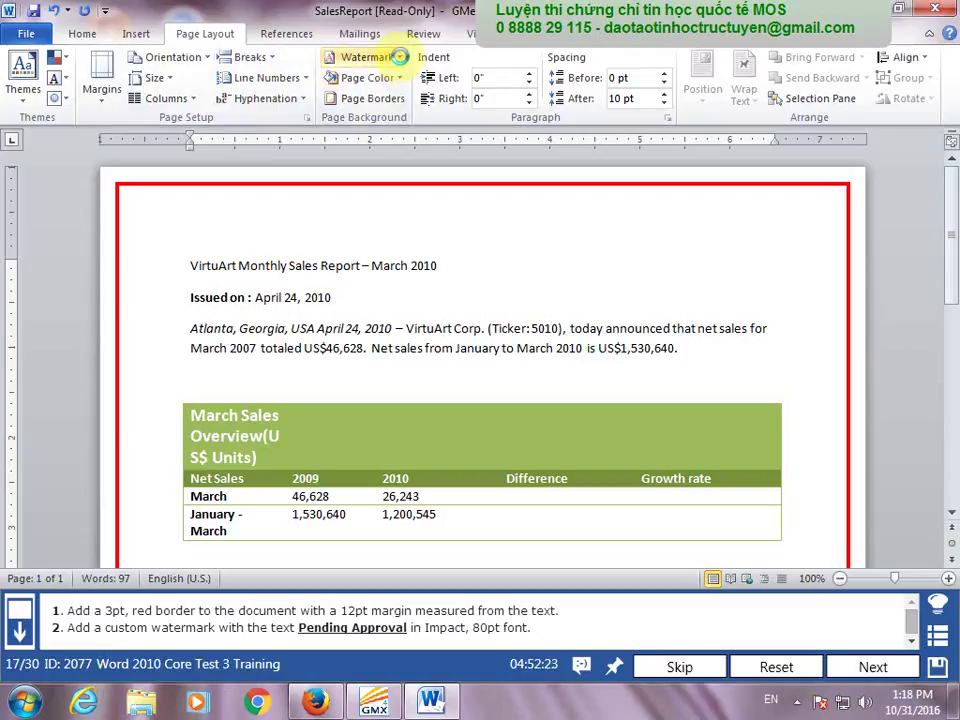
Start a custom text watermark and select the existing ASAP text to replace it
click(399, 57)
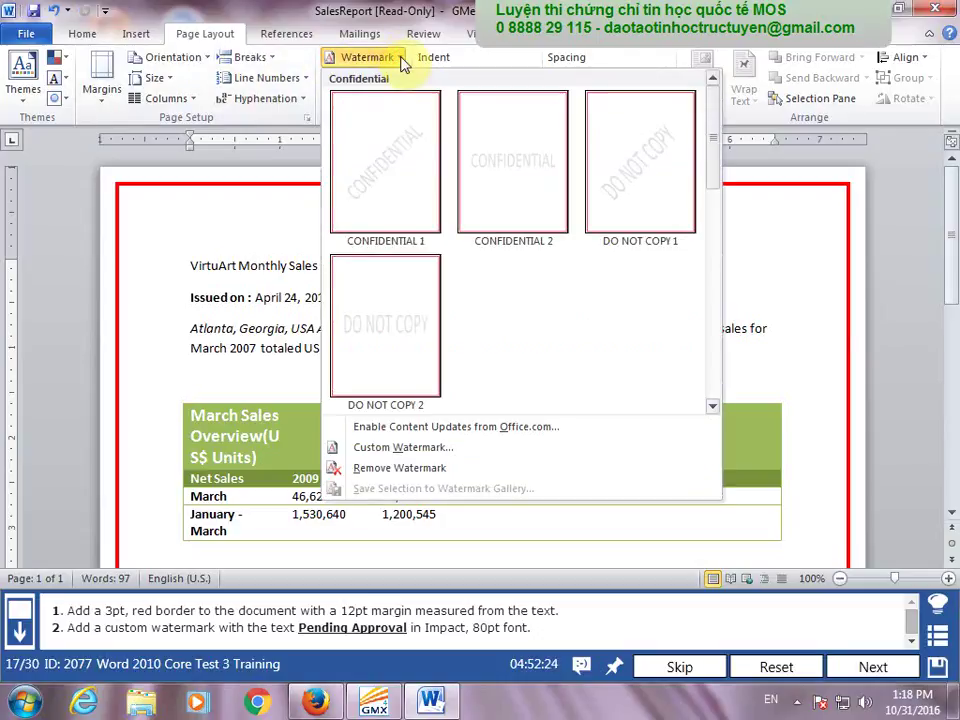
click(392, 455)
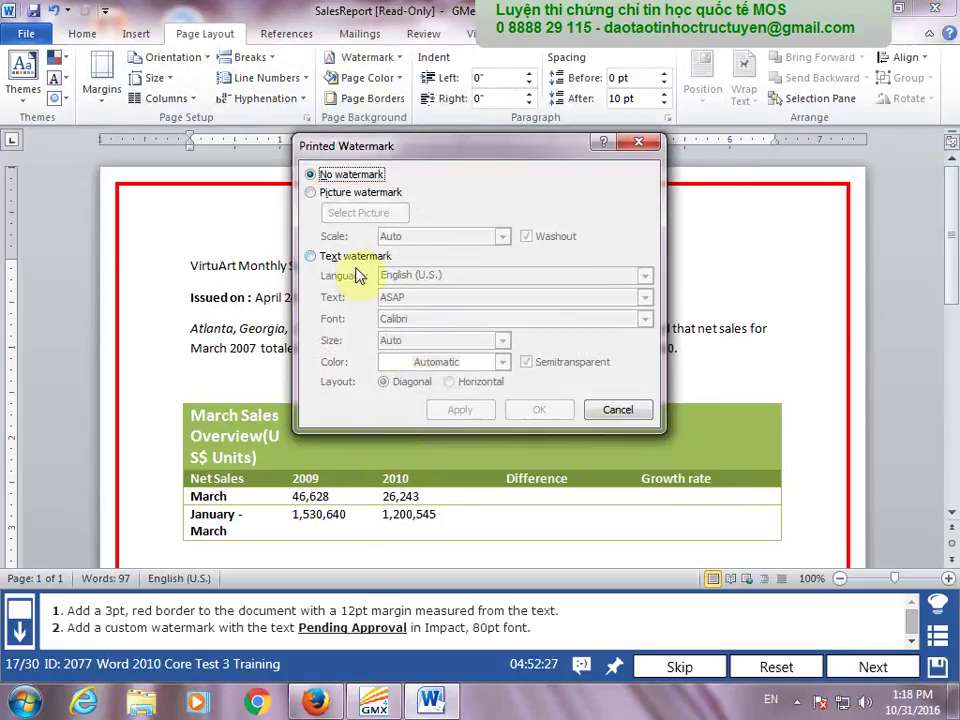
click(356, 258)
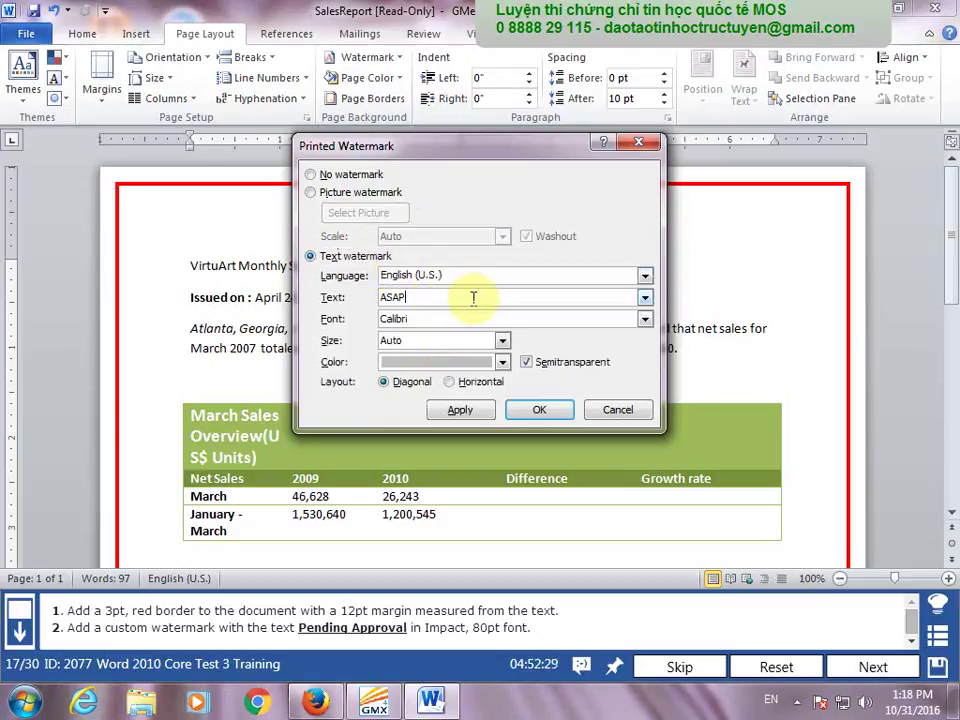
drag(473, 297, 363, 303)
text(Pending Approval)
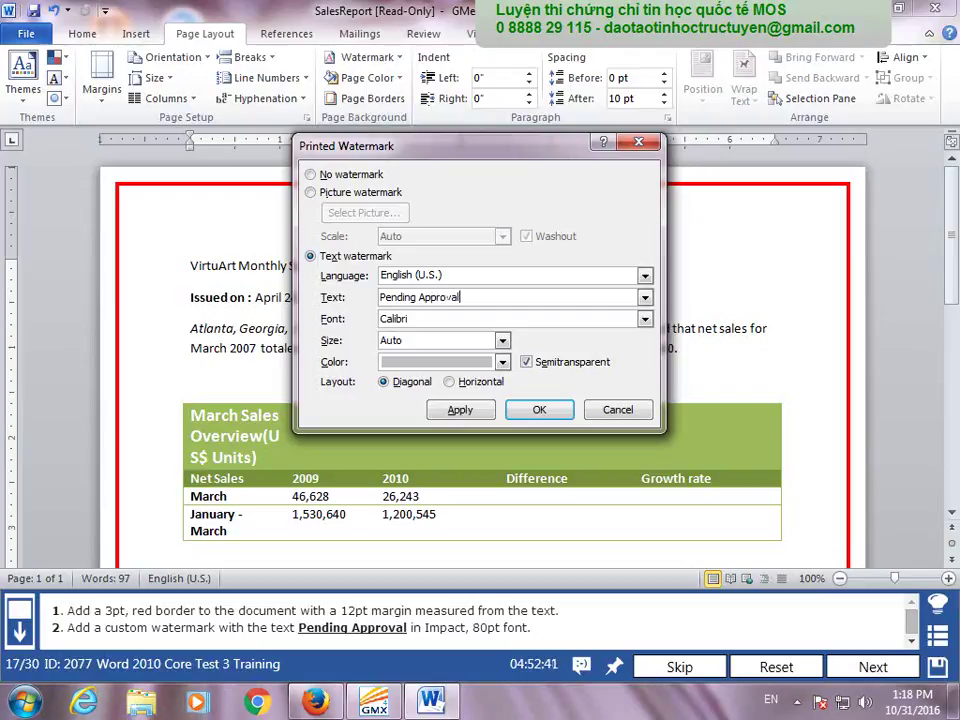
Set the Pending Approval watermark font to Impact
click(644, 319)
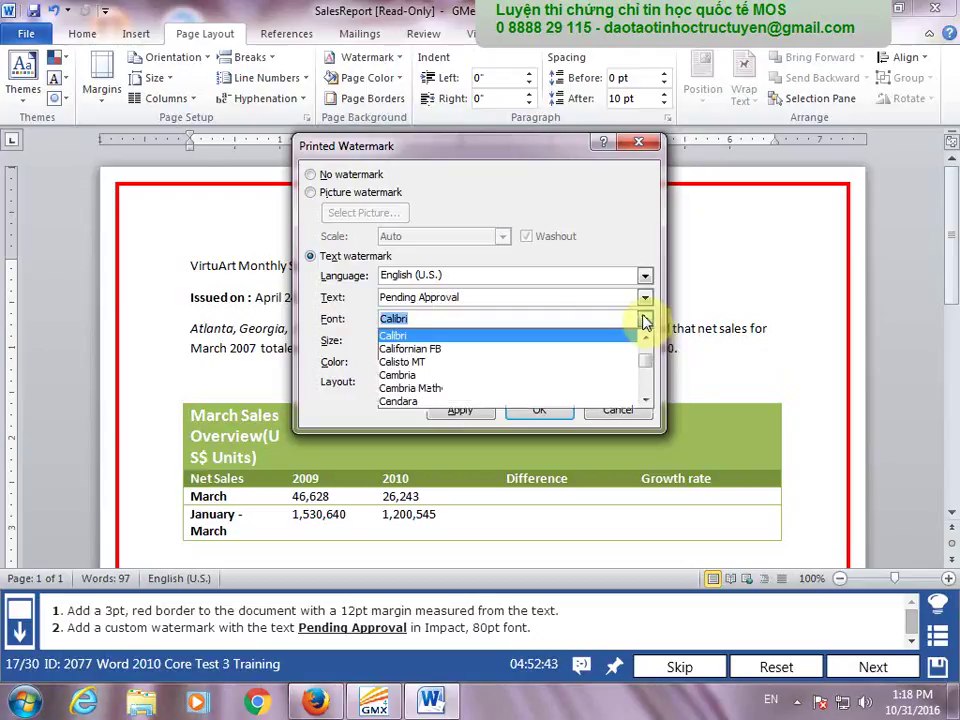
scroll(645, 393, down, 3)
scroll(647, 393, down, 2)
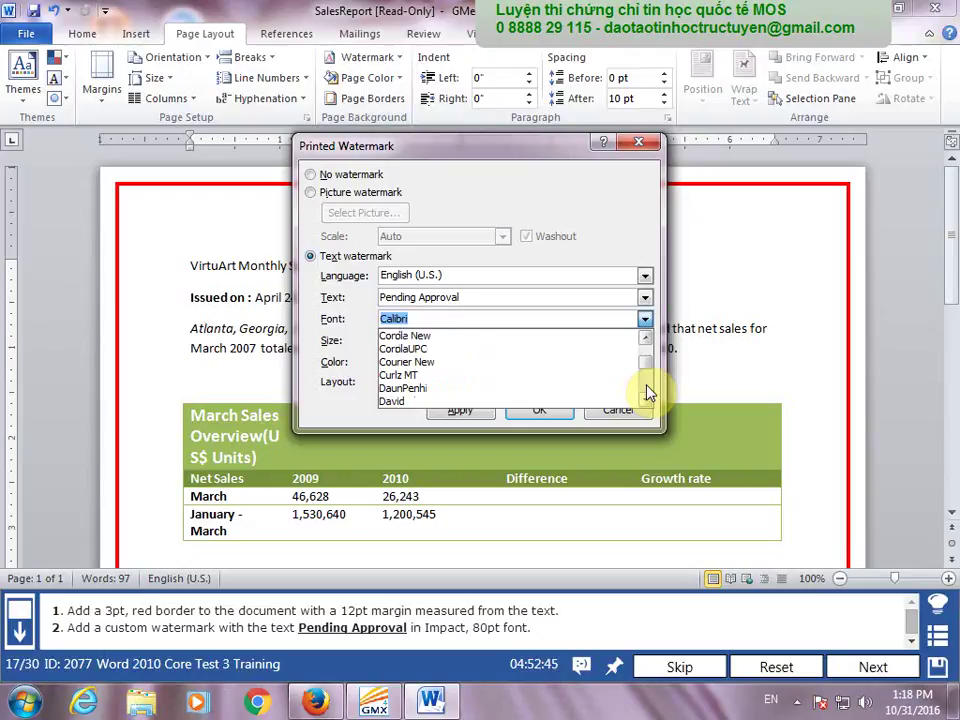
scroll(647, 393, down, 10)
scroll(647, 393, down, 3)
scroll(647, 393, down, 3)
scroll(647, 392, down, 3)
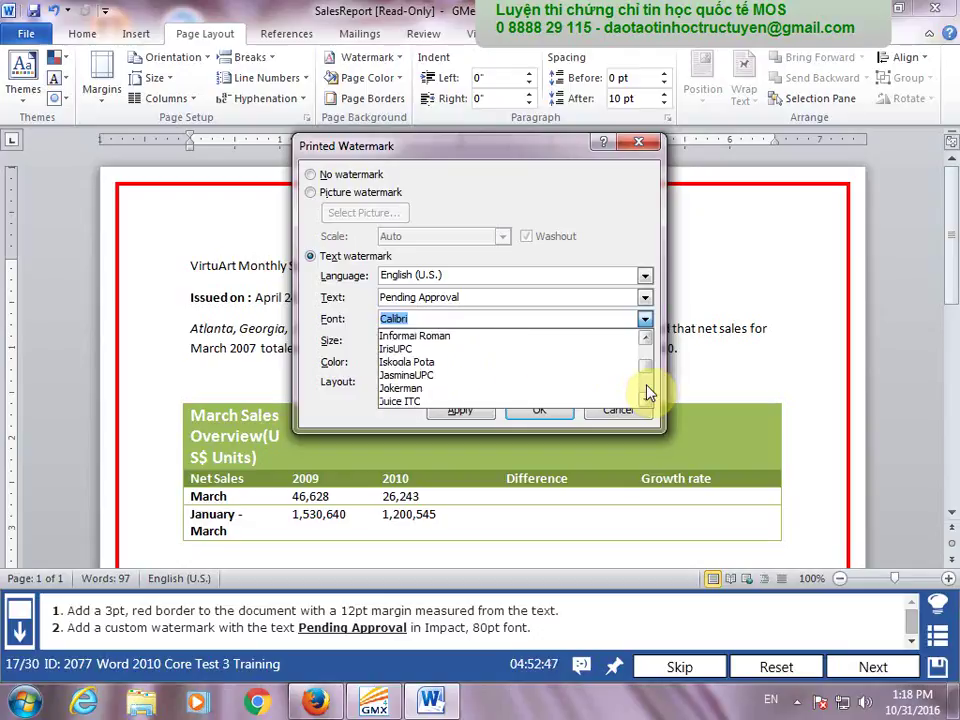
click(647, 340)
click(647, 341)
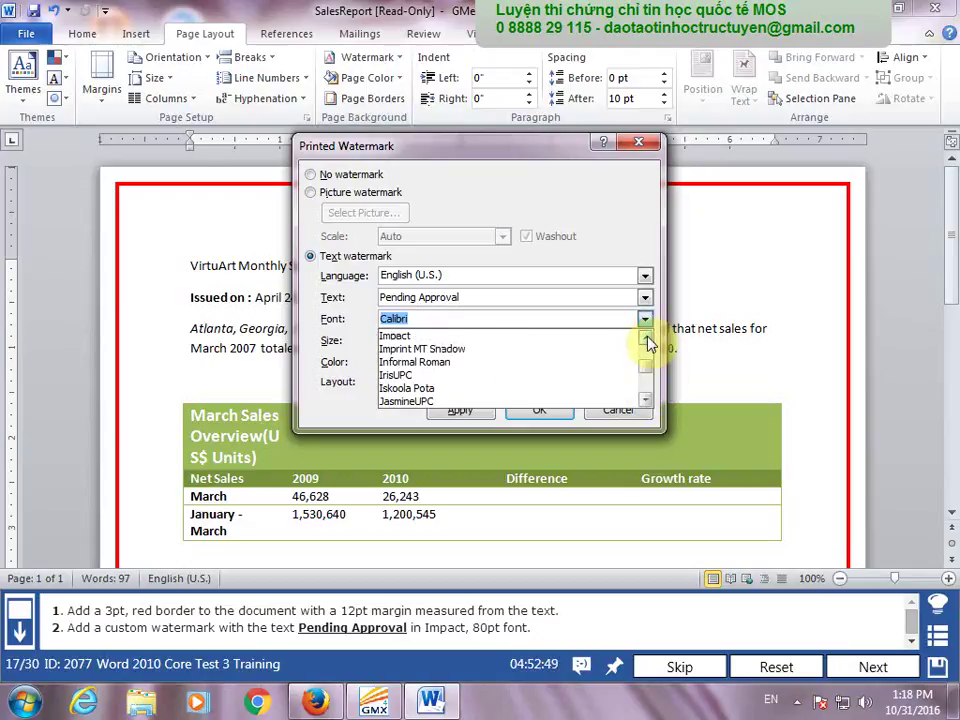
click(600, 336)
Set the watermark size to 80 and apply it
click(502, 340)
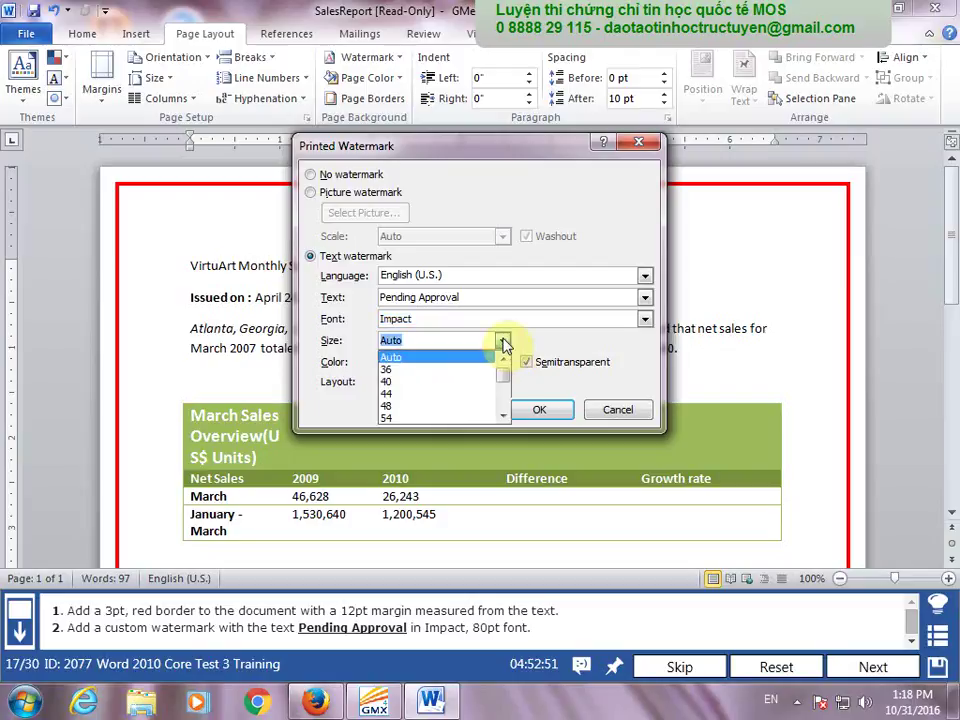
click(505, 416)
click(505, 416)
click(504, 416)
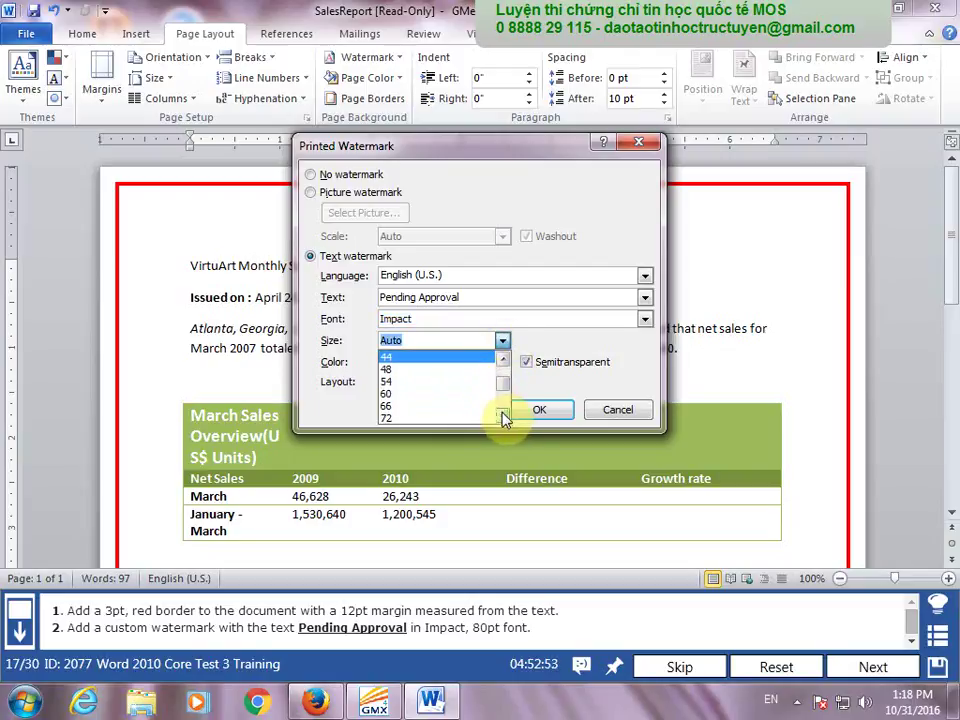
click(503, 416)
click(467, 417)
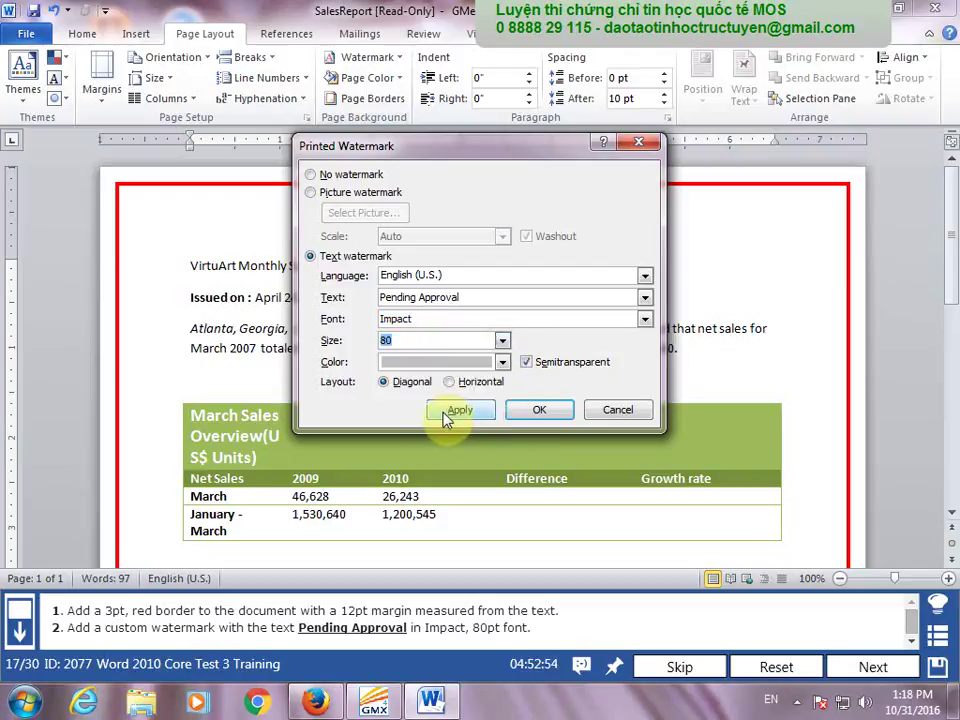
click(546, 408)
Submit the page background task and continue past the feedback to task 18
scroll(700, 402, down, 3)
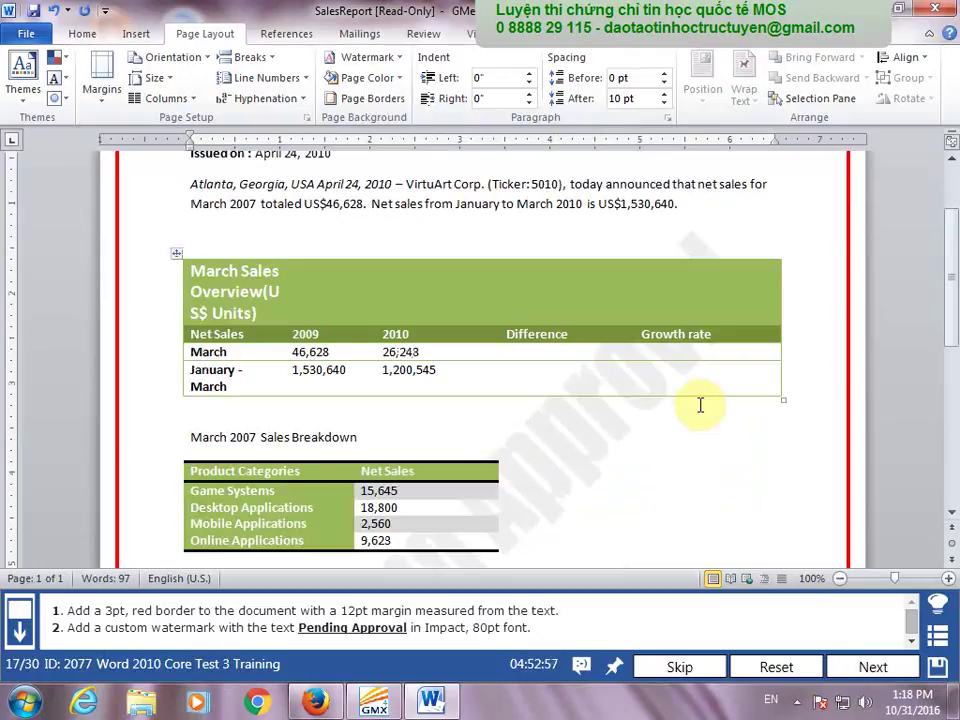
scroll(700, 403, down, 3)
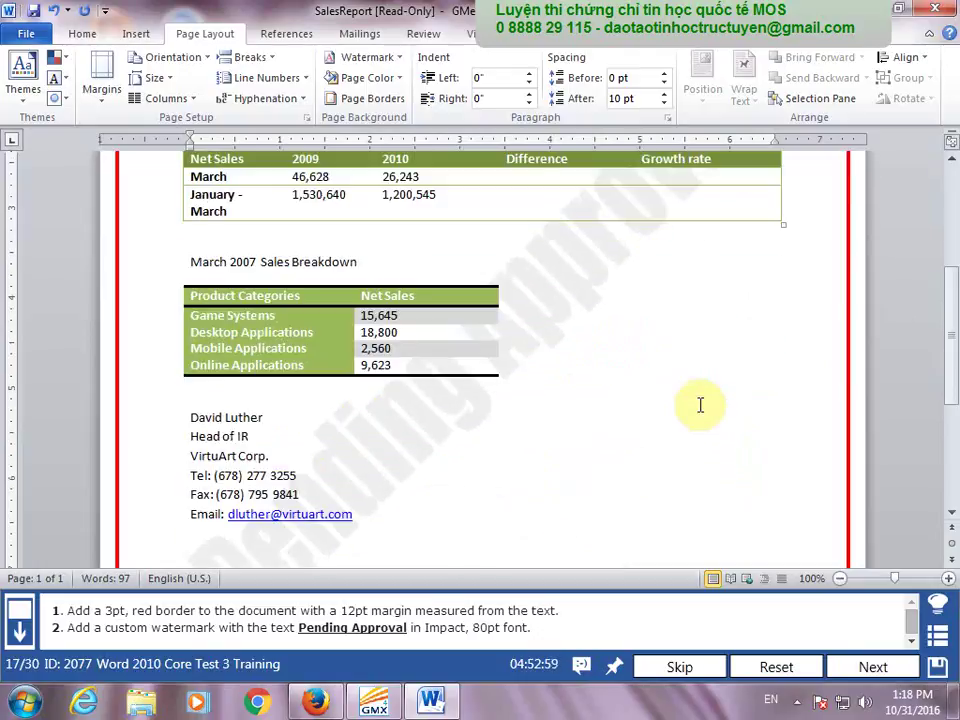
click(893, 667)
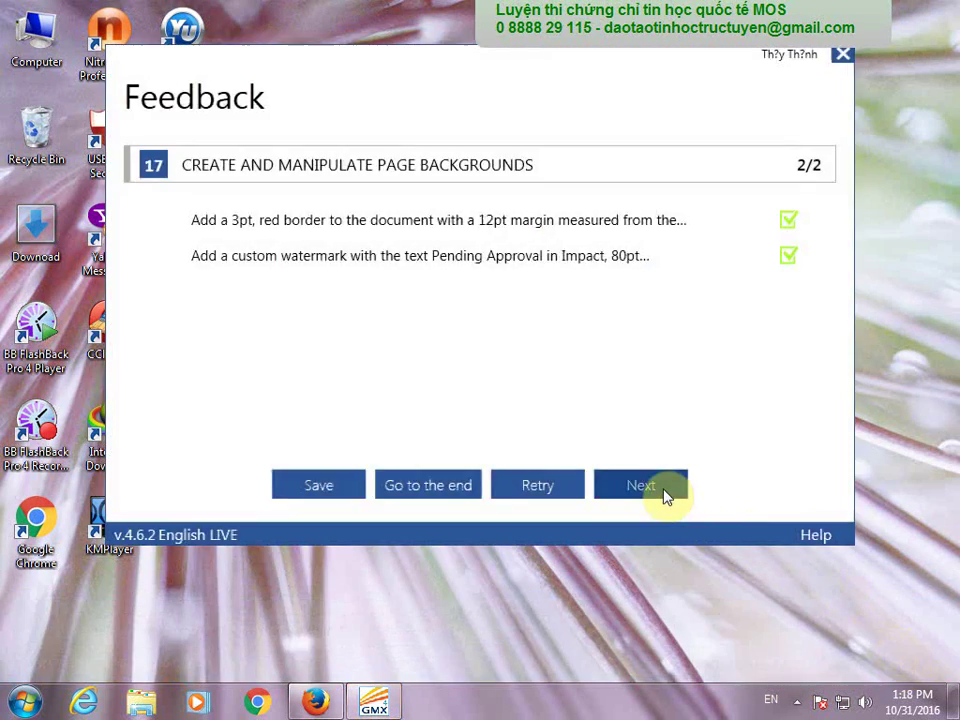
click(664, 495)
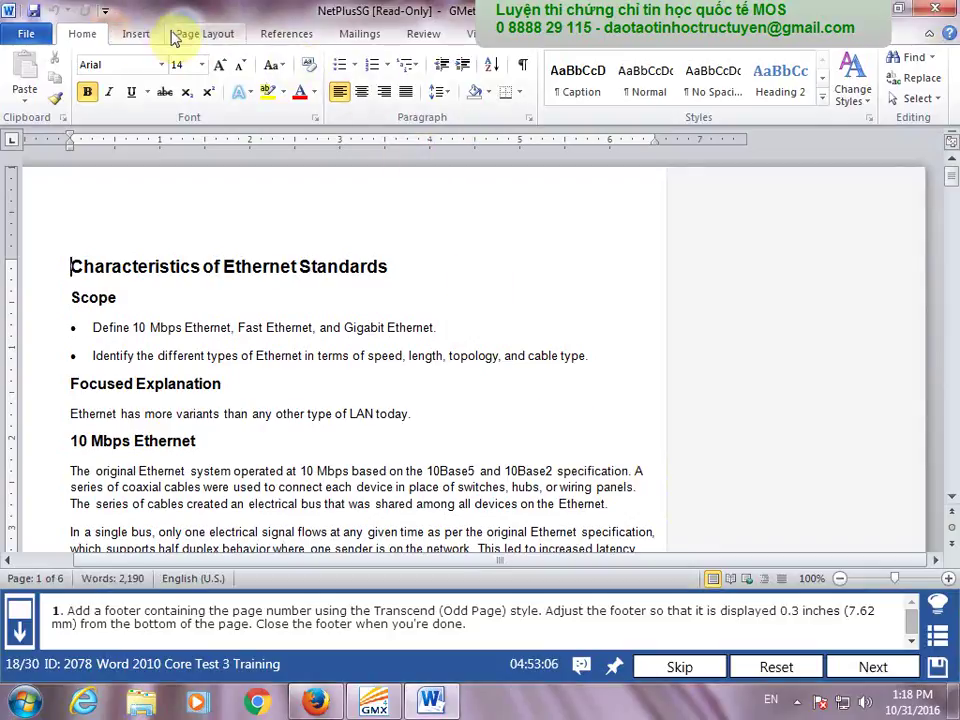
Insert the Transcend (Odd Page) footer with page numbers
click(137, 33)
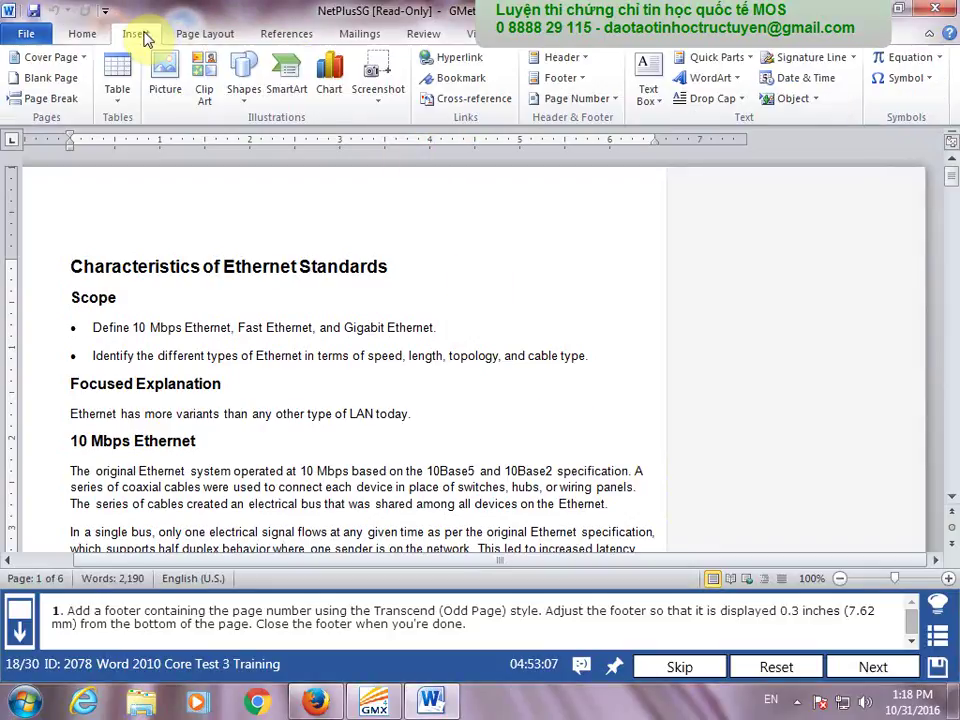
click(580, 78)
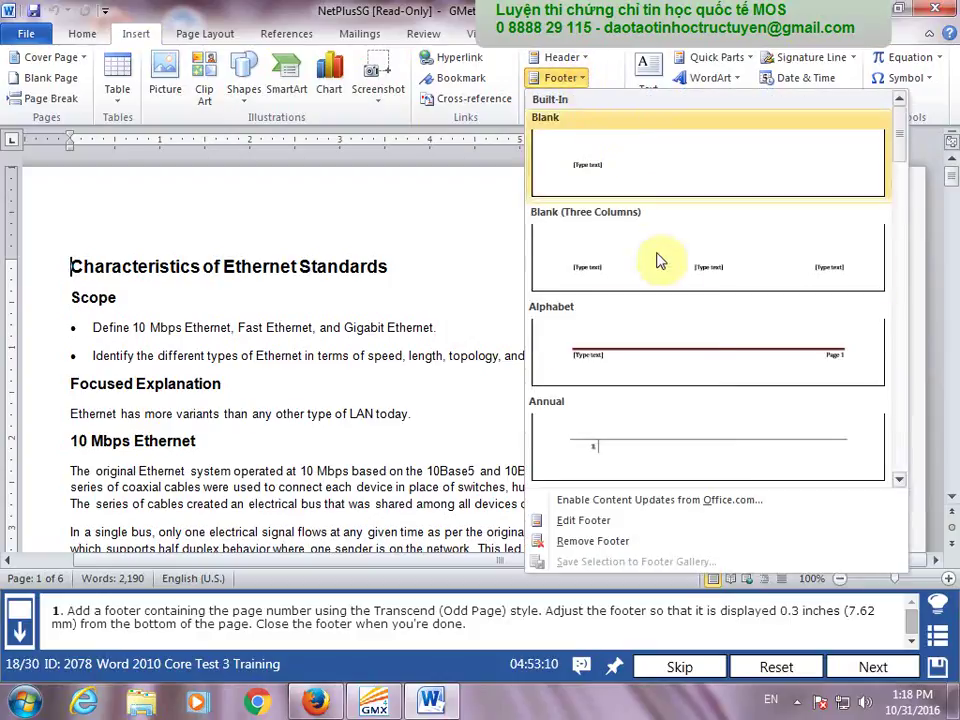
scroll(727, 383, down, 3)
scroll(727, 383, down, 5)
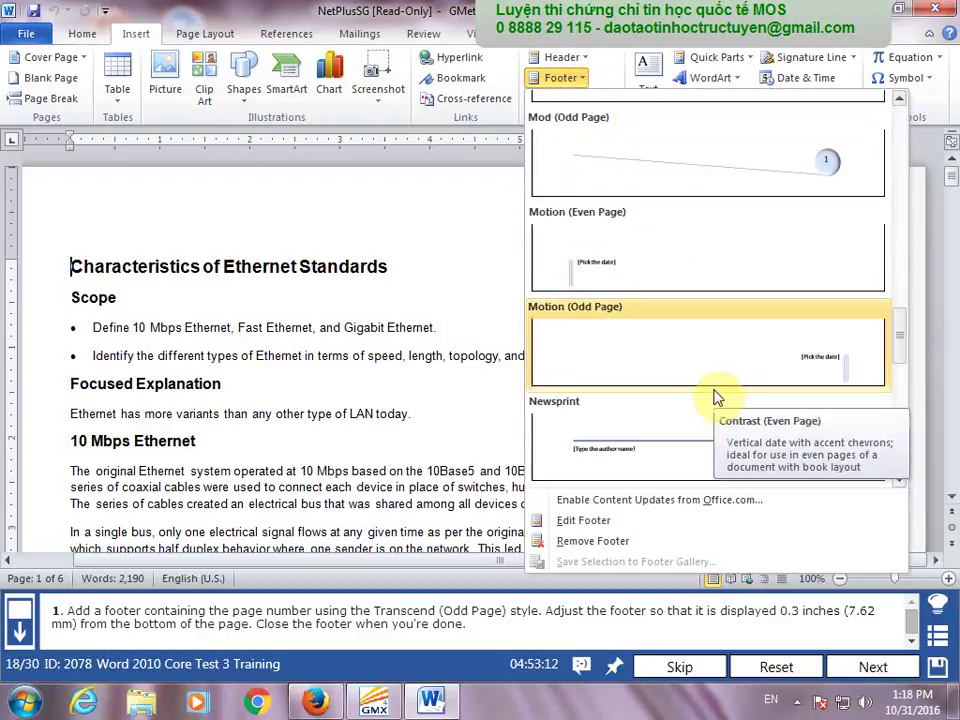
scroll(715, 397, down, 3)
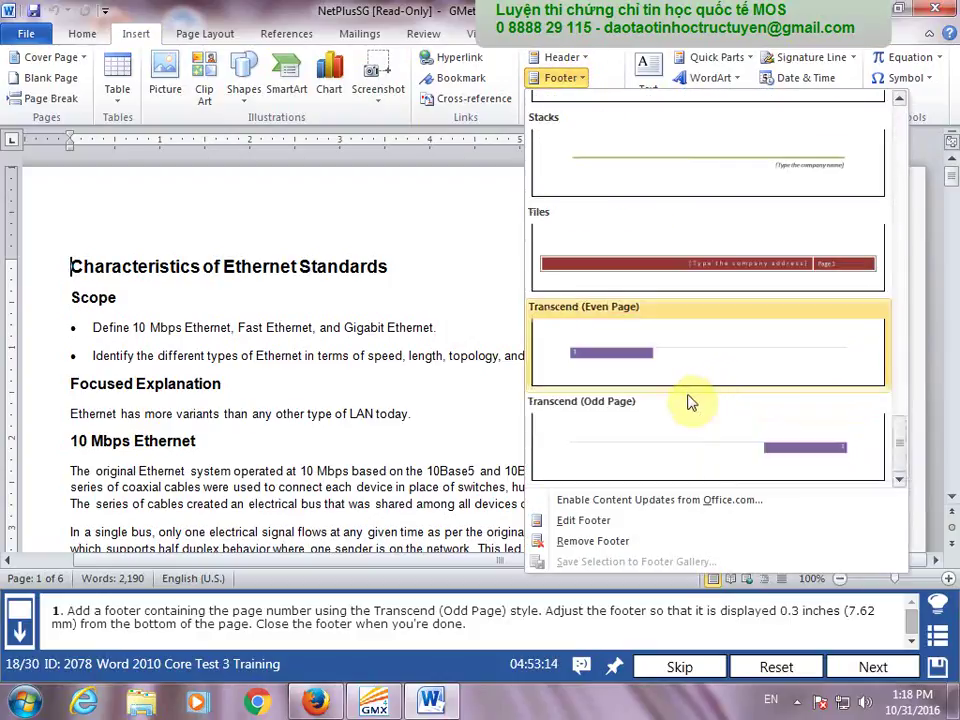
click(629, 437)
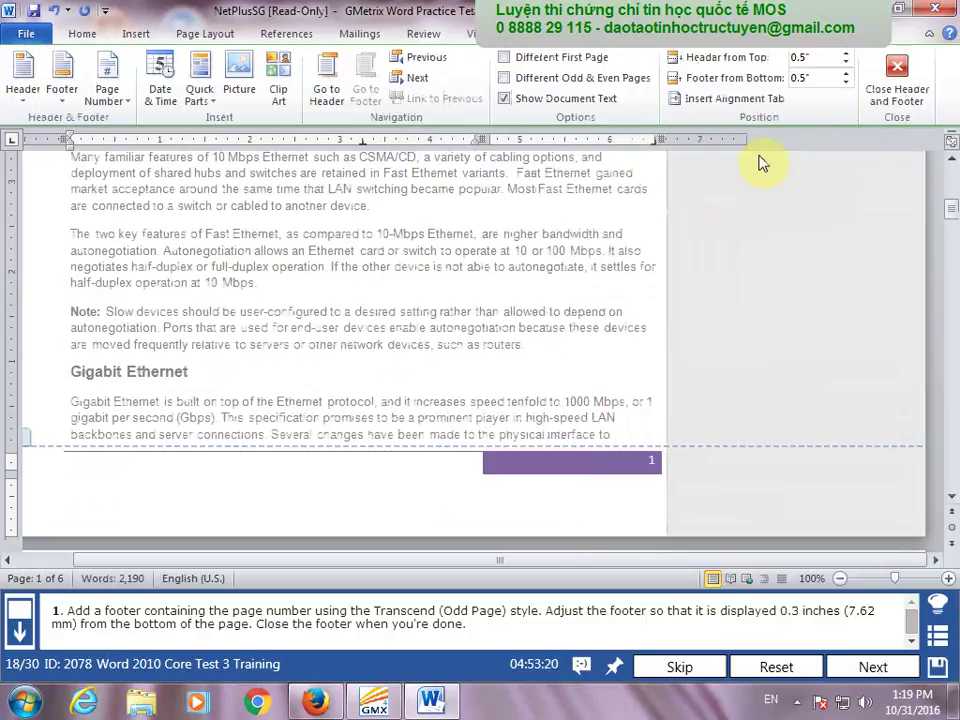
Set the footer 0.3" from the page bottom and close footer editing
click(846, 84)
click(846, 84)
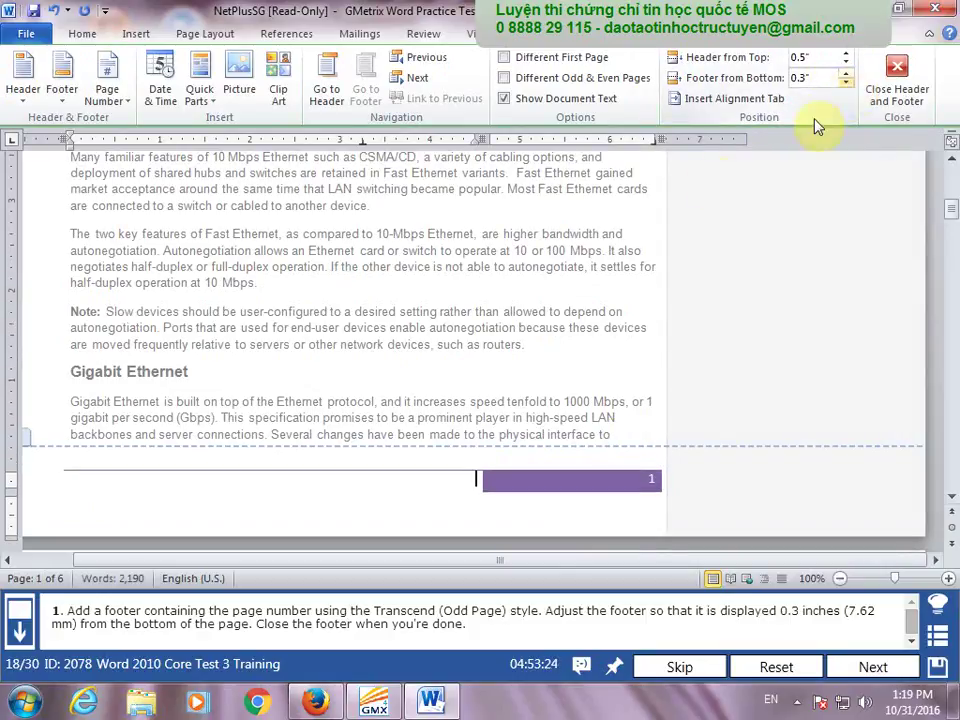
click(895, 88)
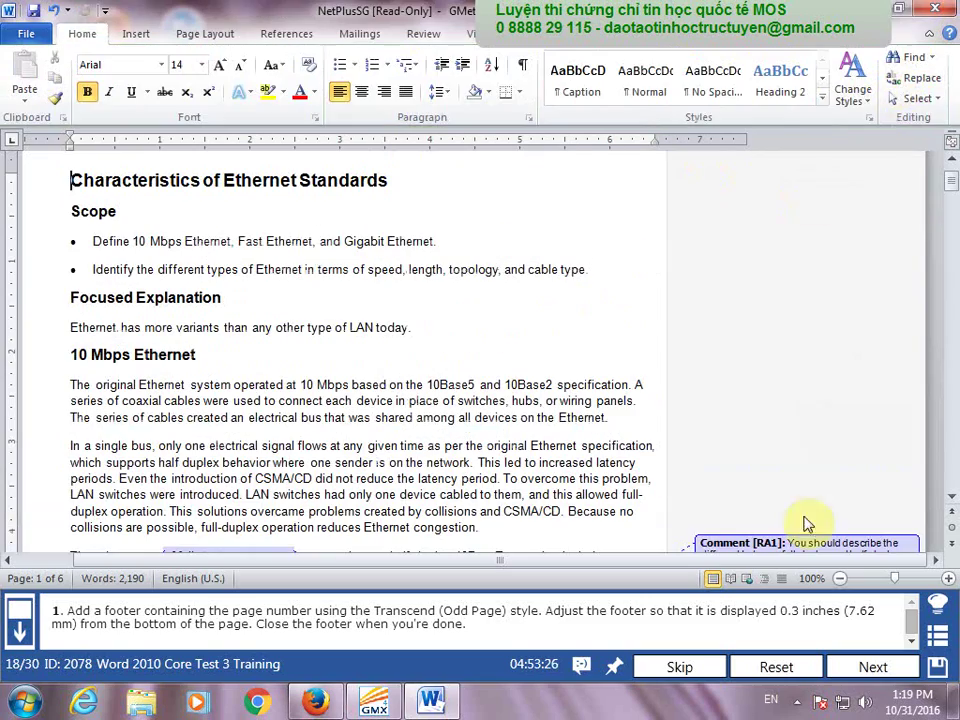
Submit the footer task, then jump to the 'photo' bookmark on page 3 of the brochure
click(876, 667)
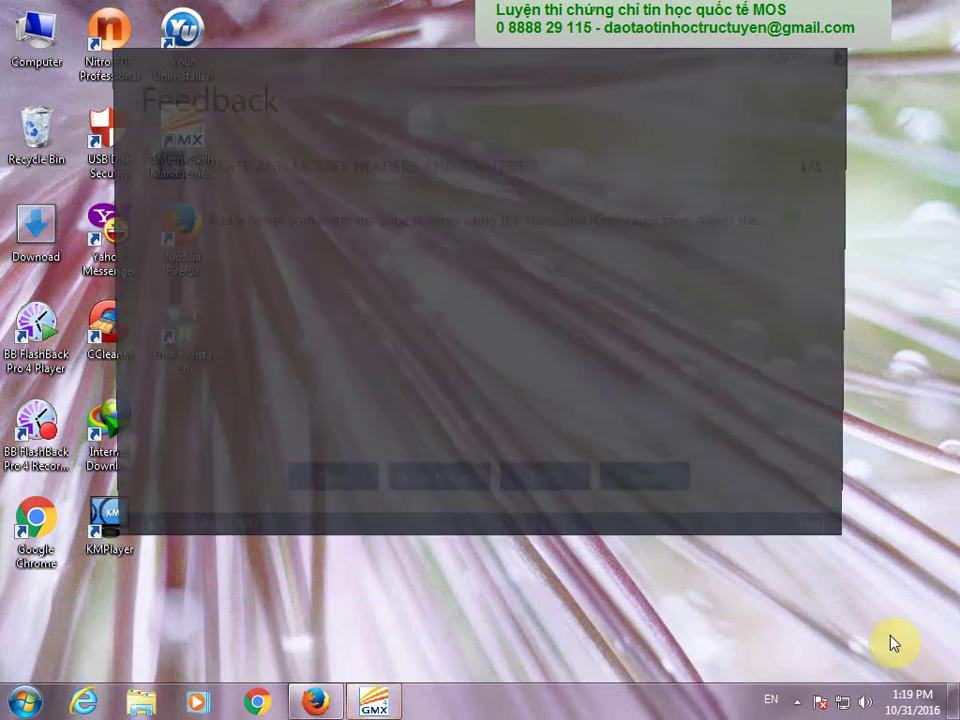
click(655, 480)
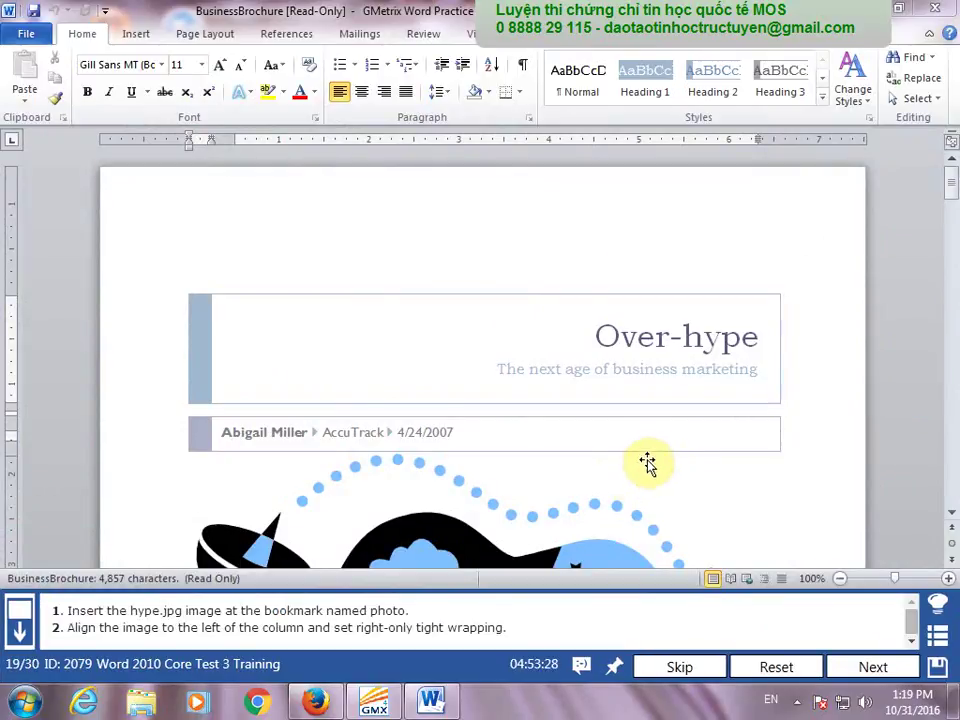
click(935, 58)
click(893, 122)
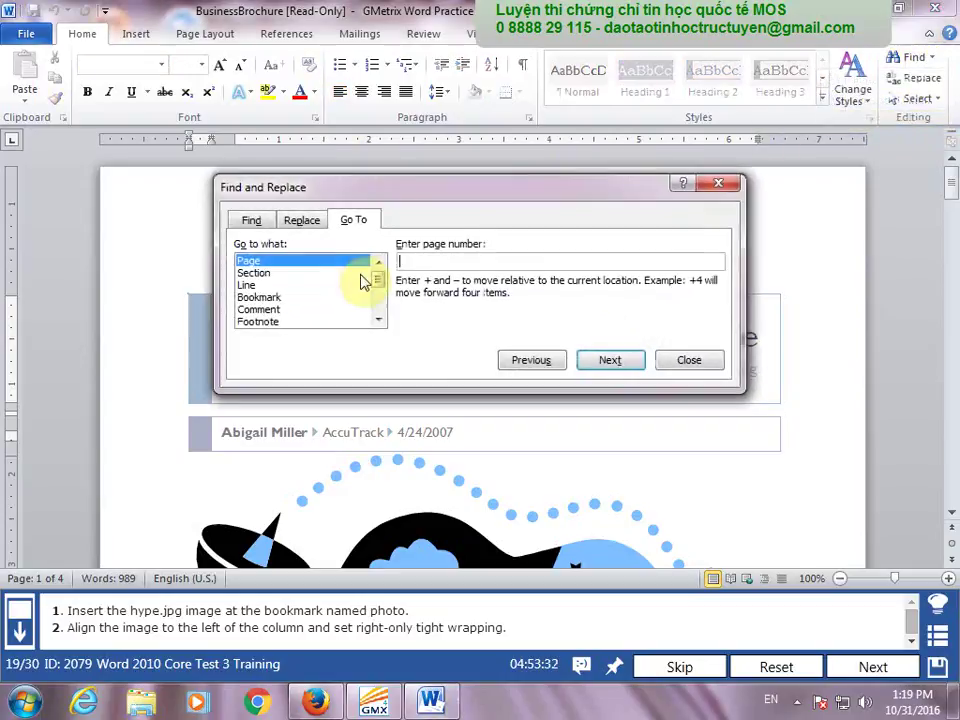
click(312, 297)
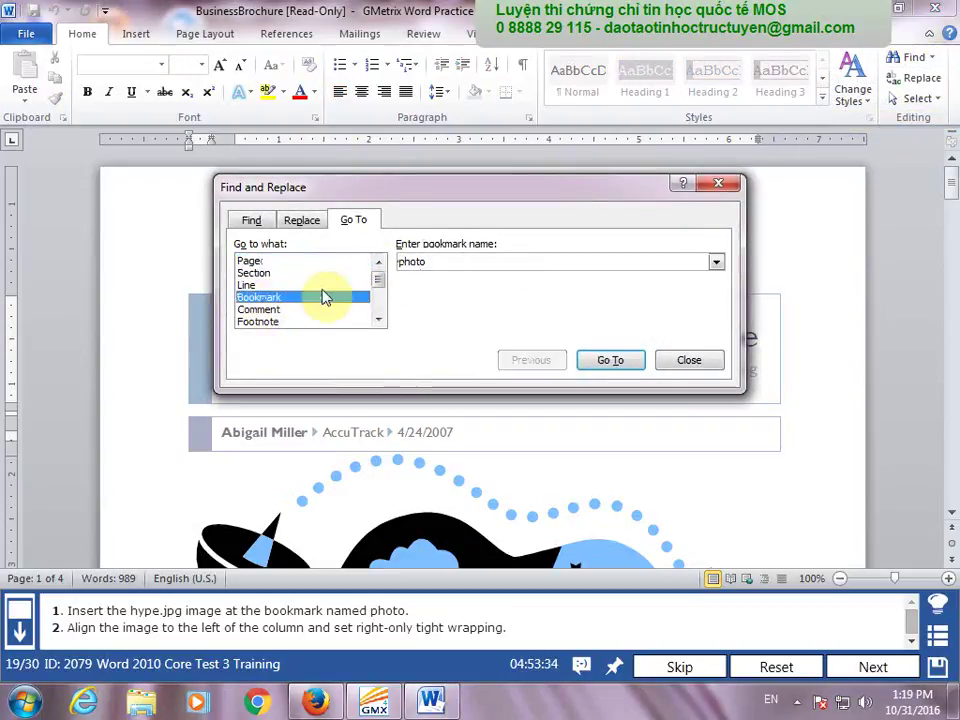
click(611, 362)
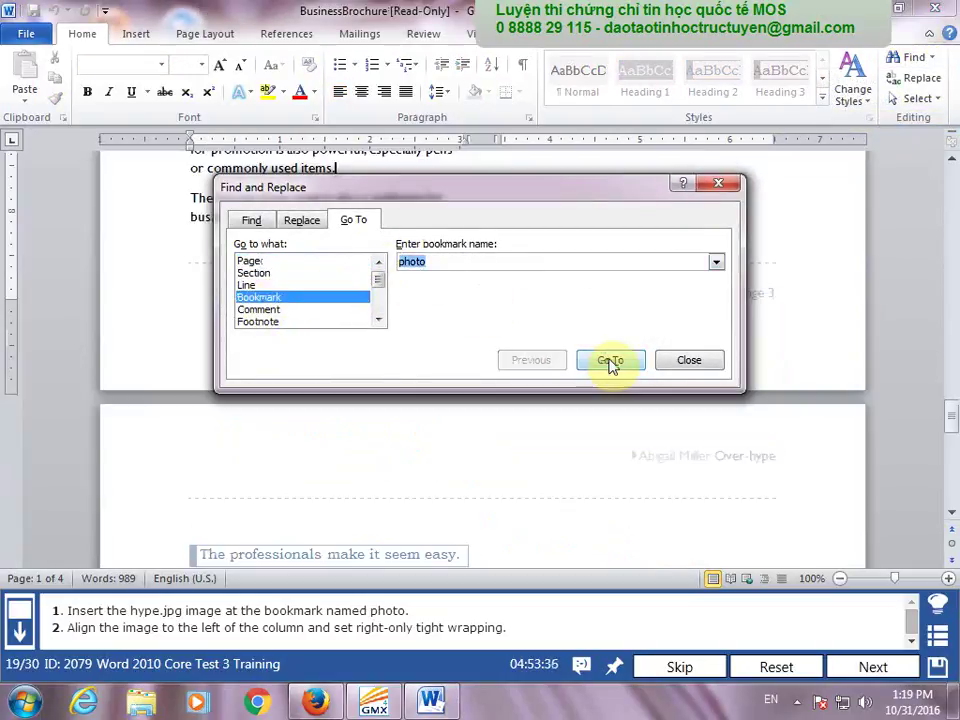
click(700, 366)
Insert hype.jpg from the GMetrixTemplates folder at the photo bookmark
click(138, 33)
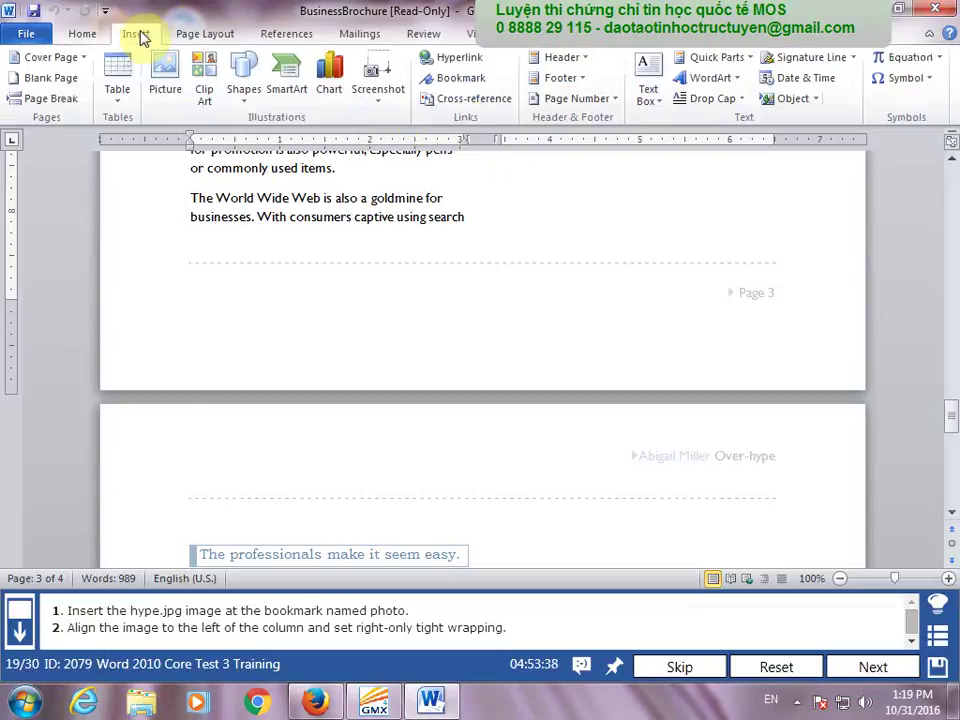
click(165, 80)
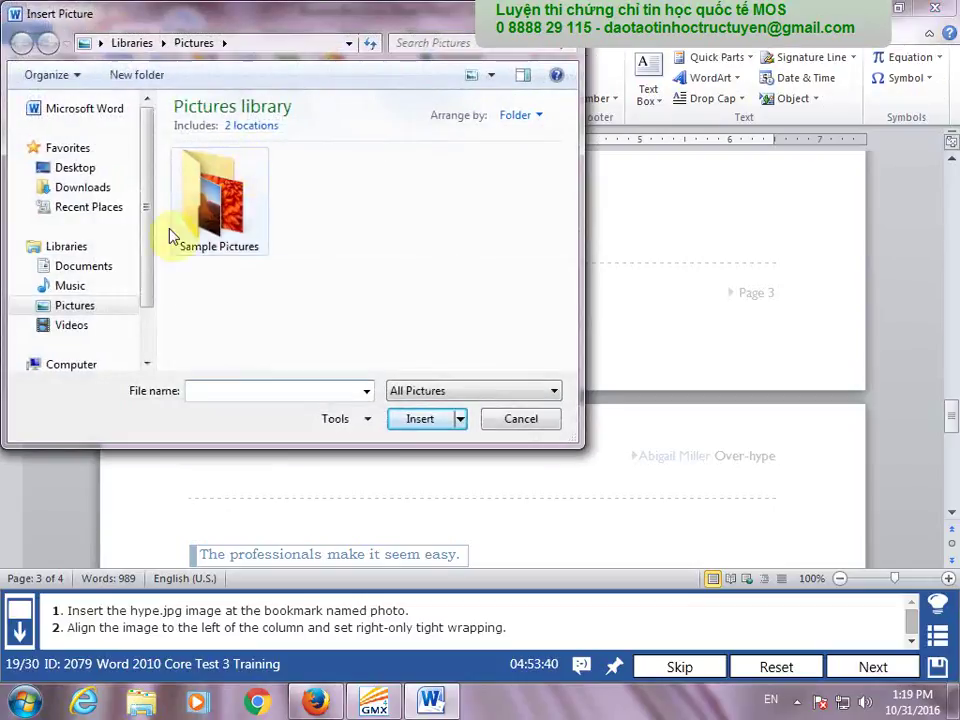
click(88, 268)
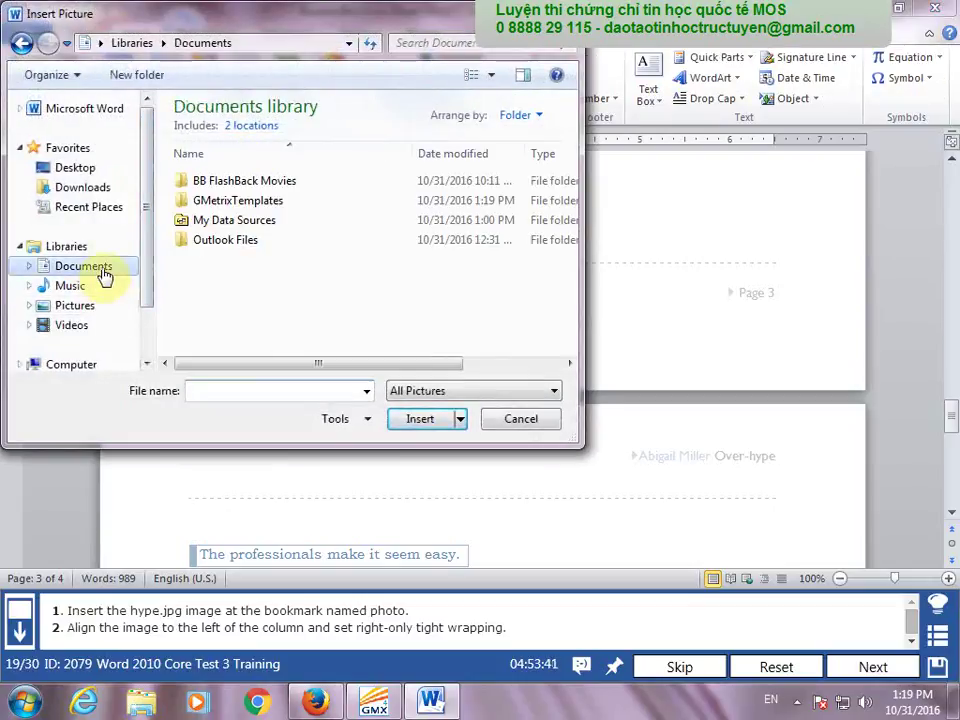
double_click(238, 200)
double_click(206, 182)
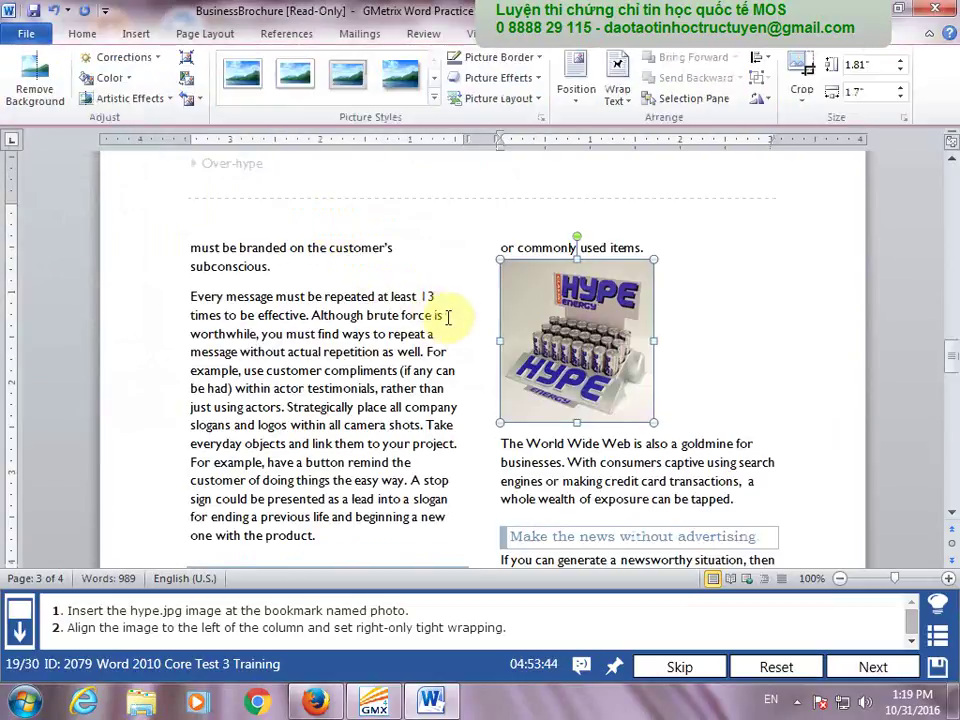
Give the image tight, right-only wrapping, left-aligned relative to the column
click(618, 95)
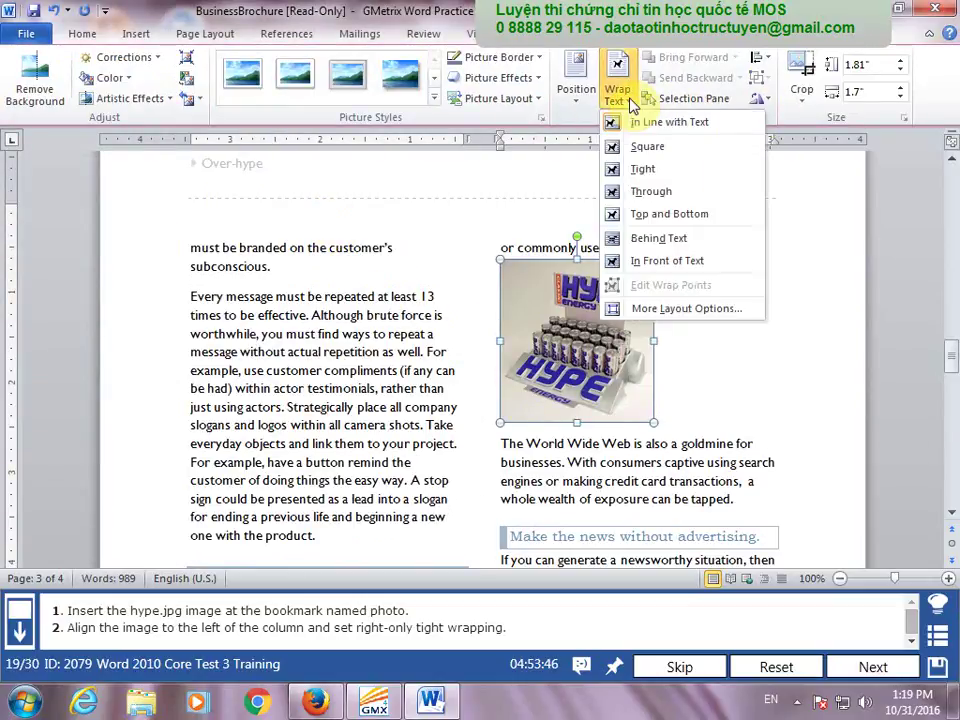
click(676, 307)
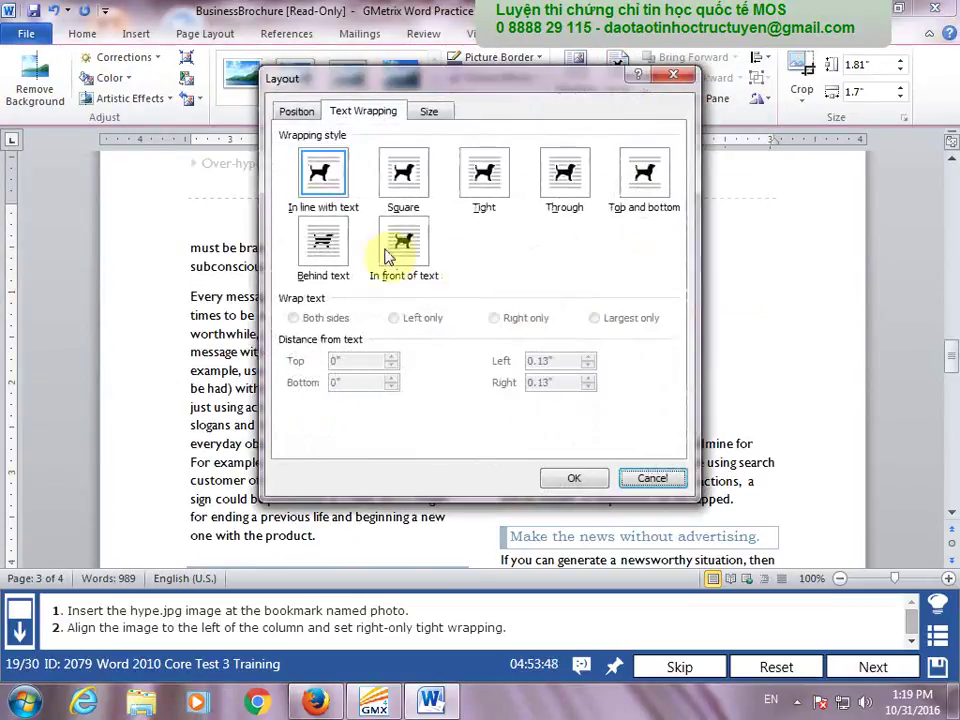
click(490, 184)
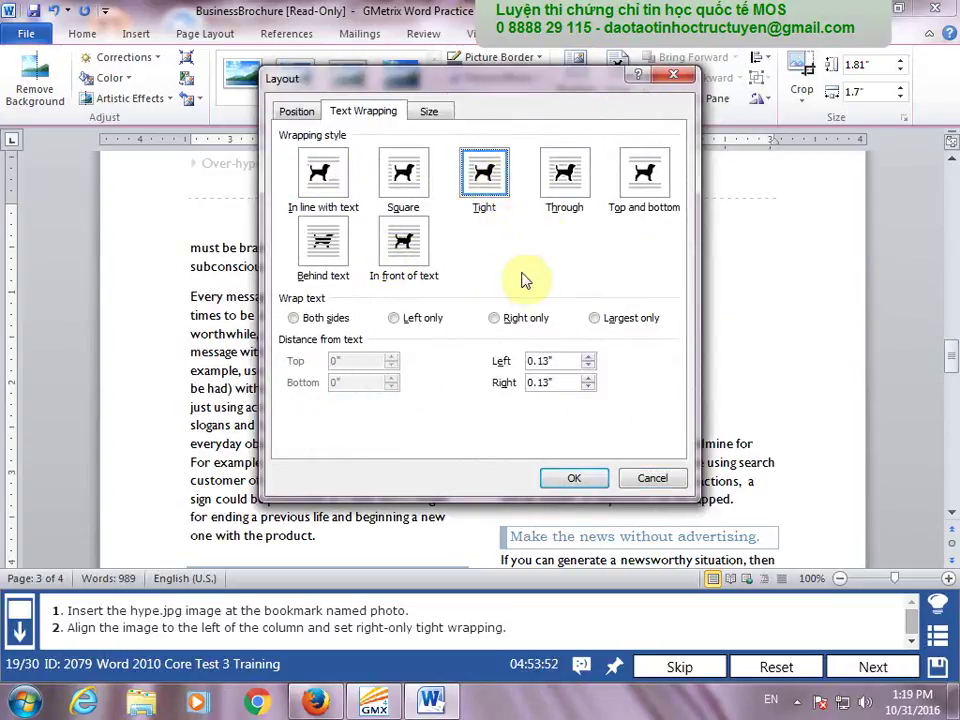
click(296, 112)
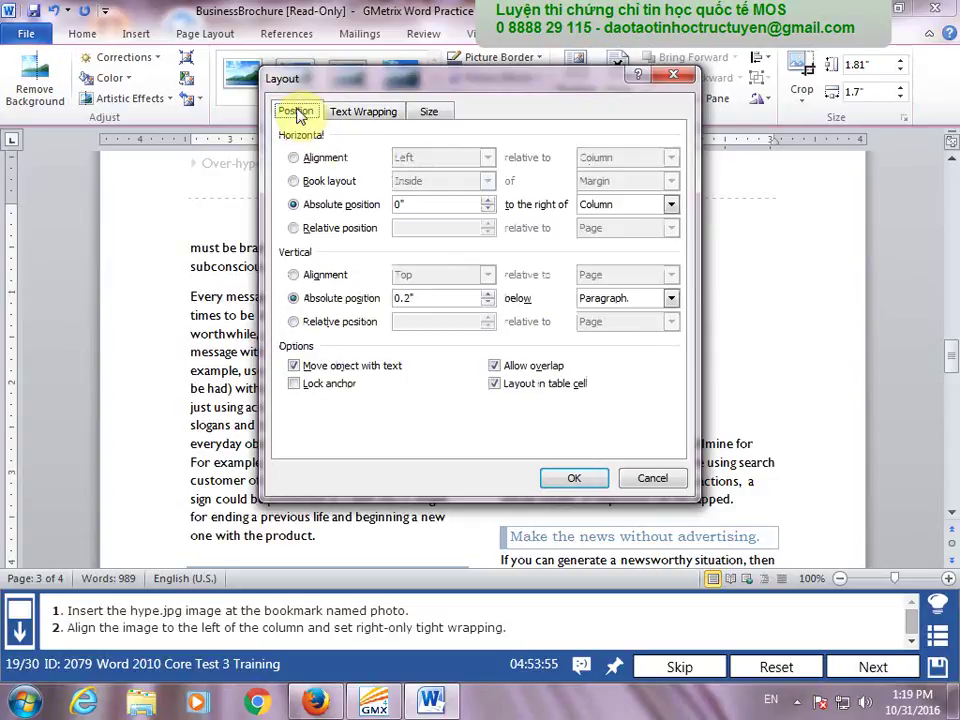
click(338, 166)
click(487, 157)
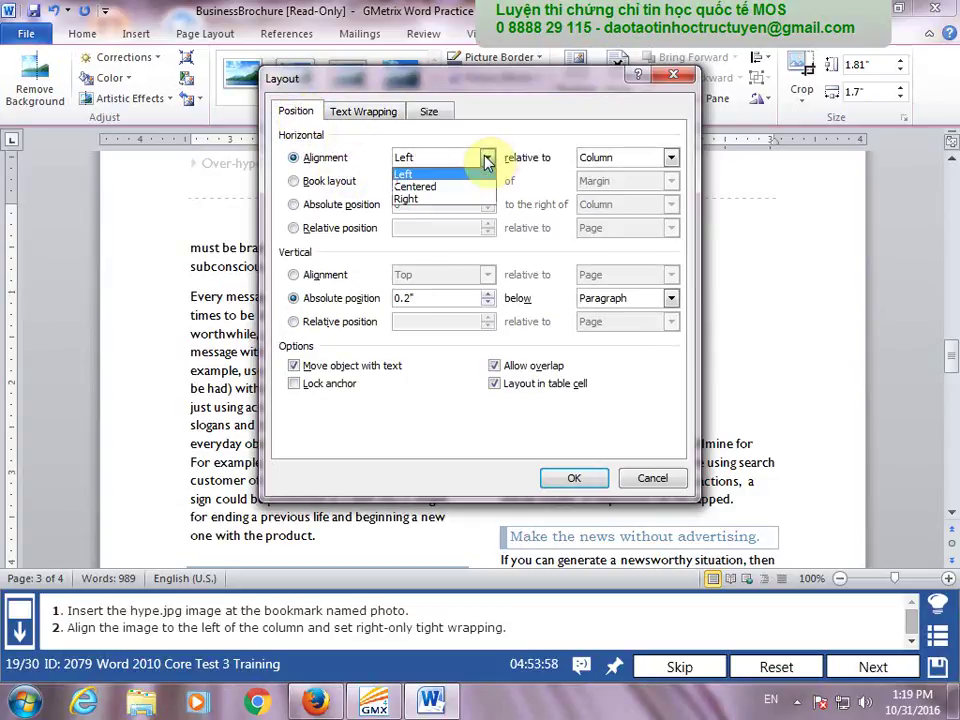
click(444, 176)
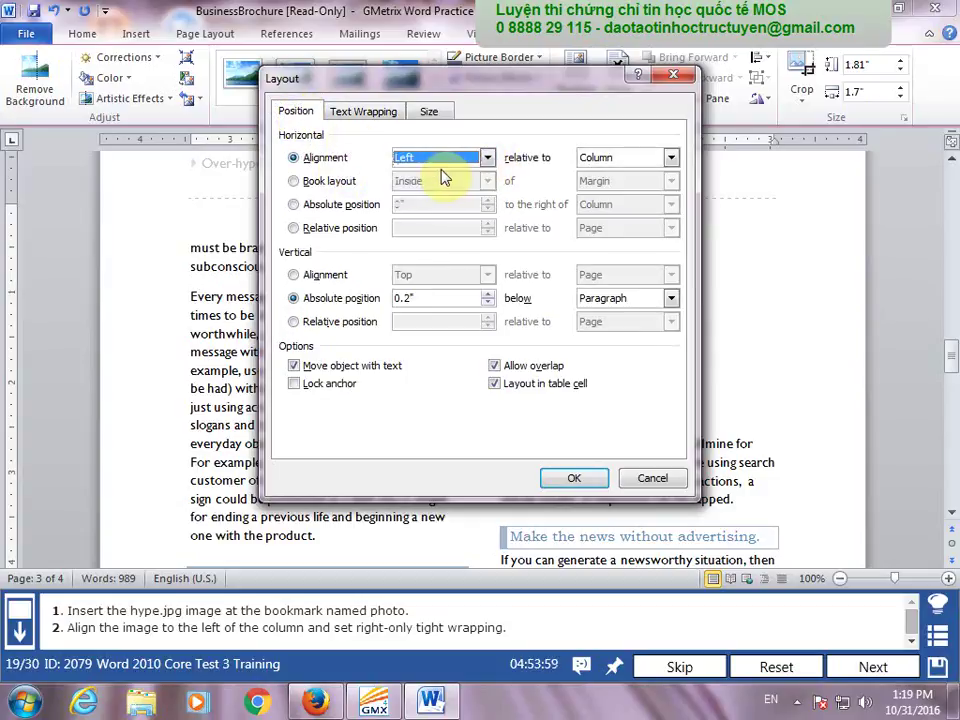
click(575, 480)
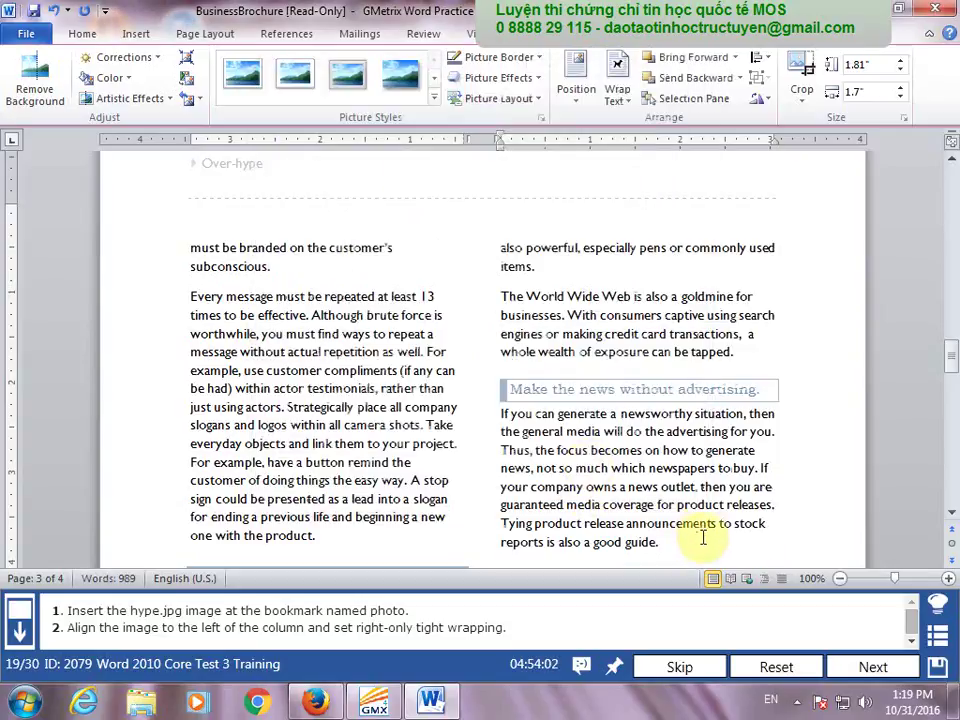
Submit the picture task
scroll(716, 495, down, 3)
scroll(716, 495, down, 5)
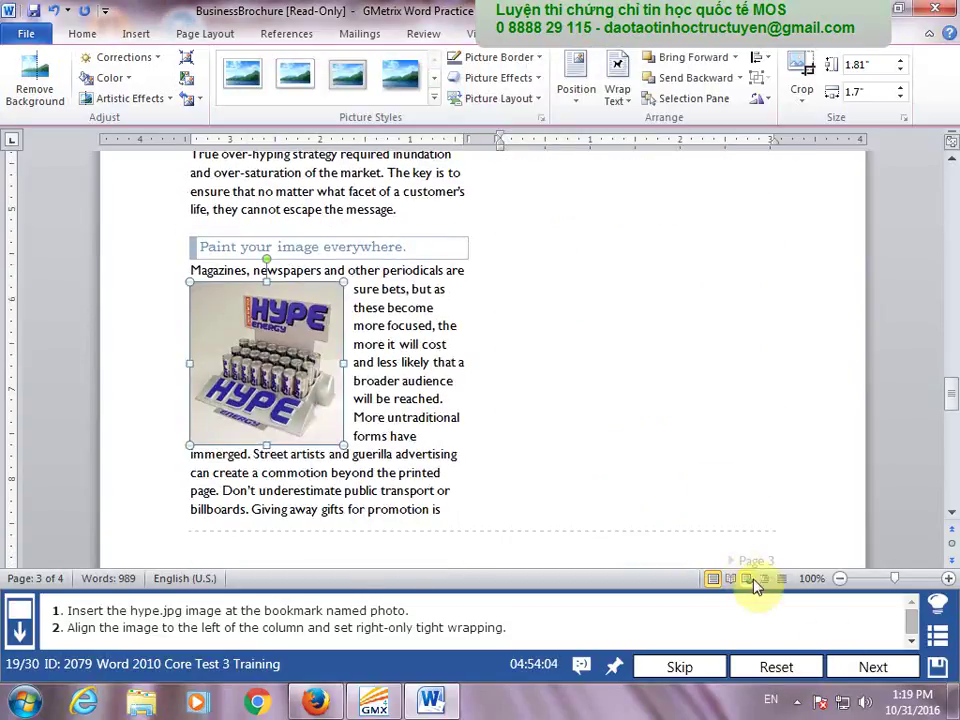
click(866, 677)
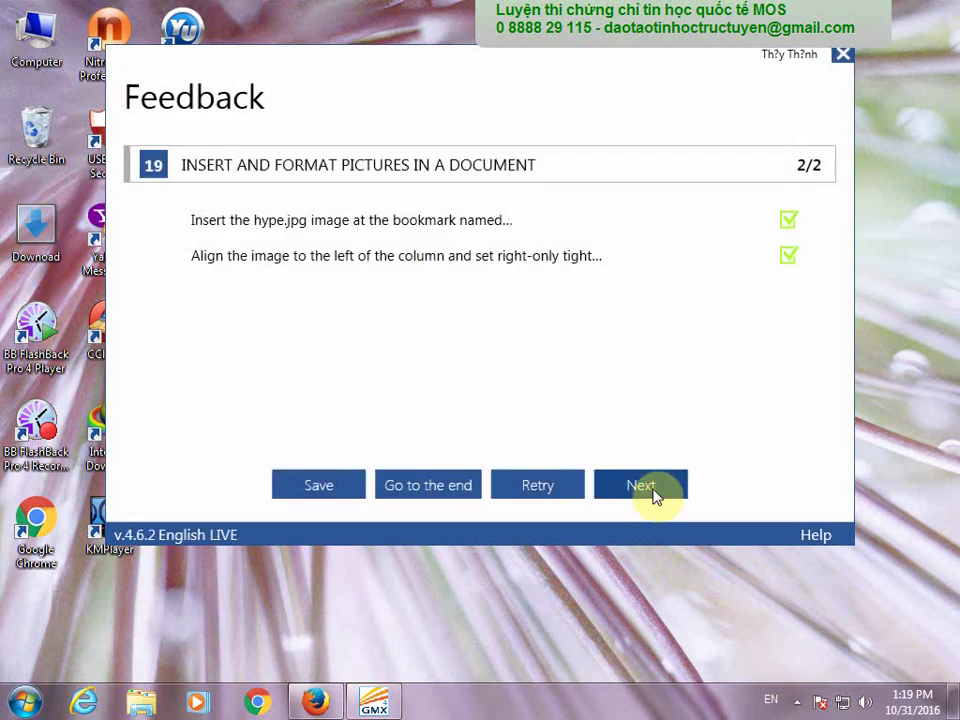
Continue to task 20 and select the title text 'The Wonderful Wizard of Oz'
click(652, 490)
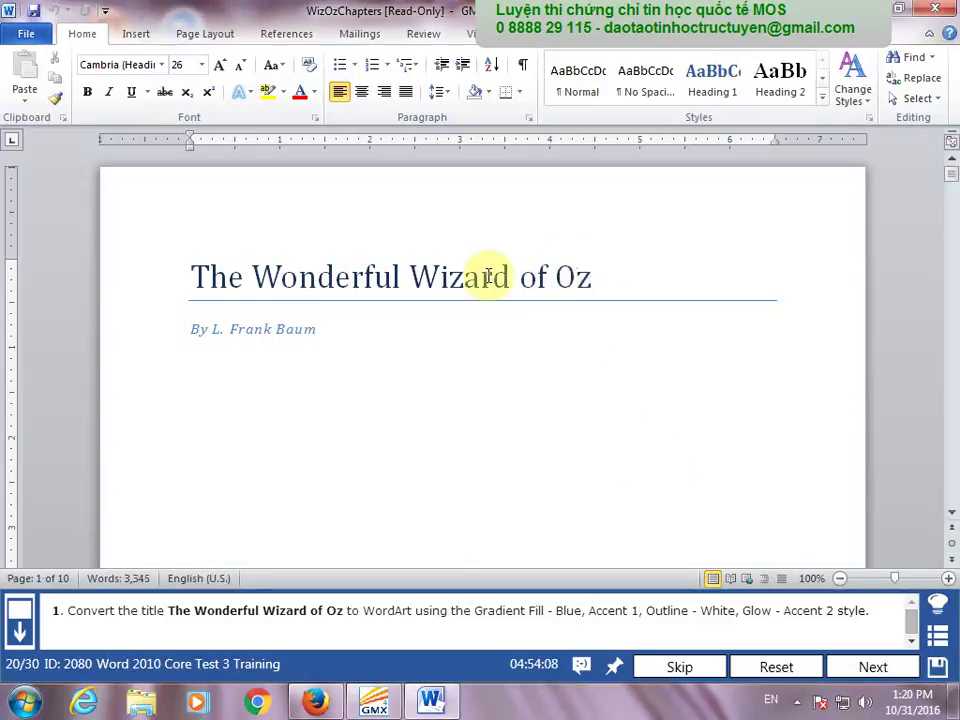
triple_click(590, 276)
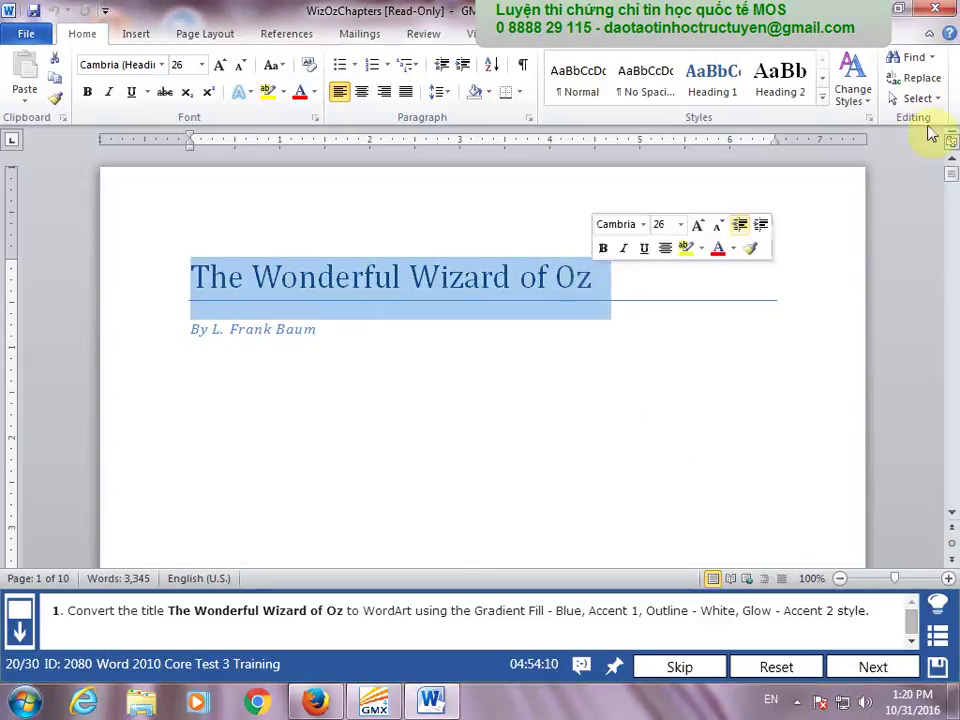
click(137, 35)
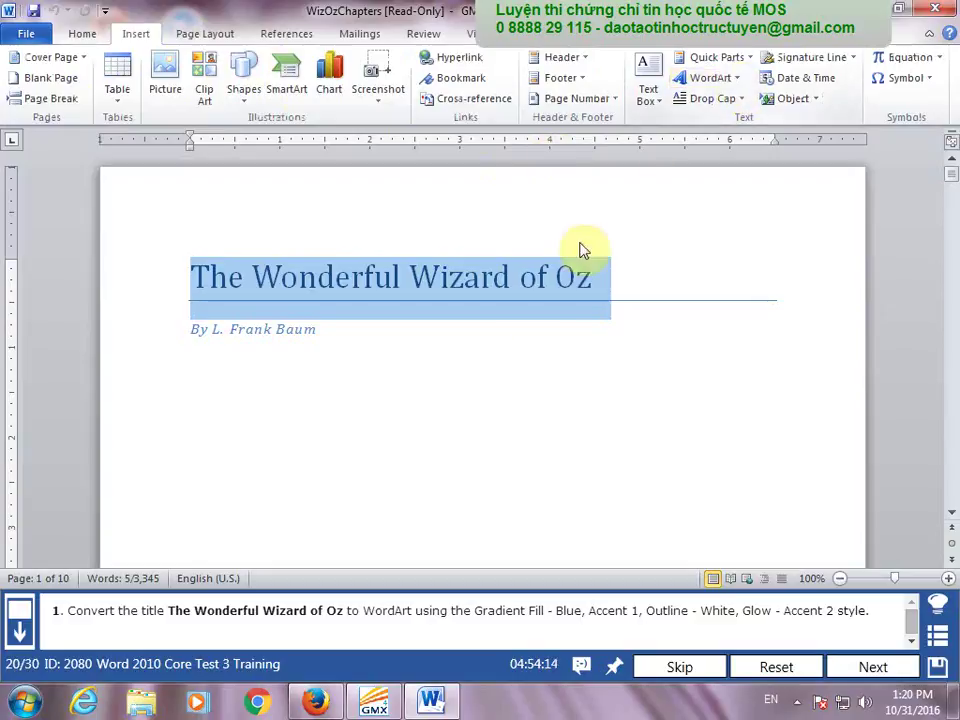
shift+click(617, 280)
Apply Gradient Fill - Blue, Accent 1 WordArt to the title and submit the task
click(738, 79)
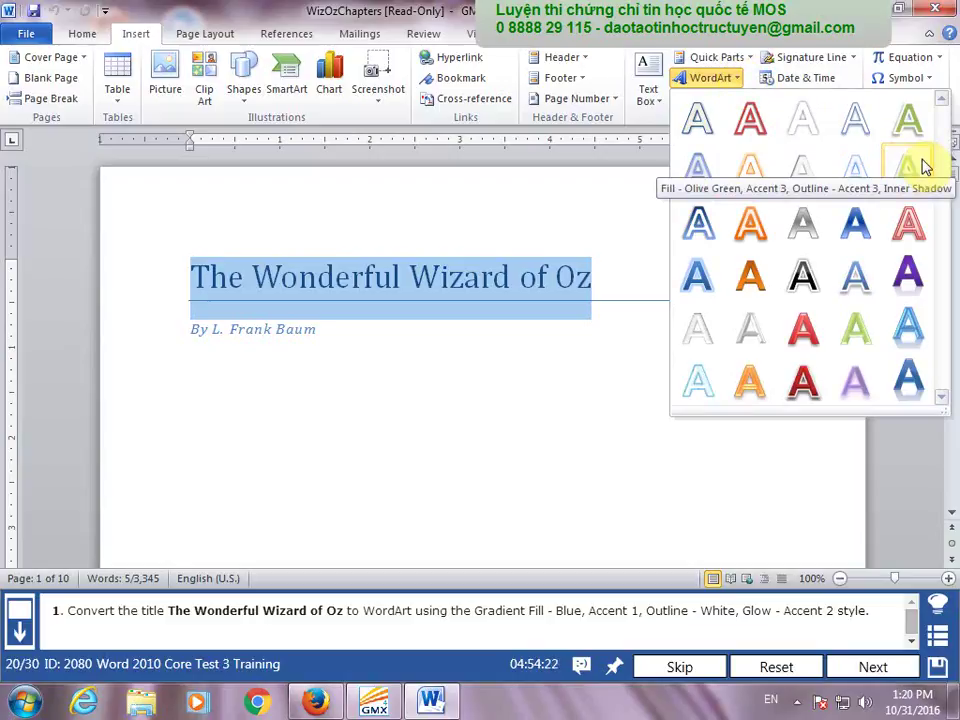
click(698, 275)
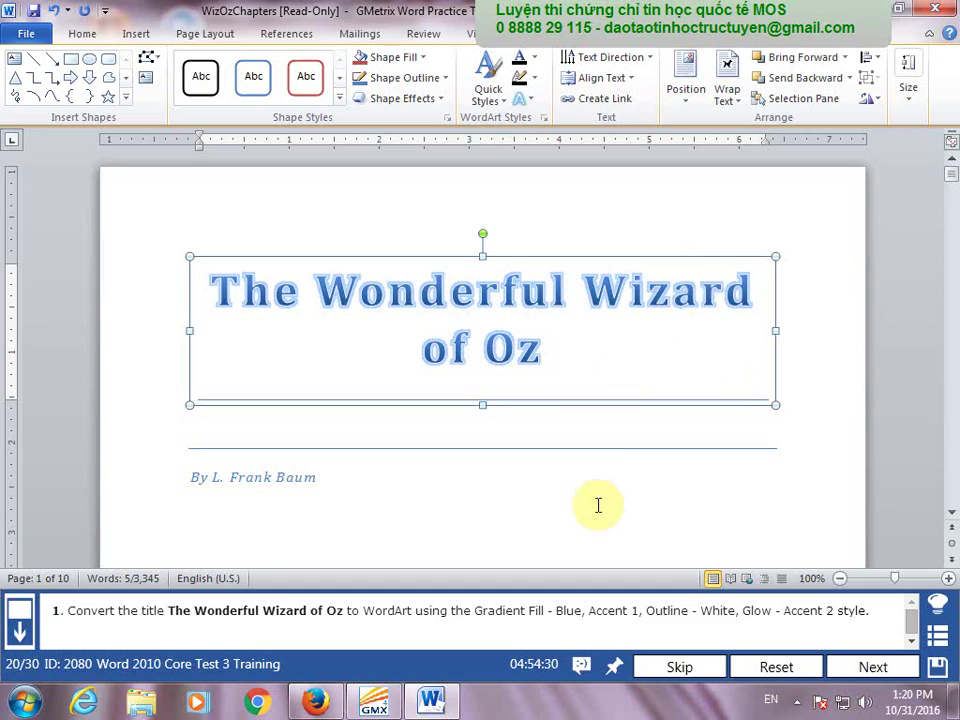
click(866, 667)
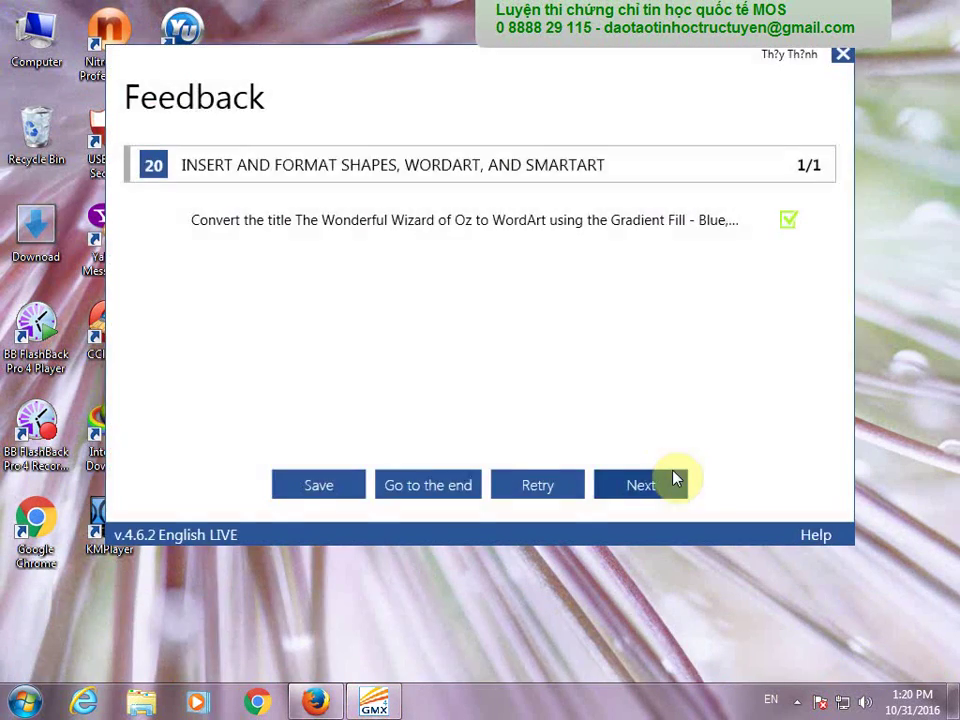
Continue to task 21 and insert Barn clip art at the start of the title
click(671, 478)
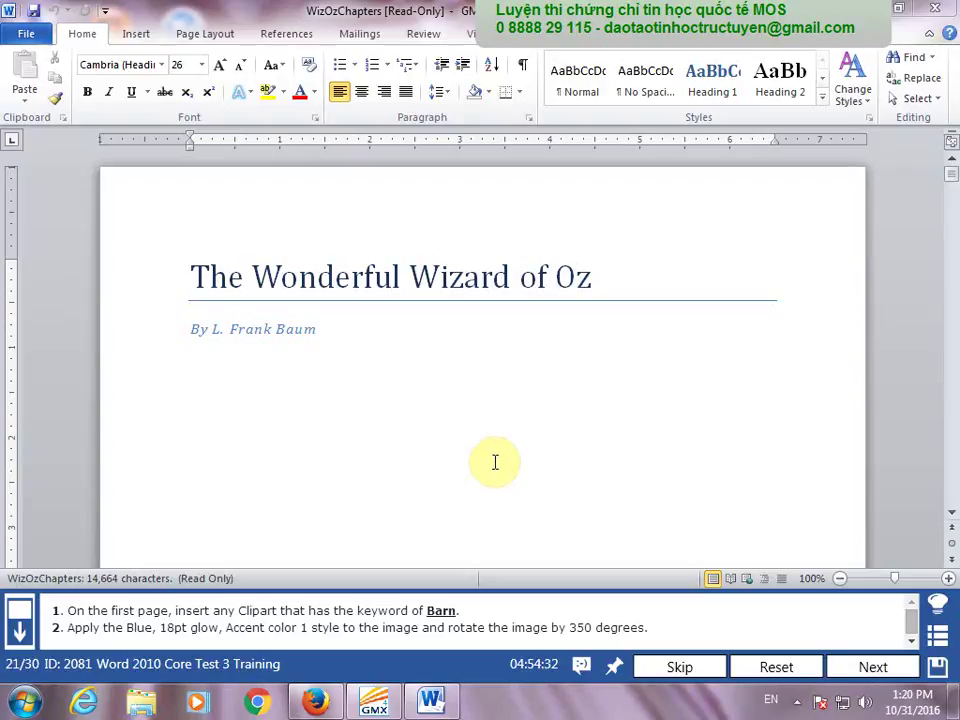
click(199, 275)
click(136, 33)
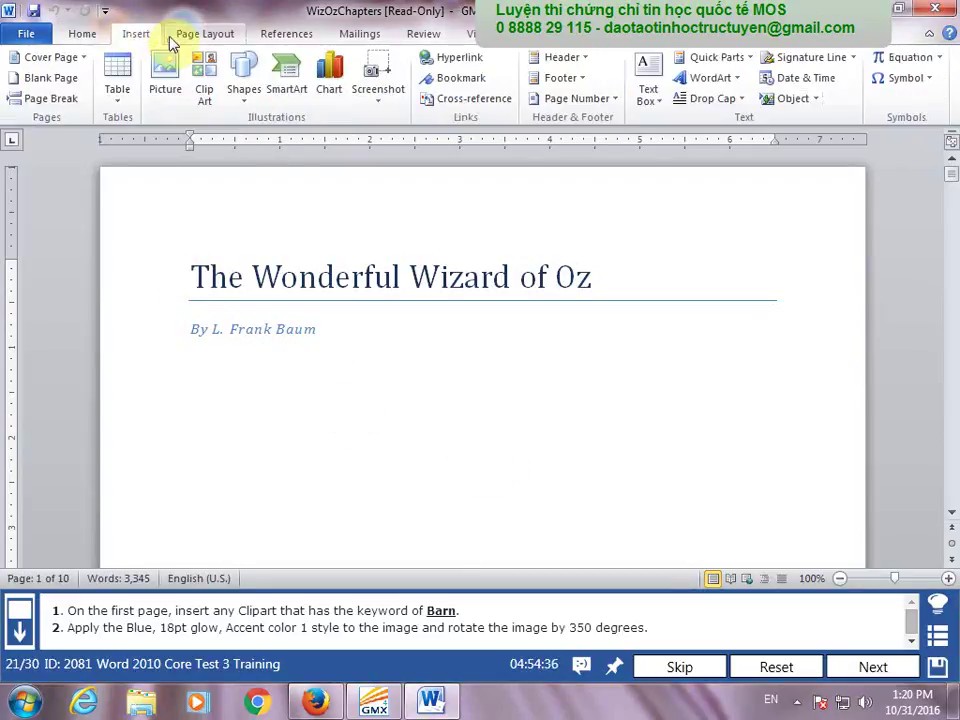
click(204, 75)
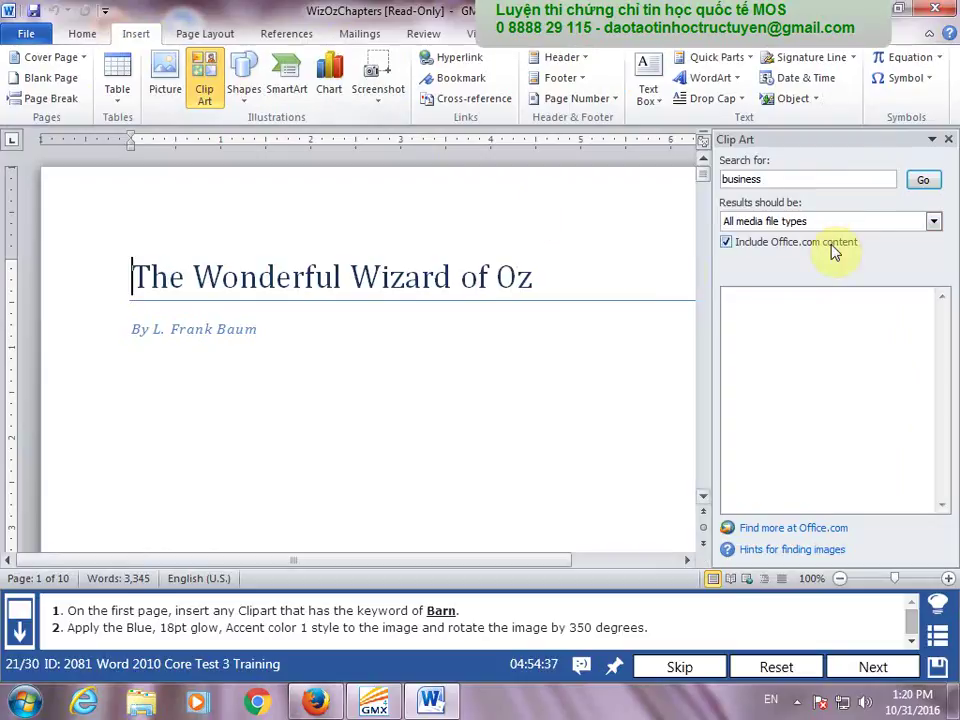
double_click(804, 179)
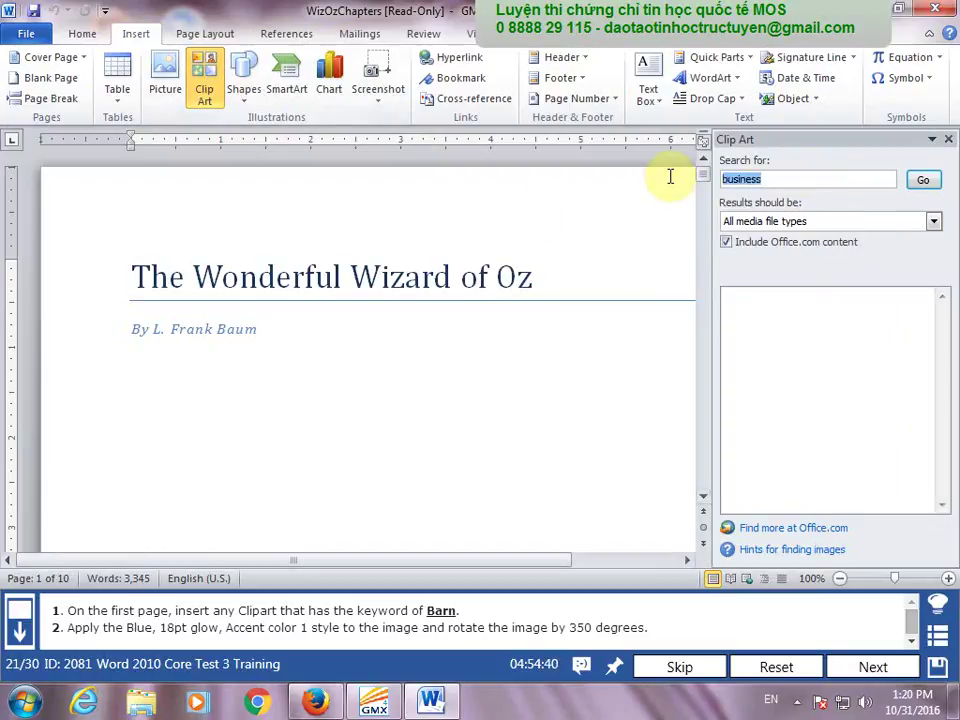
text(Barn)
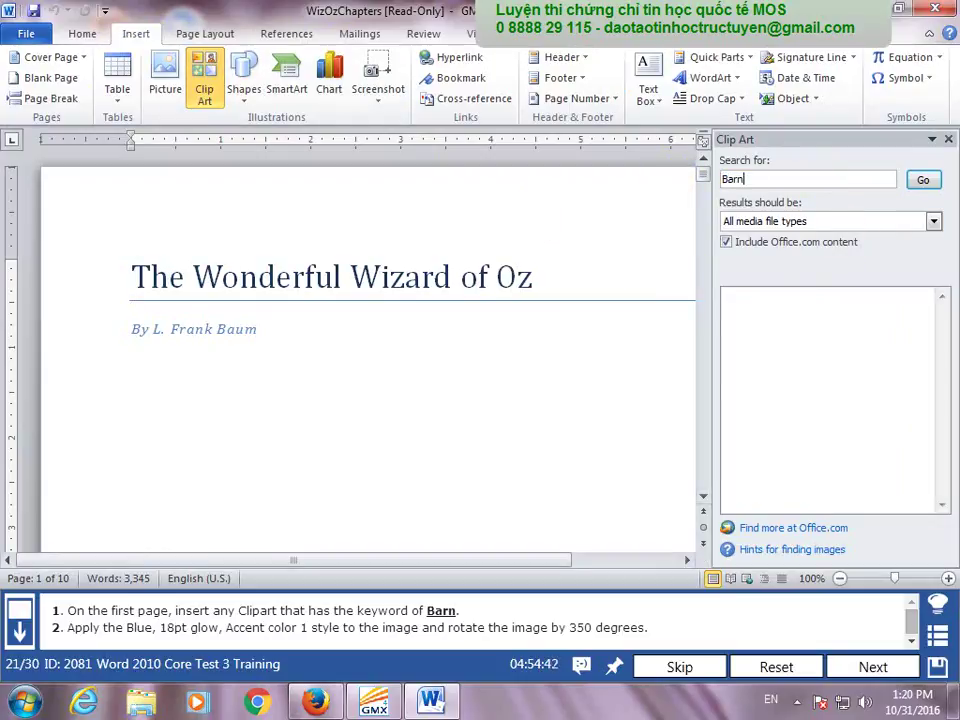
key(Return)
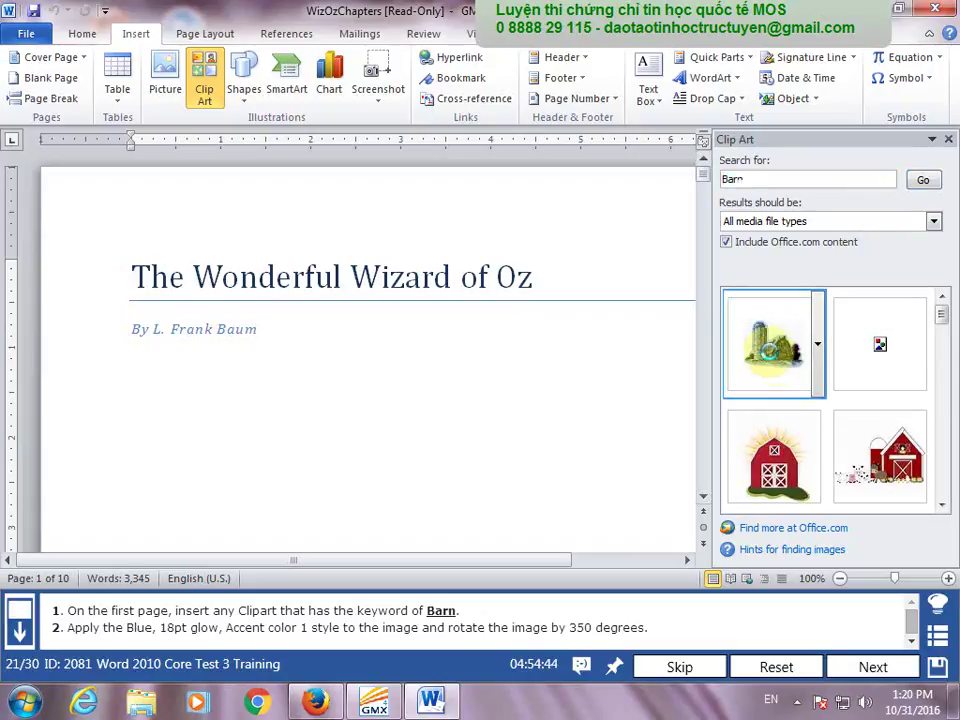
click(773, 355)
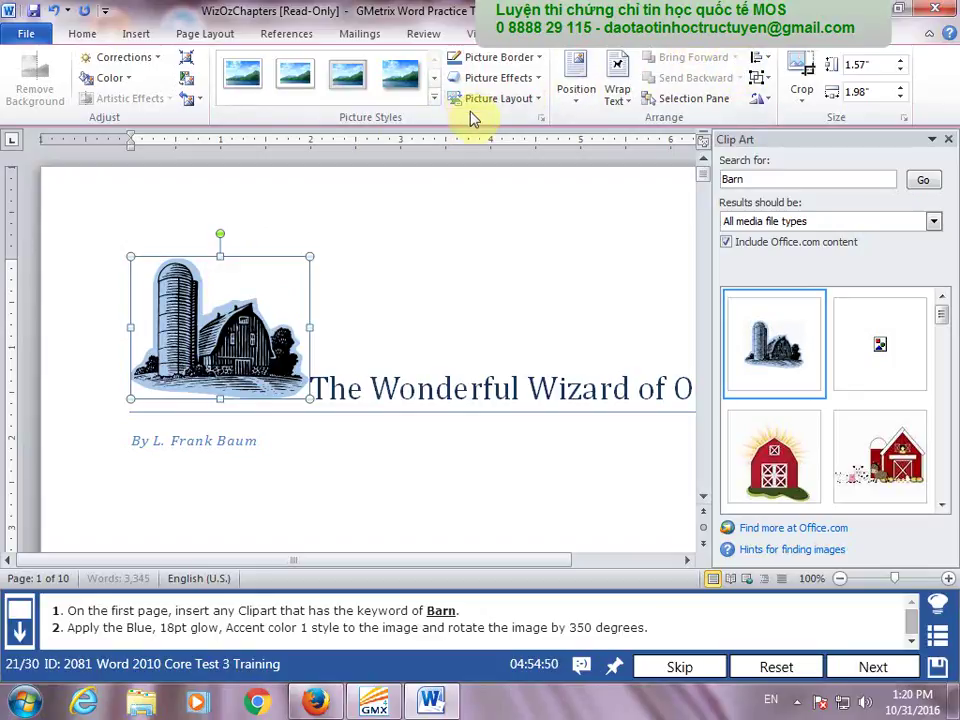
Give the barn a Blue 18 pt glow, rotate it 350 degrees, and submit
click(533, 86)
mouse_move(501, 238)
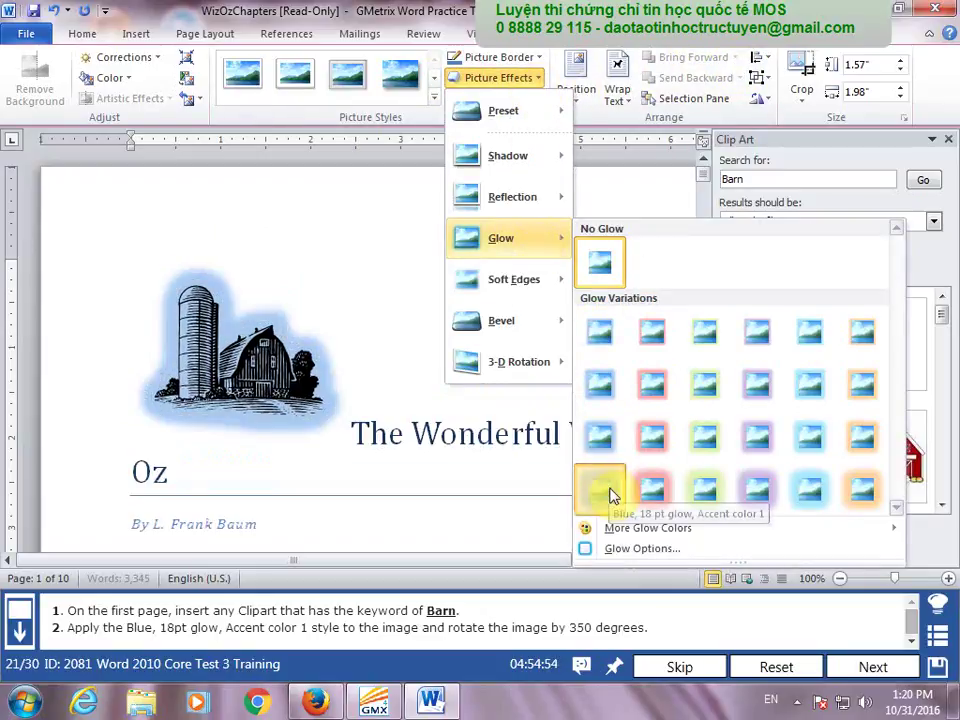
click(609, 490)
click(760, 99)
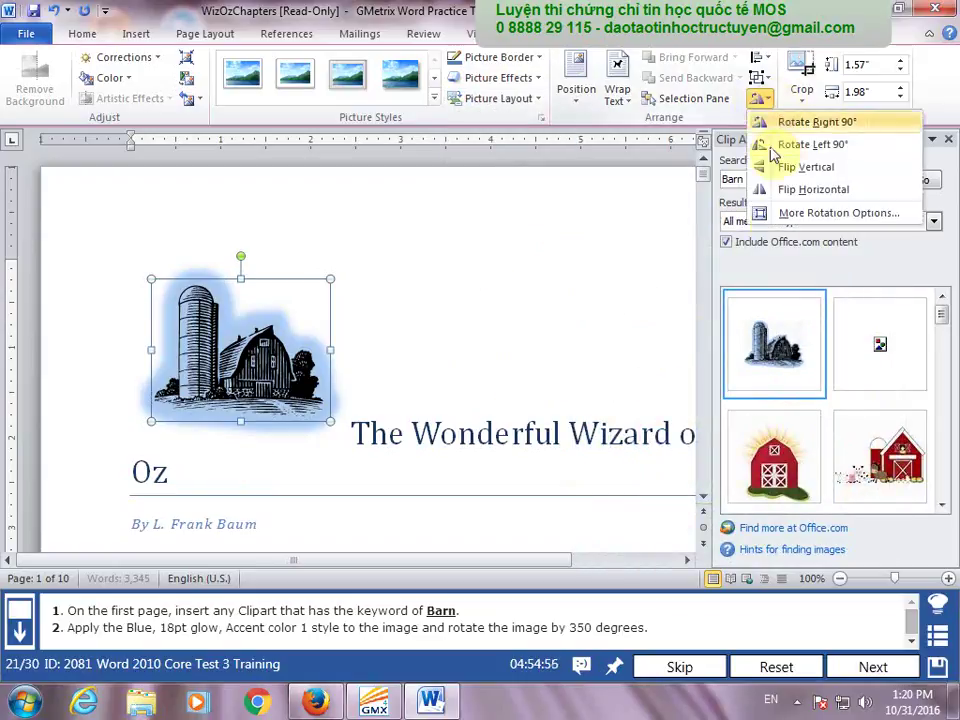
click(832, 210)
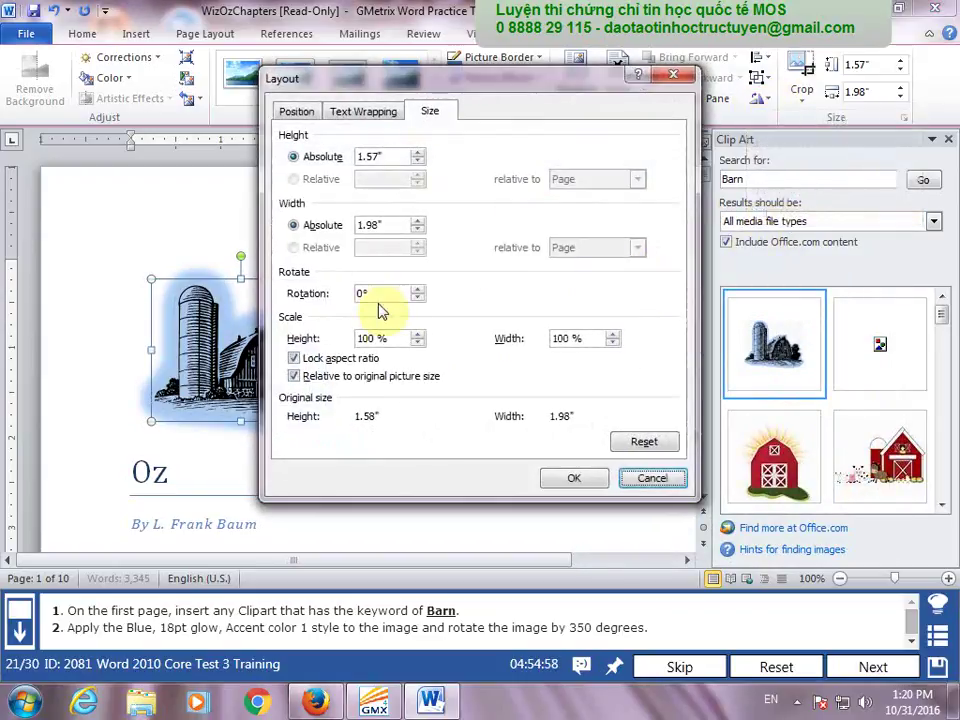
double_click(382, 294)
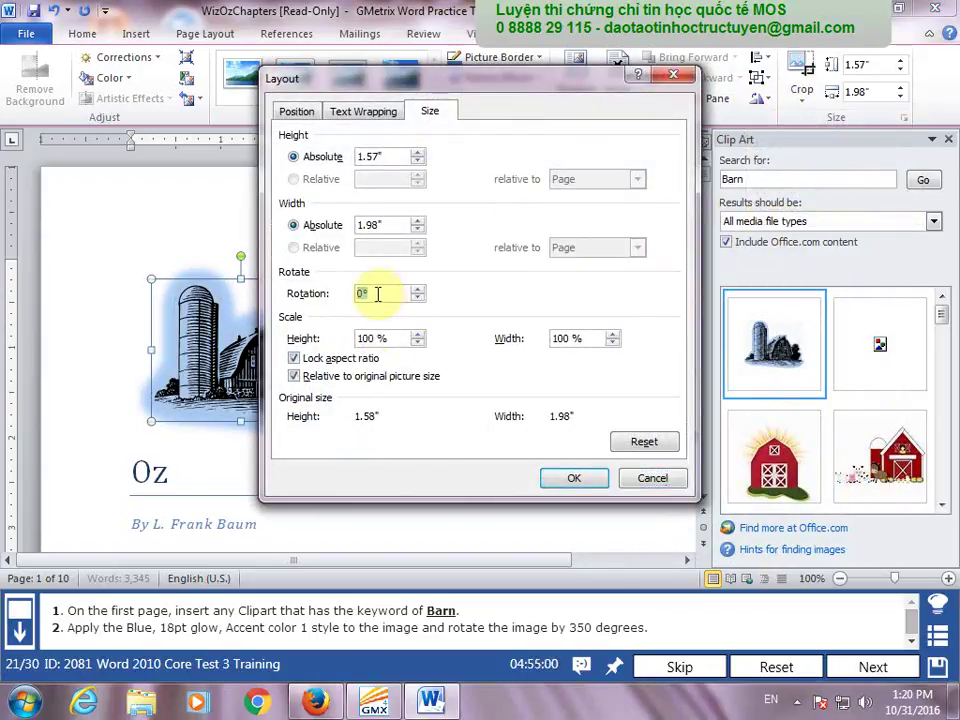
text(35)
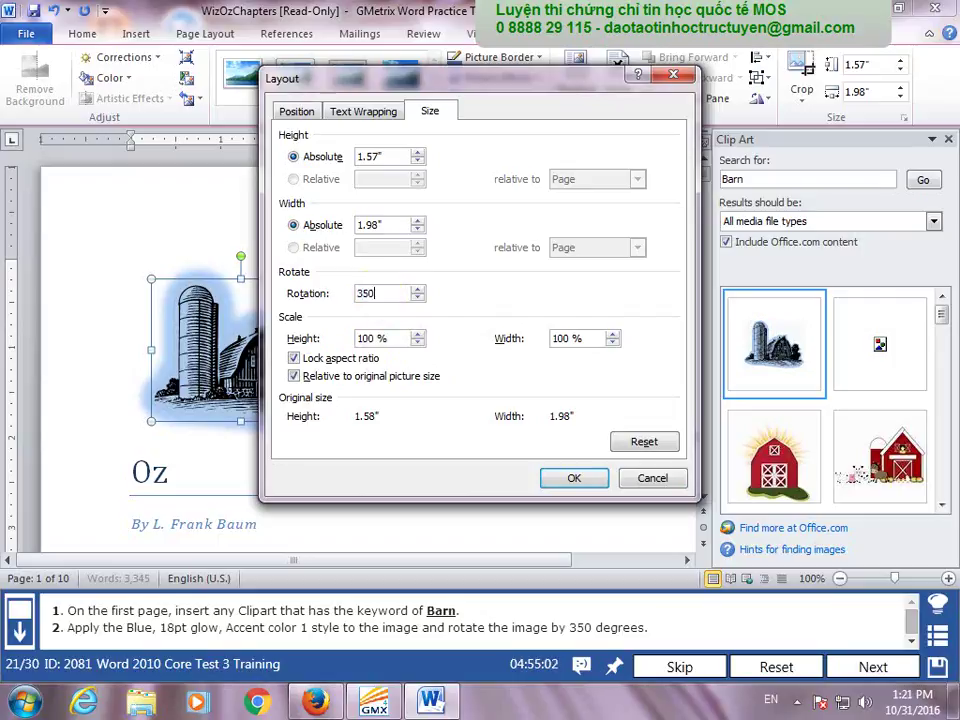
click(560, 482)
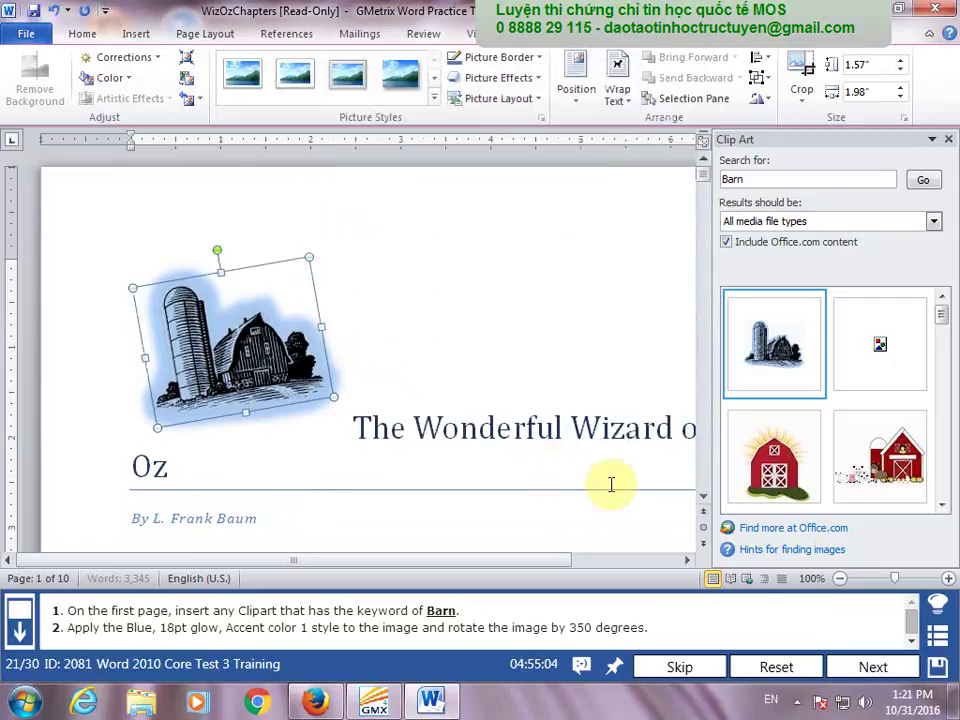
click(873, 668)
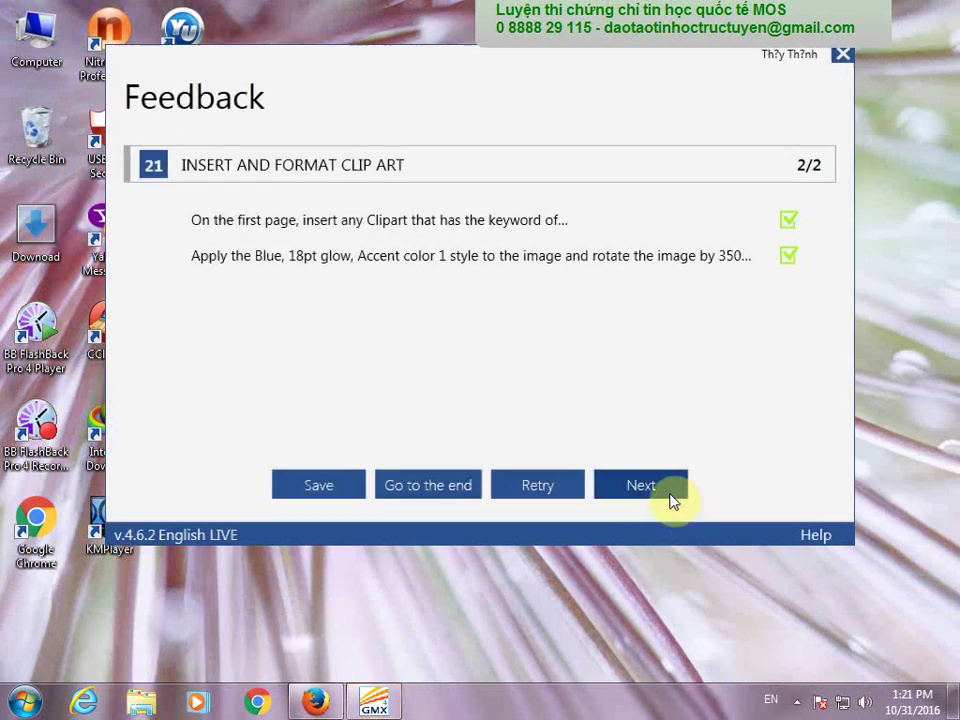
Continue to task 22 and place the insertion point at the start of page 3's text
click(671, 498)
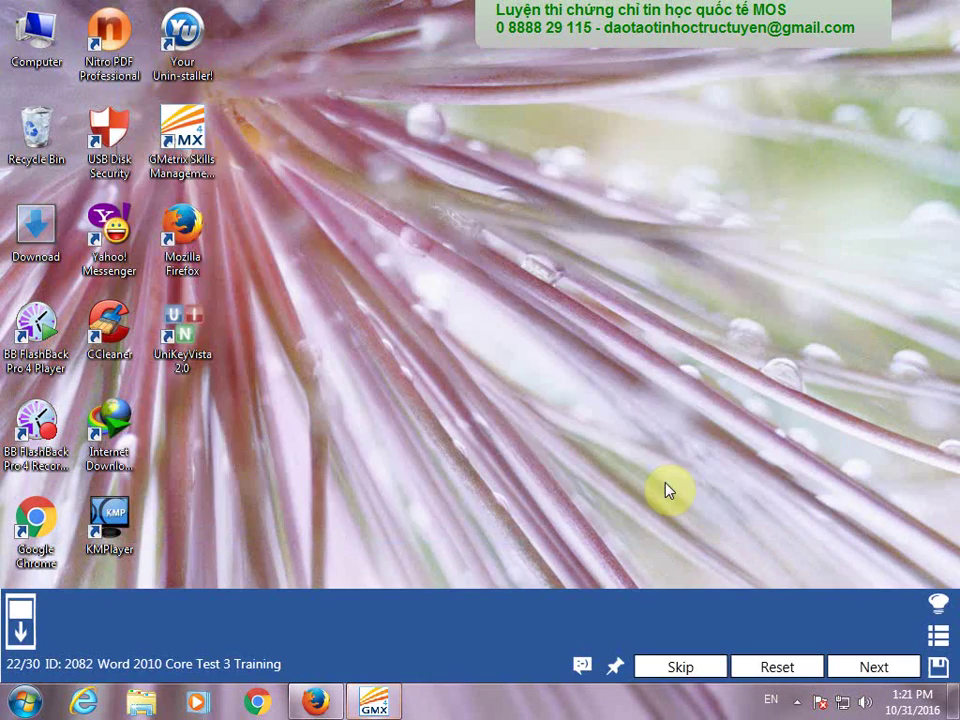
mouse_move(484, 449)
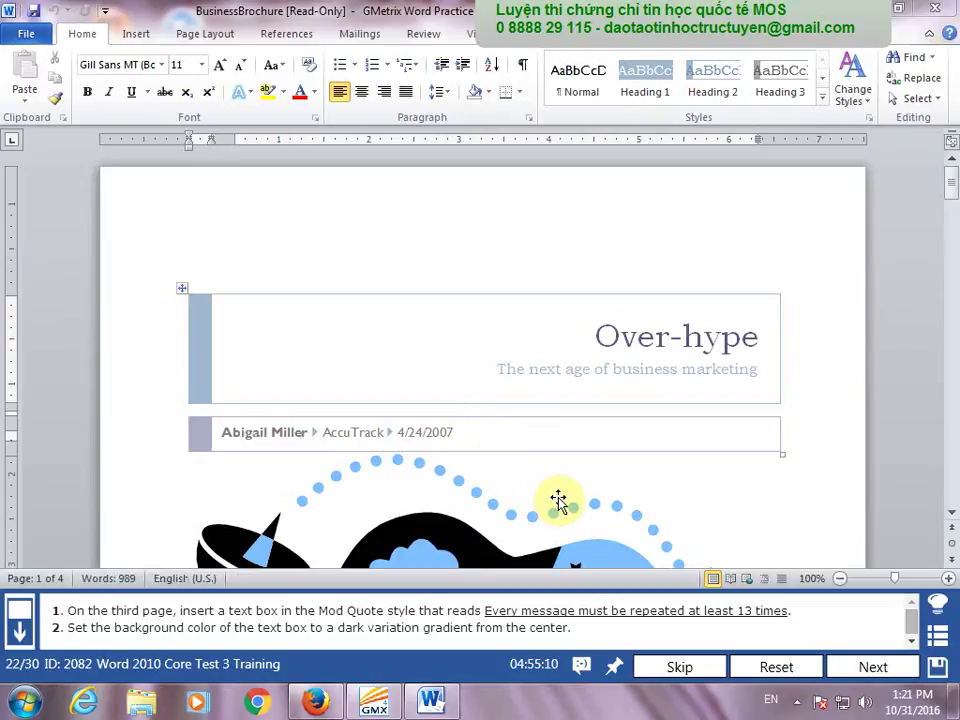
click(953, 370)
click(953, 370)
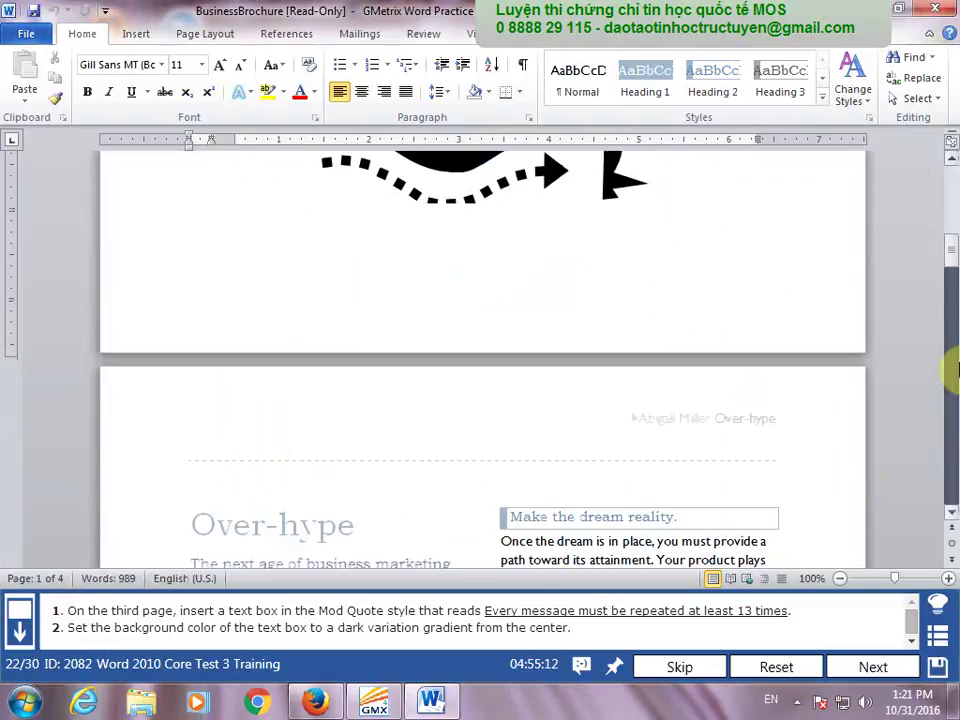
click(953, 370)
click(953, 370)
click(953, 370)
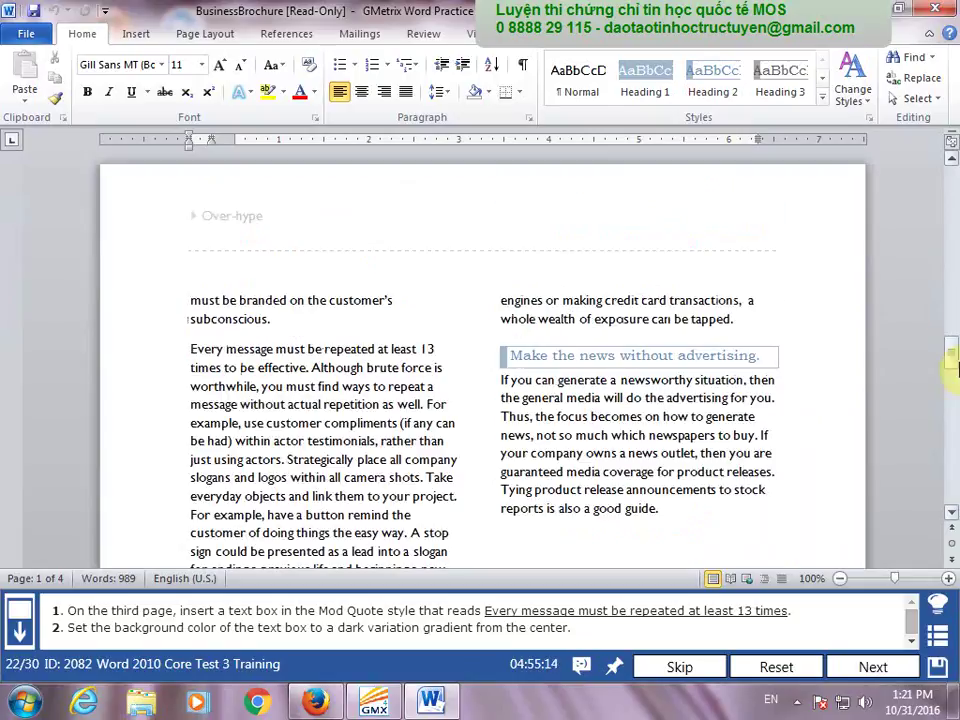
scroll(705, 455, down, 2)
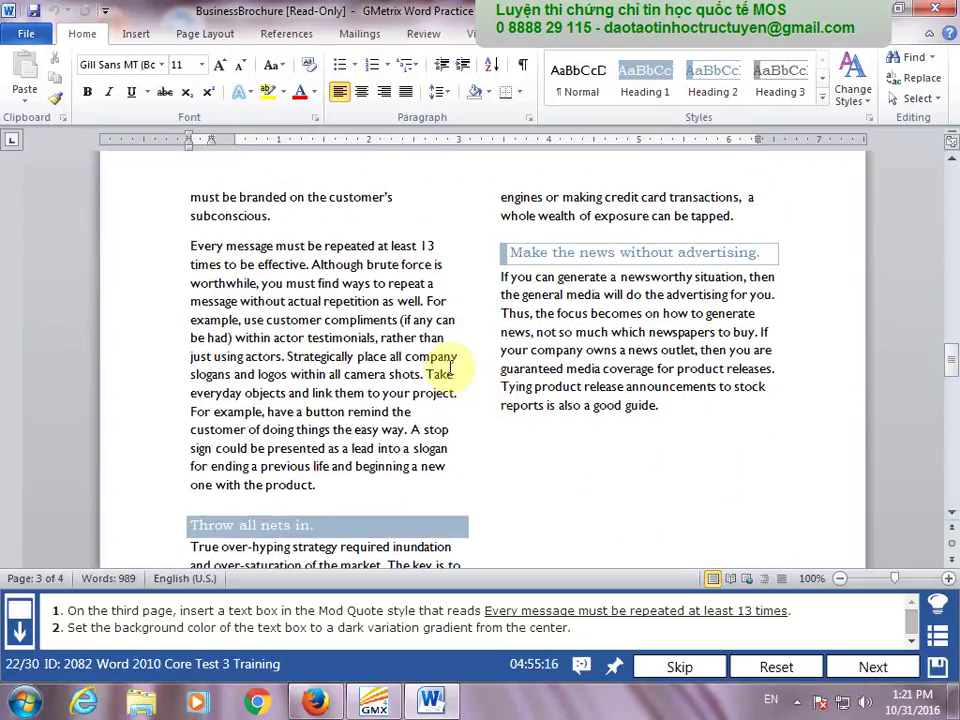
click(358, 302)
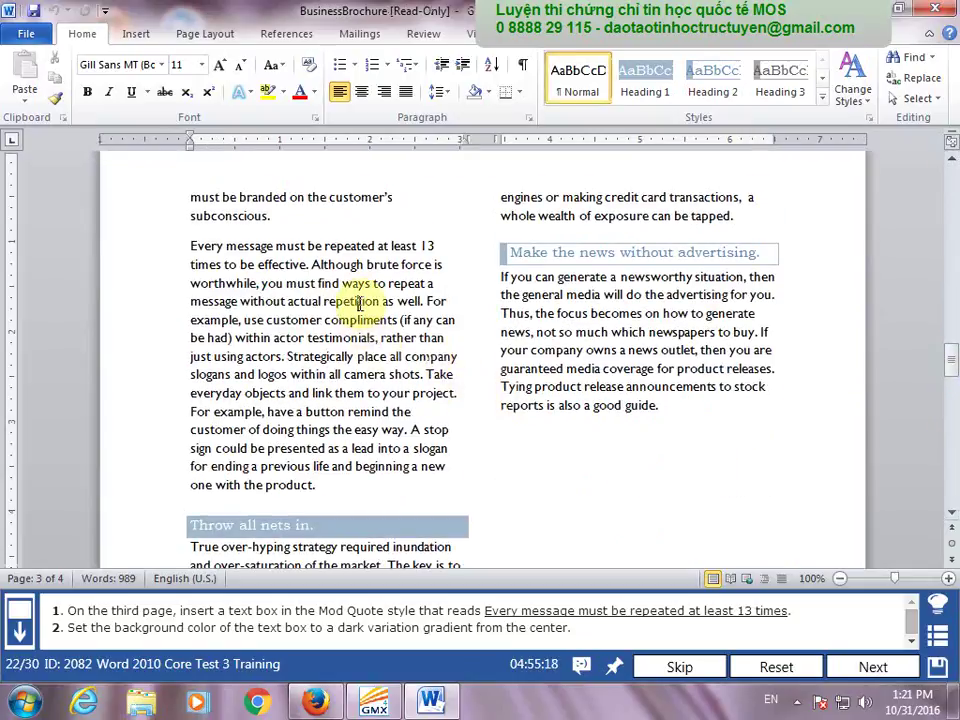
scroll(345, 290, up, 2)
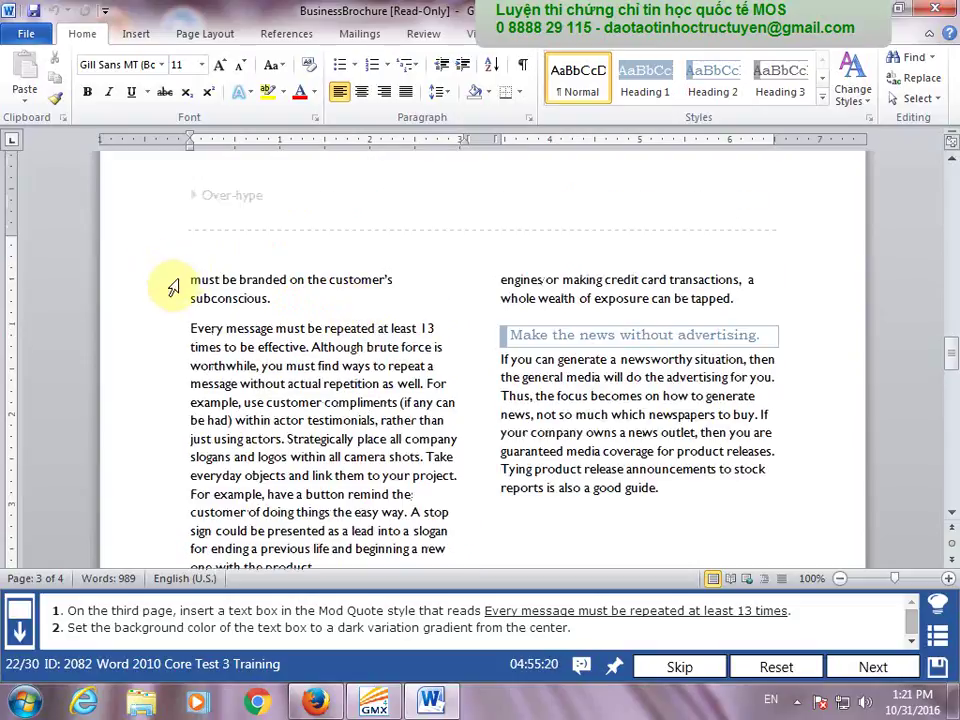
click(189, 279)
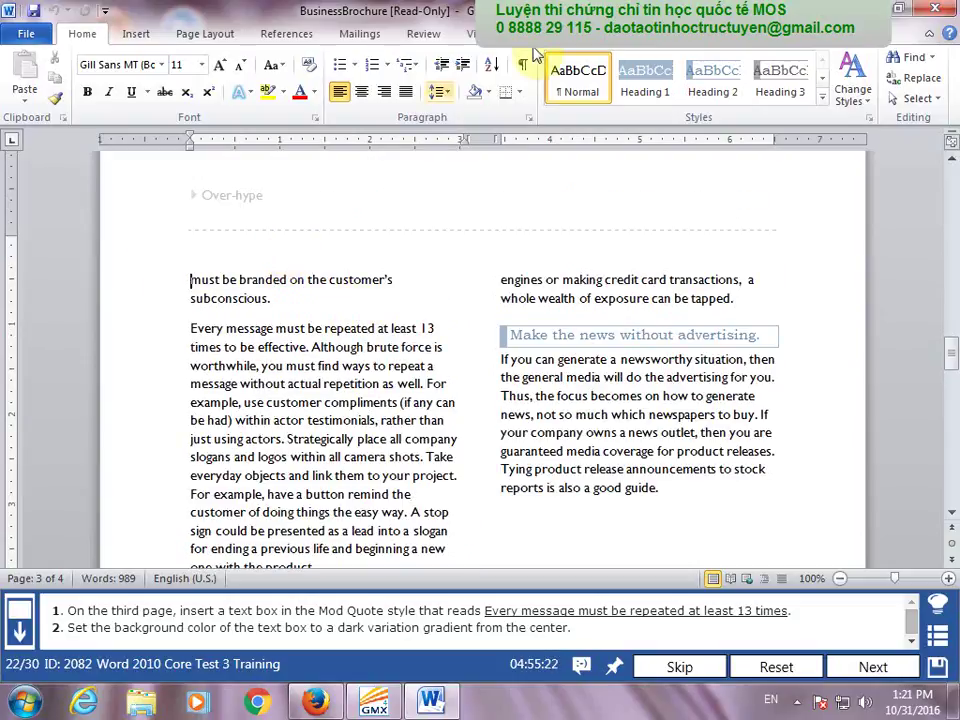
Show the built-in text box gallery and scroll down to Mod Quote
click(137, 35)
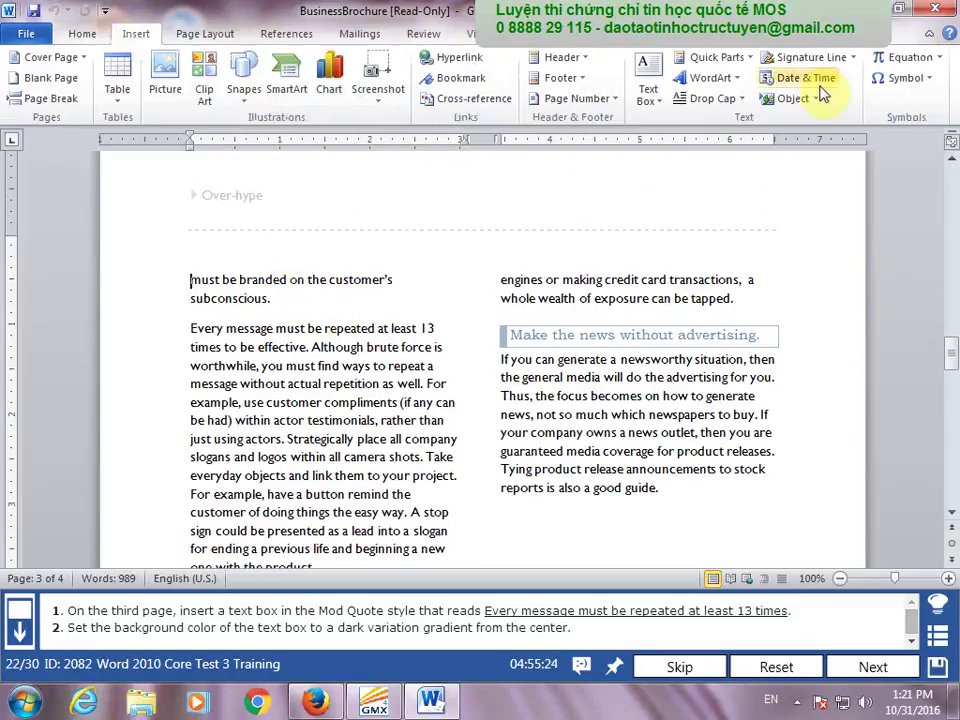
click(660, 100)
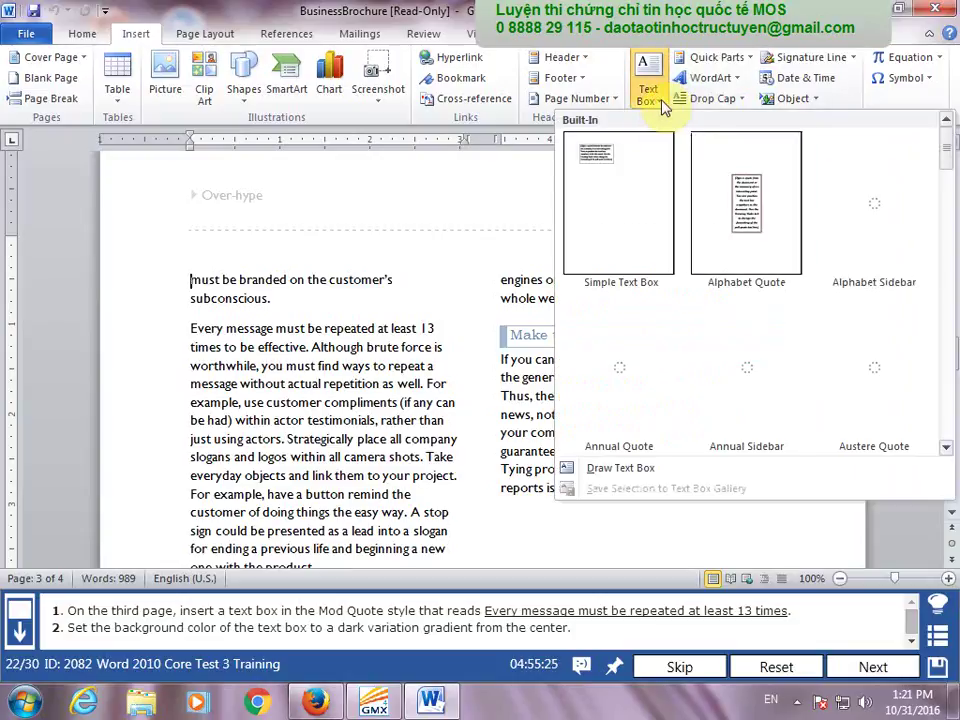
click(945, 449)
click(945, 449)
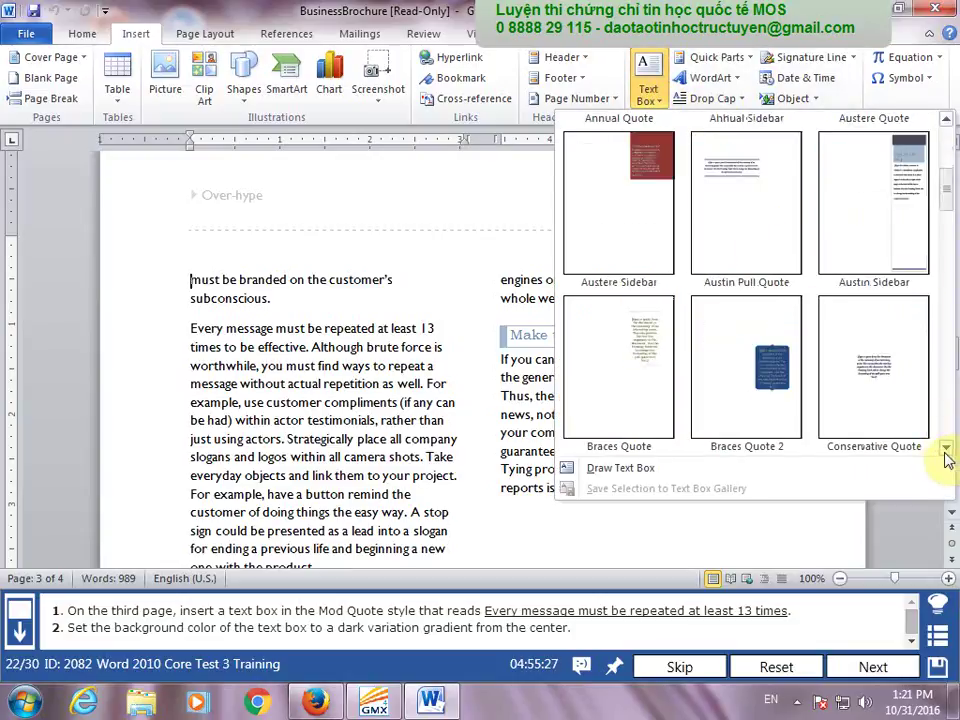
click(945, 449)
click(945, 449)
click(945, 449)
click(945, 449)
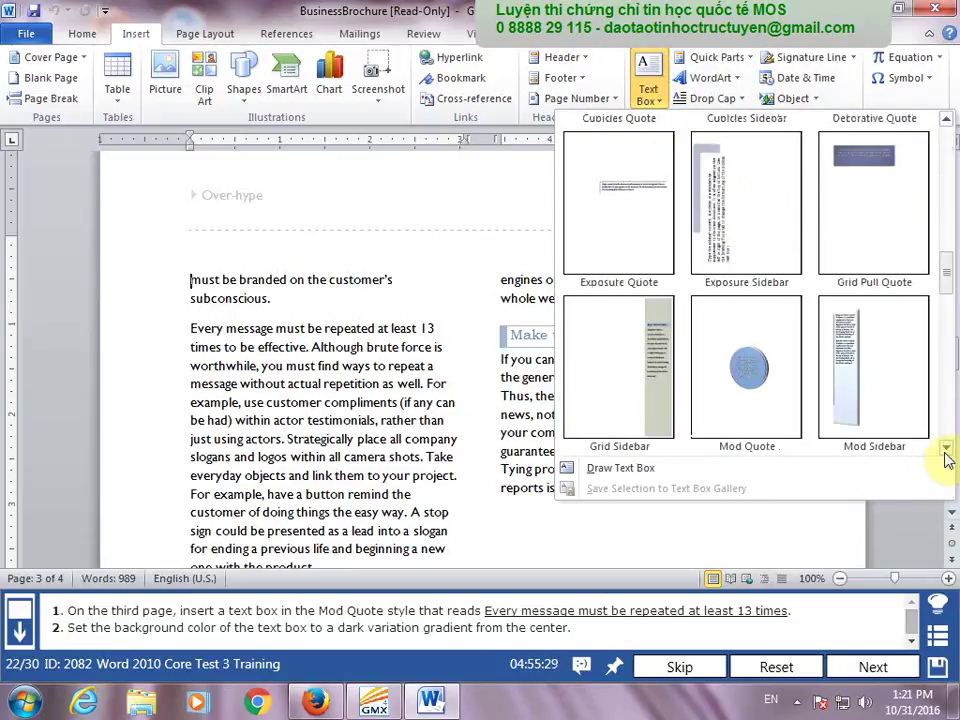
Insert a Mod Quote text box reading 'Every message must be repeated at least 13 times'
click(727, 398)
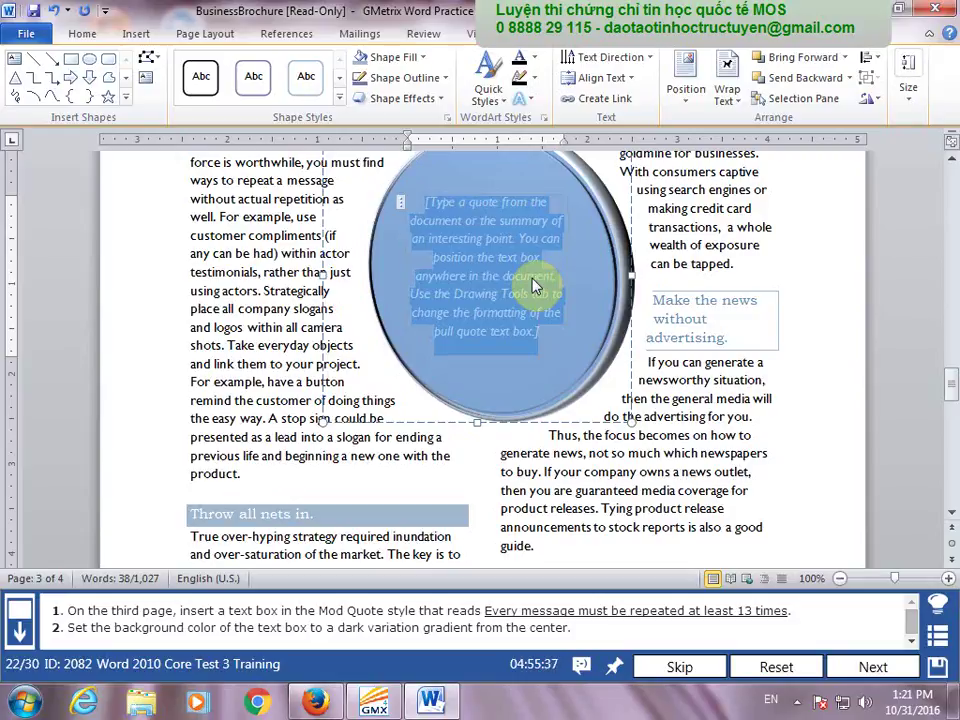
text(Every)
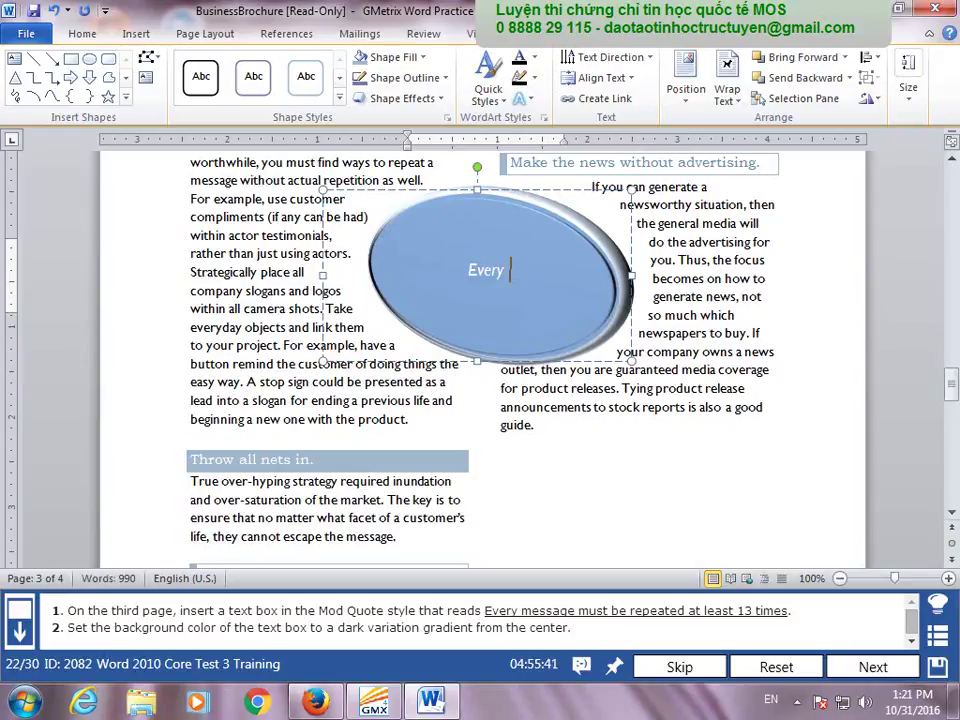
text( me)
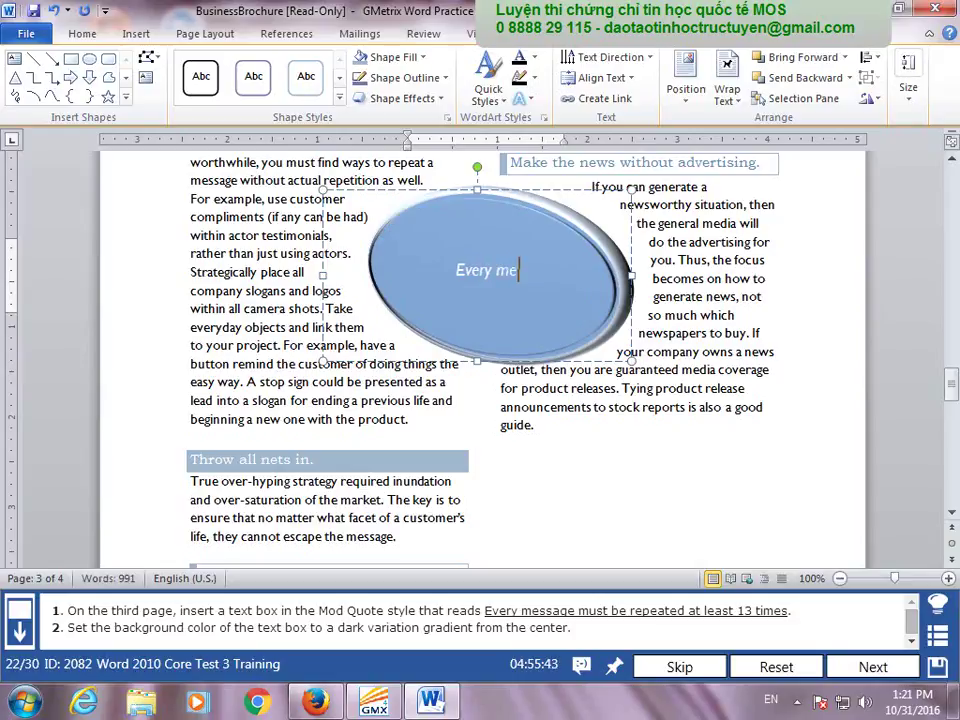
text(ssa)
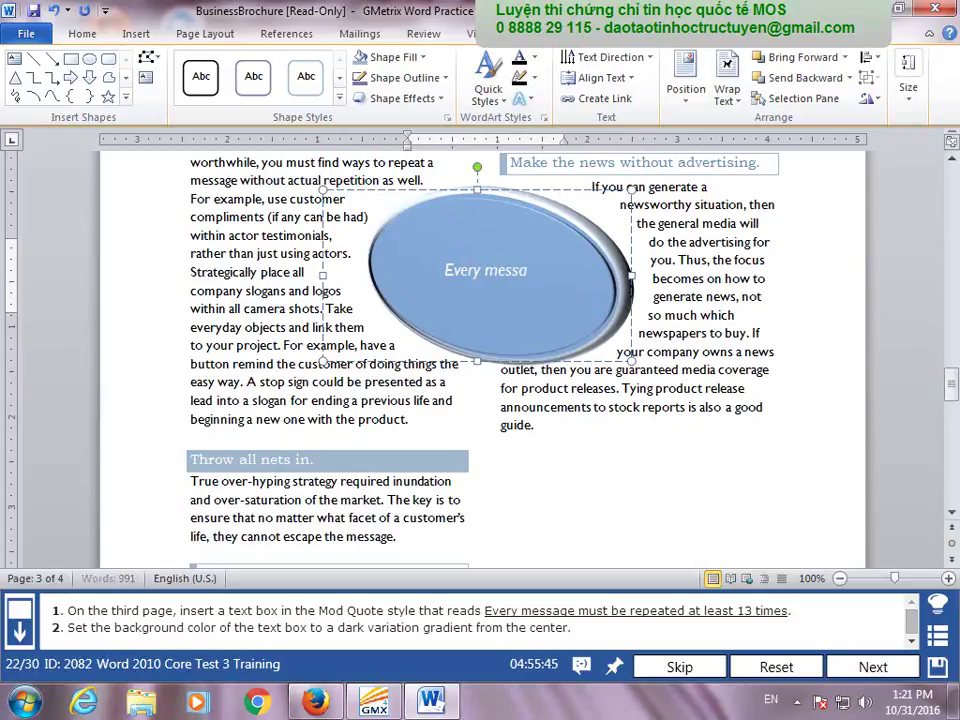
text(ge m)
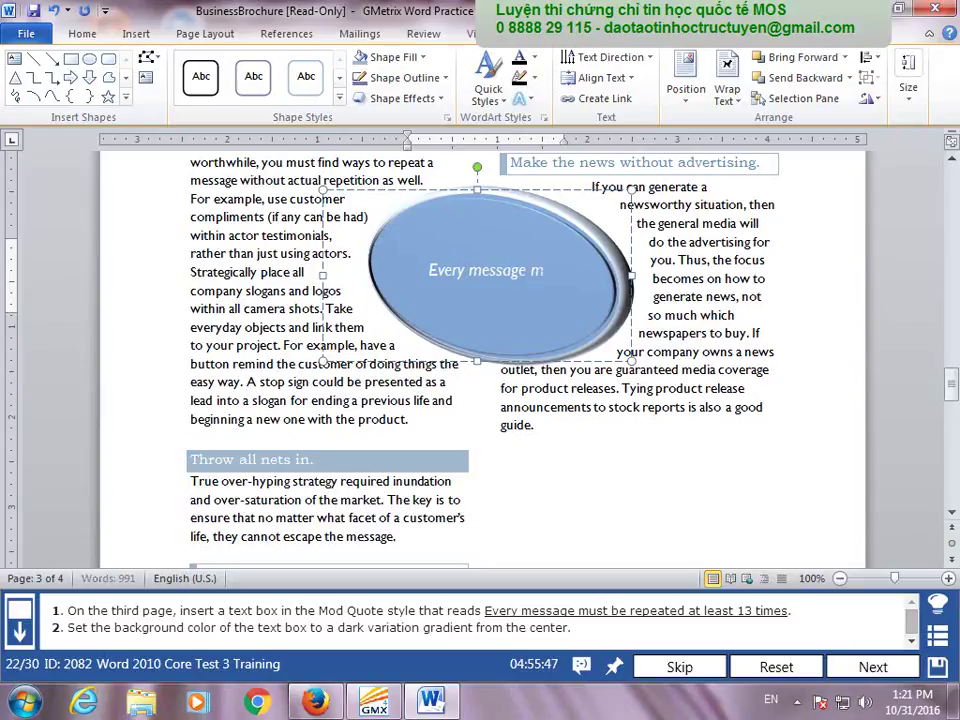
text(ust )
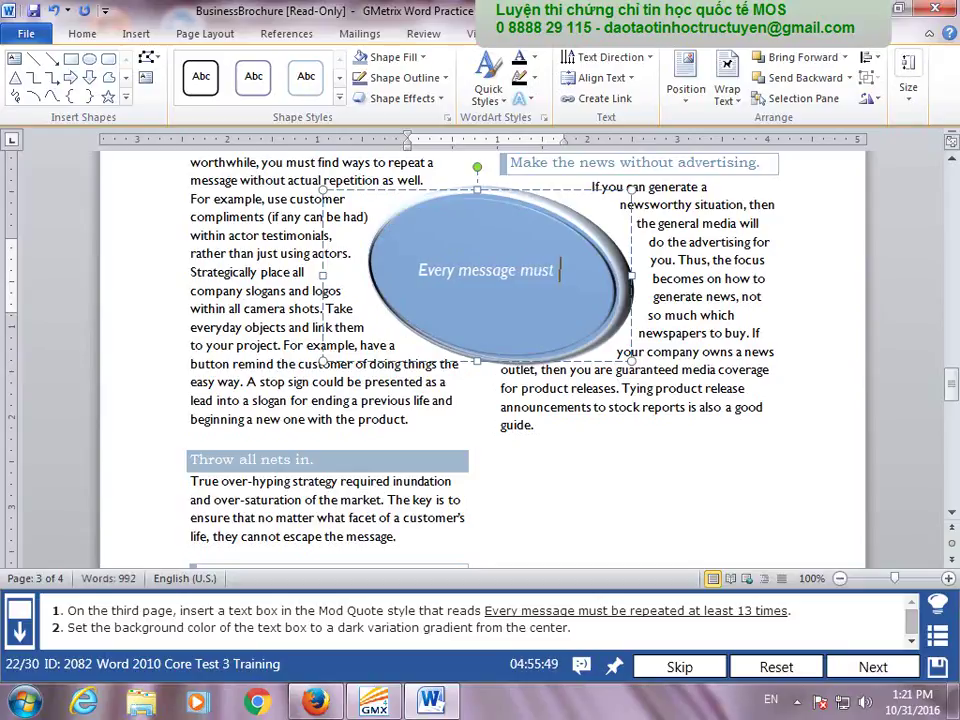
text(be)
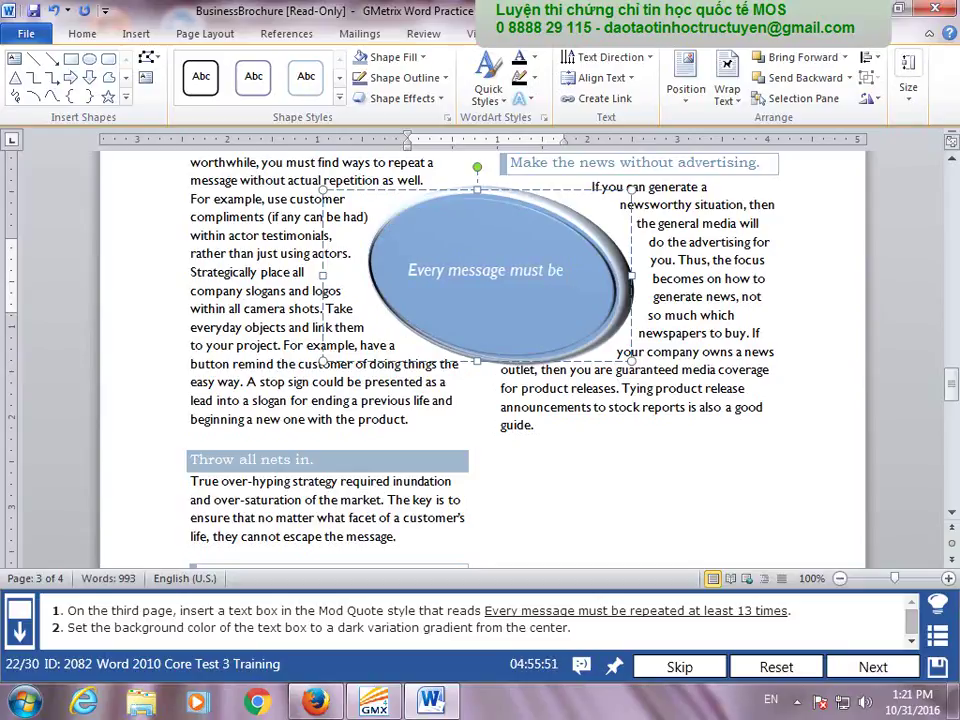
text( repe)
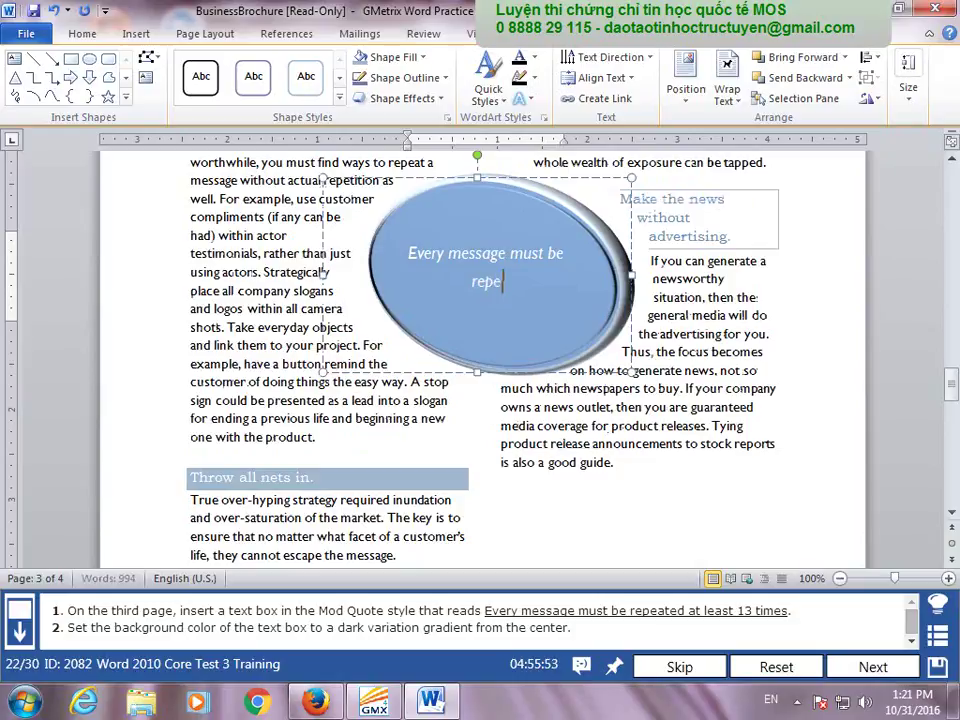
text(a)
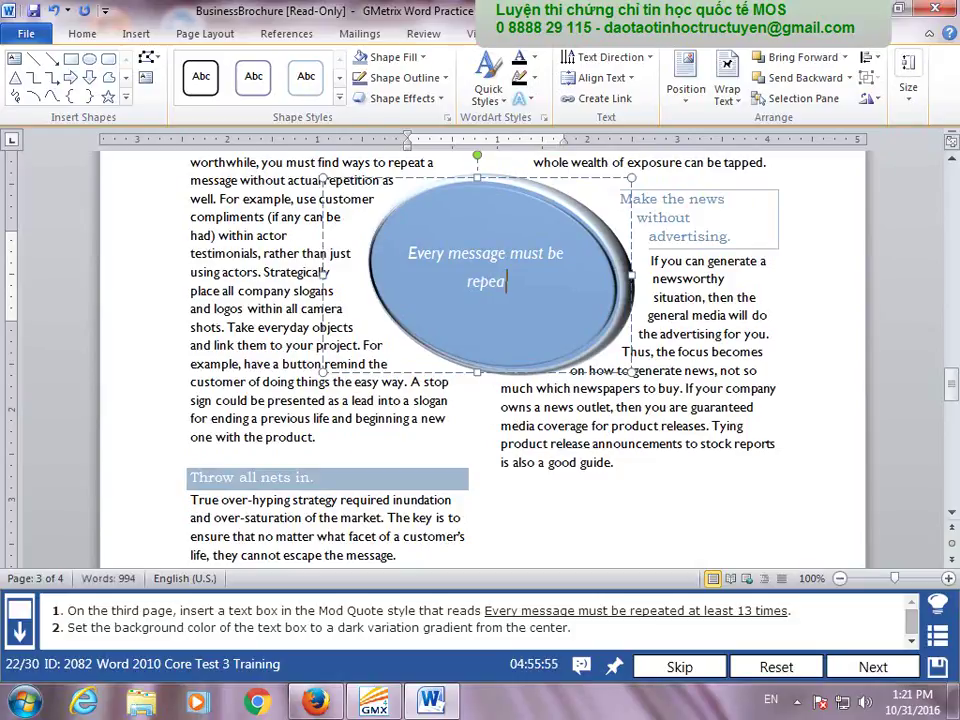
text(te)
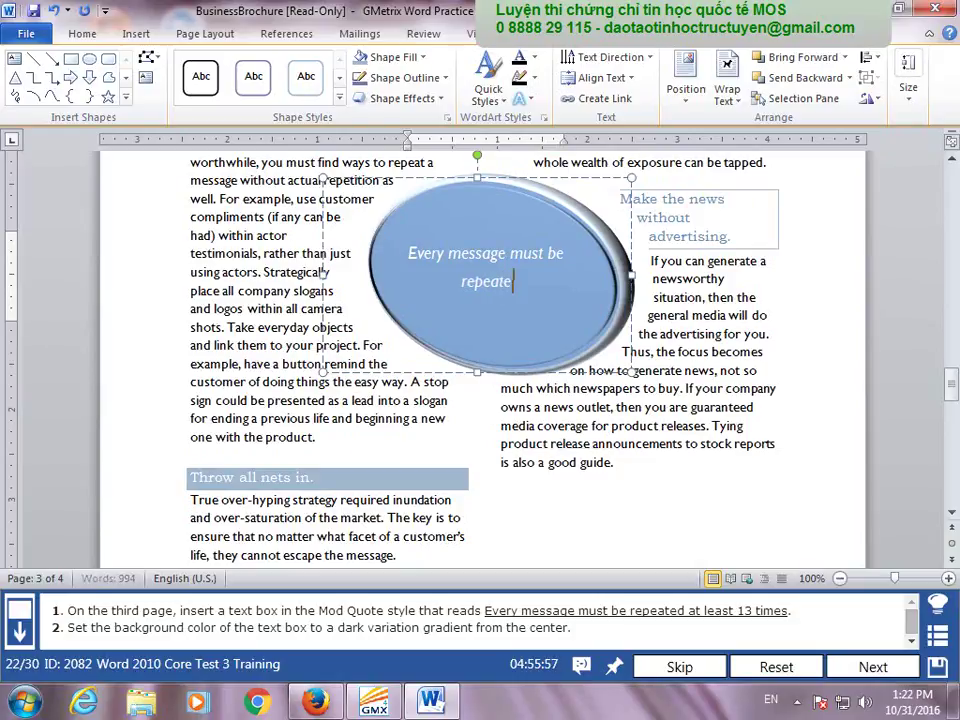
text(d a)
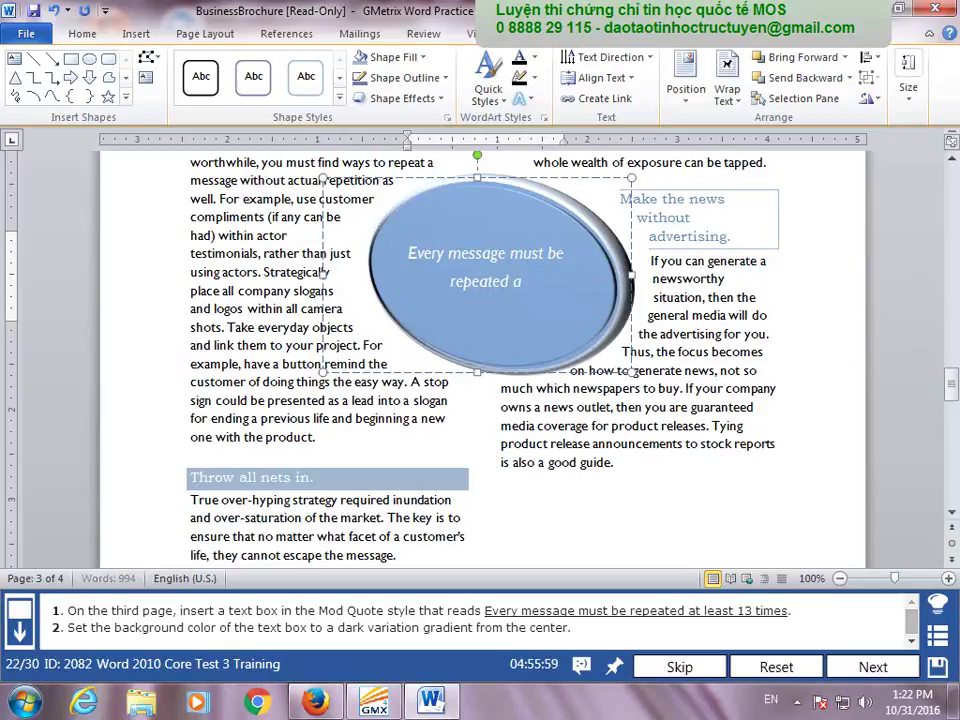
text(t le)
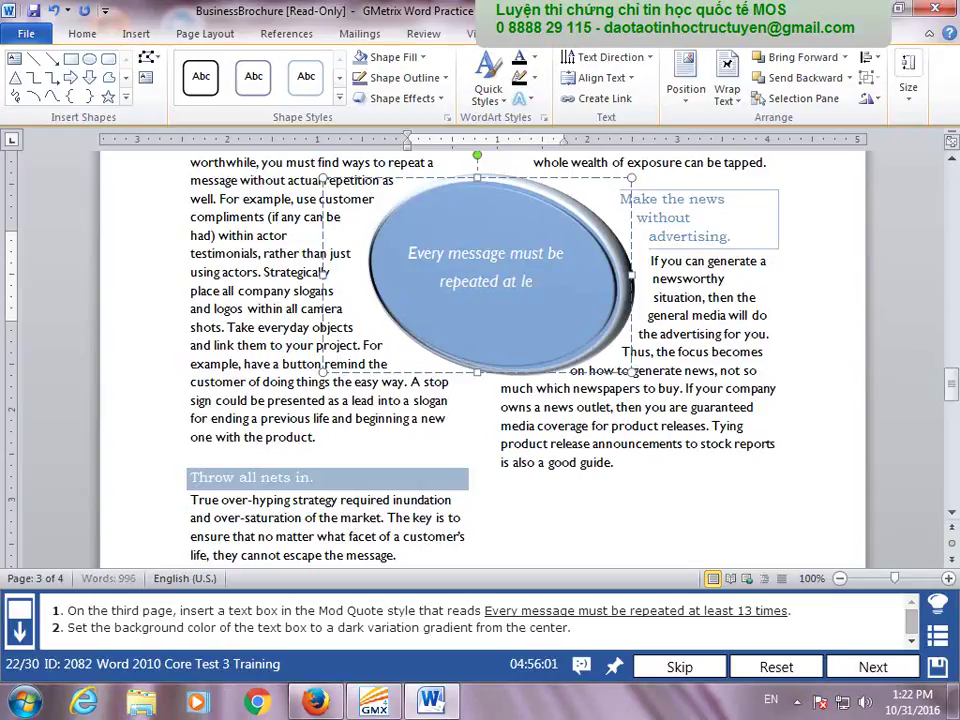
text(ast )
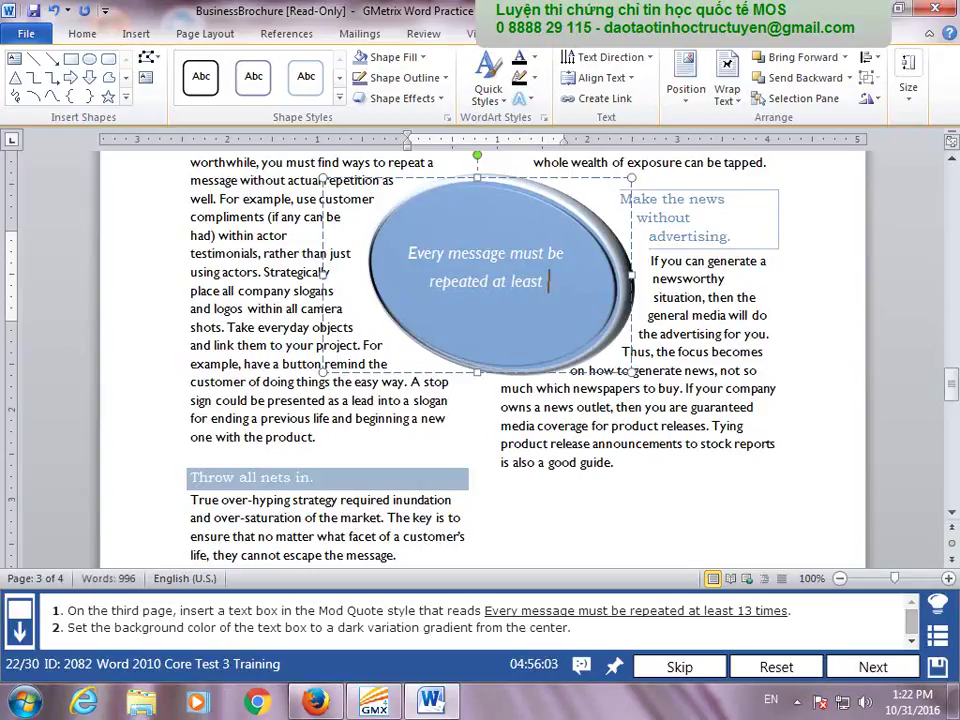
text(13 ti)
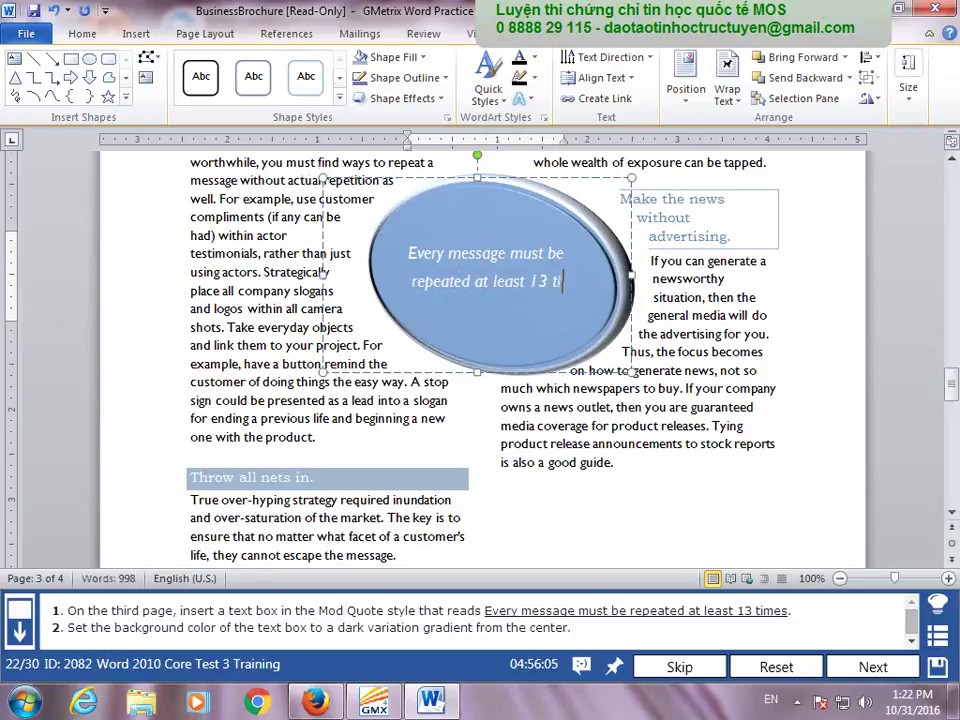
text(mes)
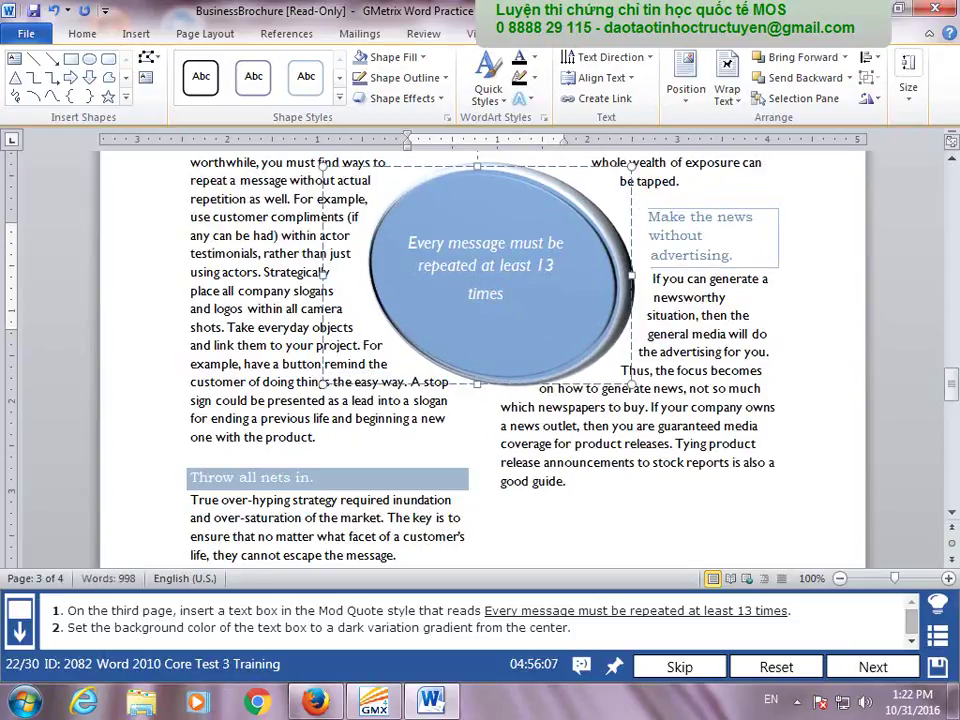
click(624, 310)
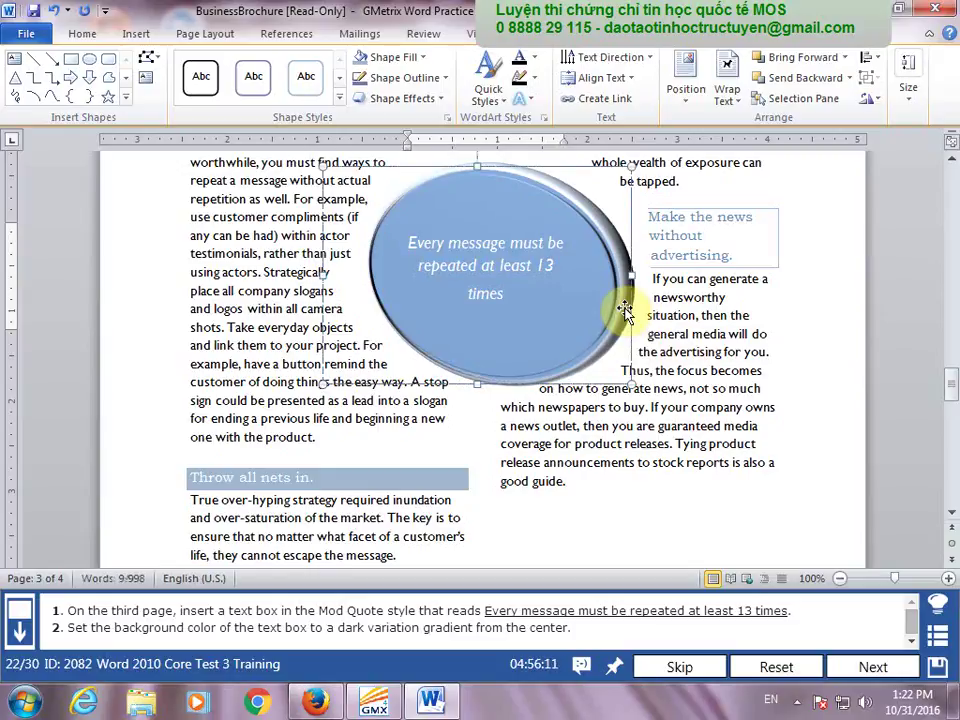
Fill the quote text box with the dark From Center gradient, then submit and load task 23
click(425, 57)
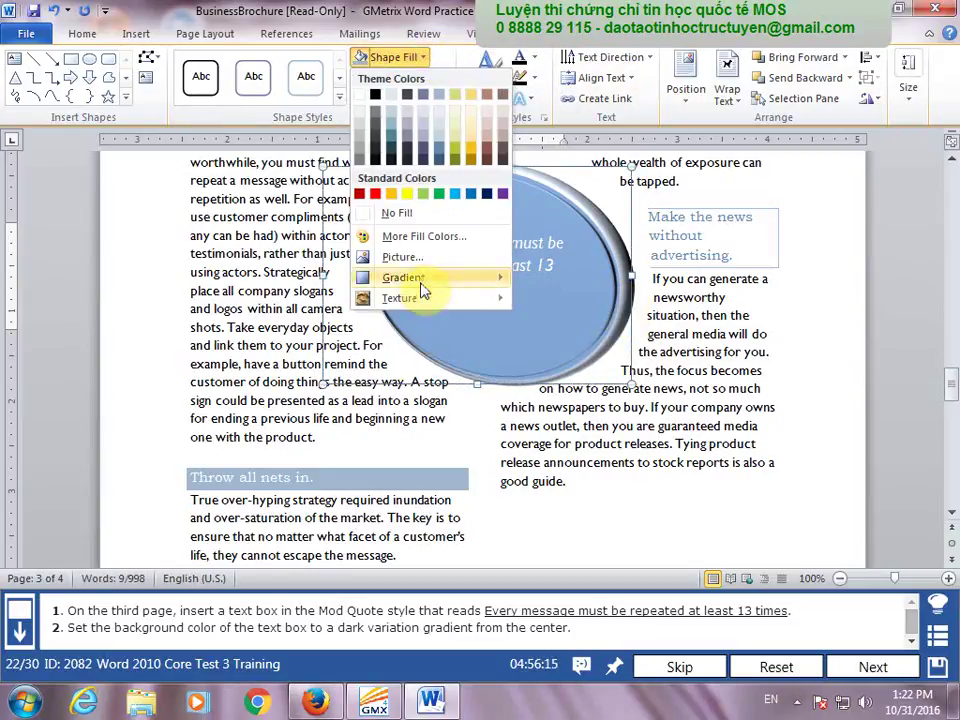
mouse_move(404, 277)
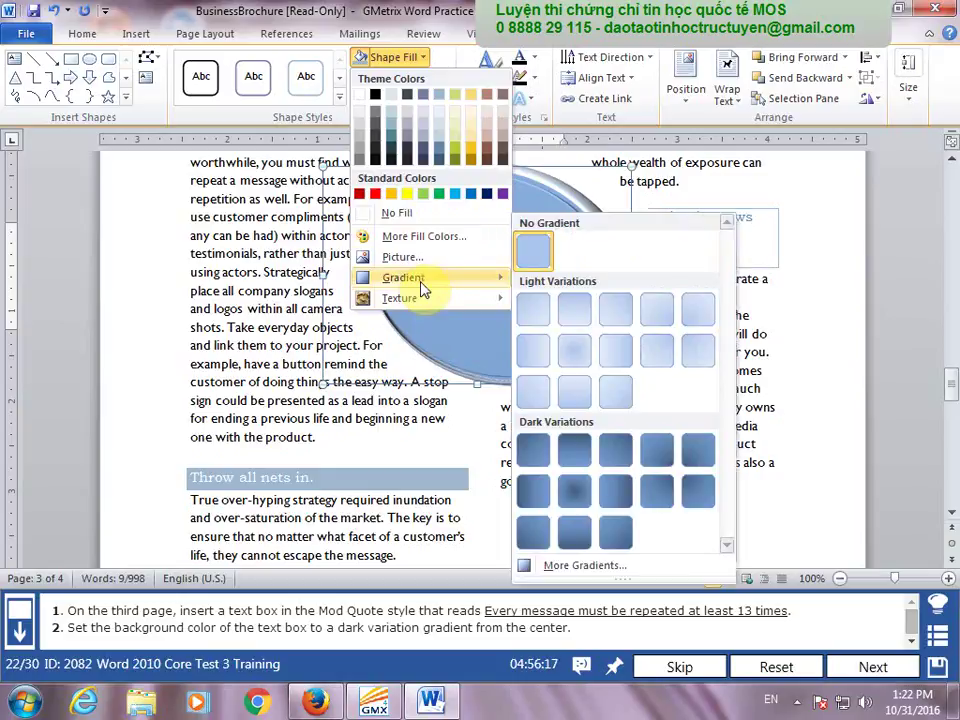
click(578, 491)
click(720, 408)
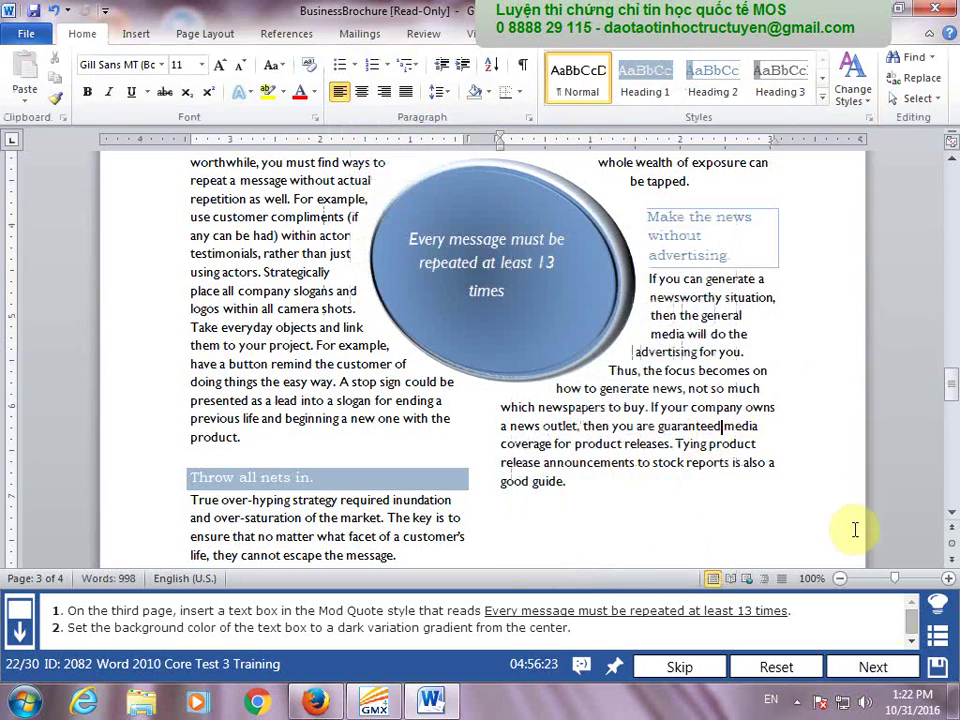
click(900, 667)
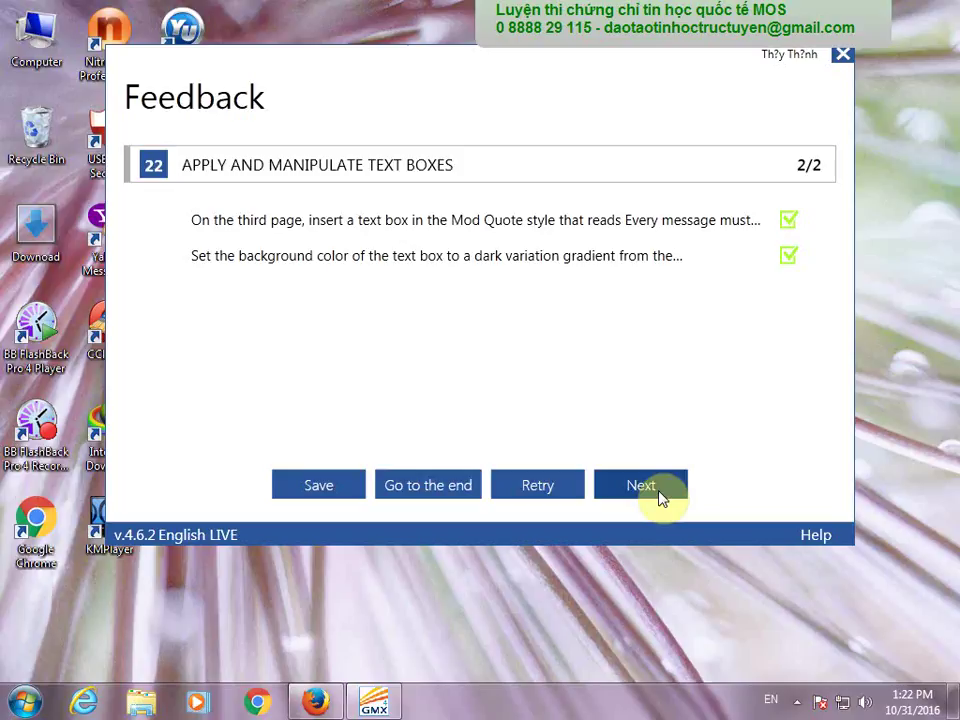
click(659, 498)
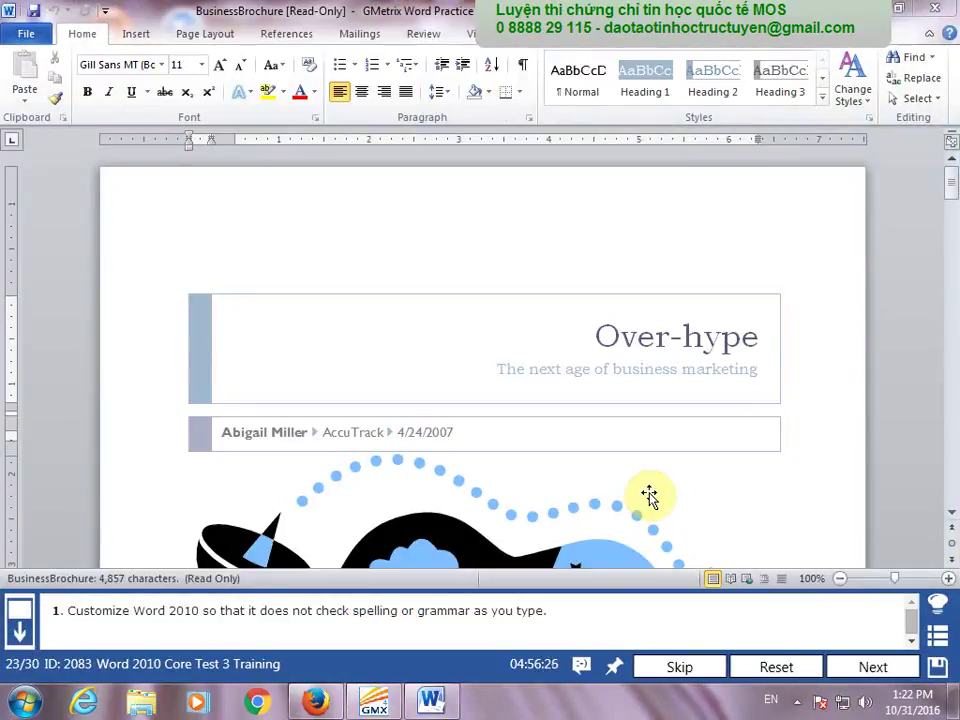
Turn off checking spelling and grammar as you type in Proofing options, then submit and continue
click(33, 37)
click(45, 383)
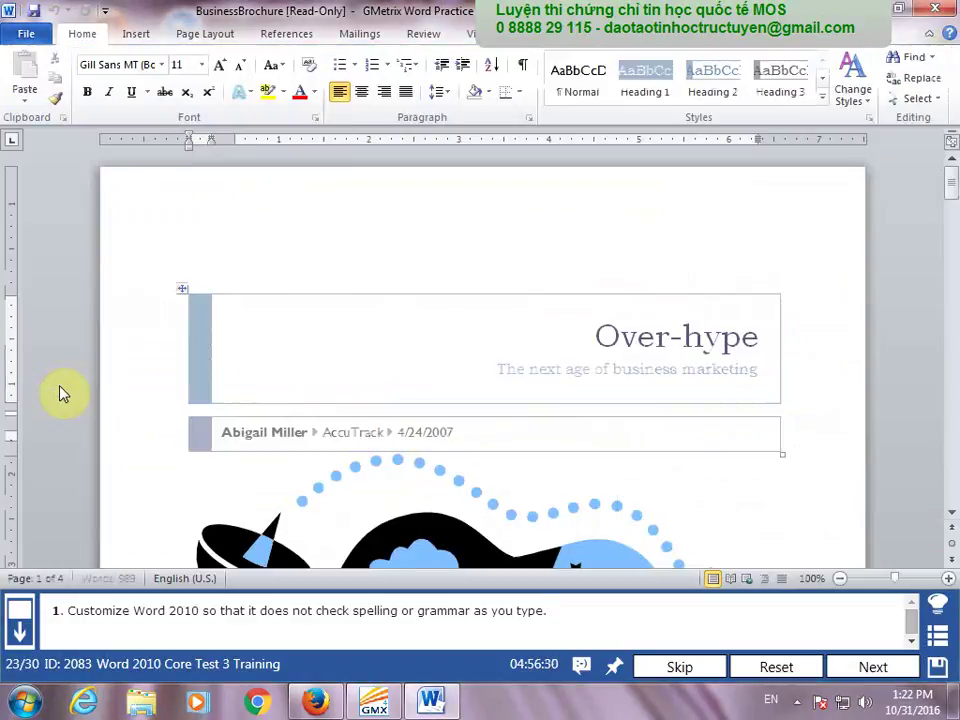
click(225, 101)
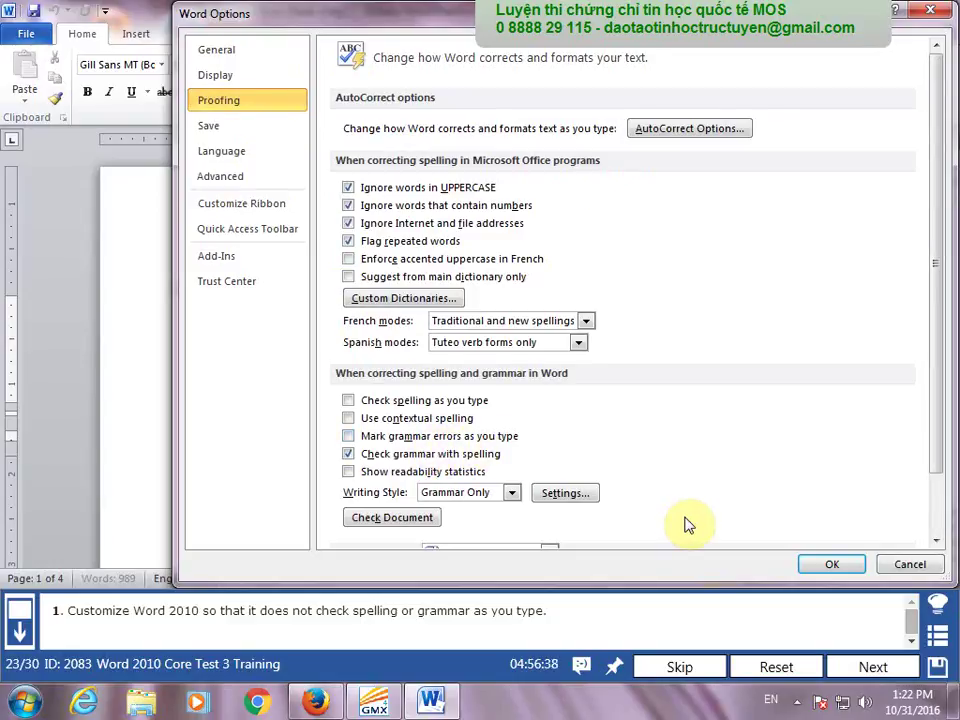
click(463, 458)
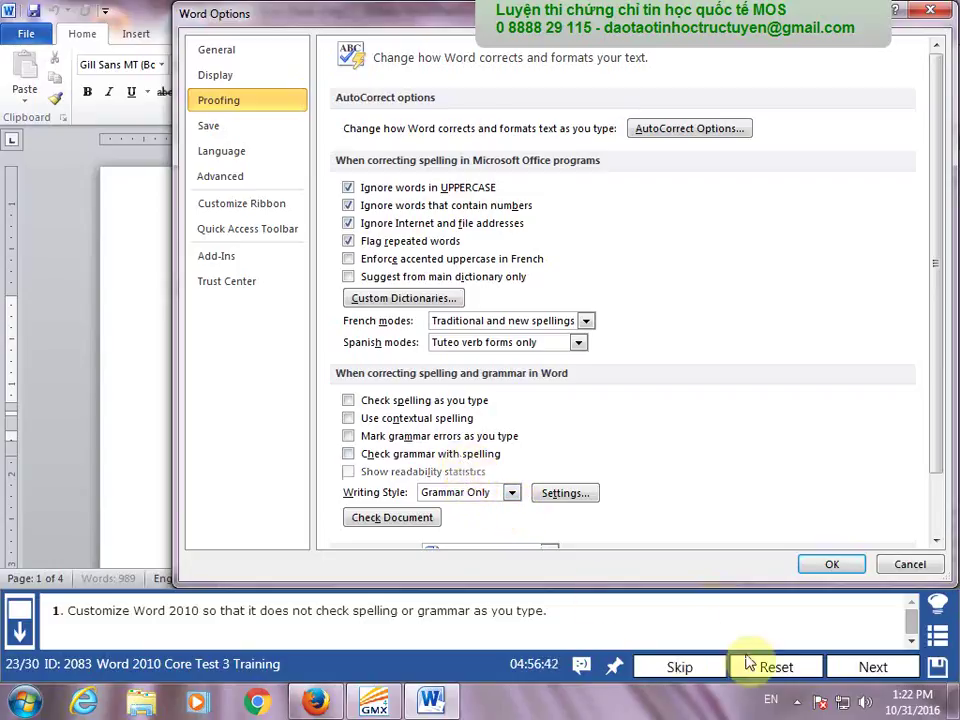
click(860, 566)
click(880, 668)
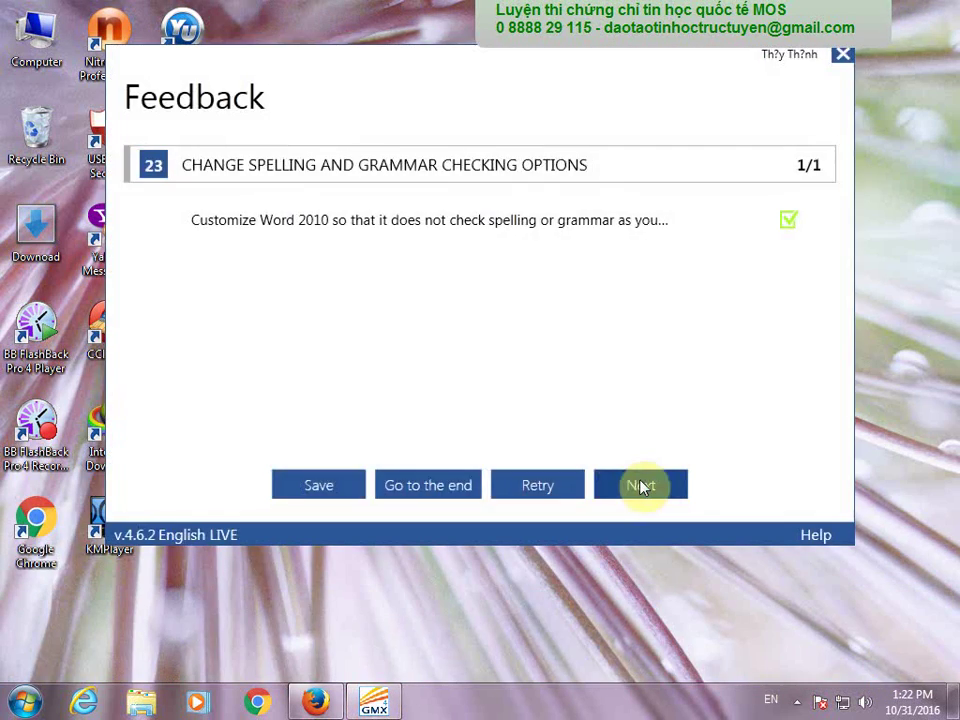
click(643, 486)
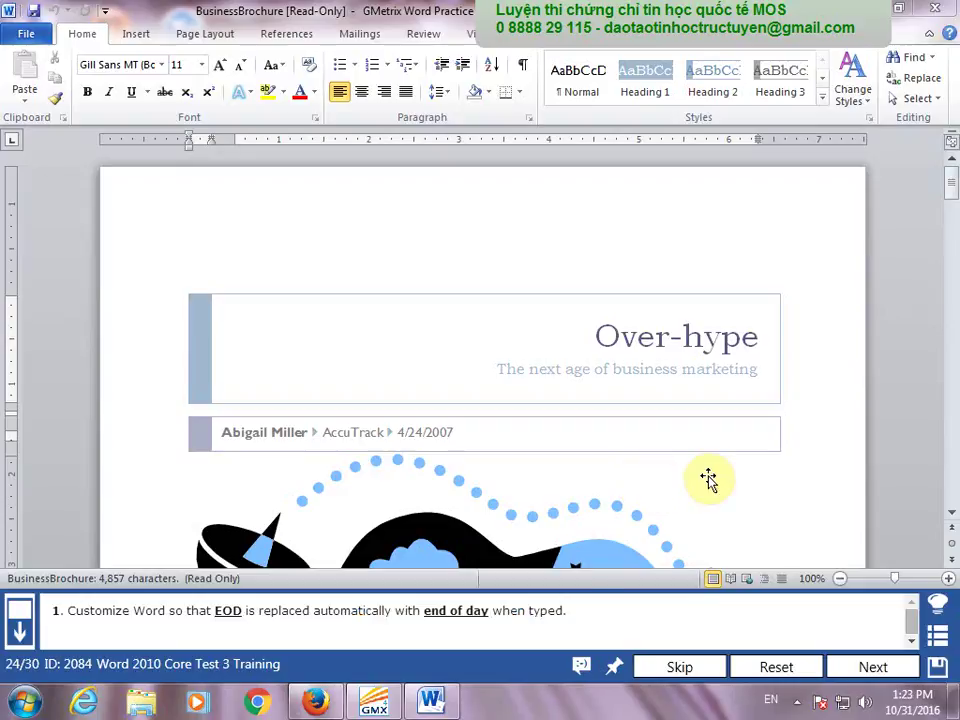
Add an AutoCorrect entry replacing EOD with 'end of day', then submit and open task 25
click(27, 34)
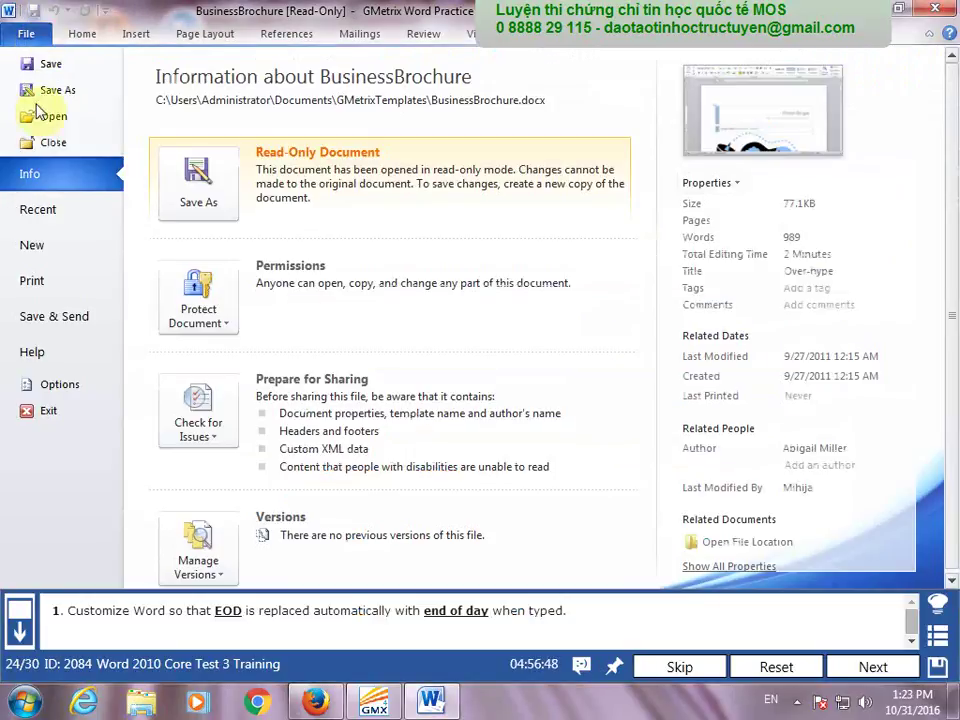
click(60, 386)
click(220, 100)
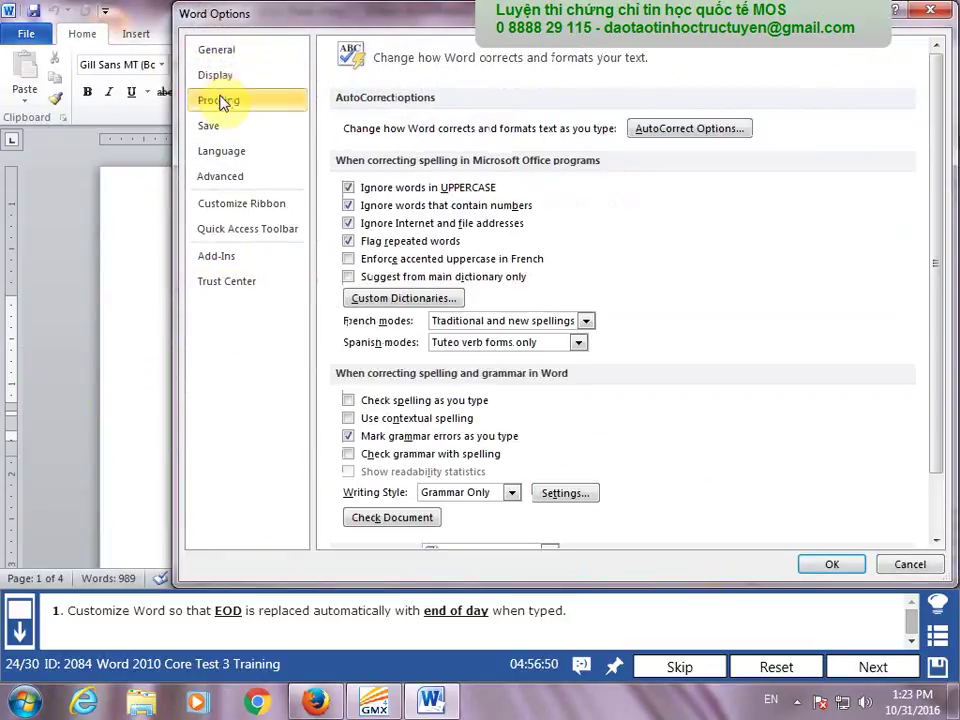
click(705, 130)
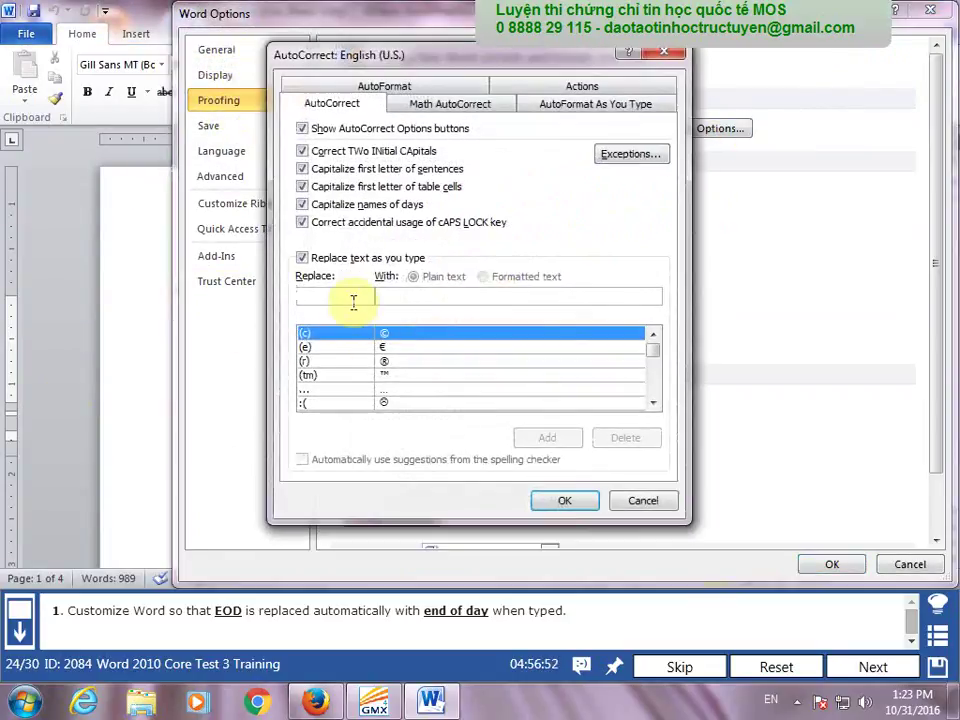
text(EOD)
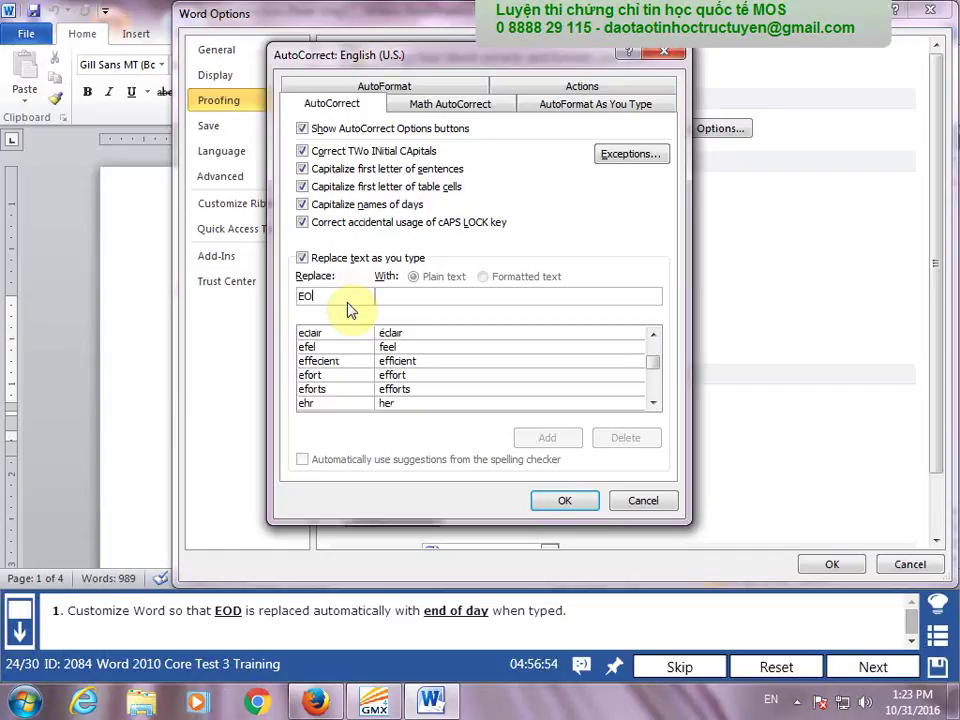
click(391, 298)
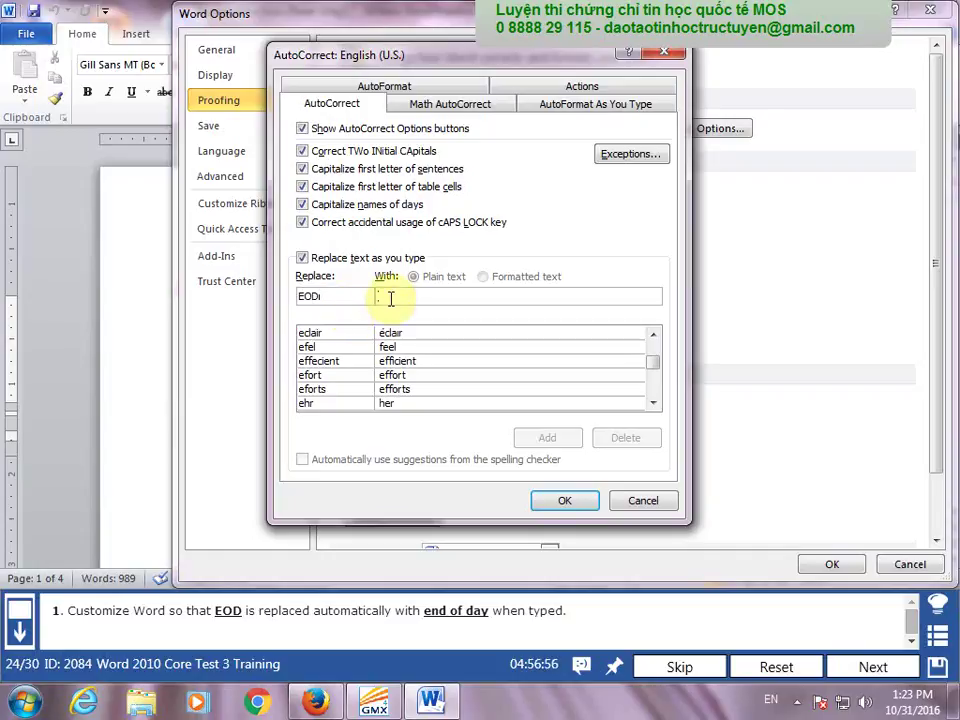
text(end of day)
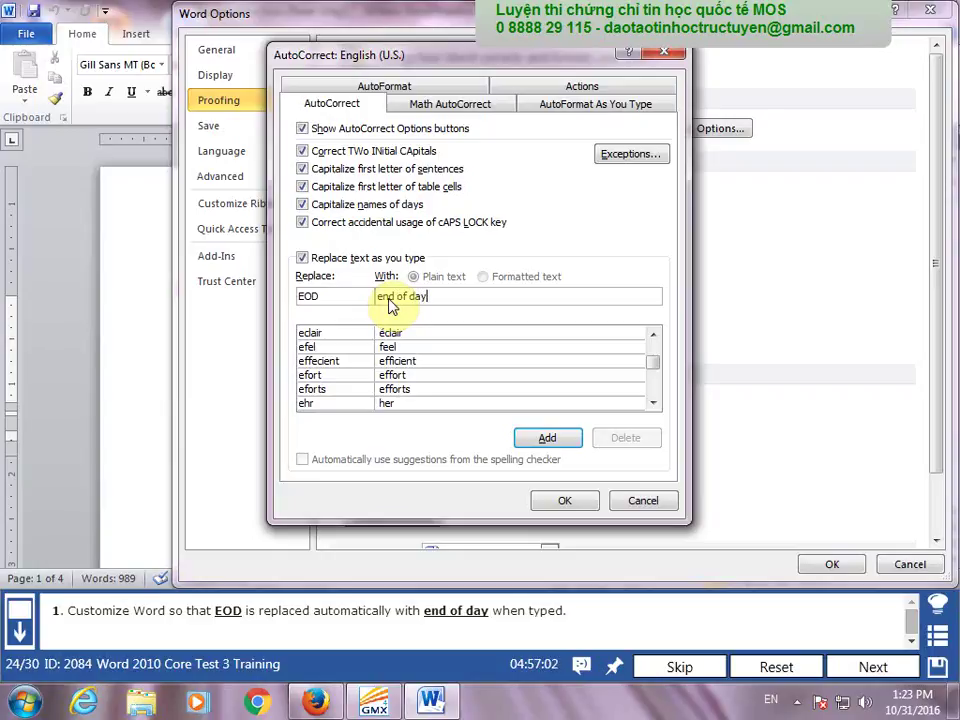
click(550, 438)
click(589, 502)
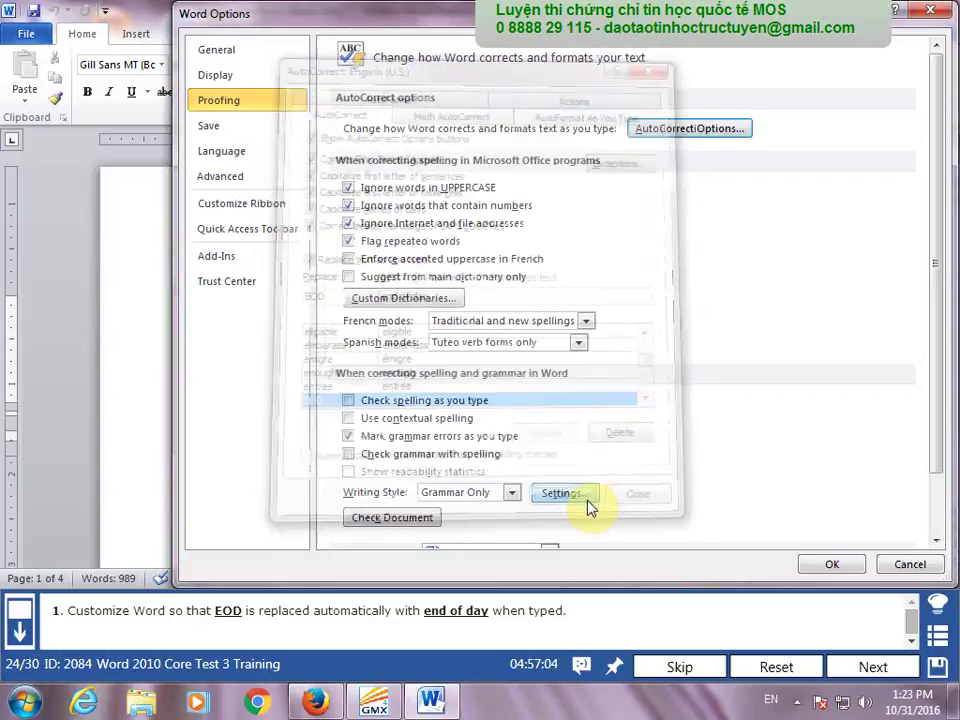
click(818, 564)
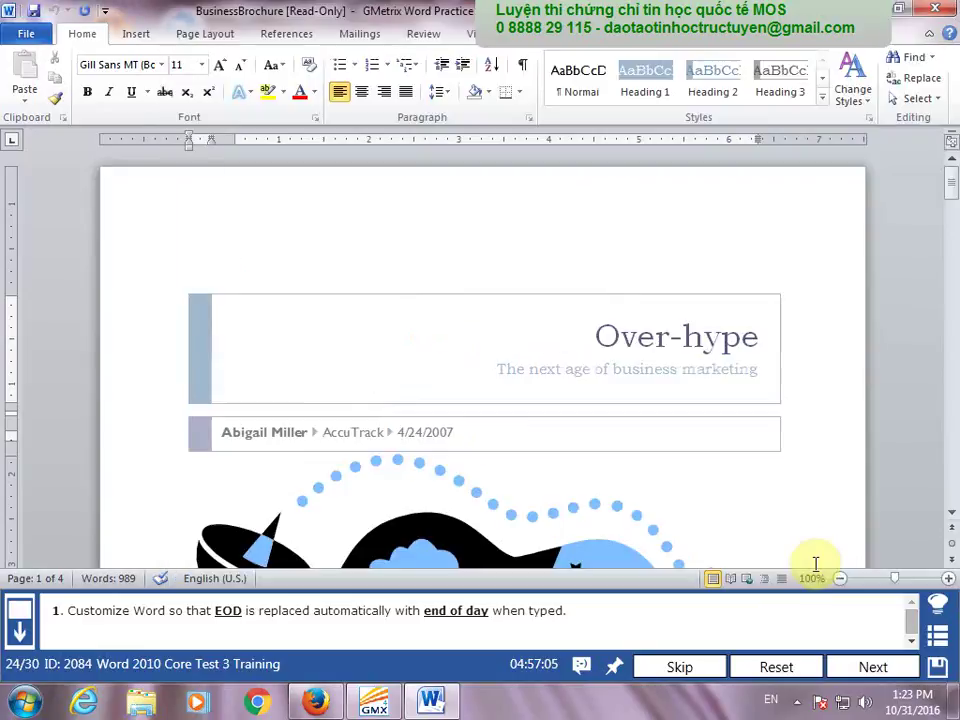
click(873, 676)
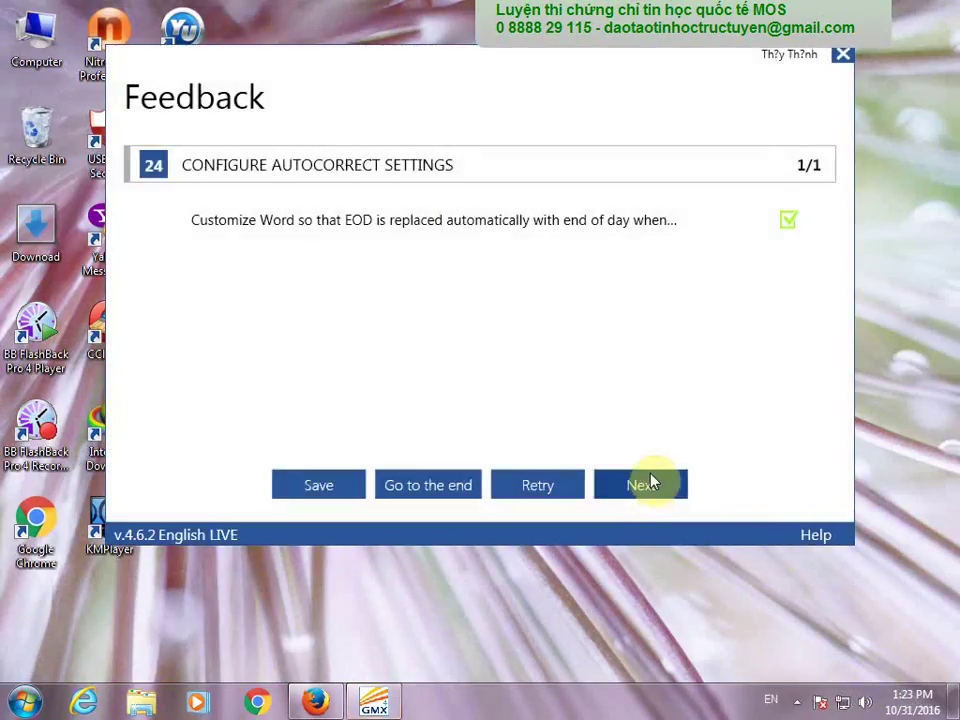
click(651, 482)
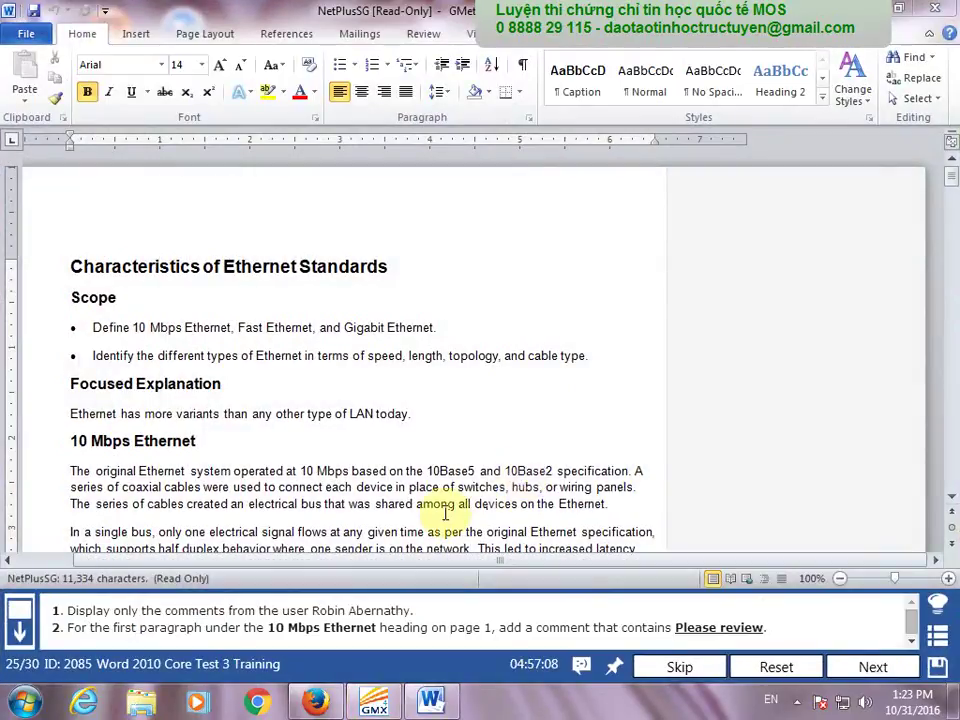
Hide Ink, Insertions and Deletions, Formatting and Markup Area Highlight under Show Markup
click(421, 36)
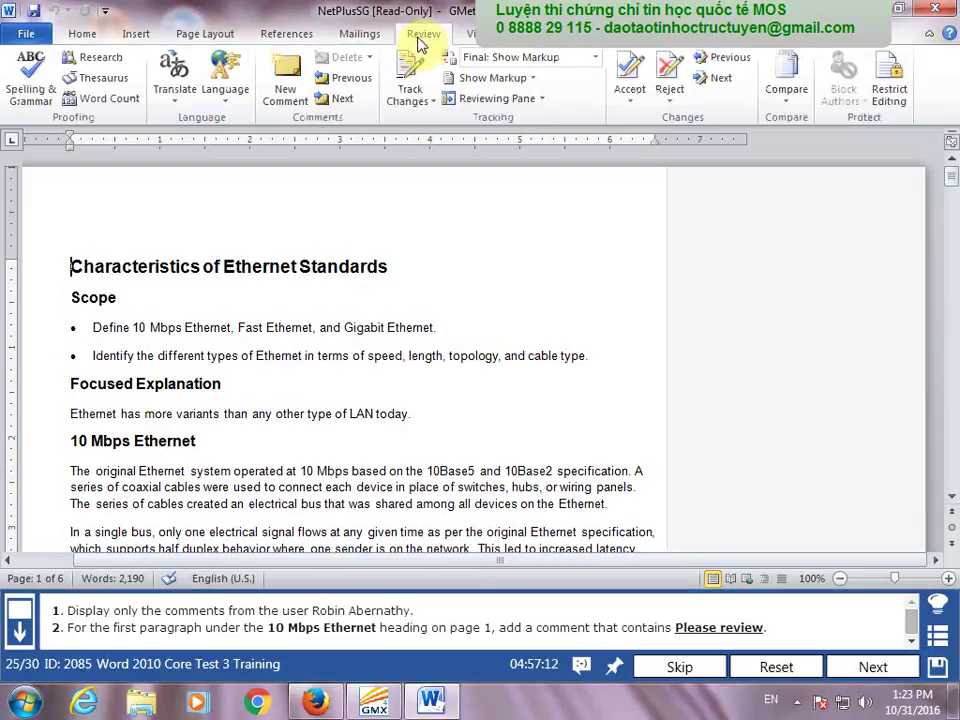
click(532, 78)
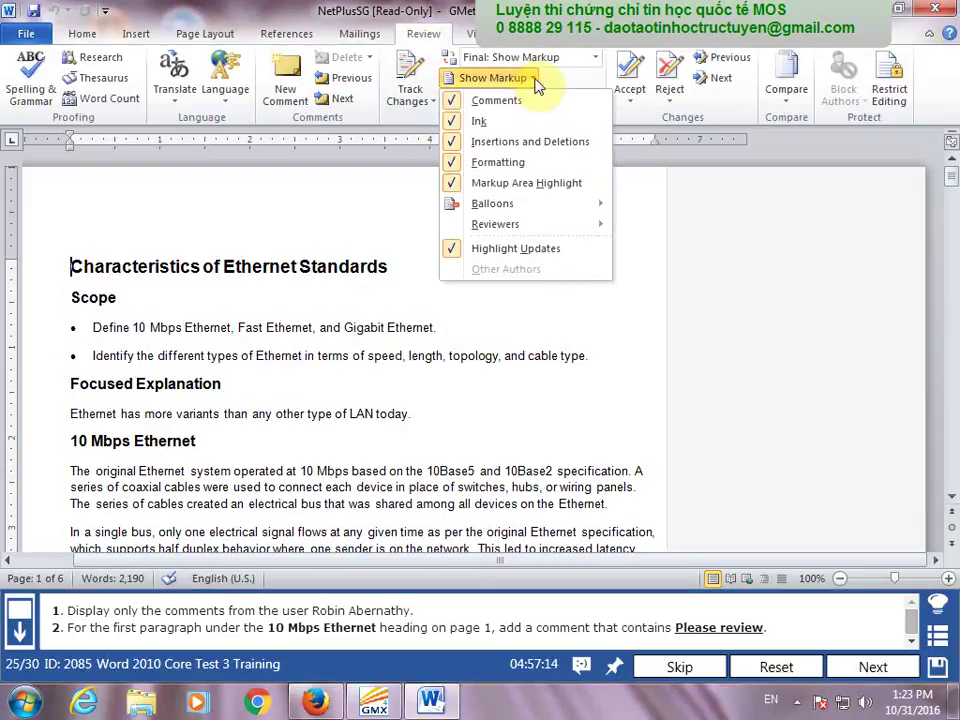
click(458, 121)
click(522, 80)
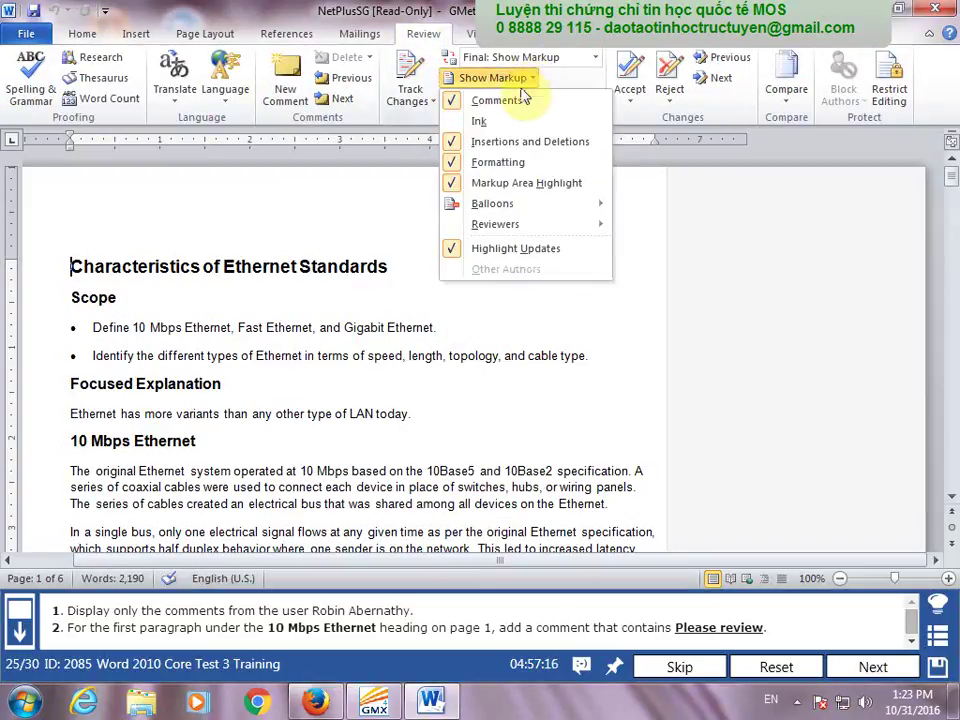
click(452, 141)
click(522, 78)
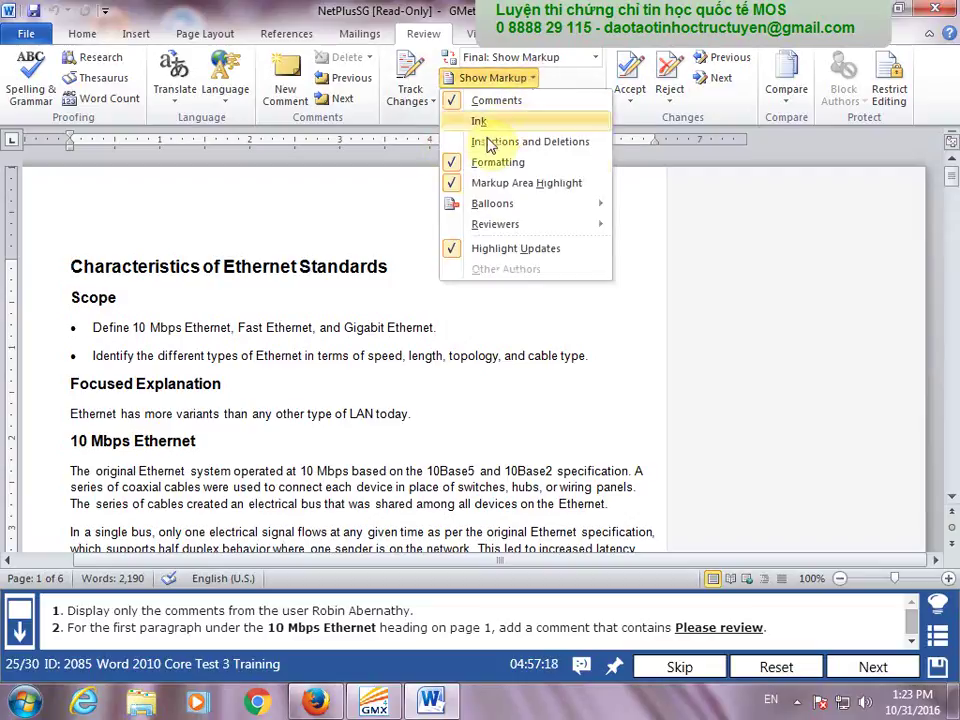
click(452, 162)
click(530, 78)
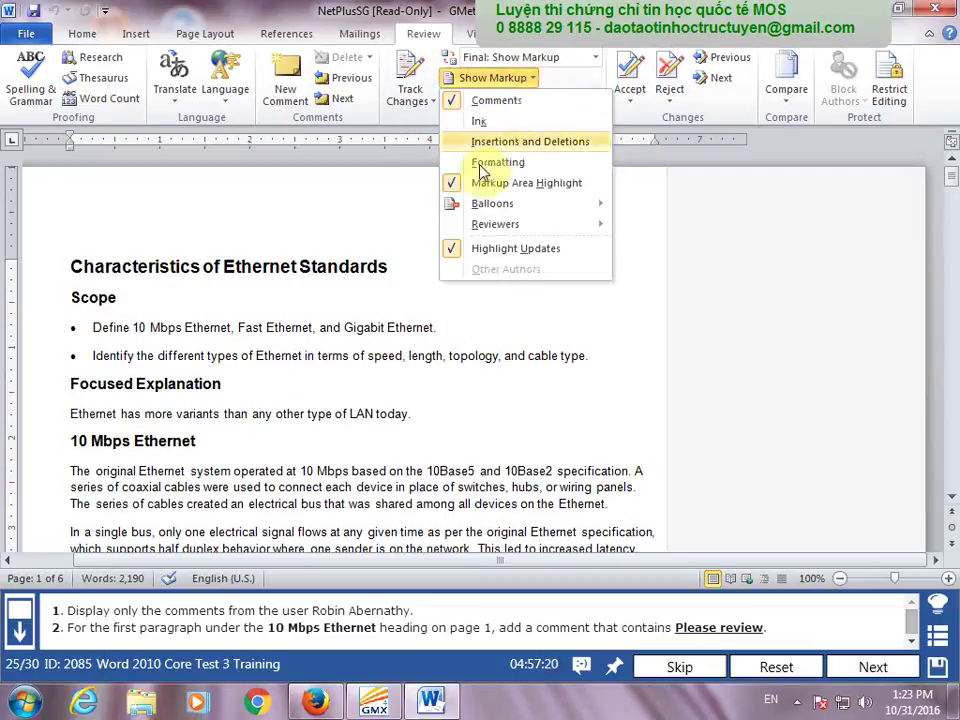
click(454, 183)
Limit the Reviewers filter so only the required reviewer's markup is shown
click(530, 78)
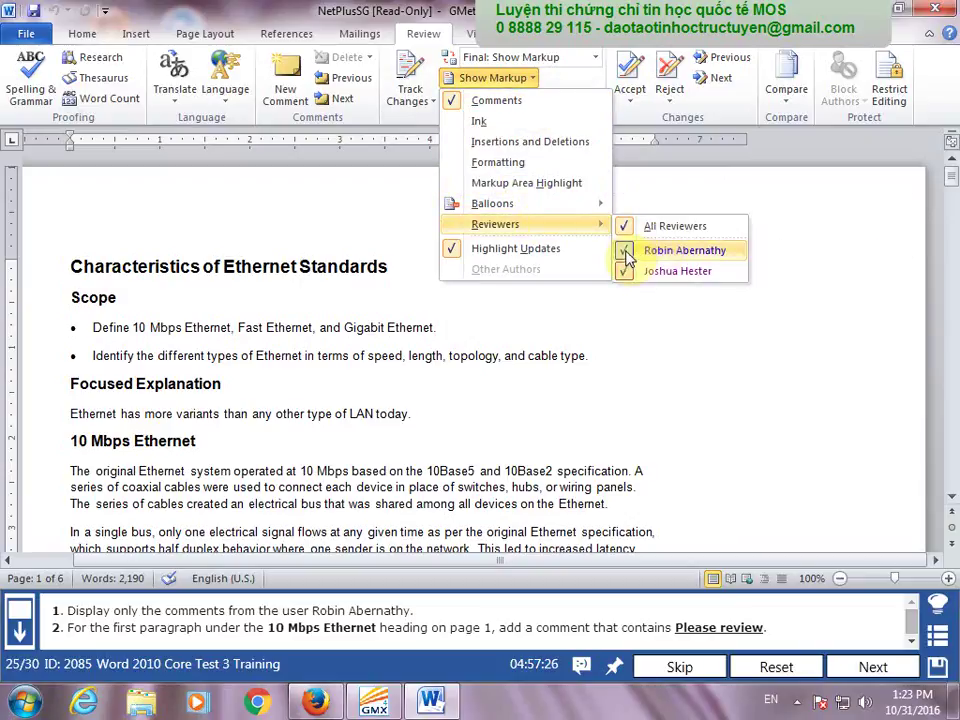
mouse_move(495, 224)
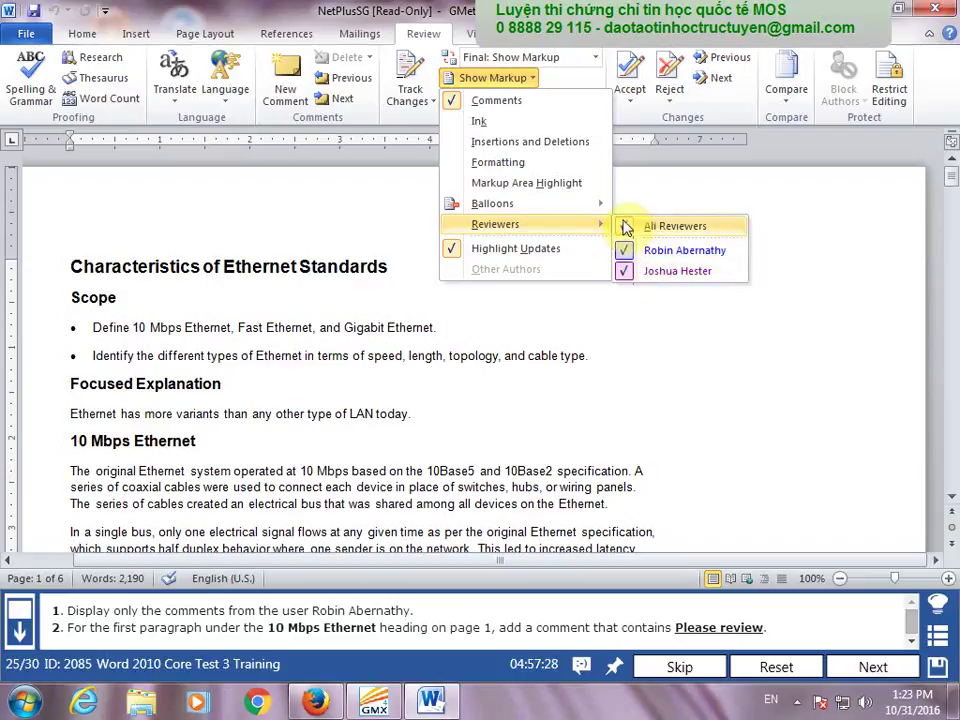
click(624, 271)
click(535, 79)
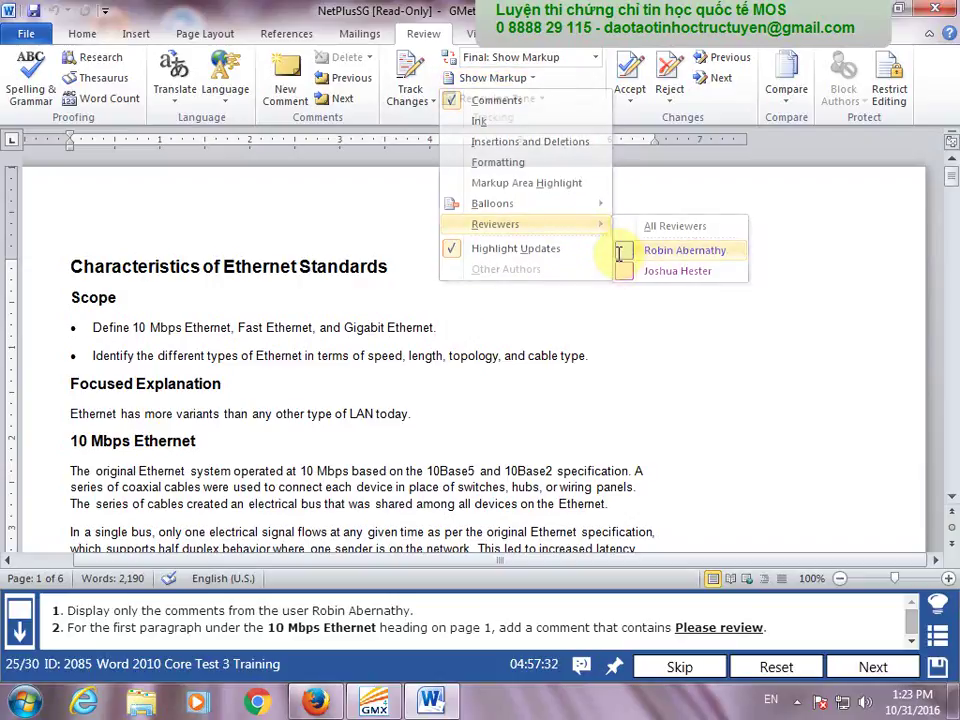
click(619, 258)
click(535, 79)
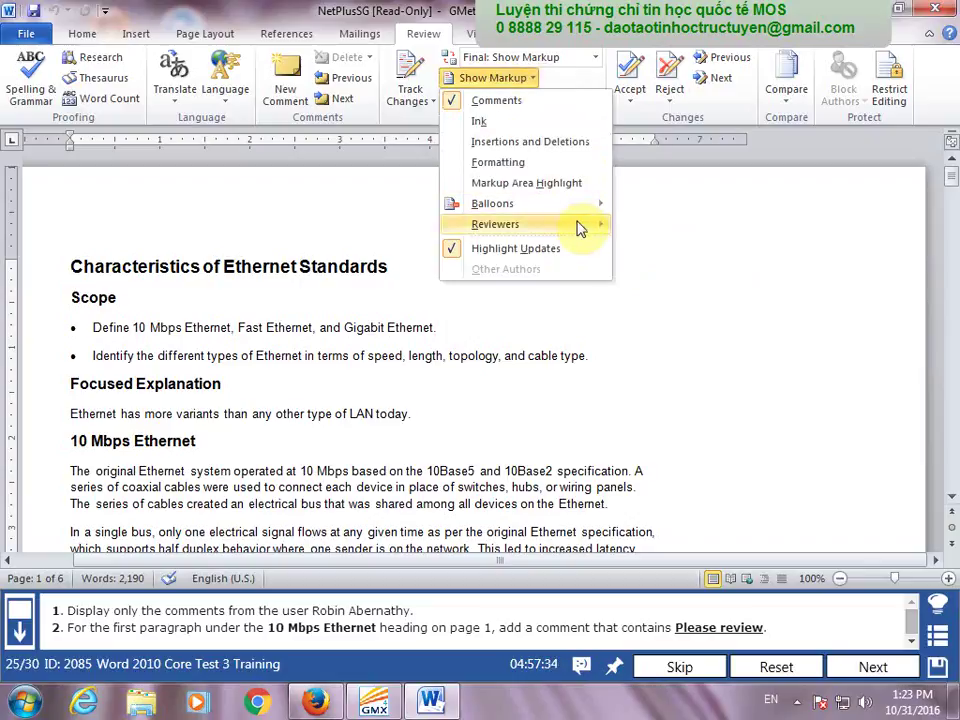
click(605, 400)
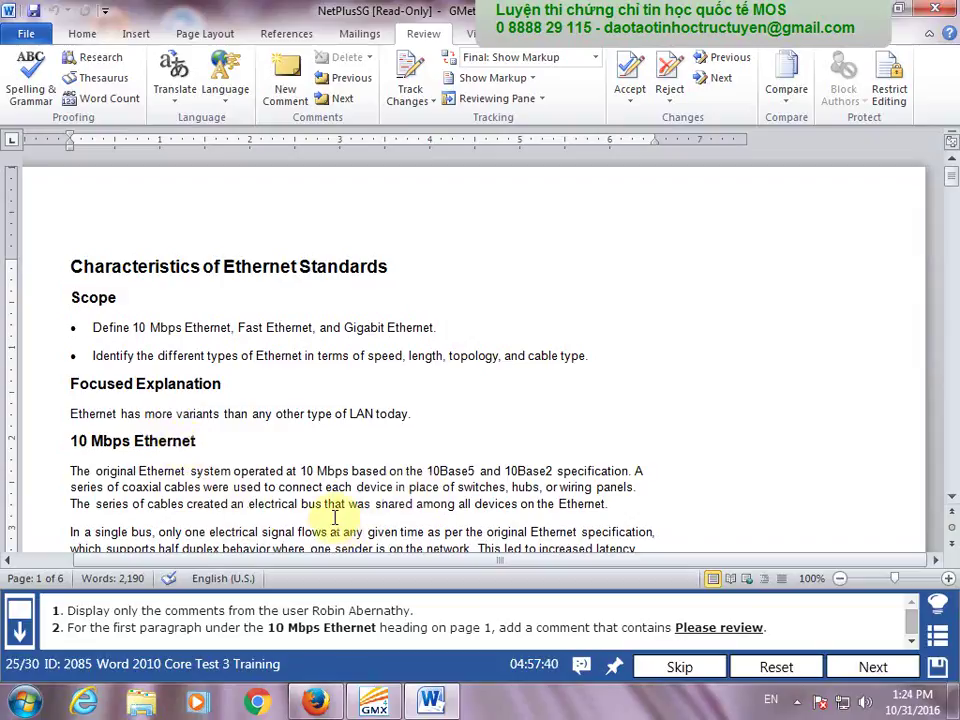
Comment 'Please review' on the first paragraph under 10 Mbps Ethernet, then submit task 25
mouse_move(70, 470)
mouse_down()
mouse_move(613, 487)
mouse_move(620, 509)
mouse_up()
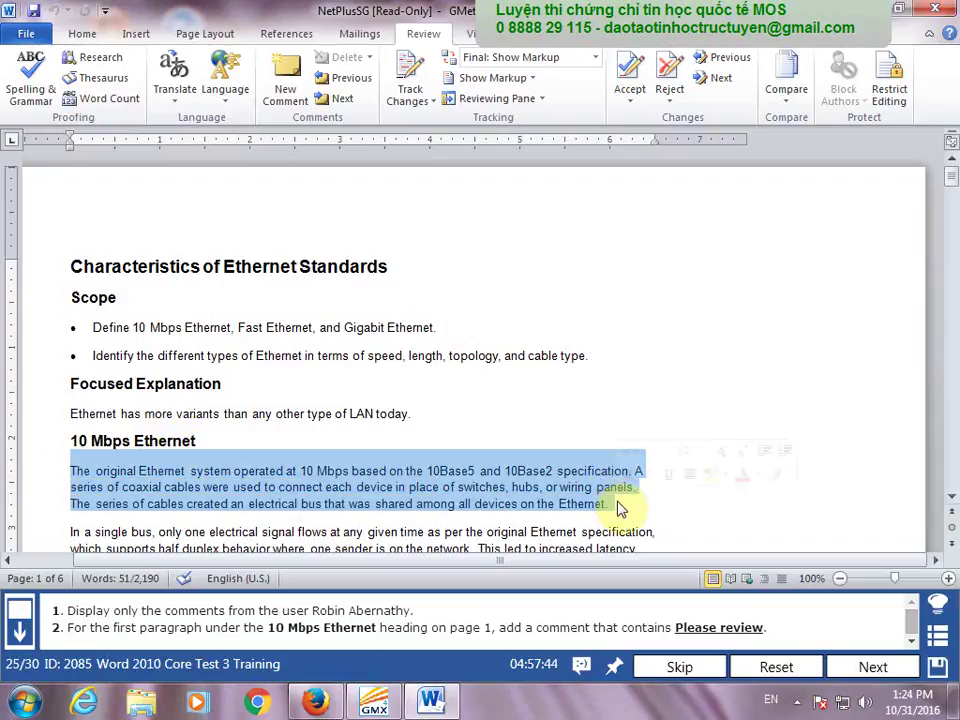
click(595, 57)
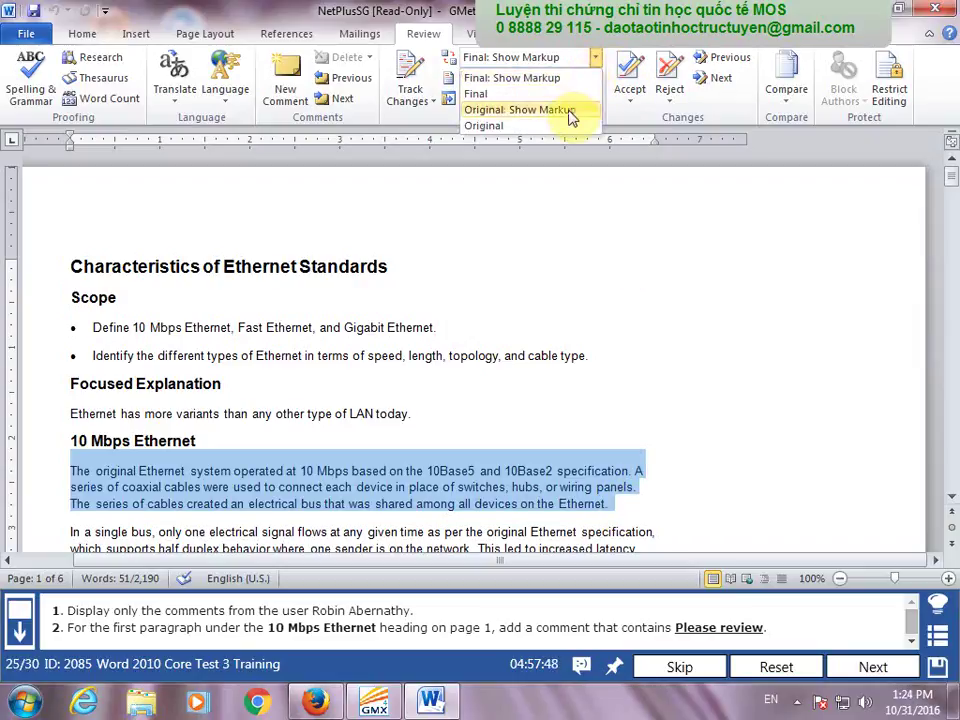
click(574, 110)
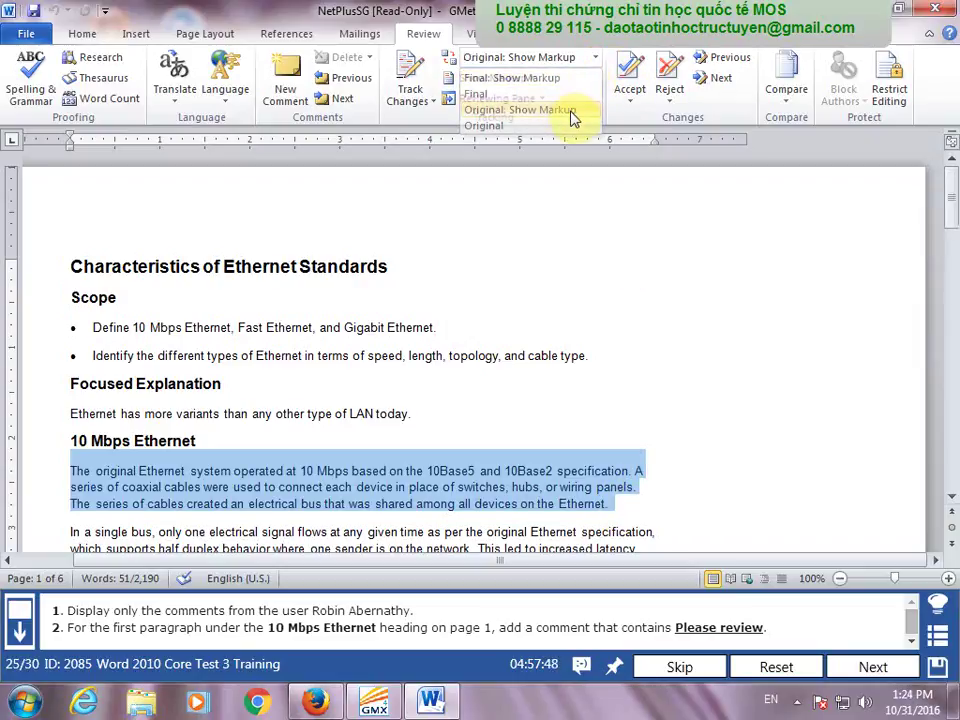
click(593, 57)
click(470, 78)
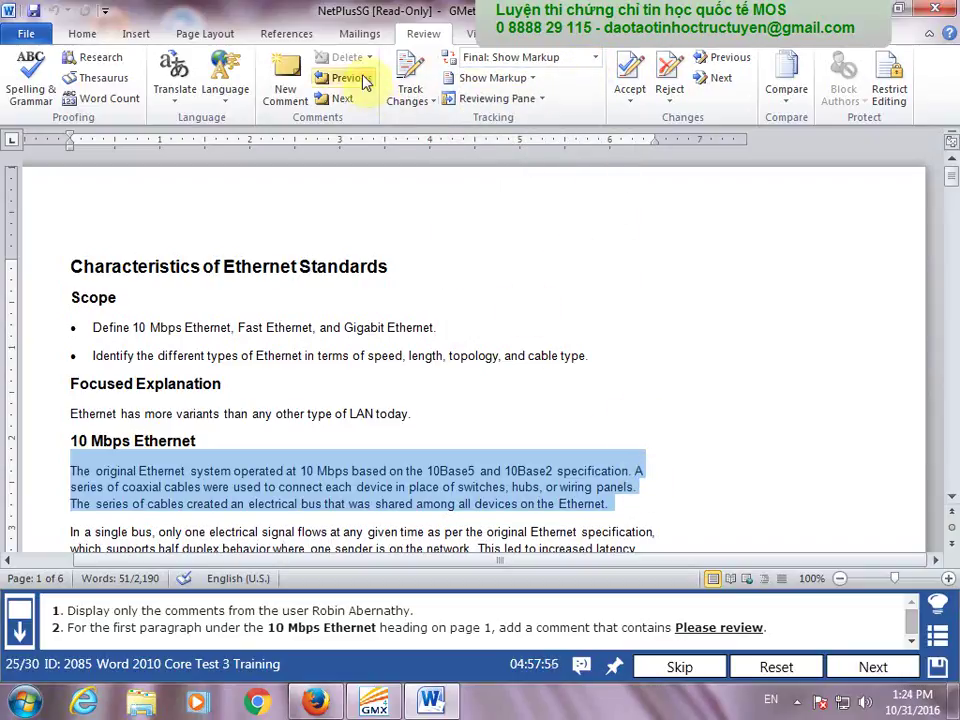
click(294, 70)
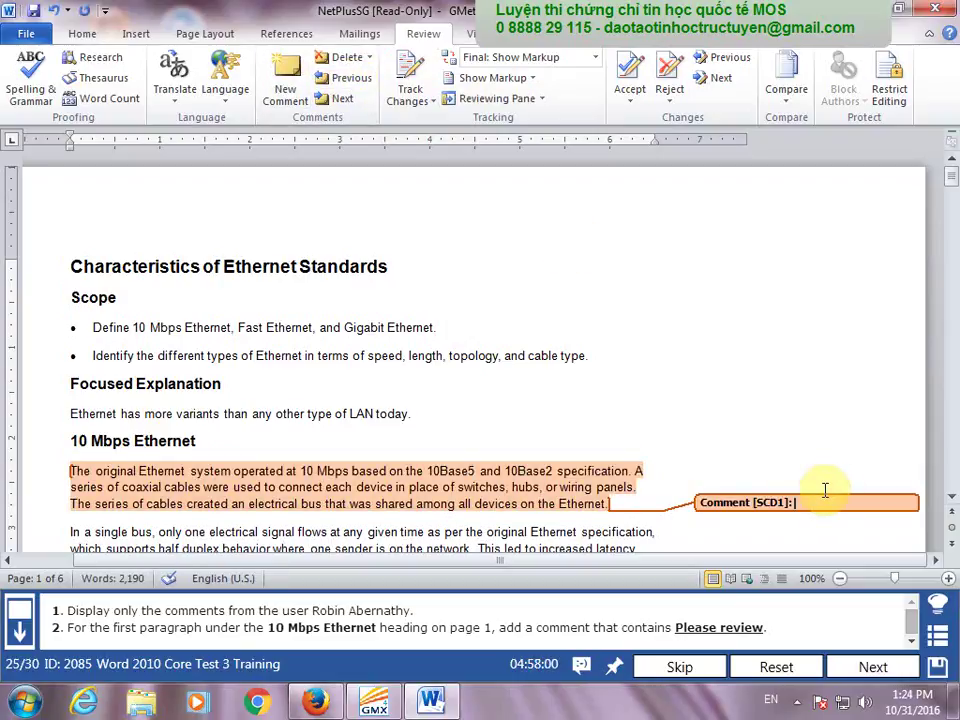
text(Please review)
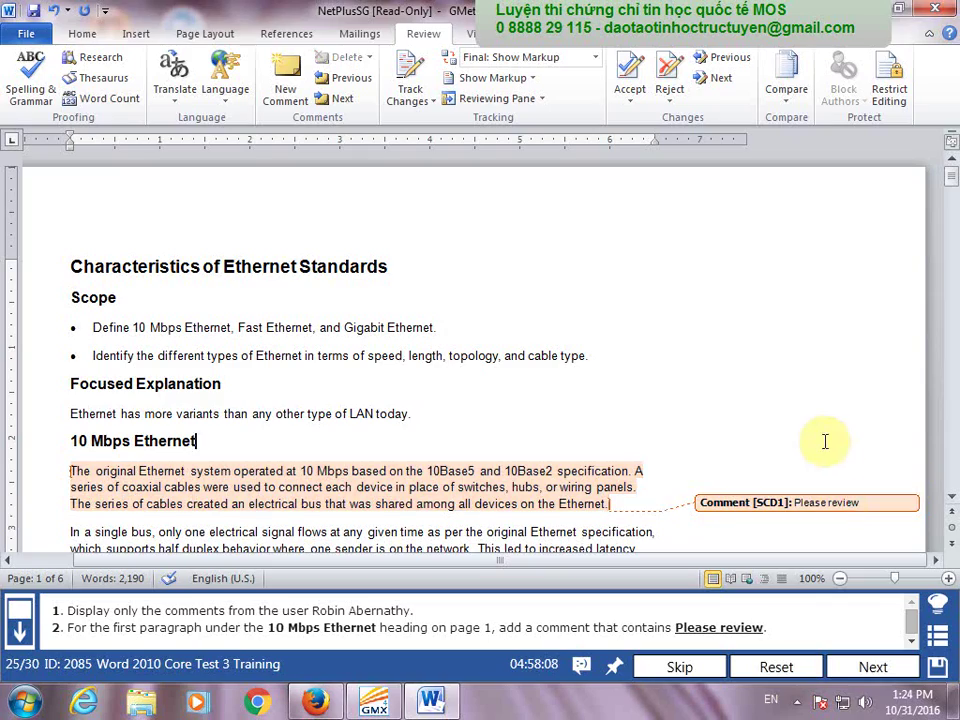
click(875, 668)
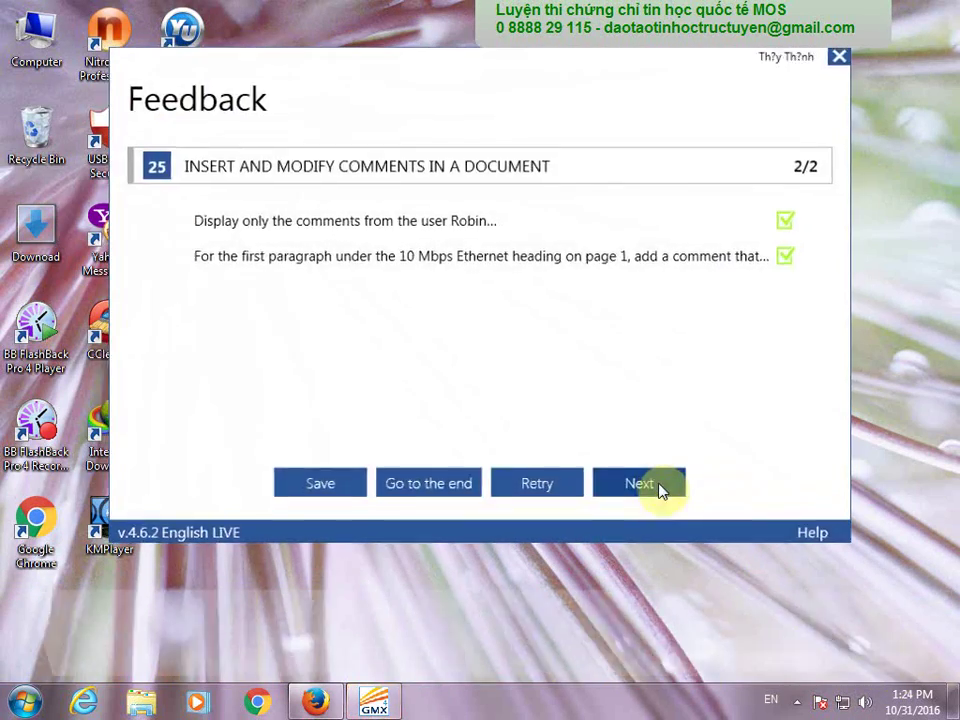
Open task 26's newsletter and scroll down to the closing sentence at the end of page 3
click(640, 484)
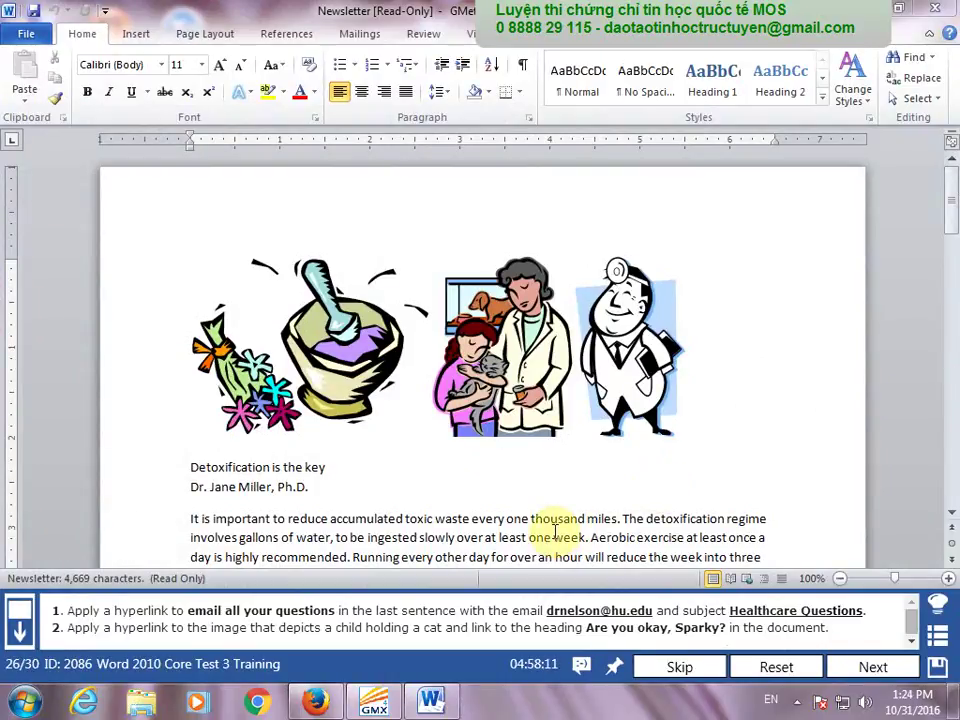
scroll(567, 497, down, 3)
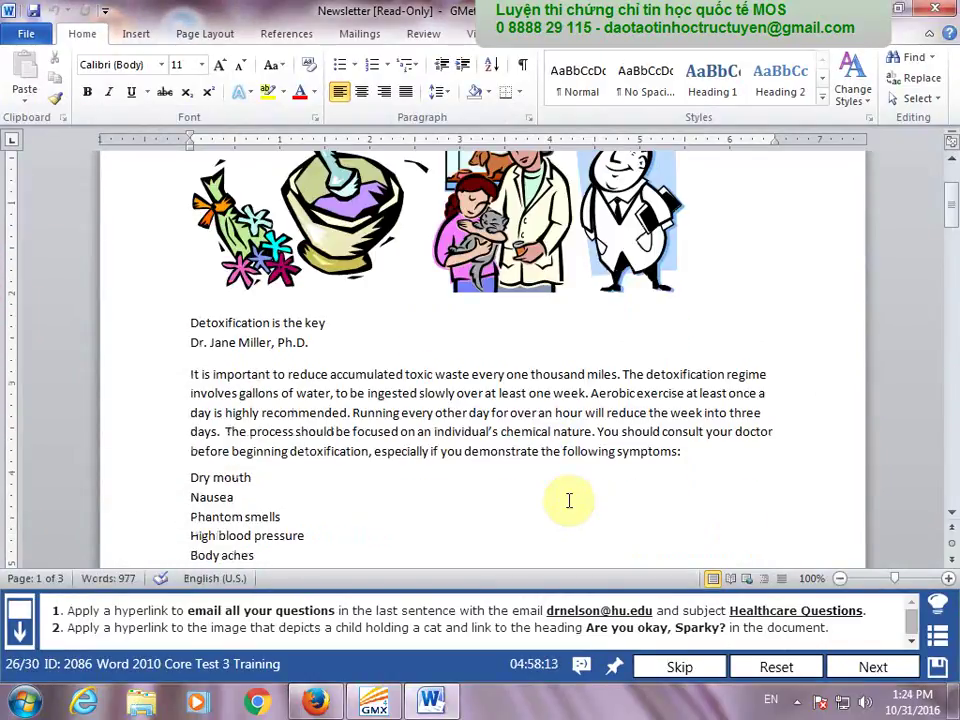
scroll(567, 493, down, 5)
scroll(567, 493, down, 6)
scroll(561, 482, down, 5)
scroll(564, 482, down, 6)
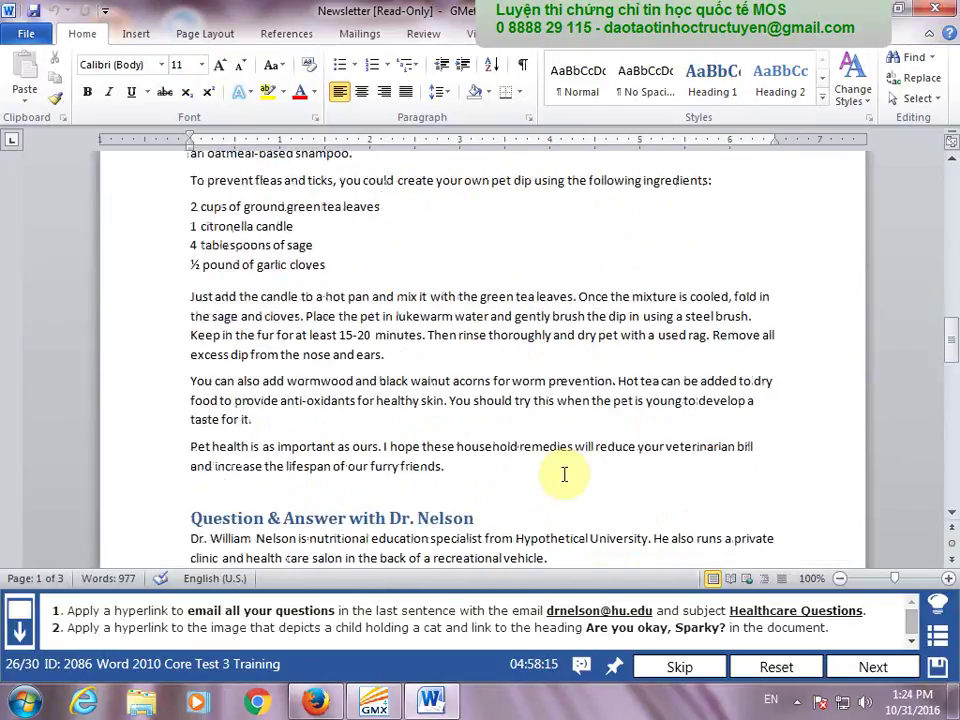
scroll(564, 474, down, 5)
scroll(564, 474, down, 4)
scroll(564, 471, down, 5)
scroll(564, 471, up, 1)
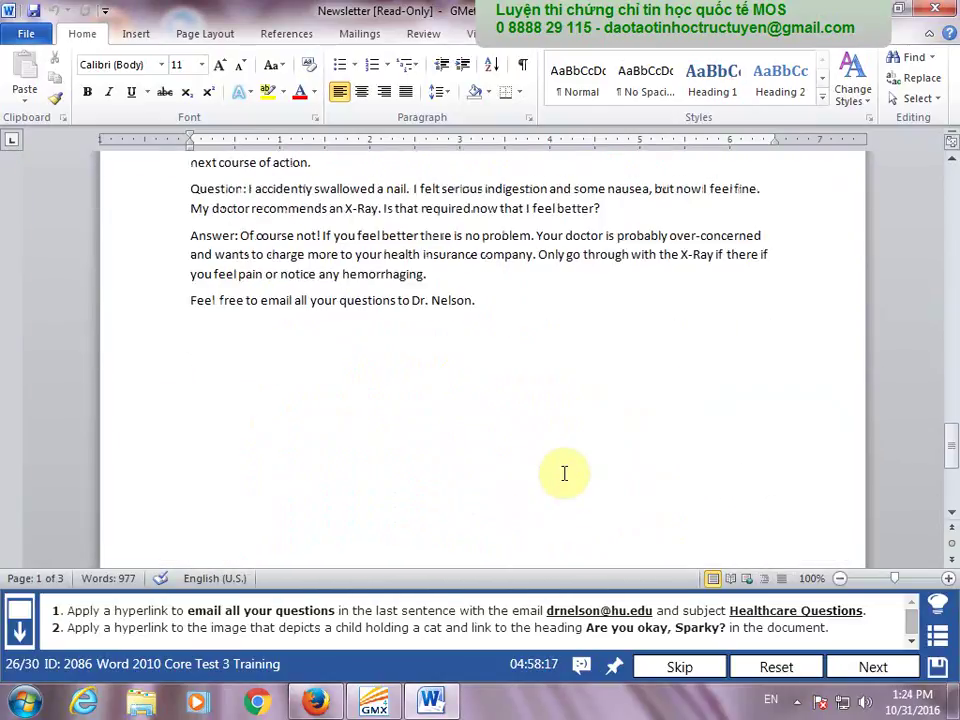
click(242, 300)
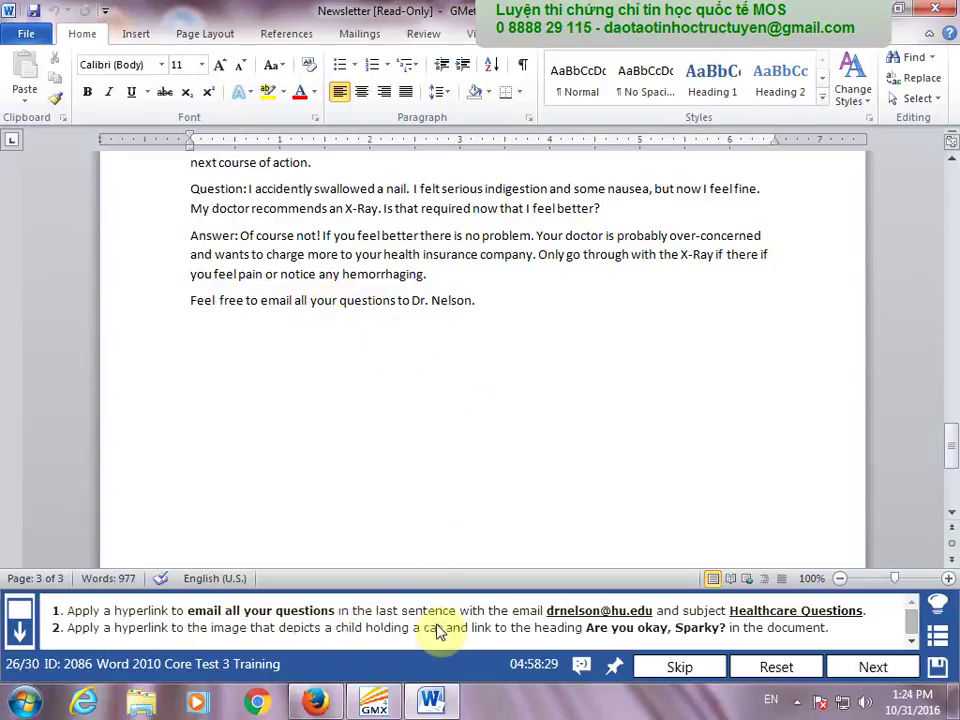
Place the insertion point at the end of the last sentence on page 3
scroll(476, 540, down, 2)
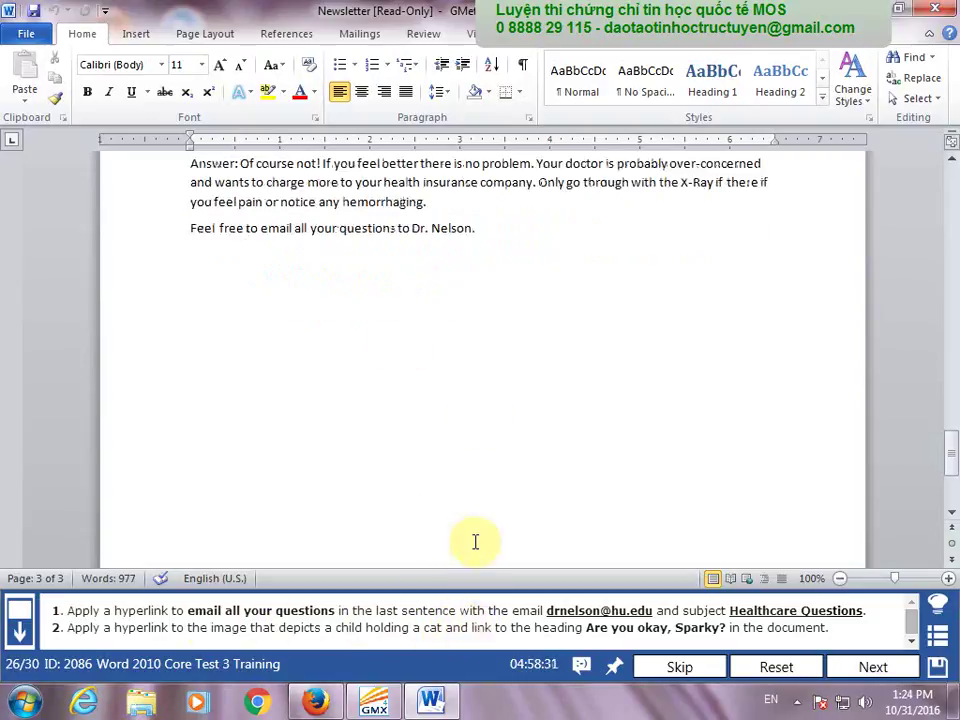
scroll(490, 512, up, 3)
scroll(490, 512, up, 4)
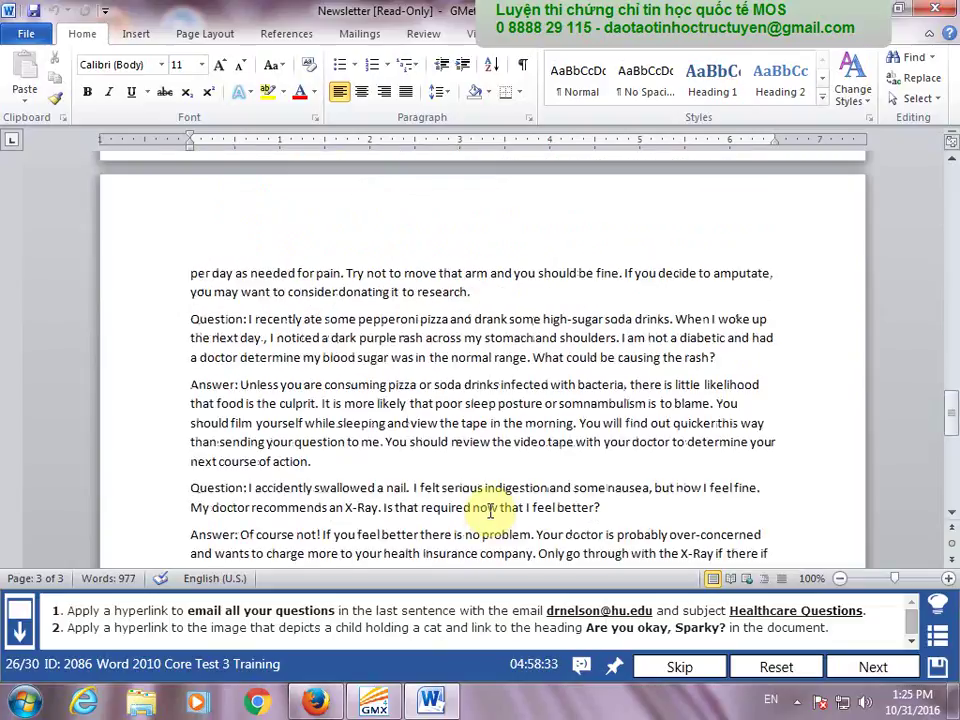
scroll(490, 512, up, 4)
scroll(490, 512, up, 3)
scroll(490, 512, down, 4)
scroll(490, 510, down, 4)
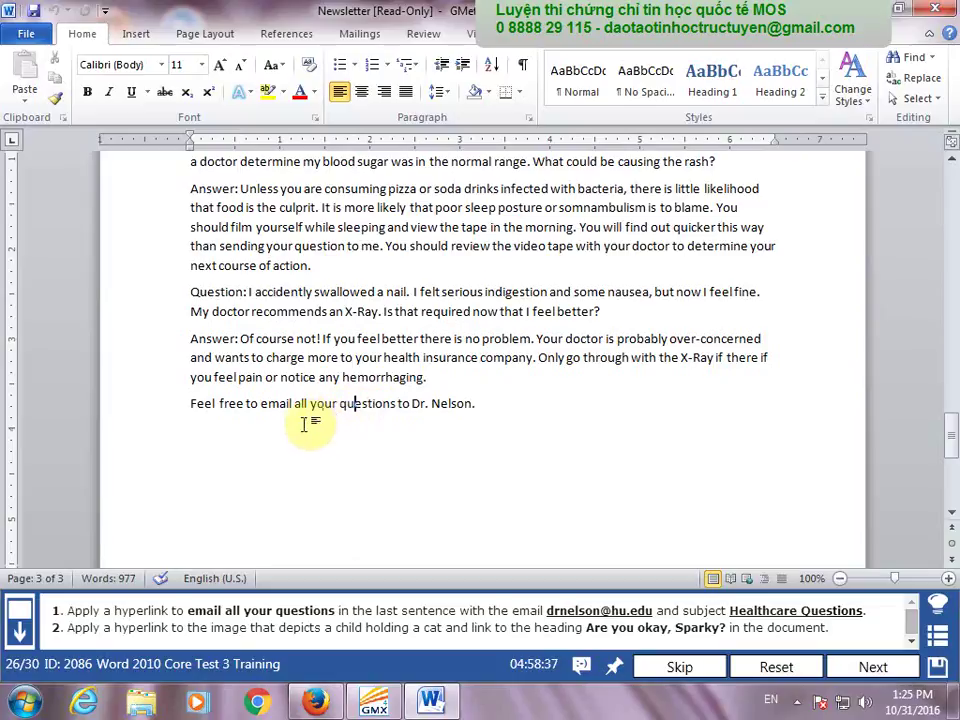
click(347, 404)
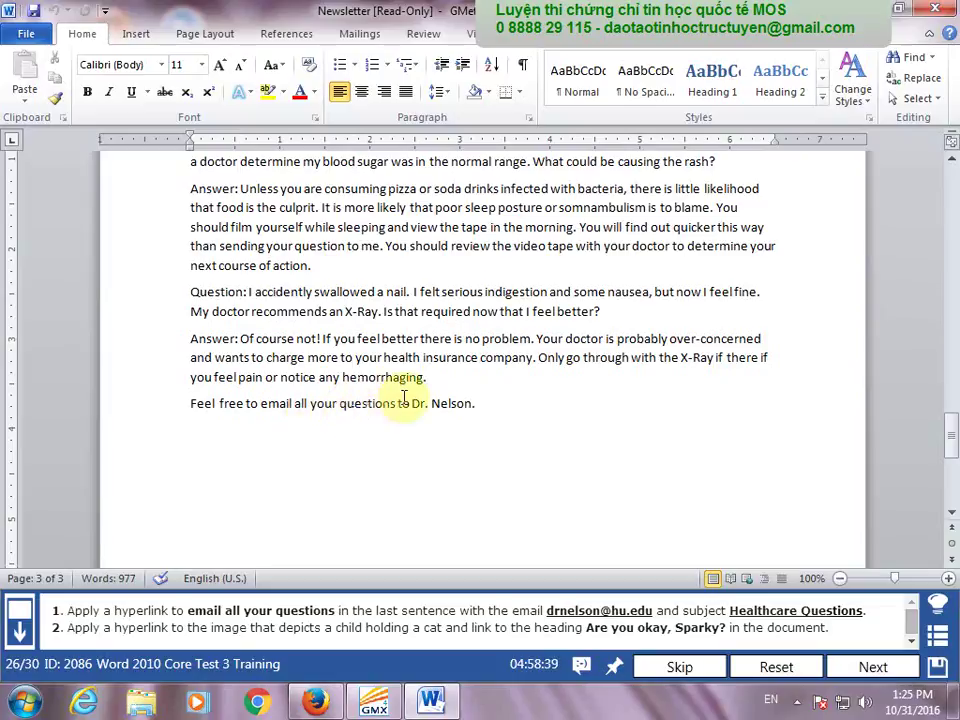
click(494, 410)
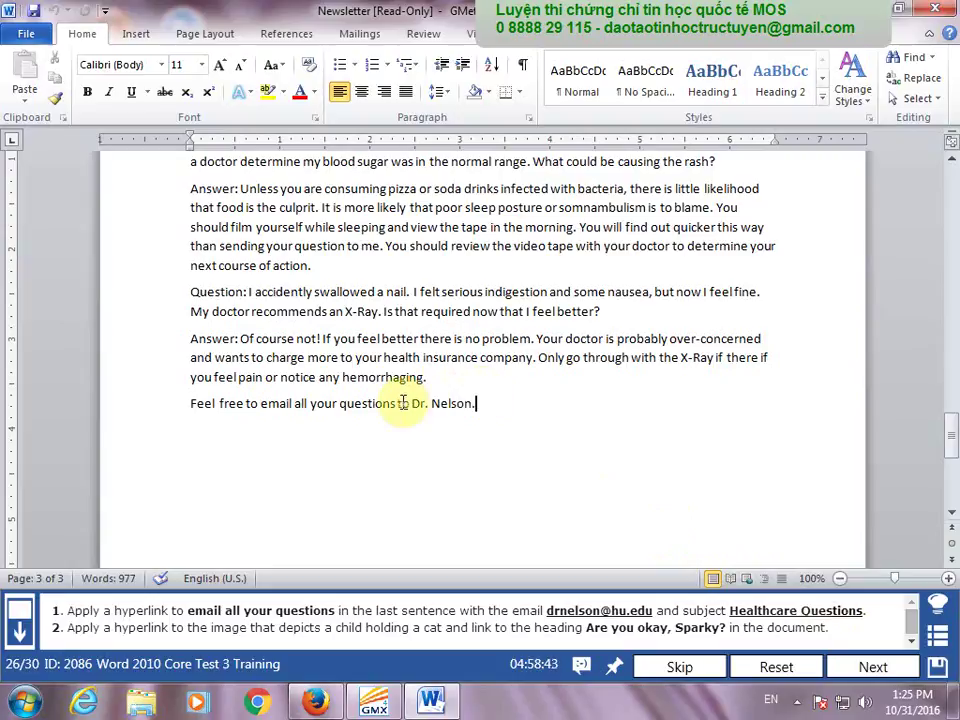
click(938, 58)
Search the main document for 'Healthcare Questions', dismiss the no-match messages, and close Find and Replace
click(897, 121)
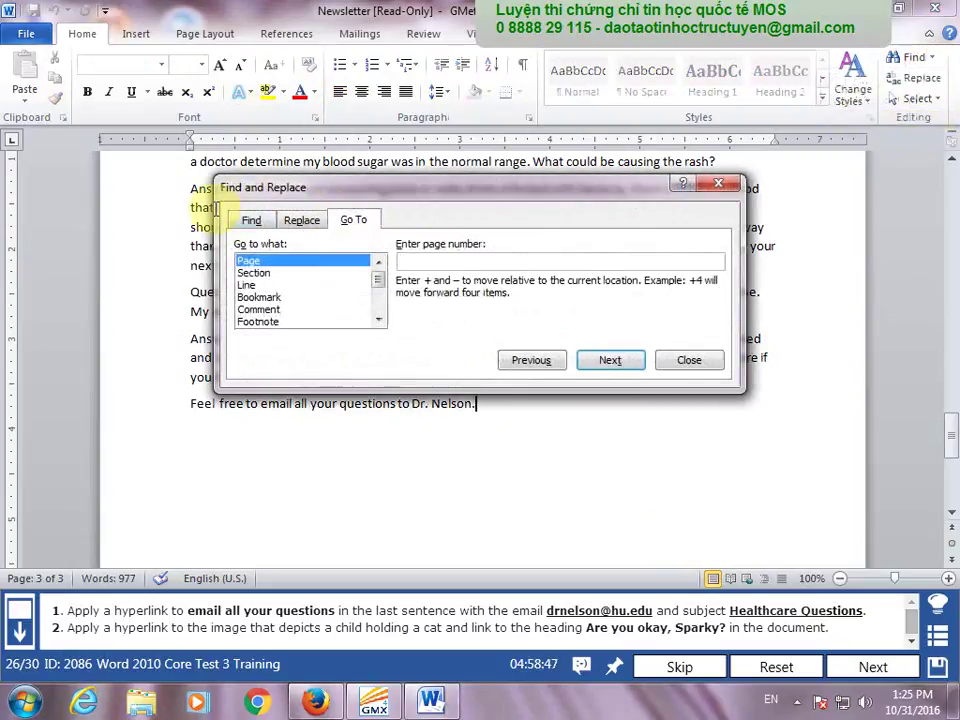
click(251, 220)
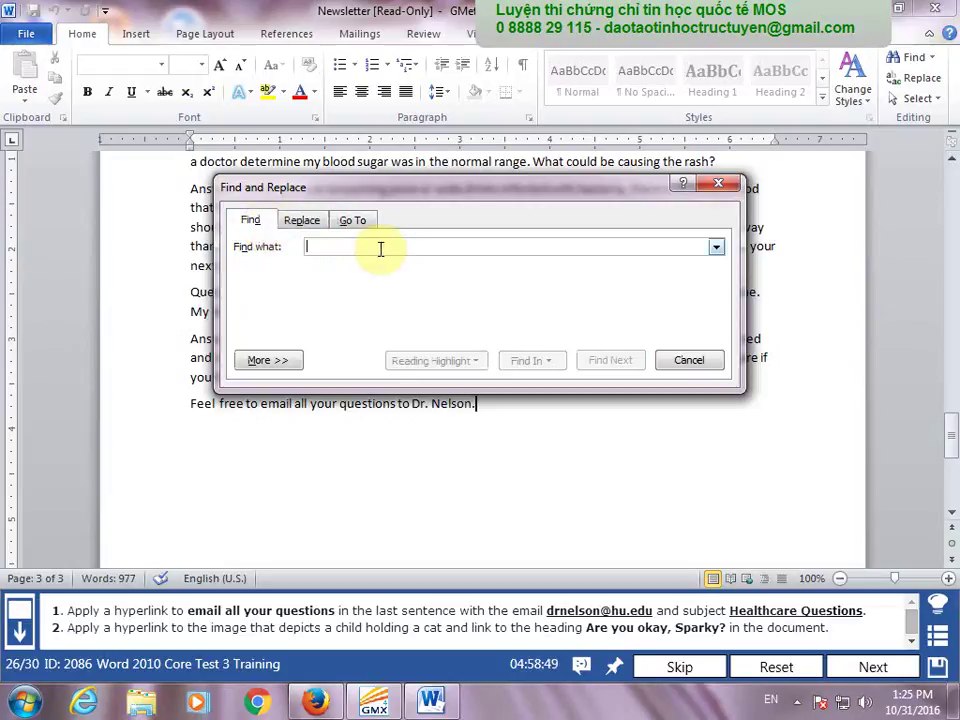
text(Healthcar)
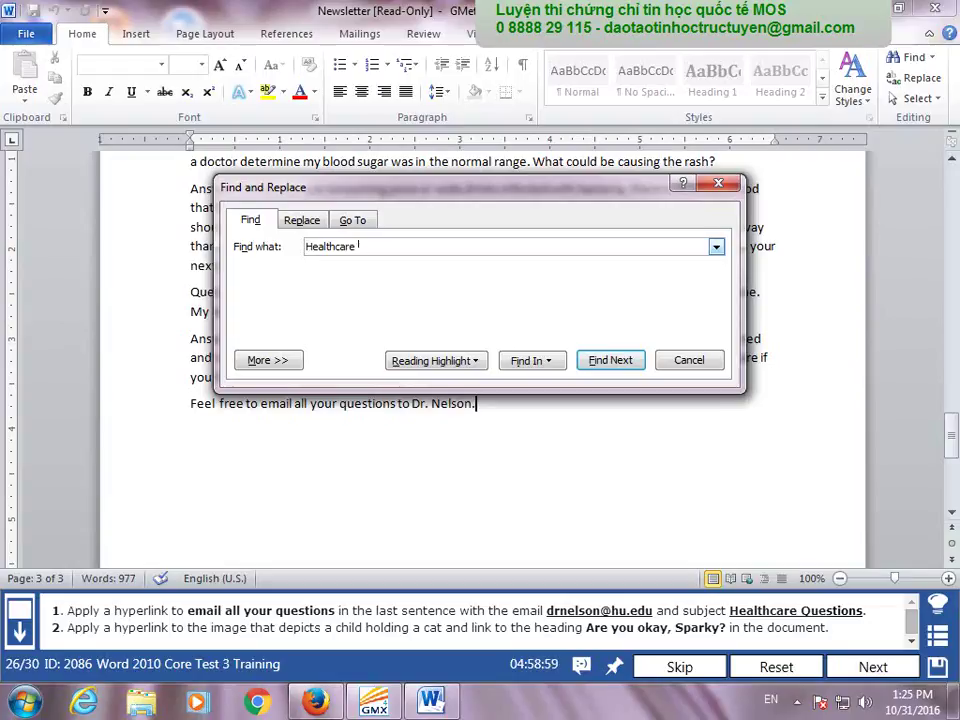
text(estions)
key(Return)
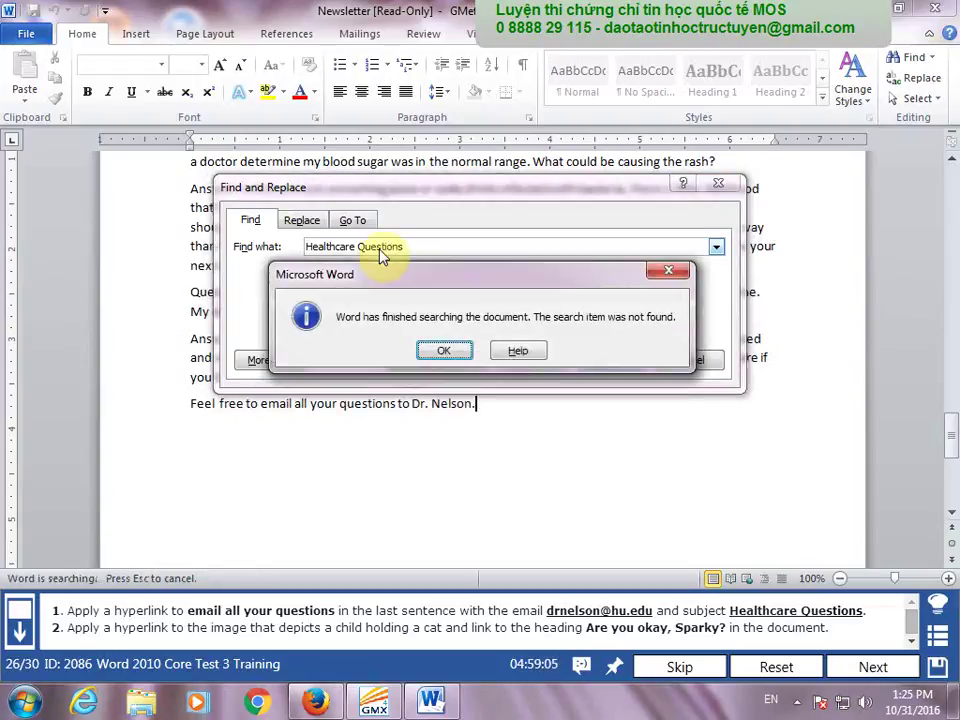
click(456, 353)
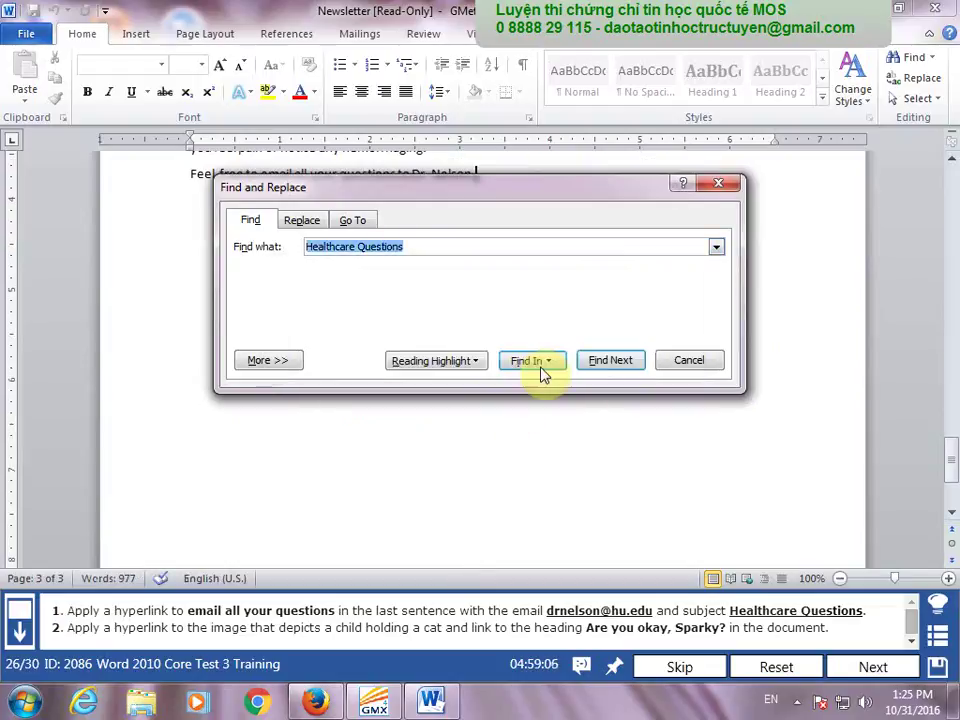
click(600, 372)
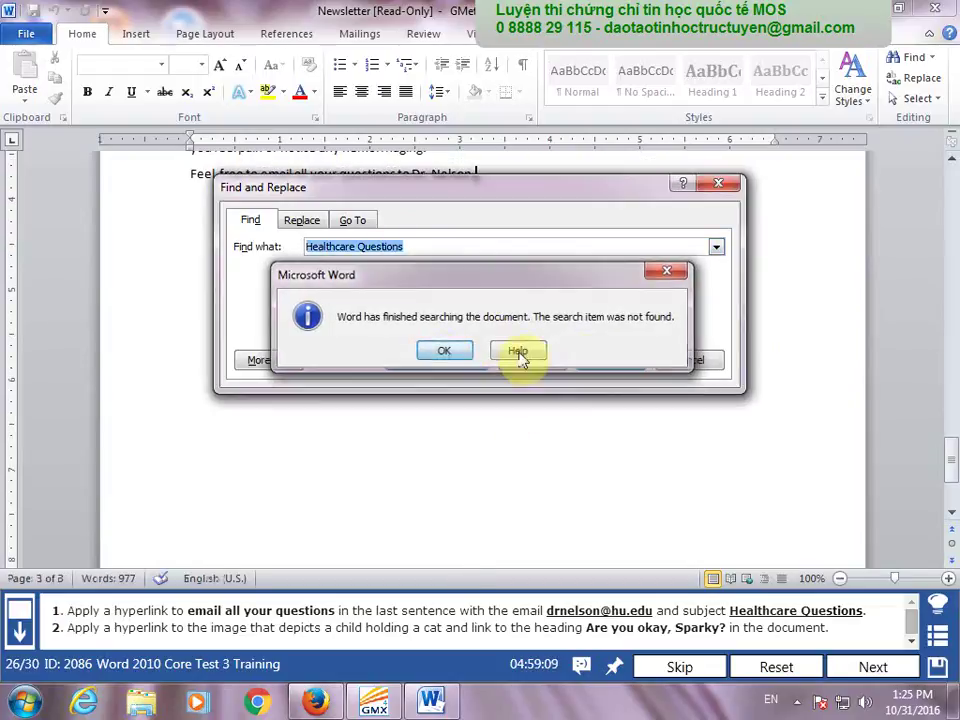
click(514, 350)
click(527, 367)
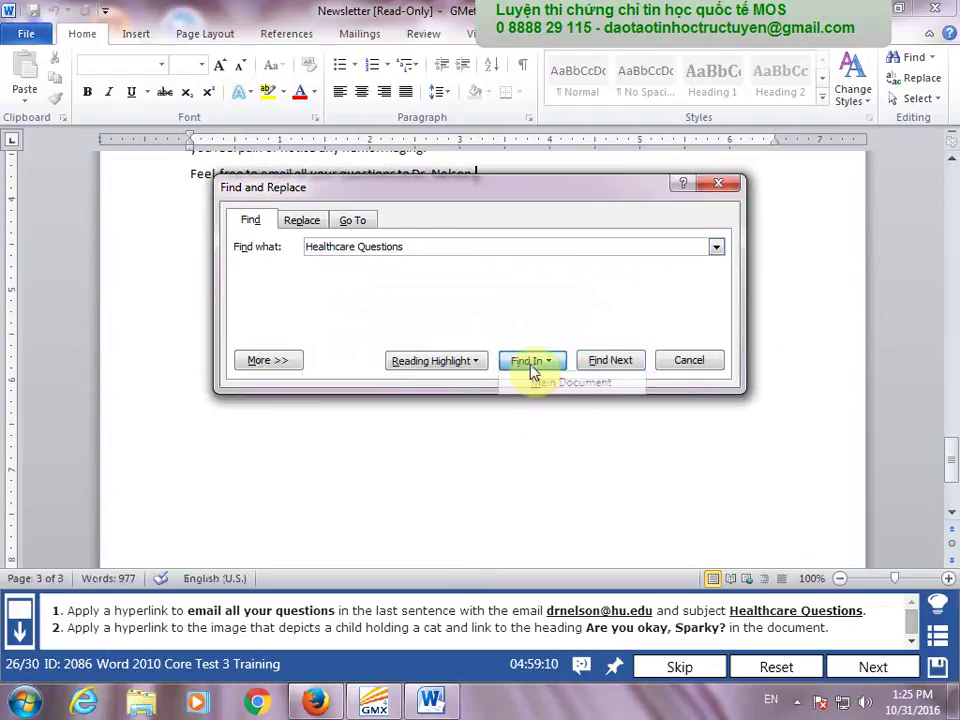
click(580, 385)
click(668, 362)
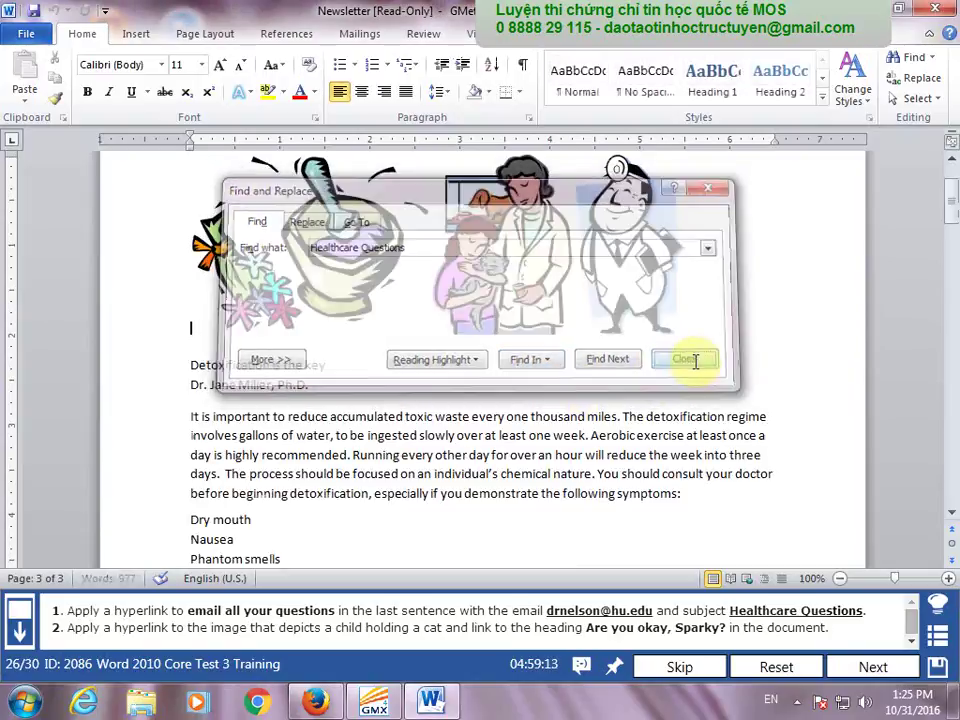
Scroll back to page 3's closing sentence and highlight the phrase 'email all your questions'
scroll(731, 372, down, 2)
scroll(731, 372, down, 1)
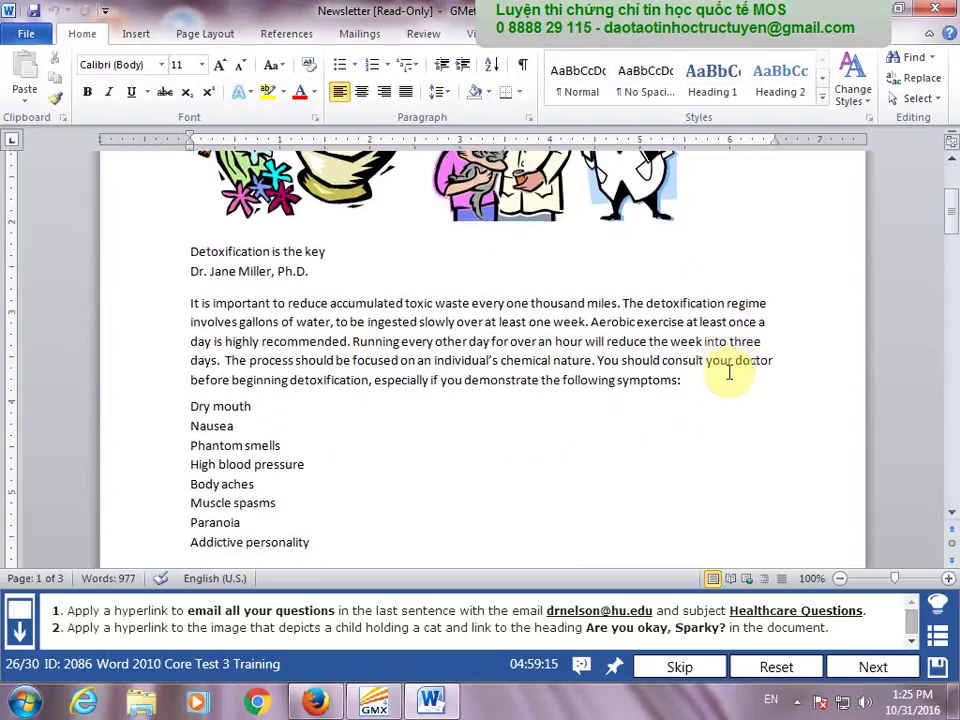
scroll(724, 369, down, 7)
scroll(722, 371, down, 5)
scroll(720, 371, down, 5)
scroll(716, 371, down, 3)
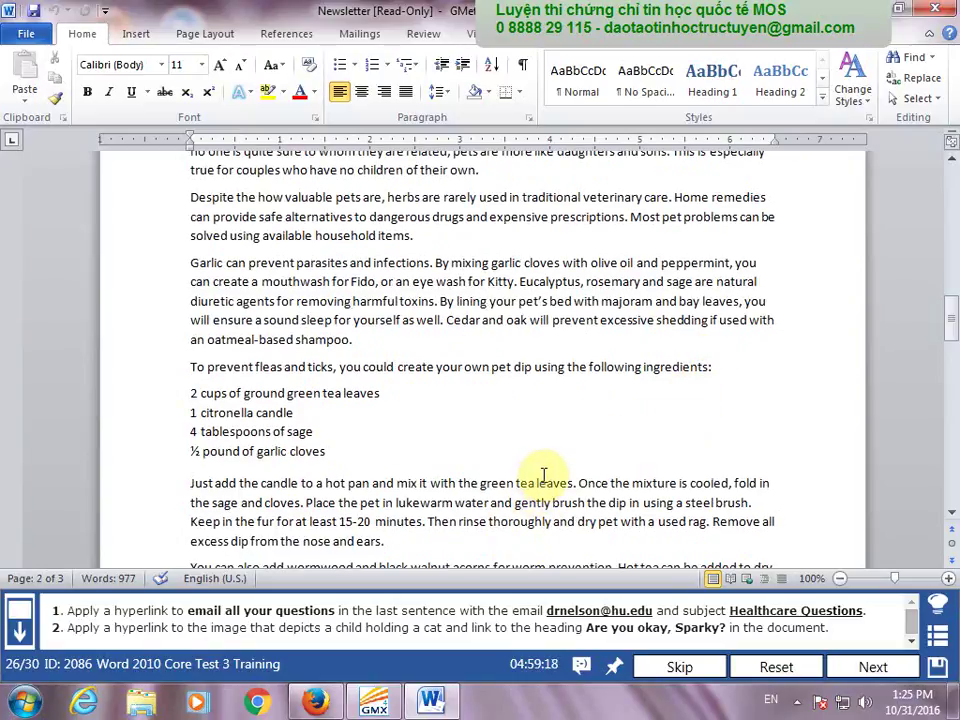
scroll(544, 474, down, 1)
scroll(544, 474, down, 2)
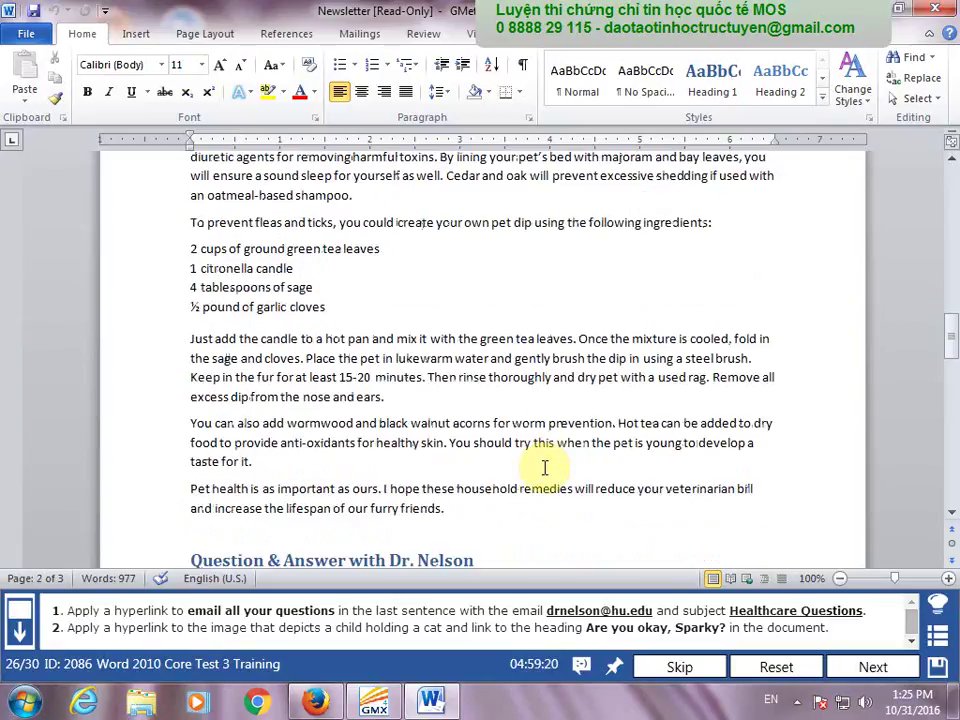
scroll(545, 467, down, 2)
scroll(543, 461, down, 5)
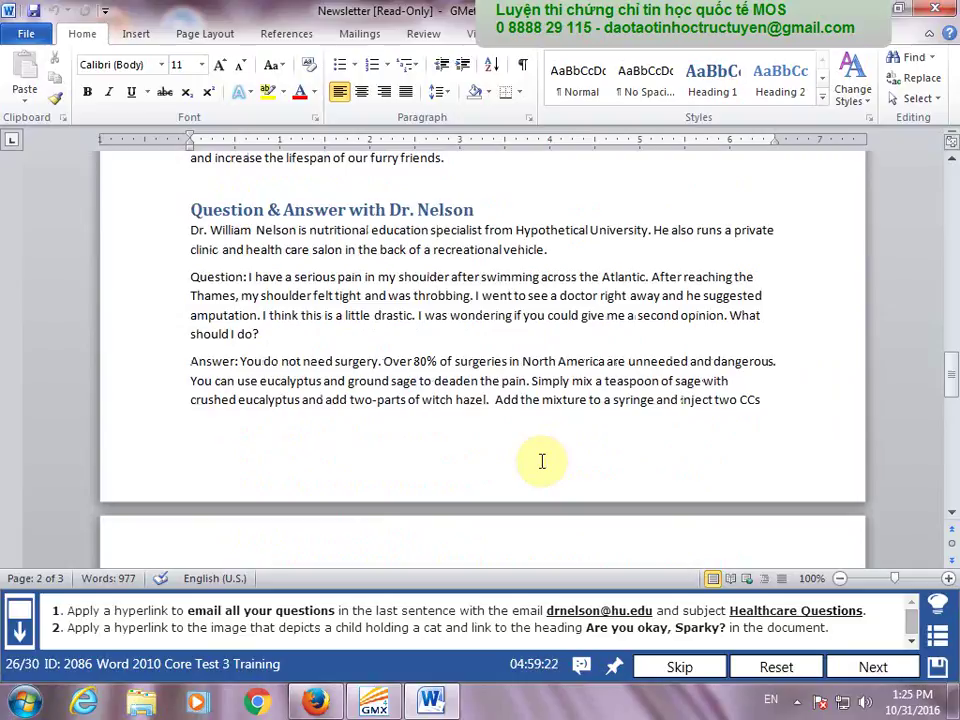
scroll(542, 459, down, 4)
scroll(560, 440, down, 4)
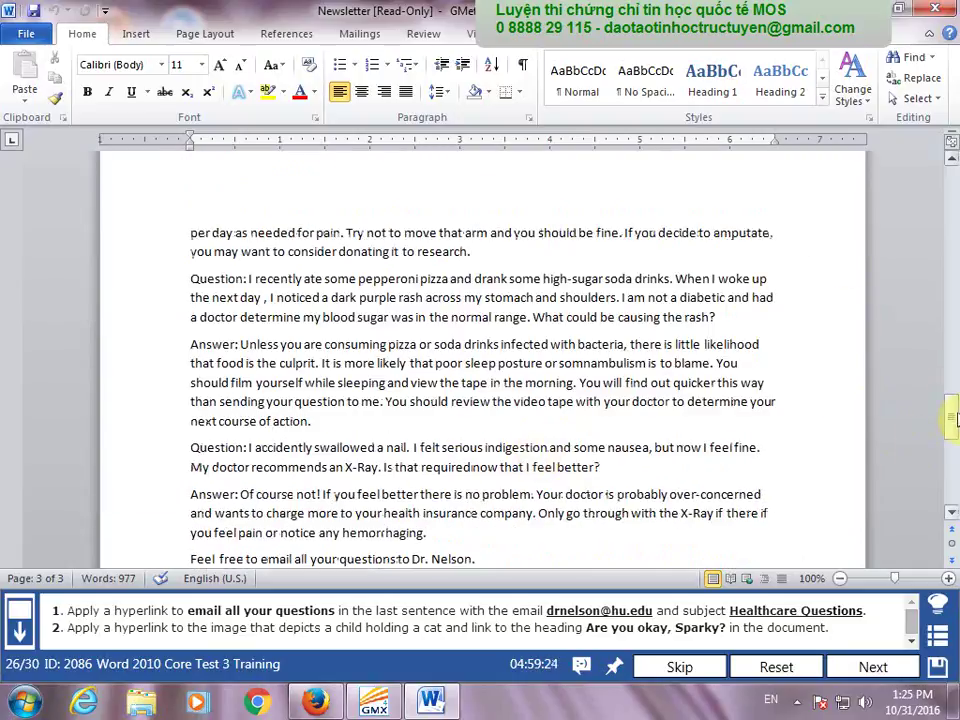
mouse_move(950, 412)
mouse_down()
mouse_move(944, 477)
mouse_move(943, 450)
mouse_up()
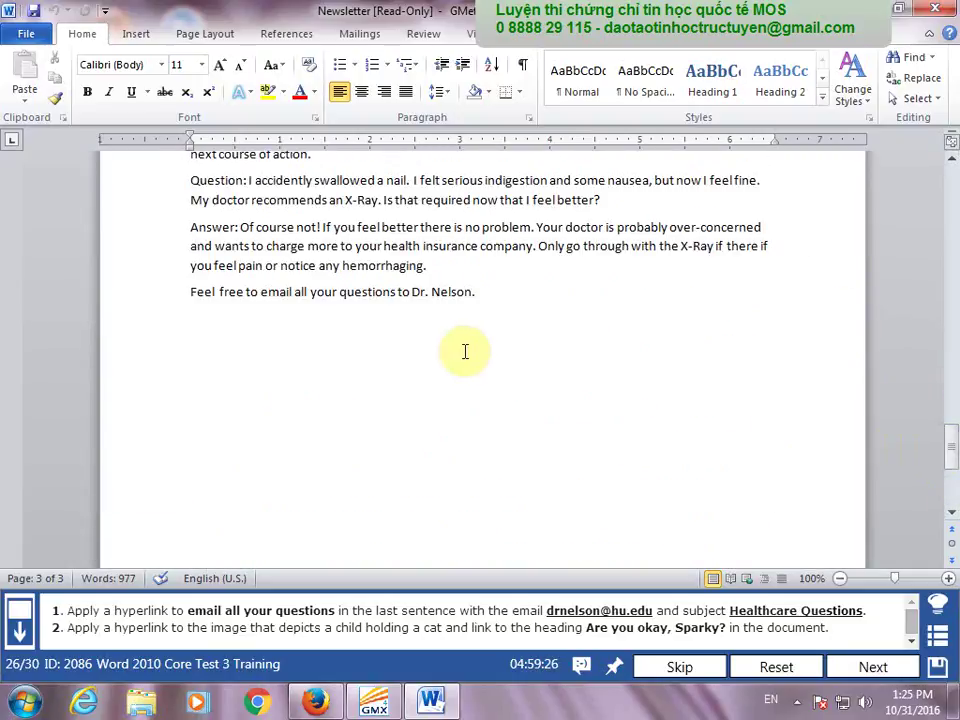
click(261, 291)
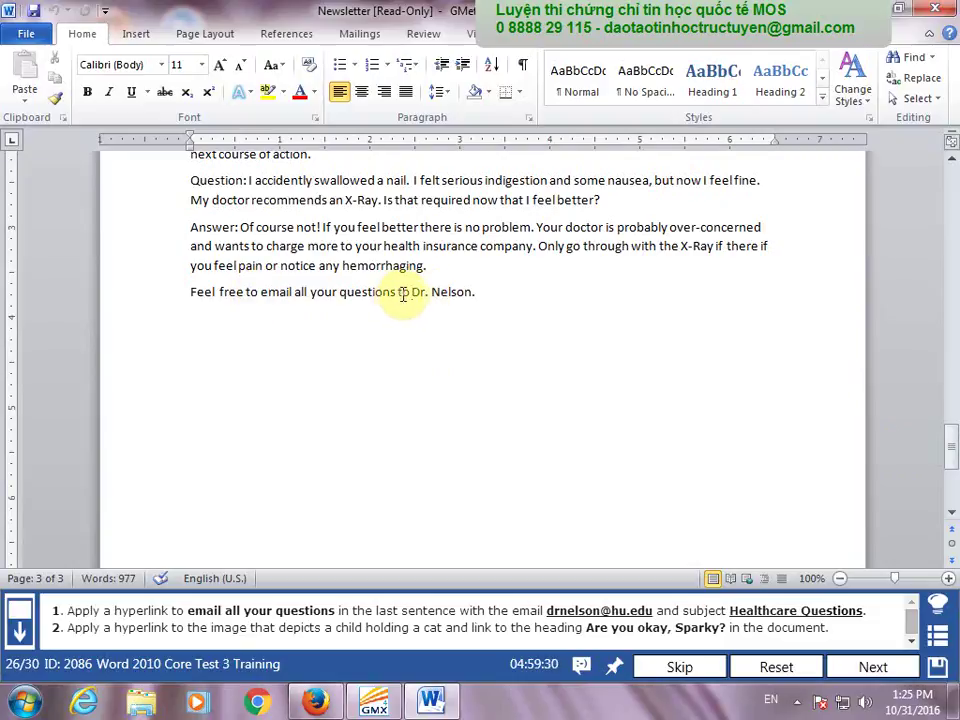
shift+click(397, 291)
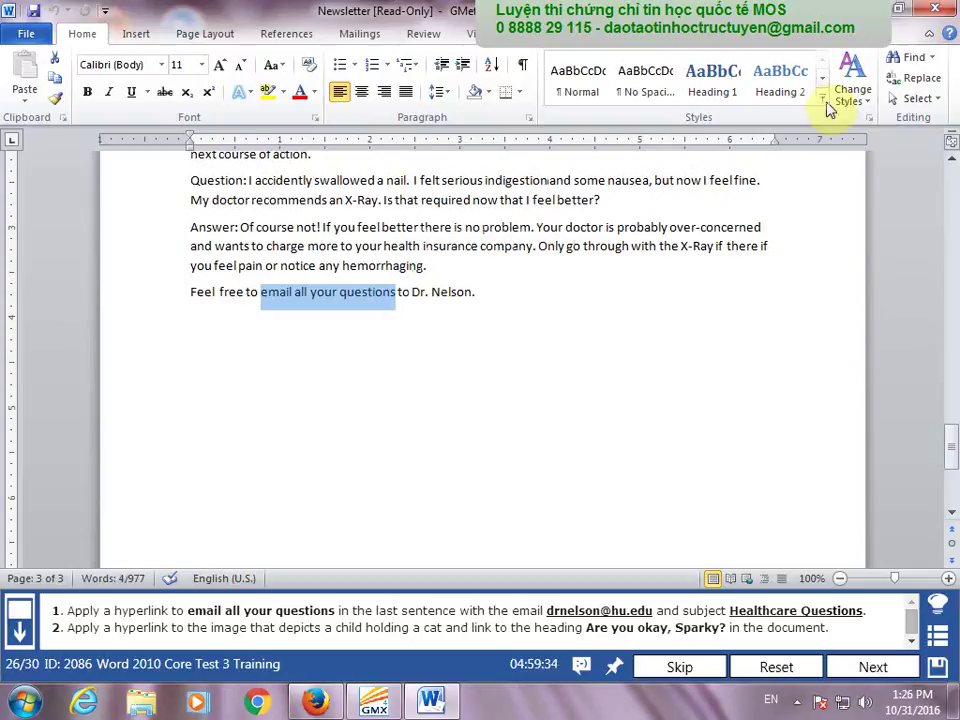
Hyperlink 'email all your questions' to the doctor's e-mail address with subject 'HealthCare Questions'
click(136, 34)
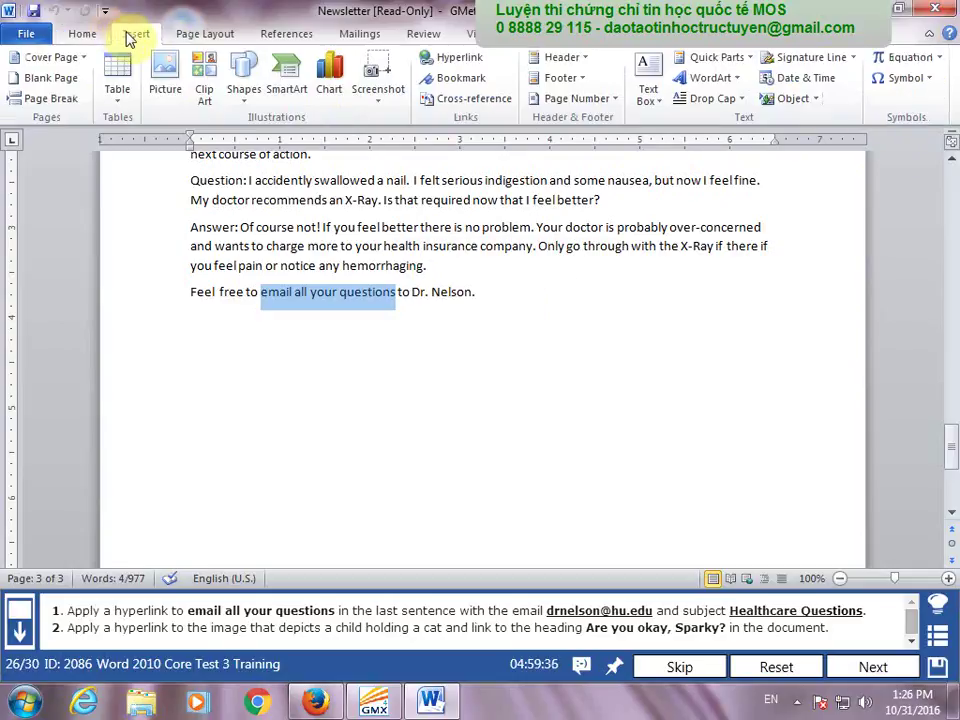
click(454, 56)
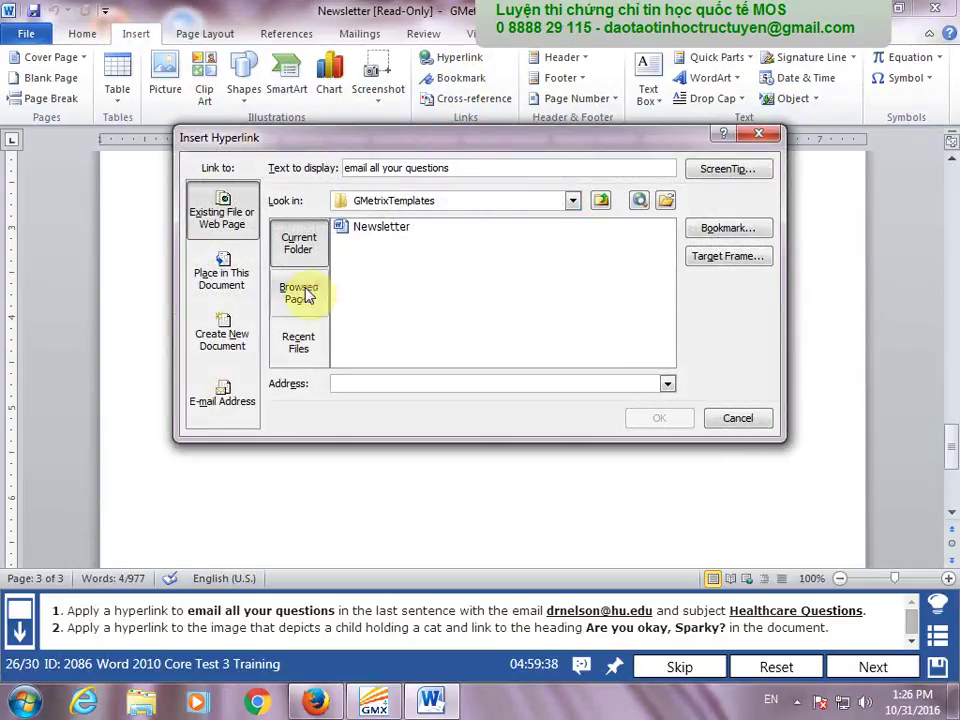
click(240, 397)
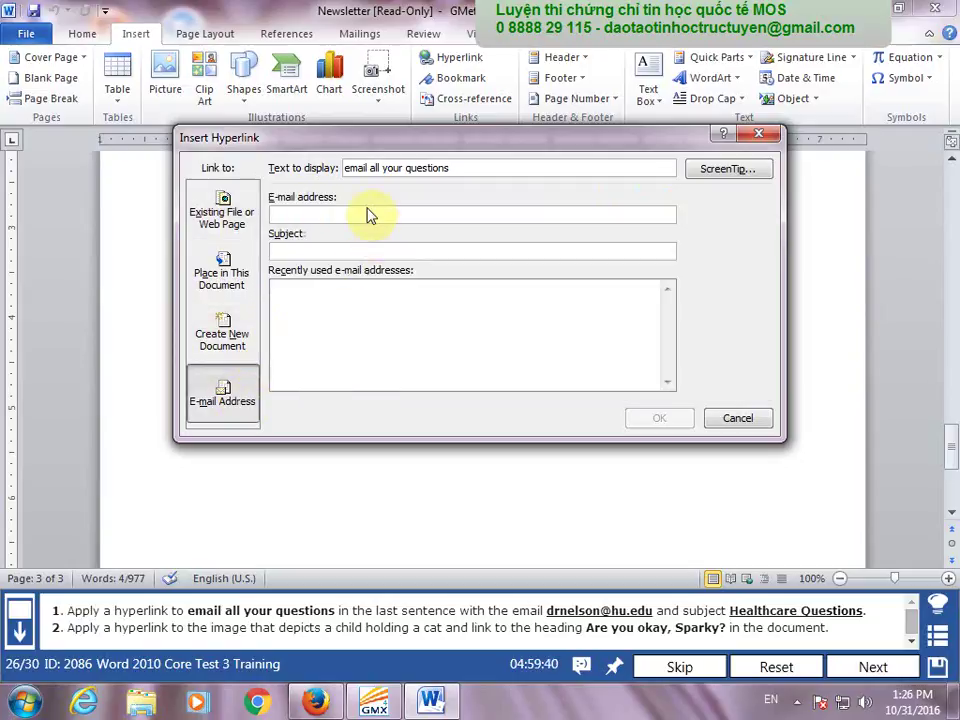
click(366, 218)
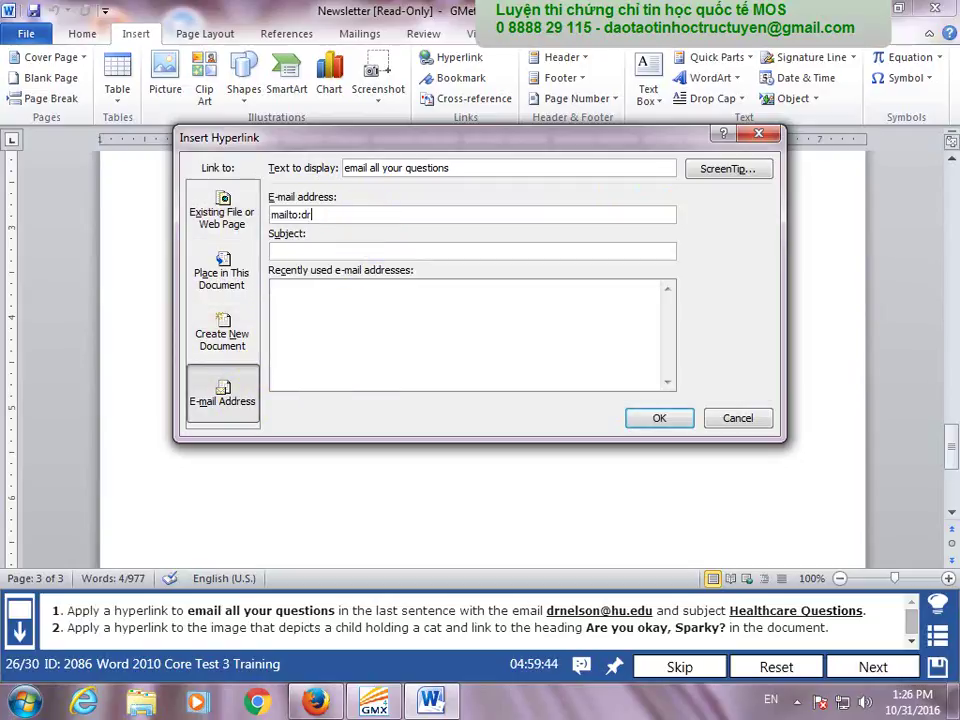
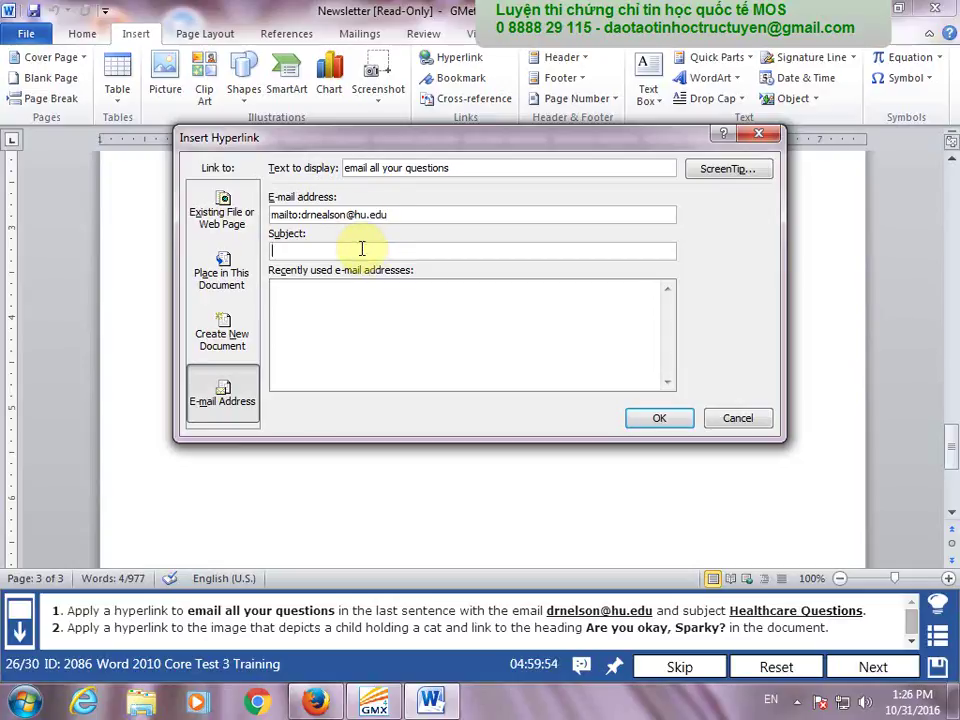
text(he)
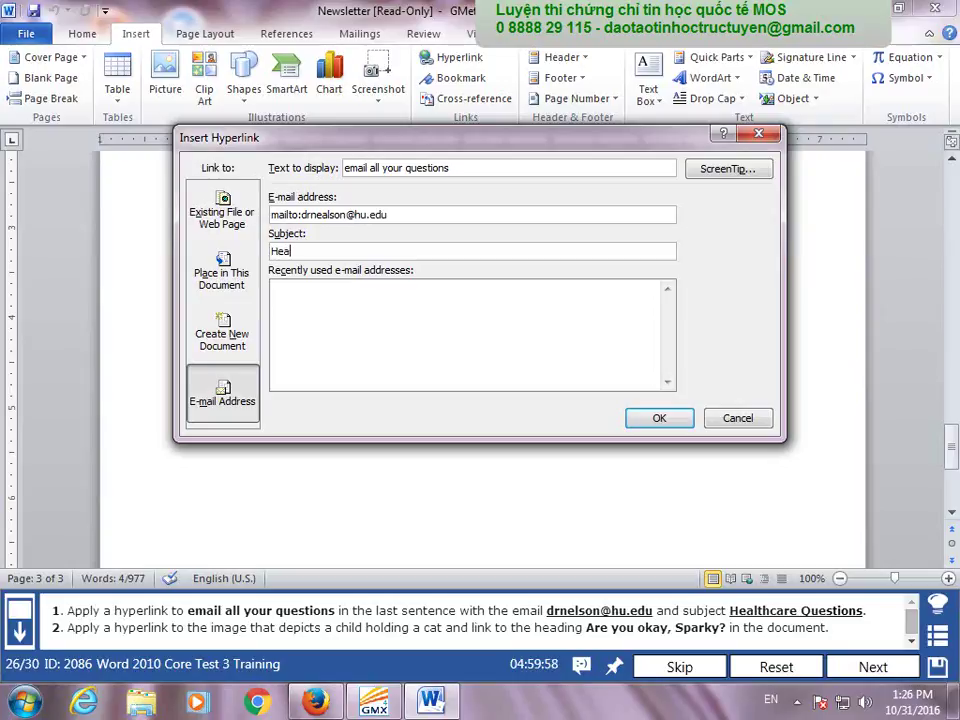
text(hCa)
text(re Questions)
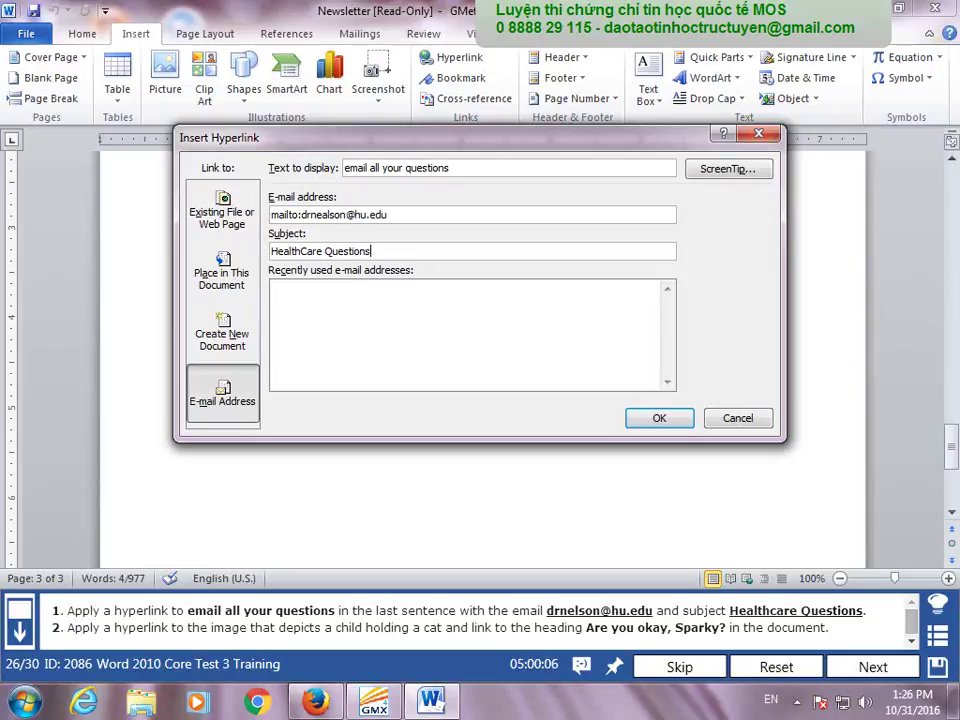
click(659, 418)
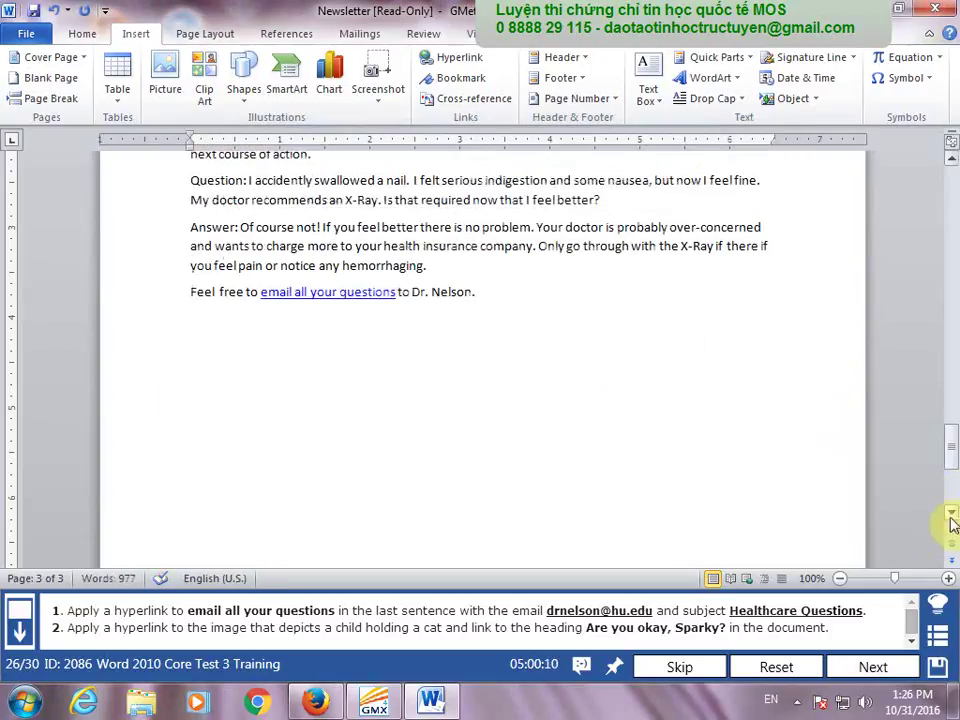
Link the child-with-cat picture to the 'Are you okay, Sparky?' heading and submit task 26
drag(951, 445, 951, 185)
click(503, 346)
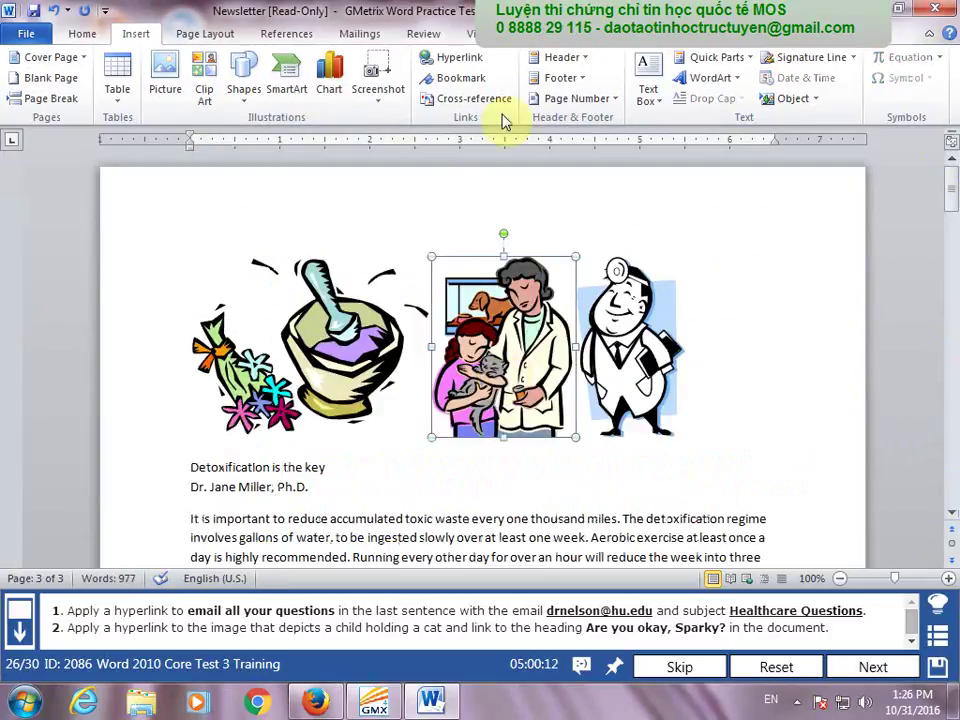
click(440, 60)
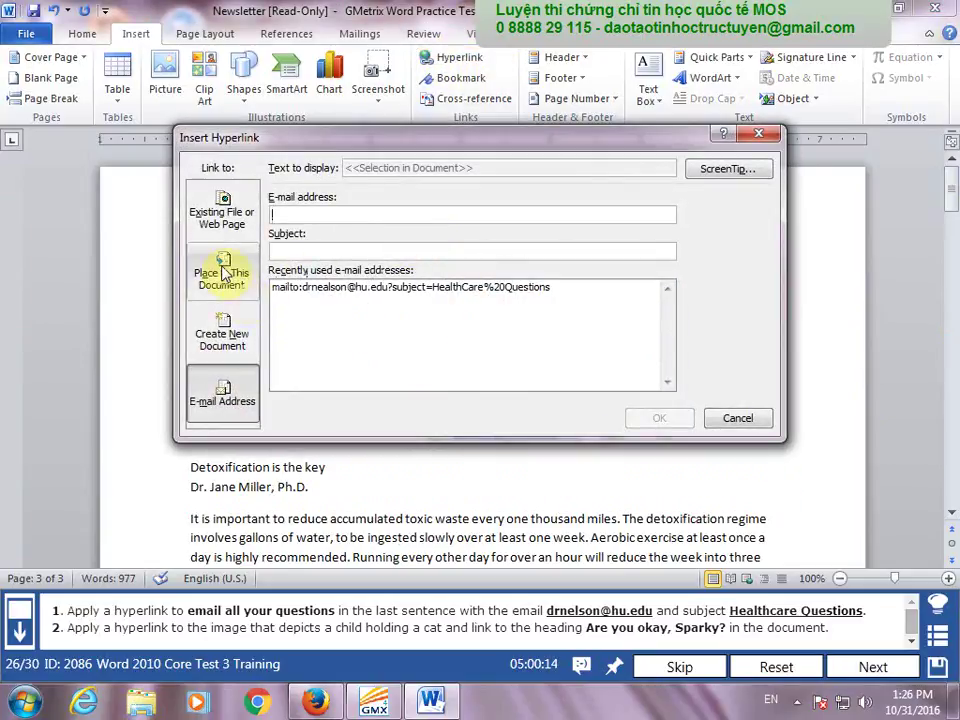
click(220, 276)
click(367, 244)
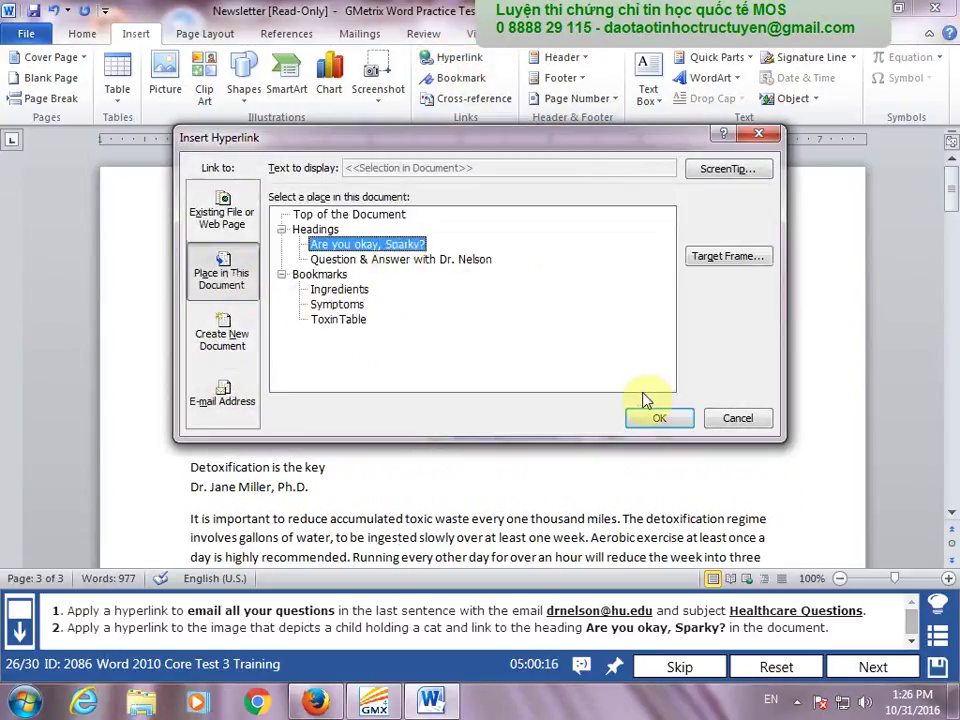
click(660, 418)
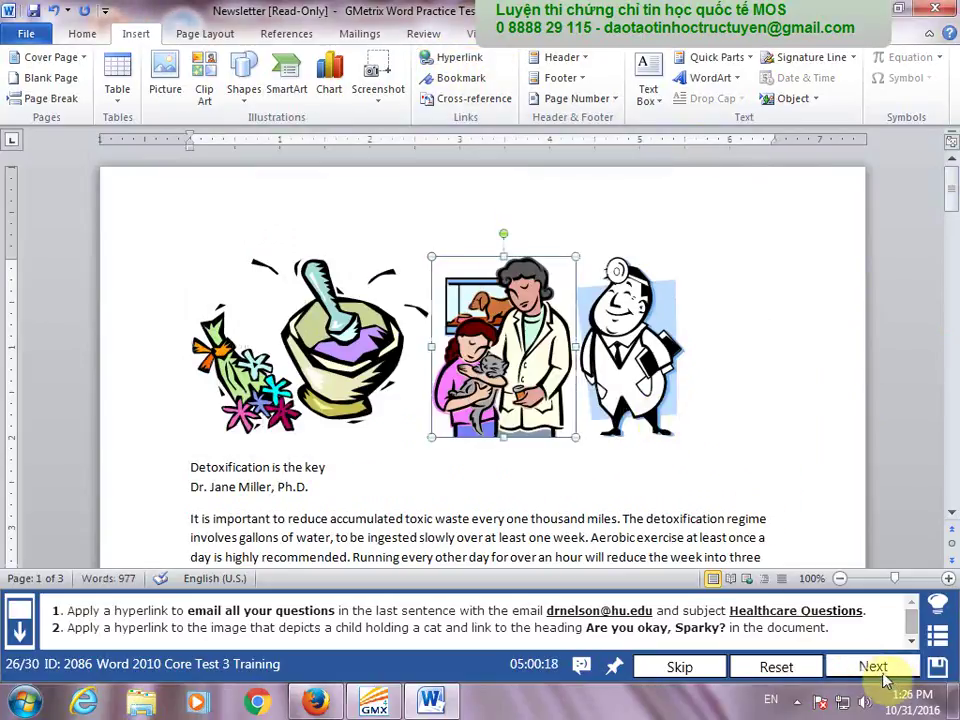
click(873, 667)
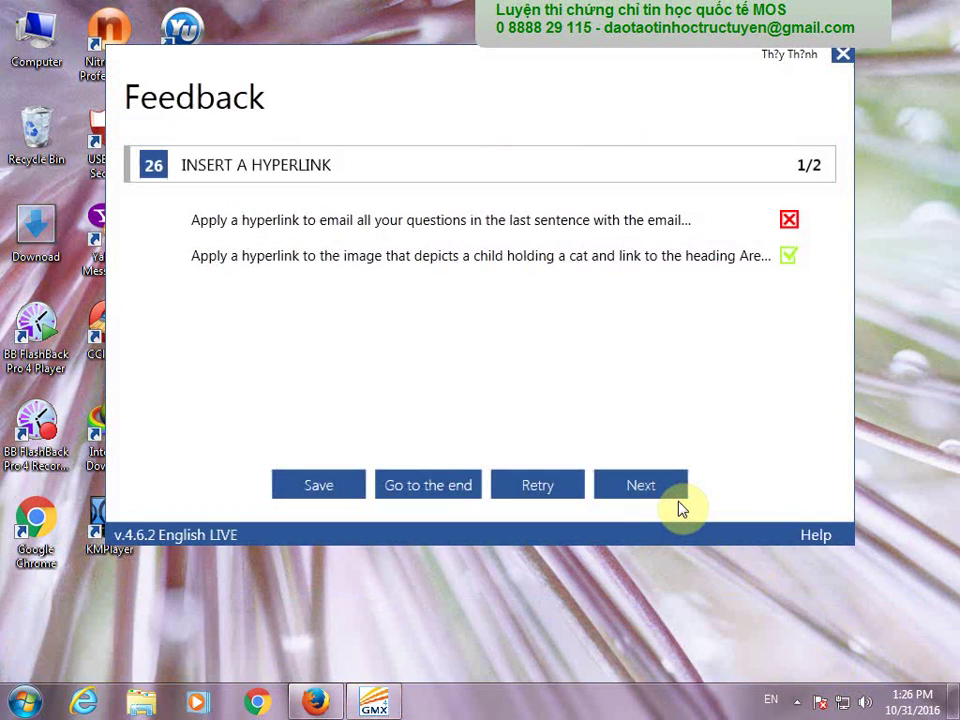
Reopen question 26, Insert a Hyperlink, from the GMetrix question list to redo it
click(476, 490)
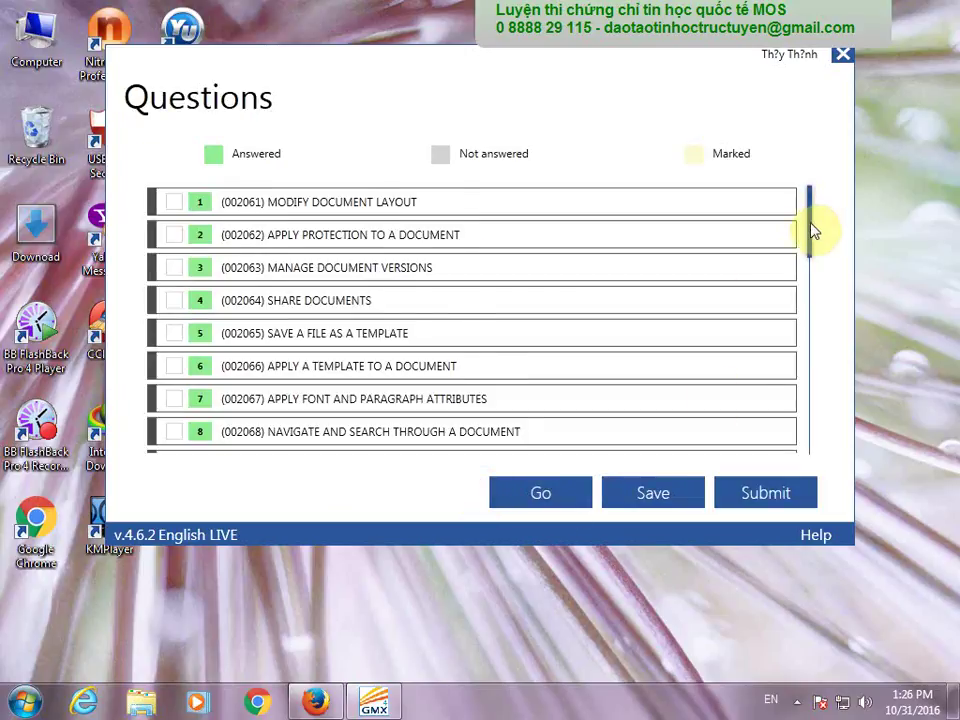
drag(812, 230, 815, 420)
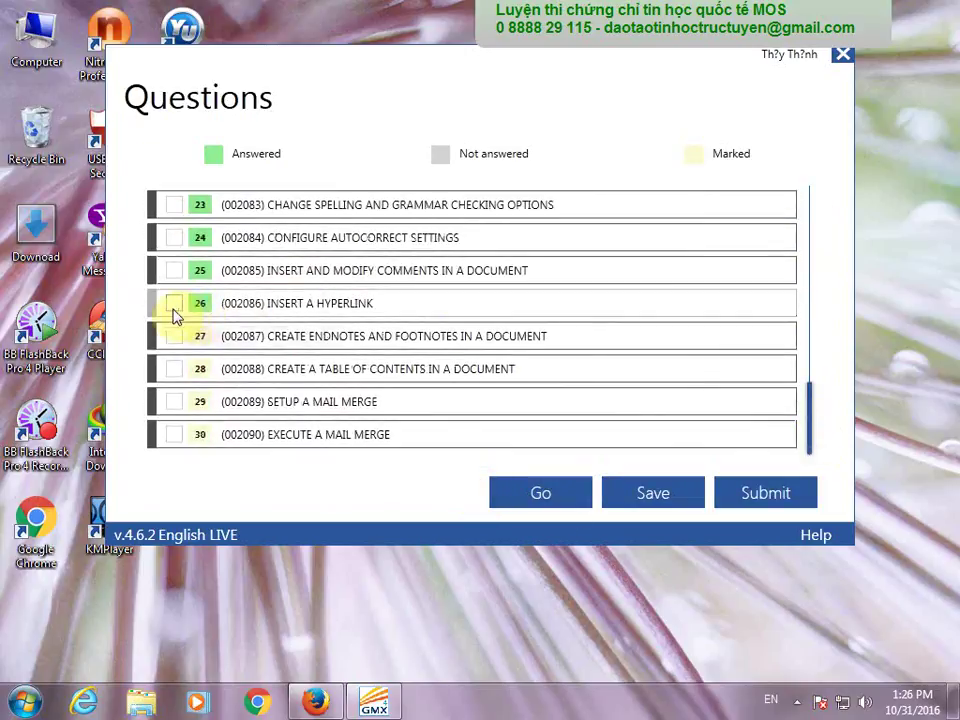
click(174, 304)
click(556, 500)
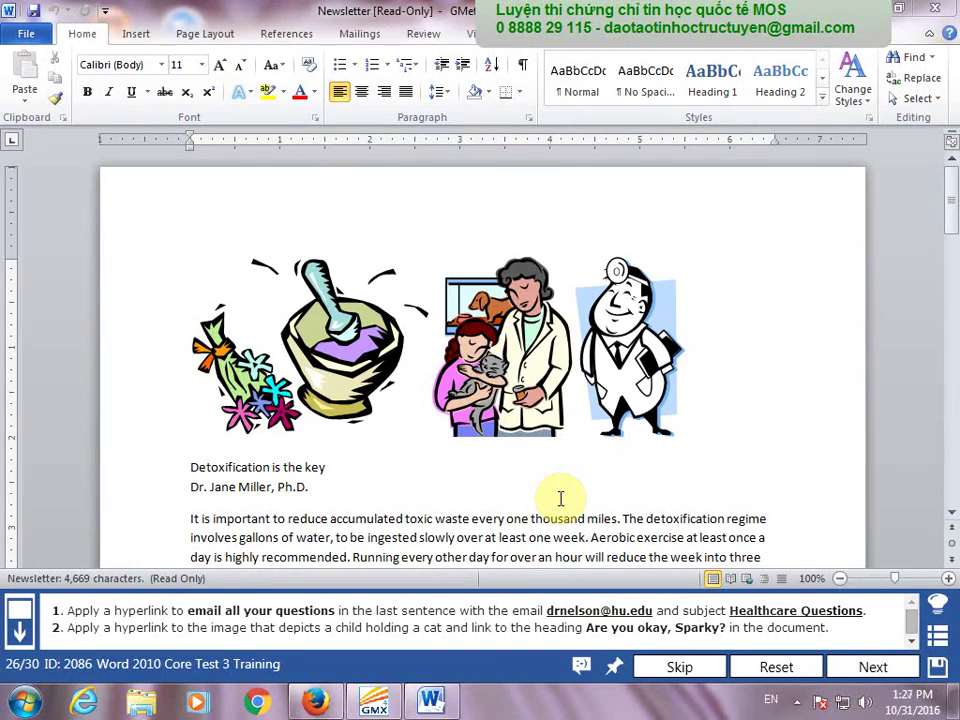
scroll(545, 530, down, 3)
scroll(536, 510, down, 4)
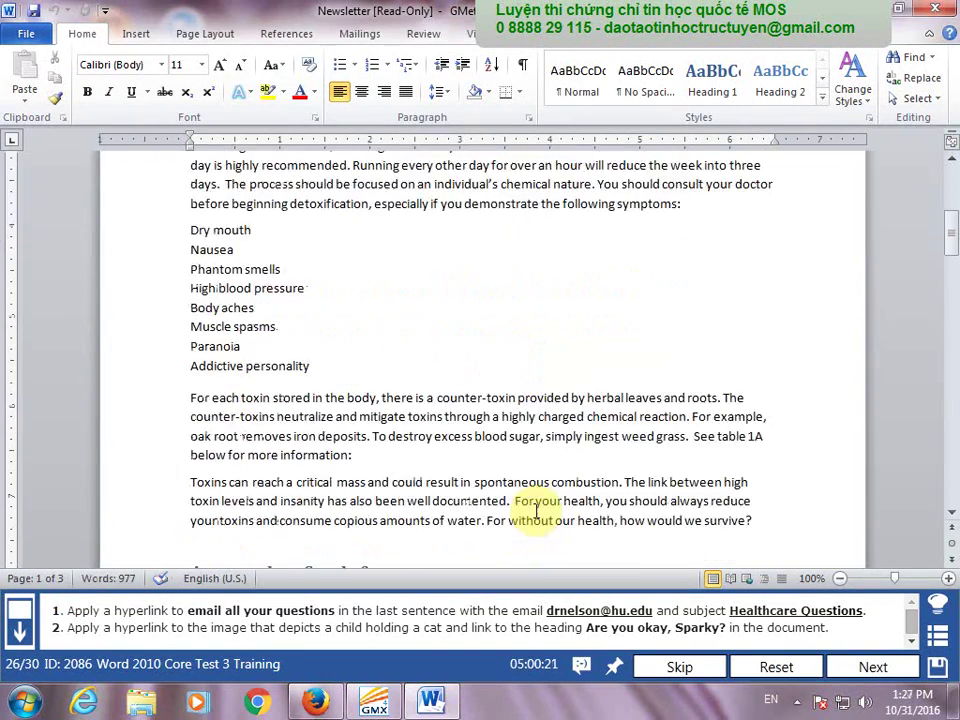
scroll(536, 510, down, 3)
scroll(536, 508, down, 4)
scroll(534, 506, down, 3)
Link 'email all your questions' to the doctor's e-mail address with subject Healthcare Questions
scroll(789, 456, down, 3)
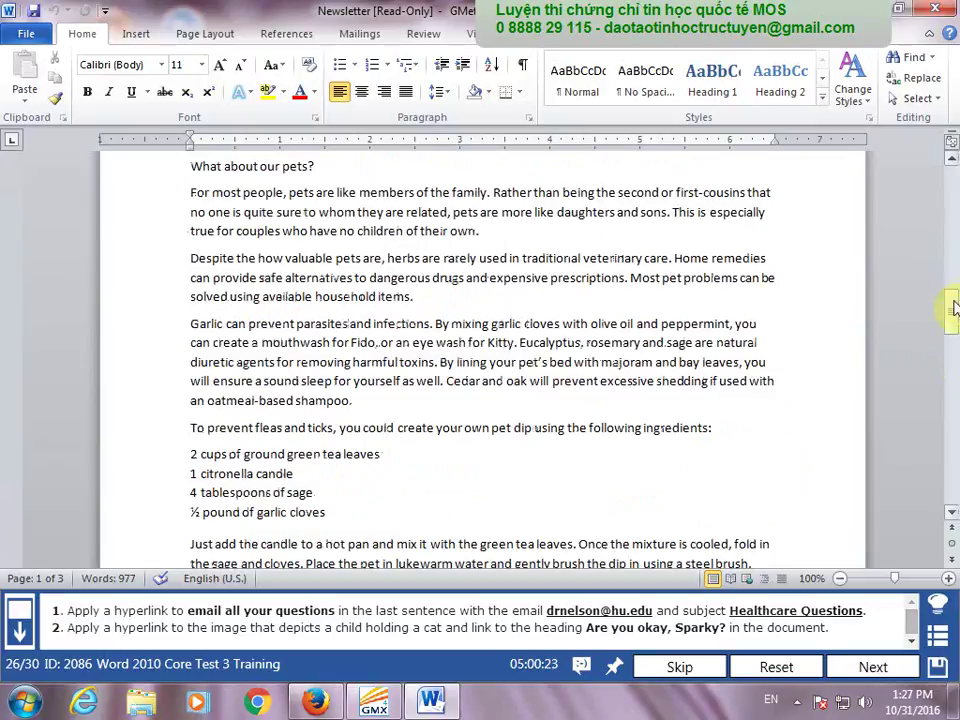
drag(950, 310, 943, 463)
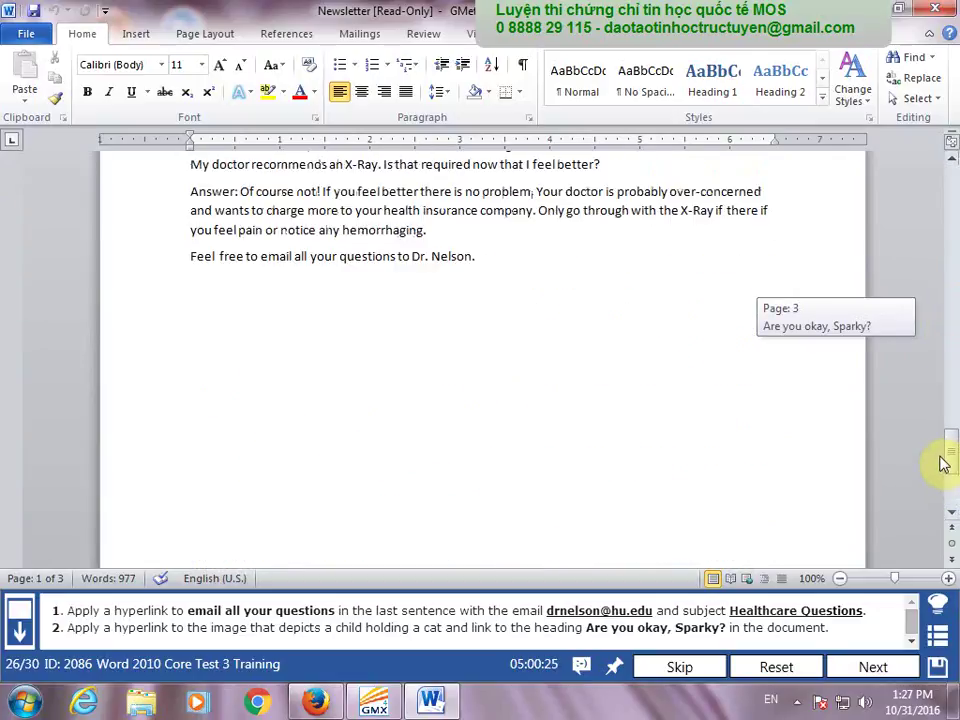
click(261, 258)
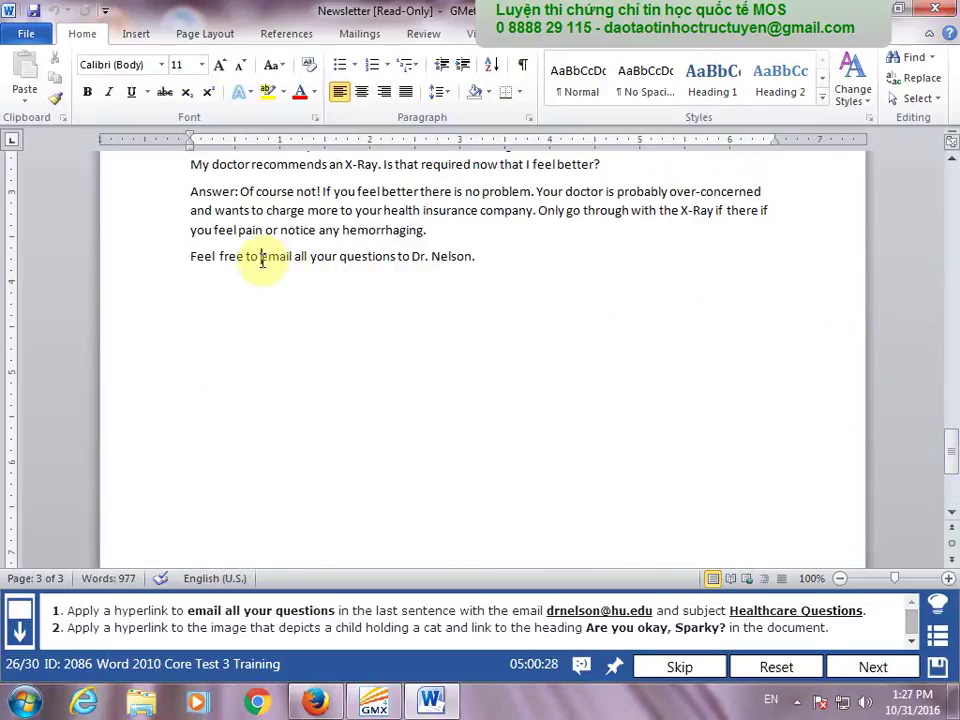
shift+click(396, 256)
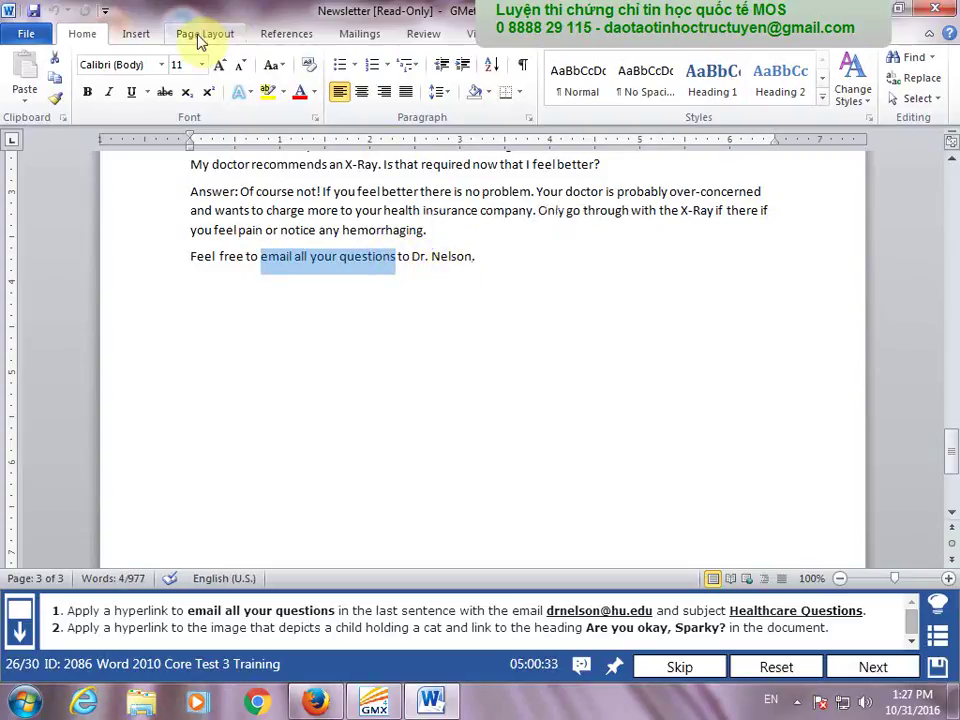
click(143, 36)
click(460, 58)
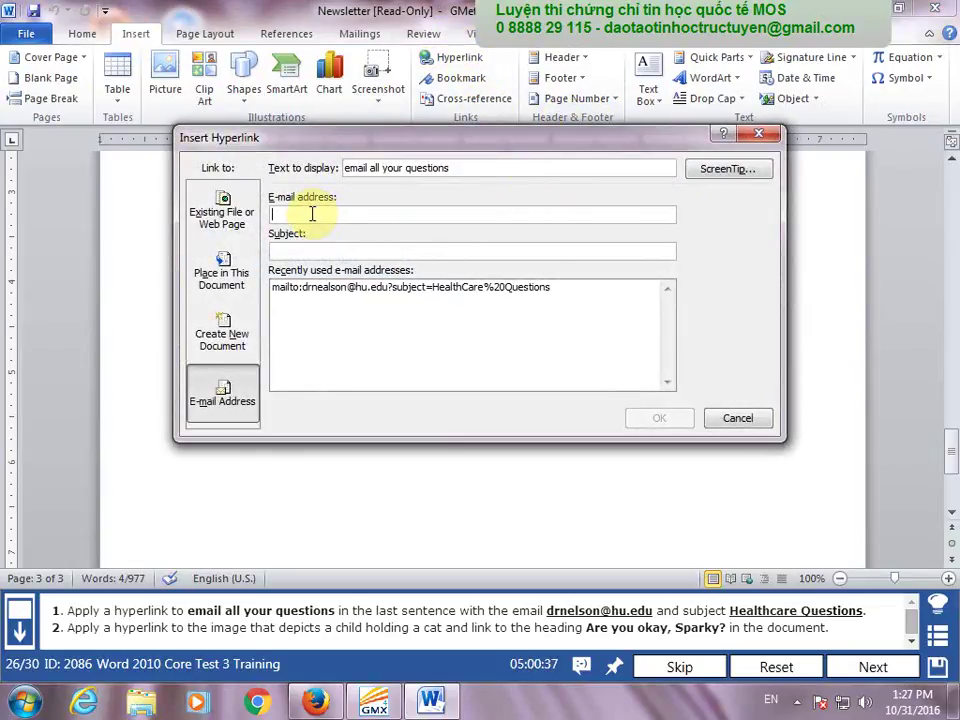
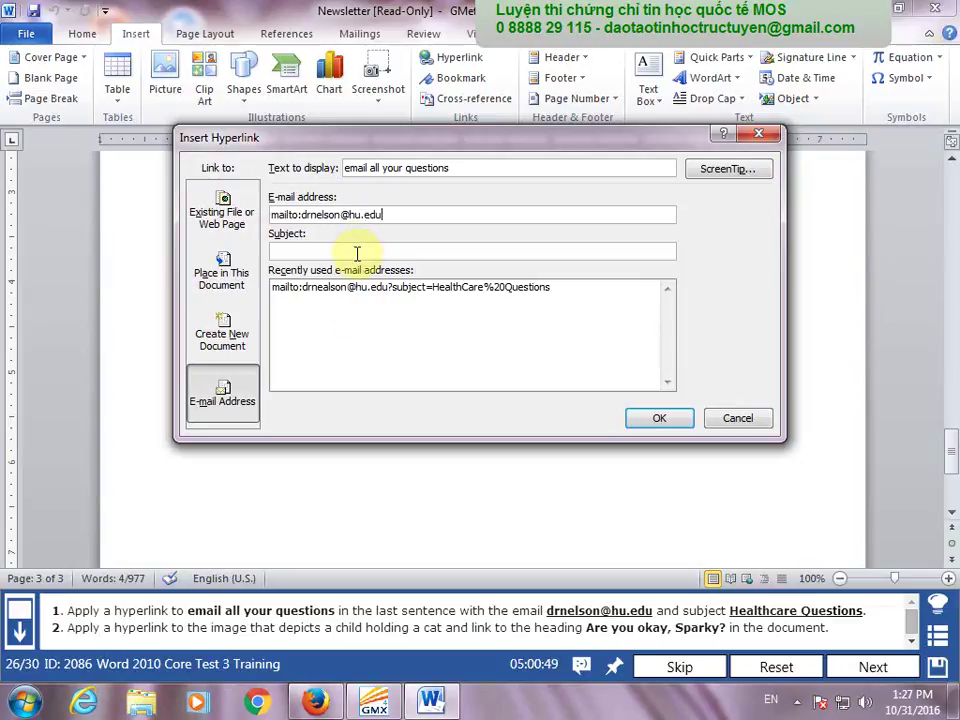
click(355, 250)
text(Healthcare Questions)
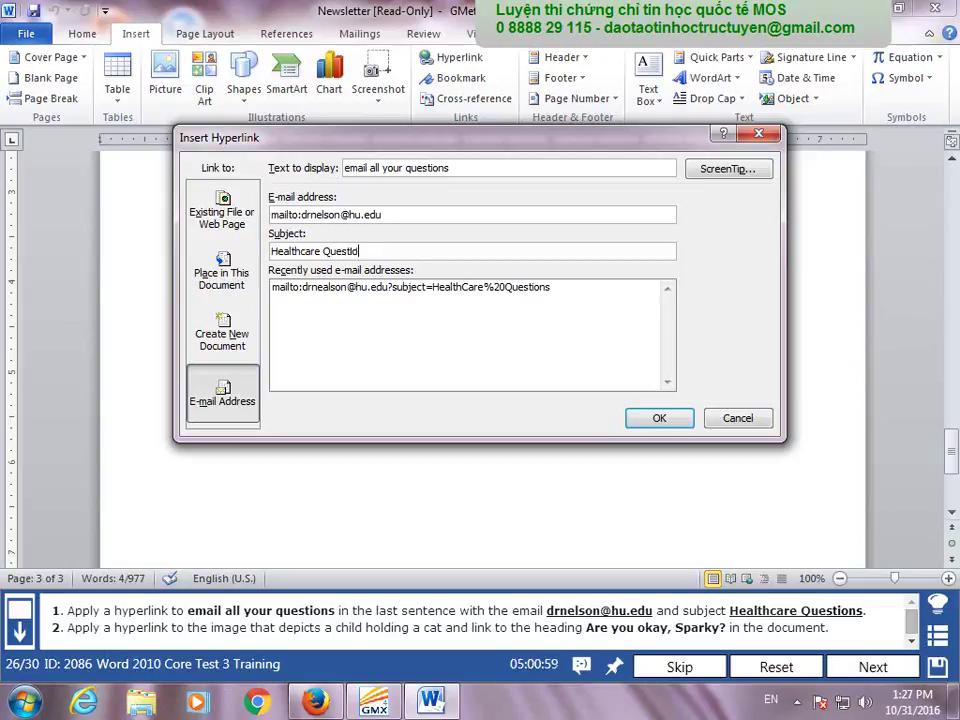
click(668, 422)
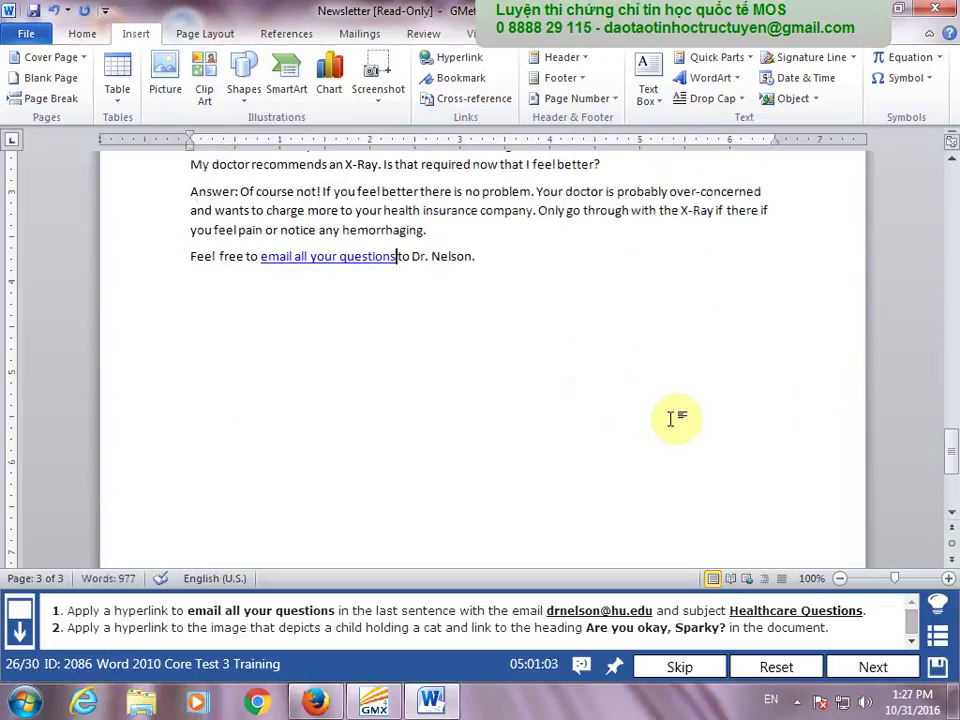
scroll(650, 380, up, 6)
scroll(650, 380, up, 6)
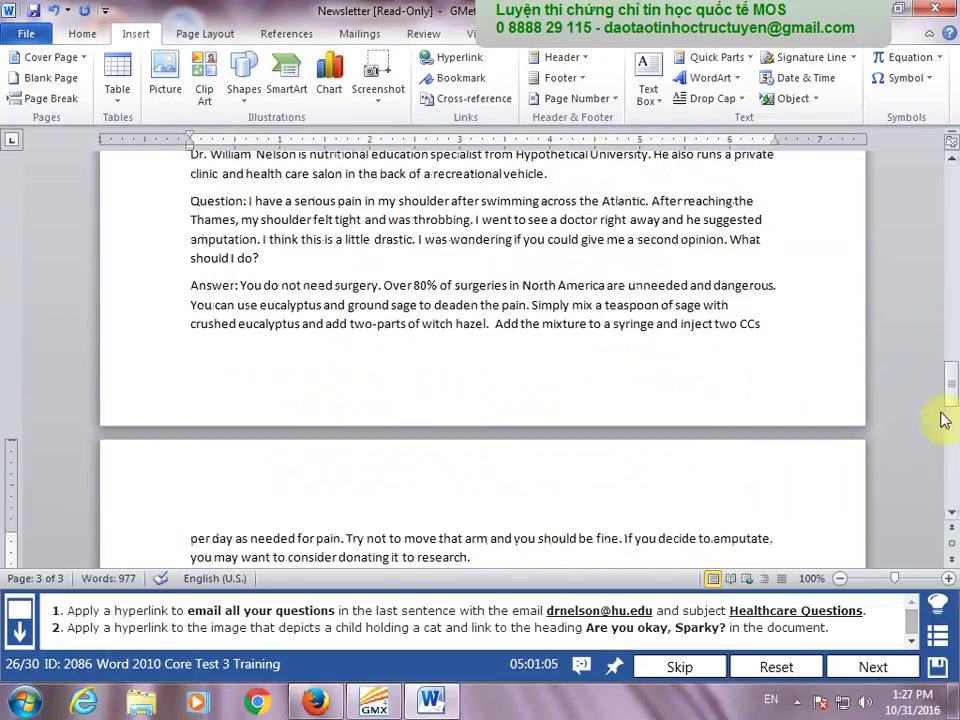
Link the child-with-cat picture to the 'Are you okay, Sparky?' heading and submit the task
drag(945, 420, 950, 190)
click(495, 320)
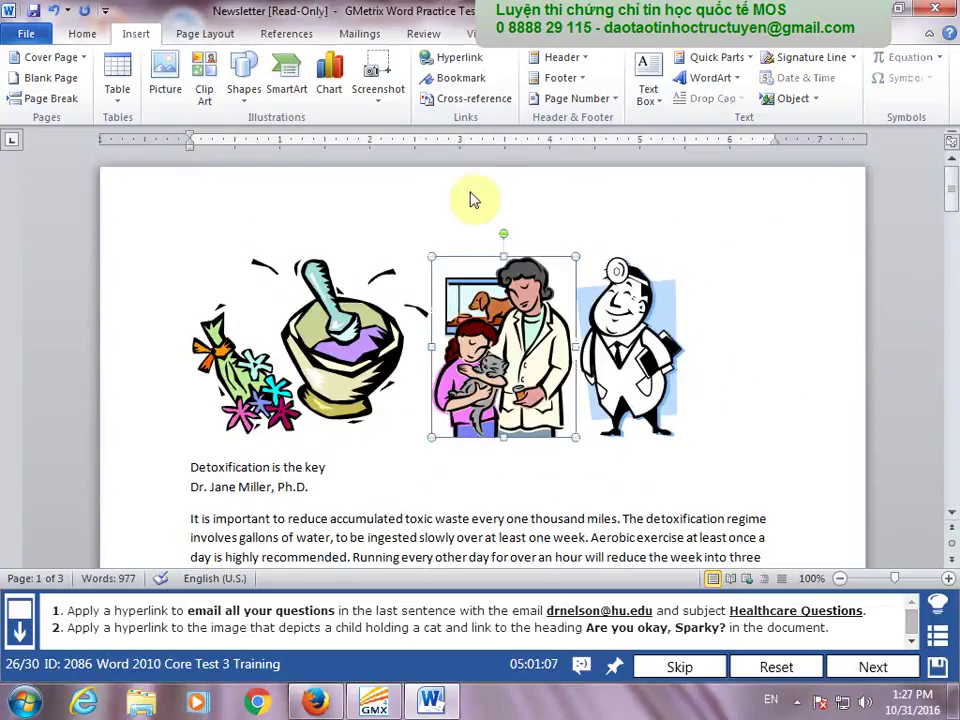
click(455, 58)
click(243, 270)
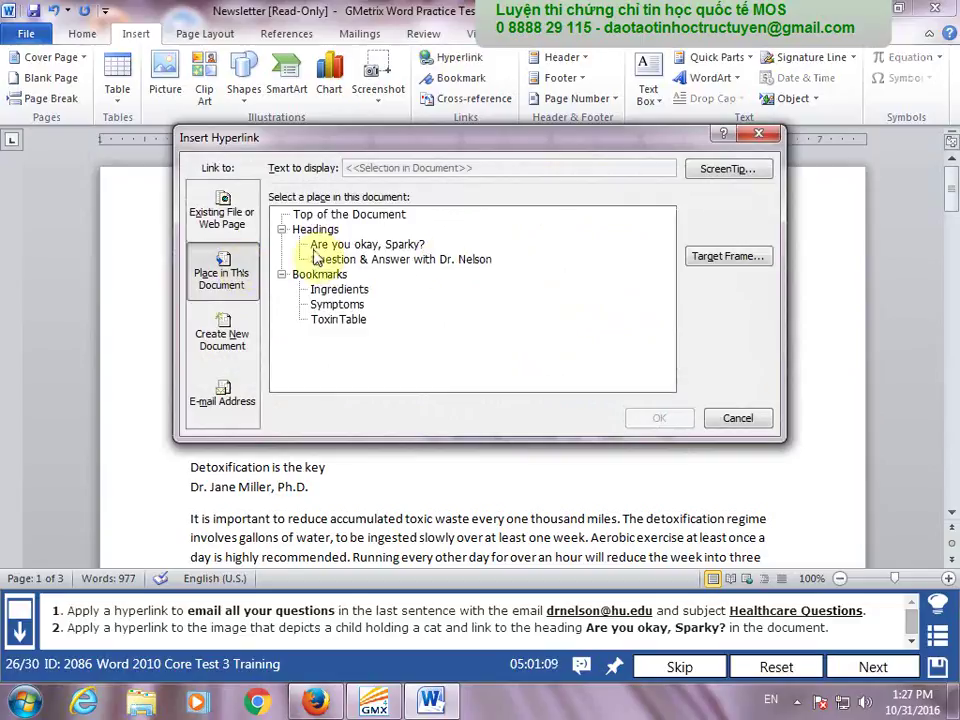
click(418, 245)
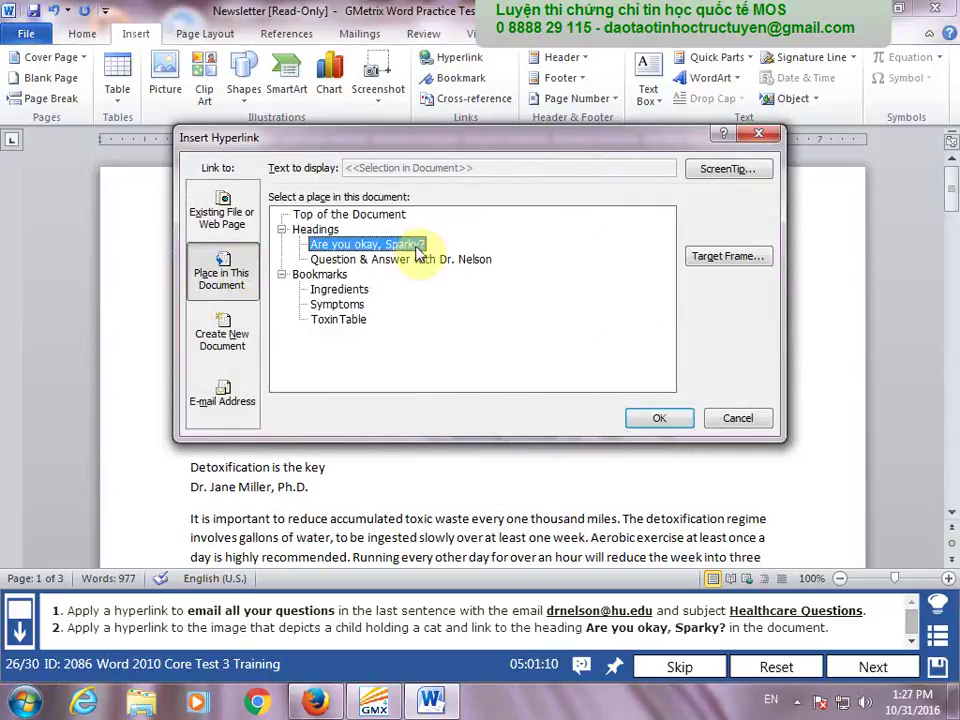
click(659, 420)
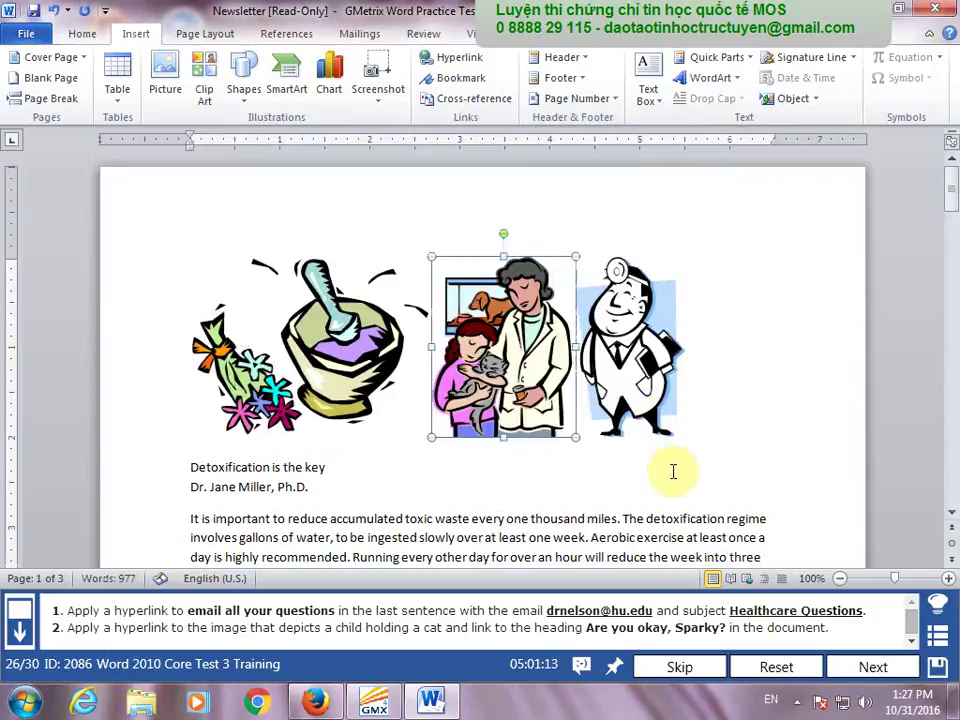
click(875, 667)
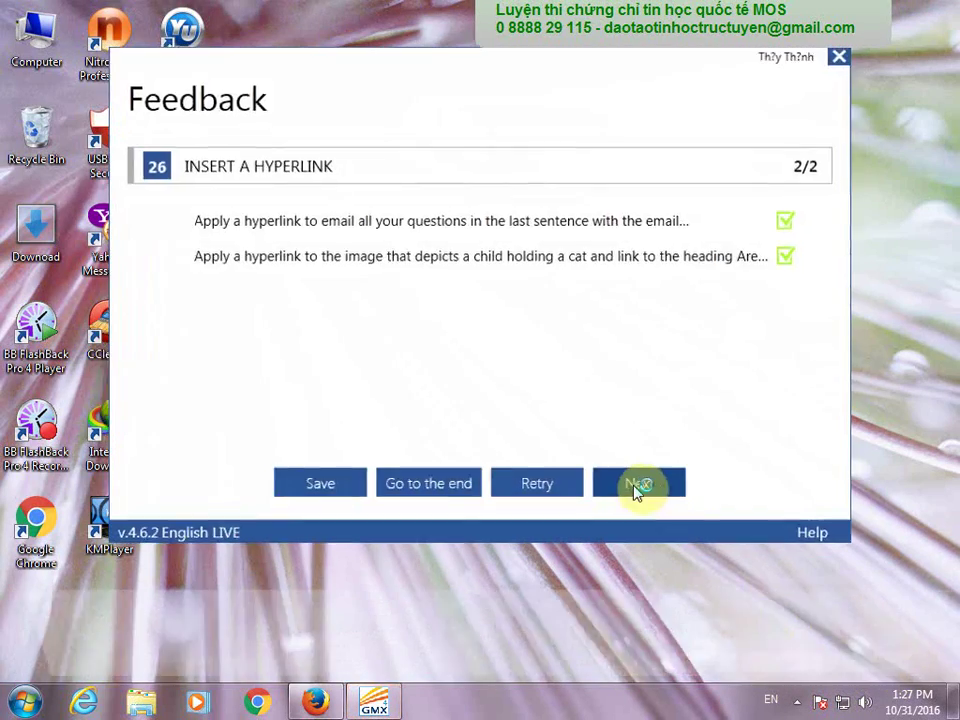
Move to the BusinessBrochure task and add a blank page after its last line
click(640, 489)
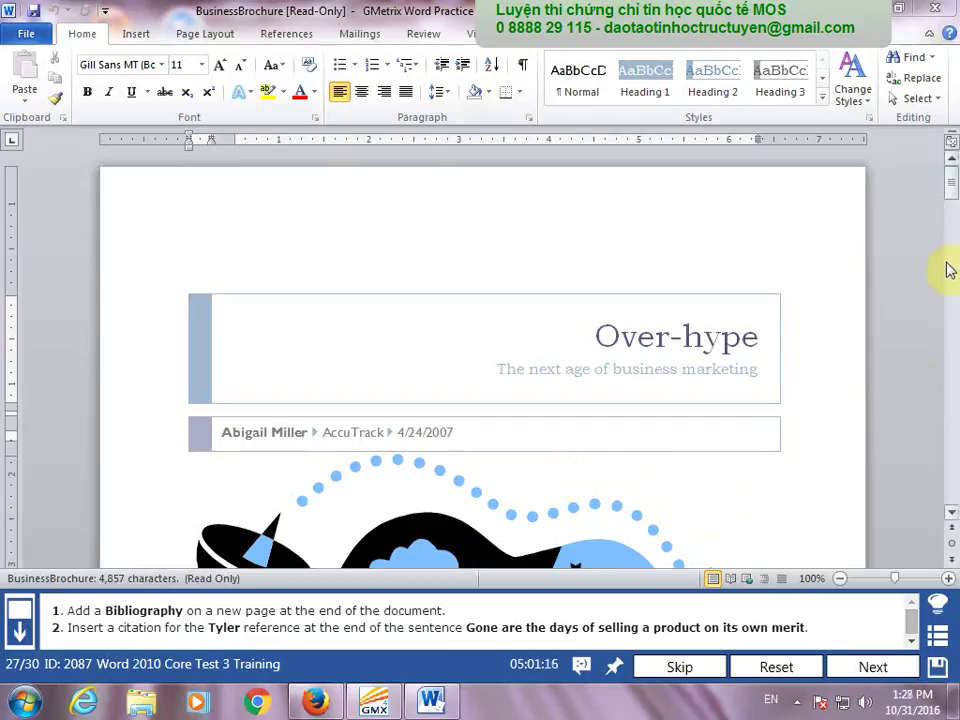
drag(950, 185, 950, 487)
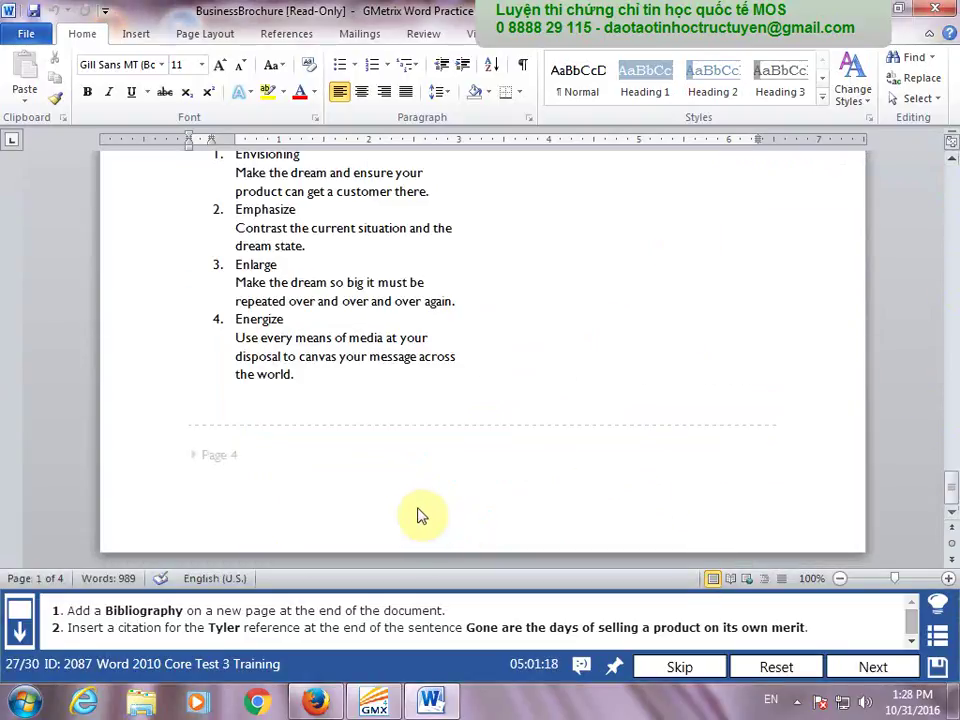
click(140, 36)
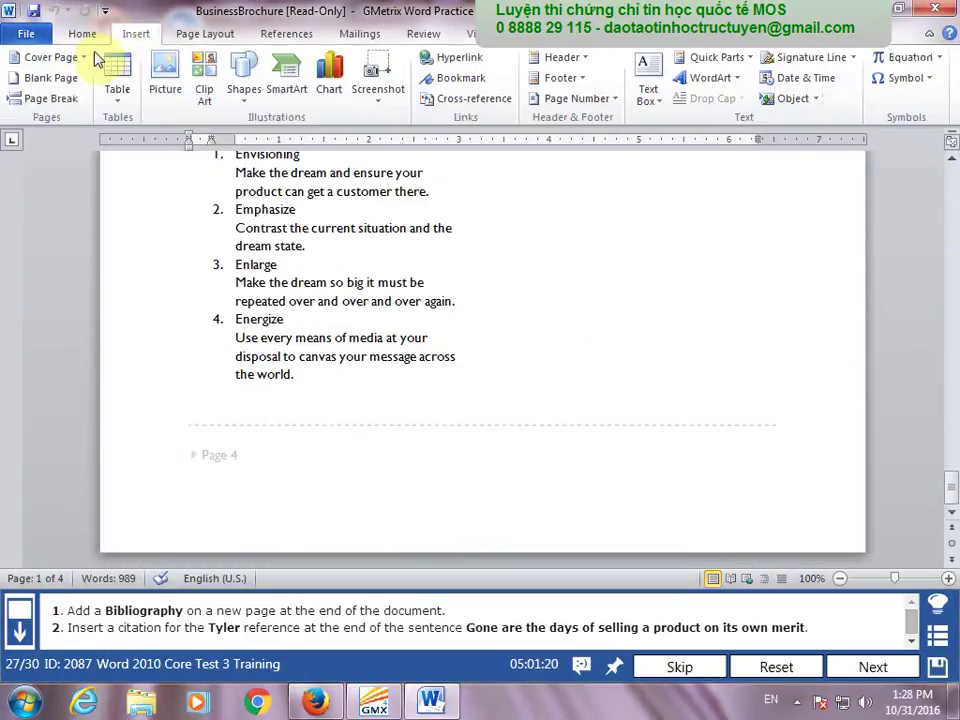
click(60, 79)
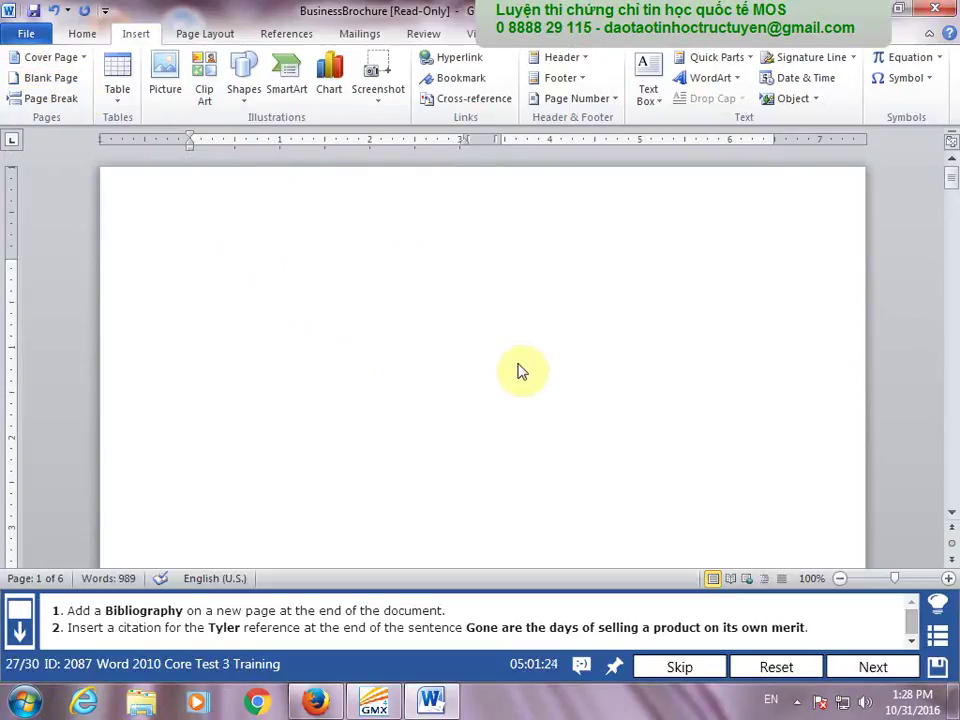
scroll(519, 371, down, 10)
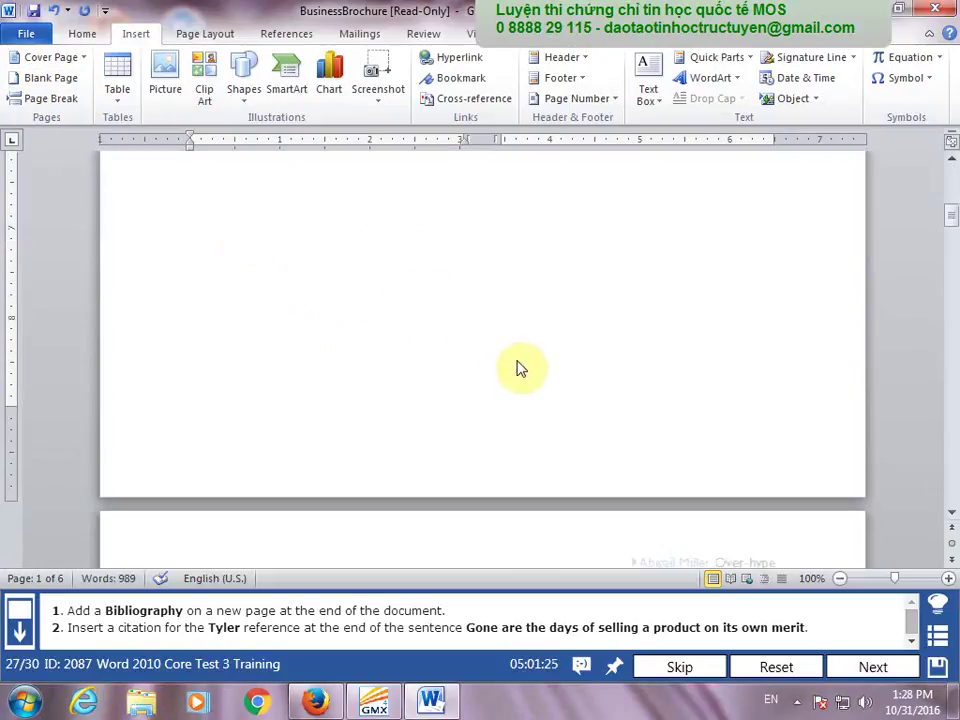
click(57, 12)
drag(951, 193, 953, 487)
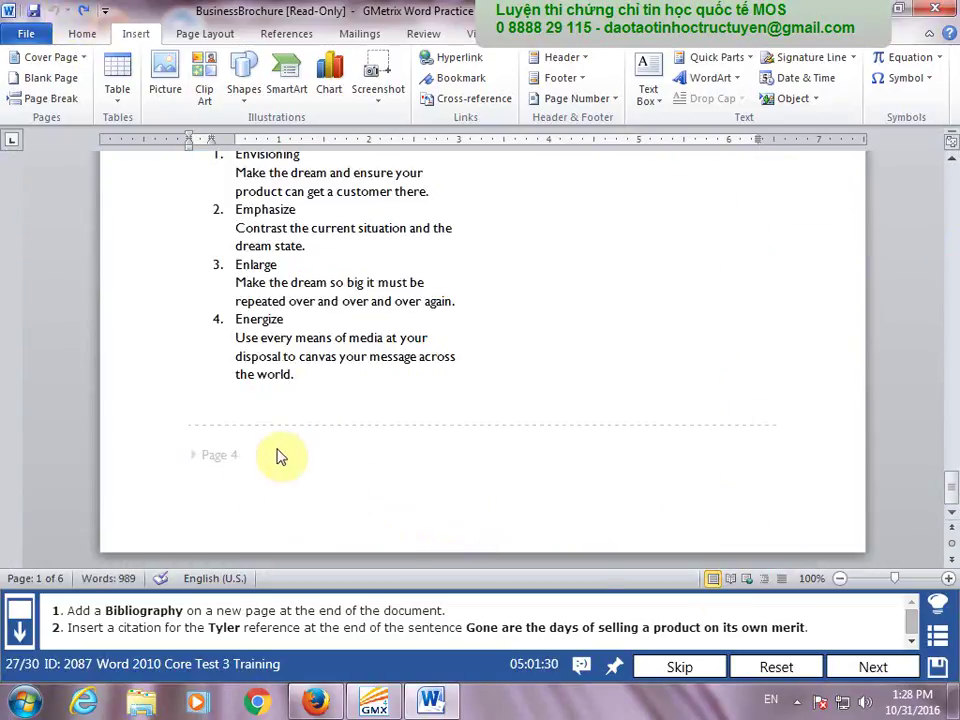
click(349, 405)
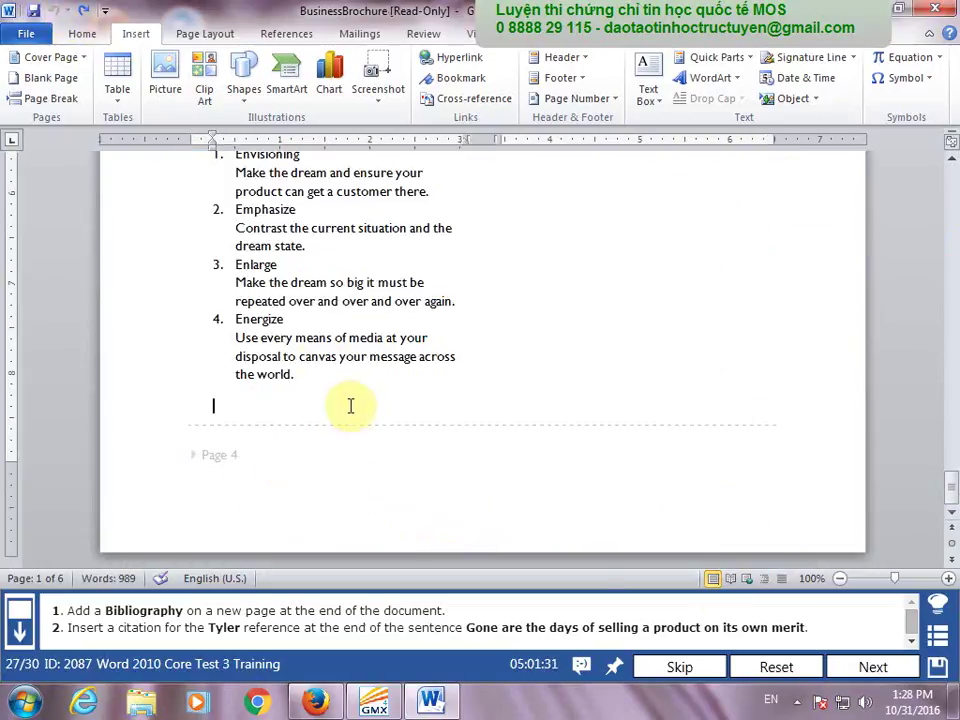
click(47, 80)
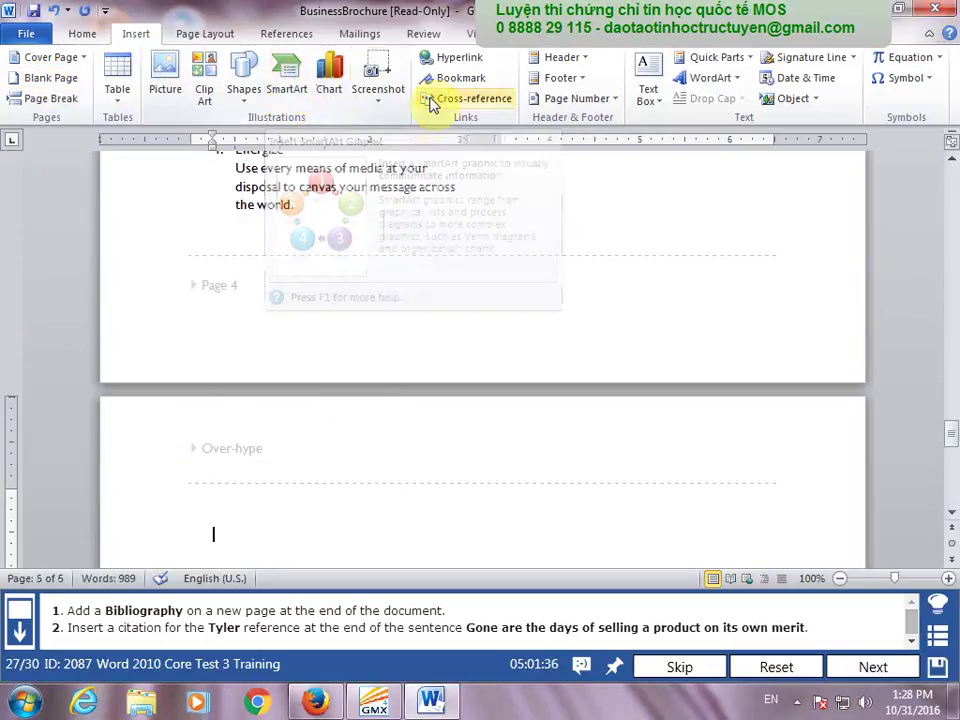
Insert the built-in Bibliography on the new last page, then return to the document top
click(290, 34)
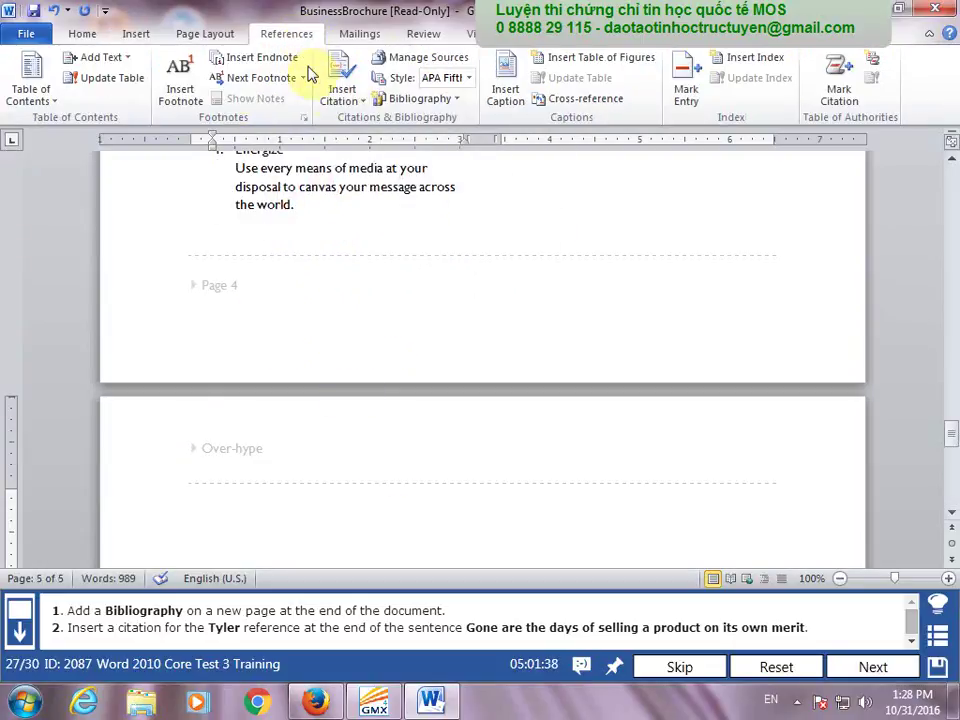
click(460, 104)
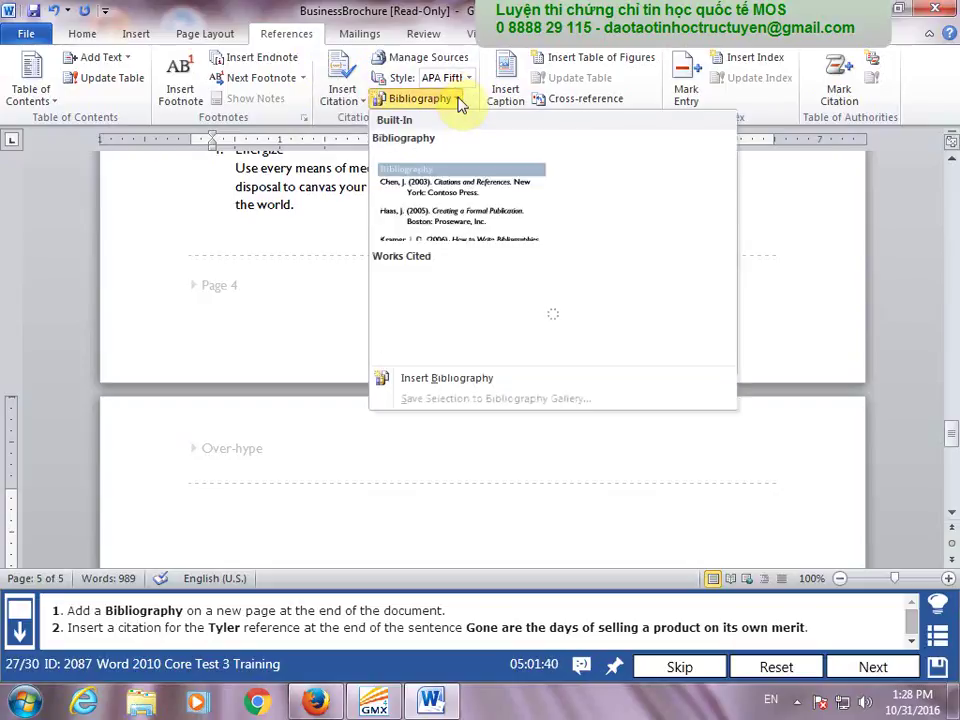
click(490, 183)
scroll(452, 339, up, 3)
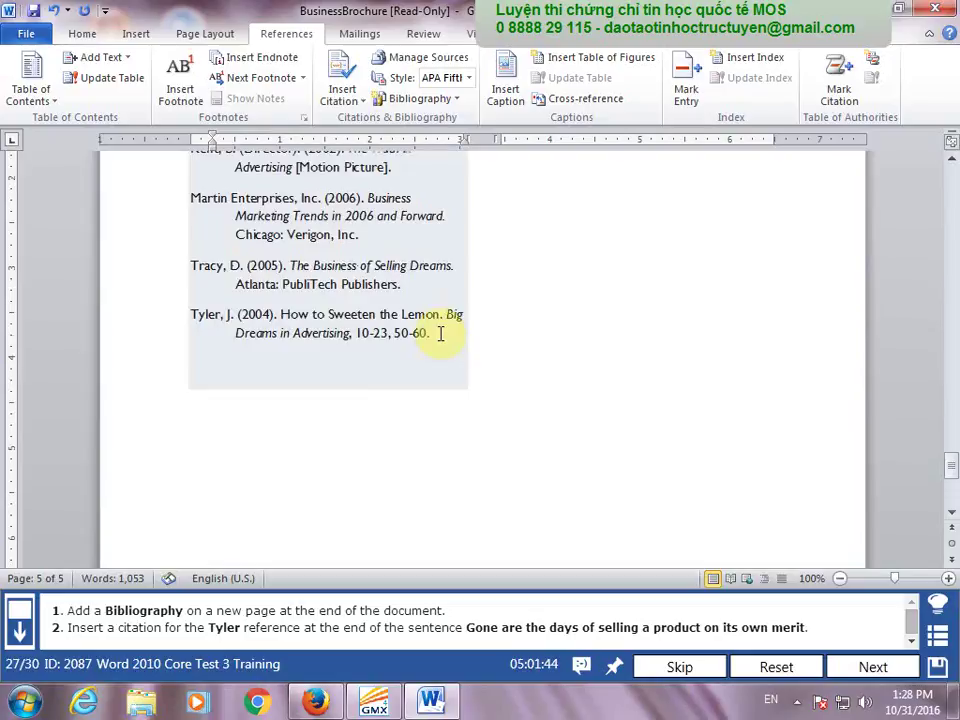
key(ctrl+End)
scroll(643, 446, up, 3)
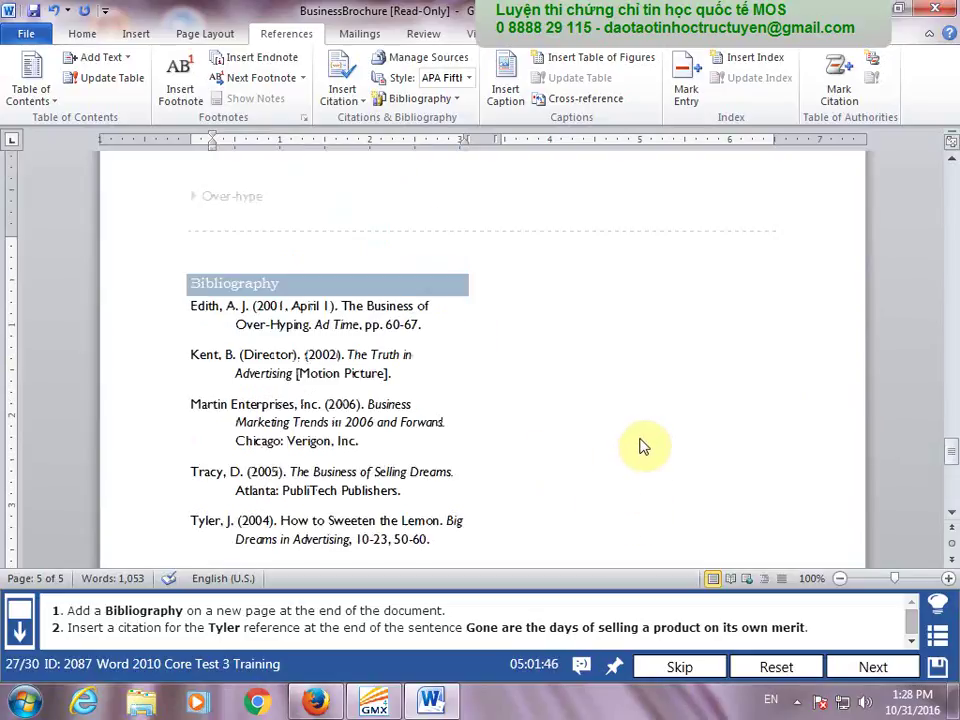
scroll(643, 446, up, 4)
scroll(883, 388, up, 3)
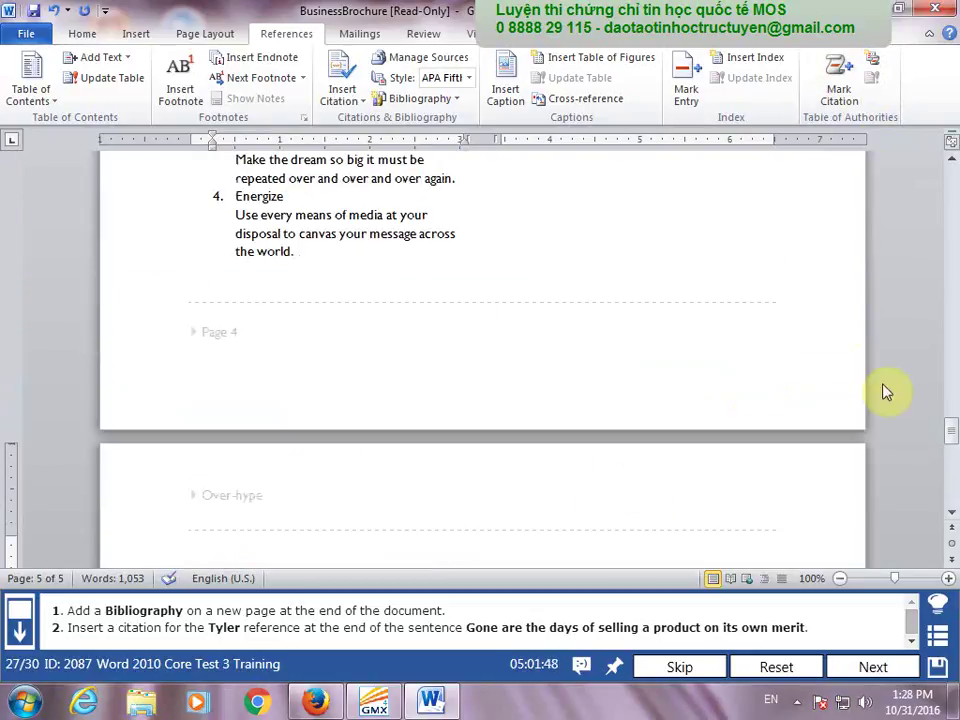
drag(953, 386, 953, 178)
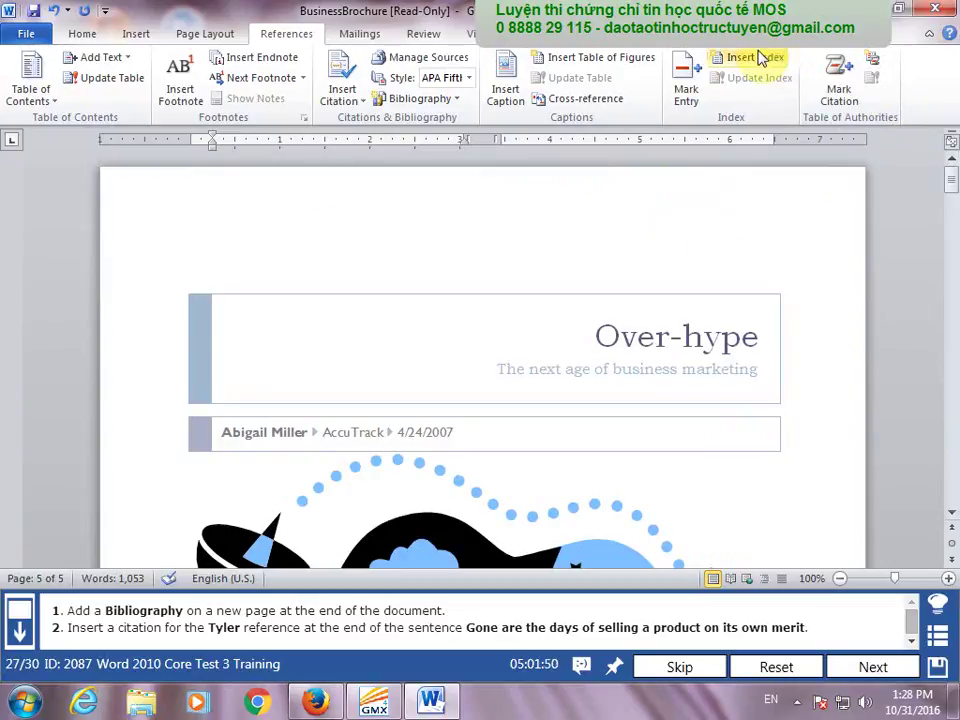
Find 'merit' and place the insertion point right after it
click(82, 34)
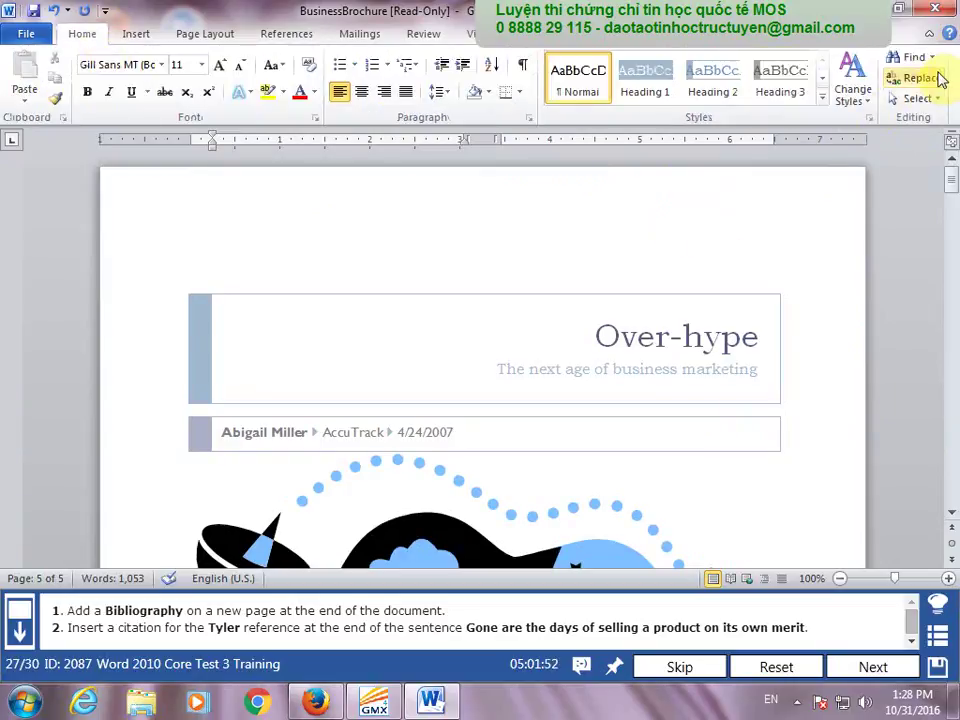
click(932, 57)
click(866, 121)
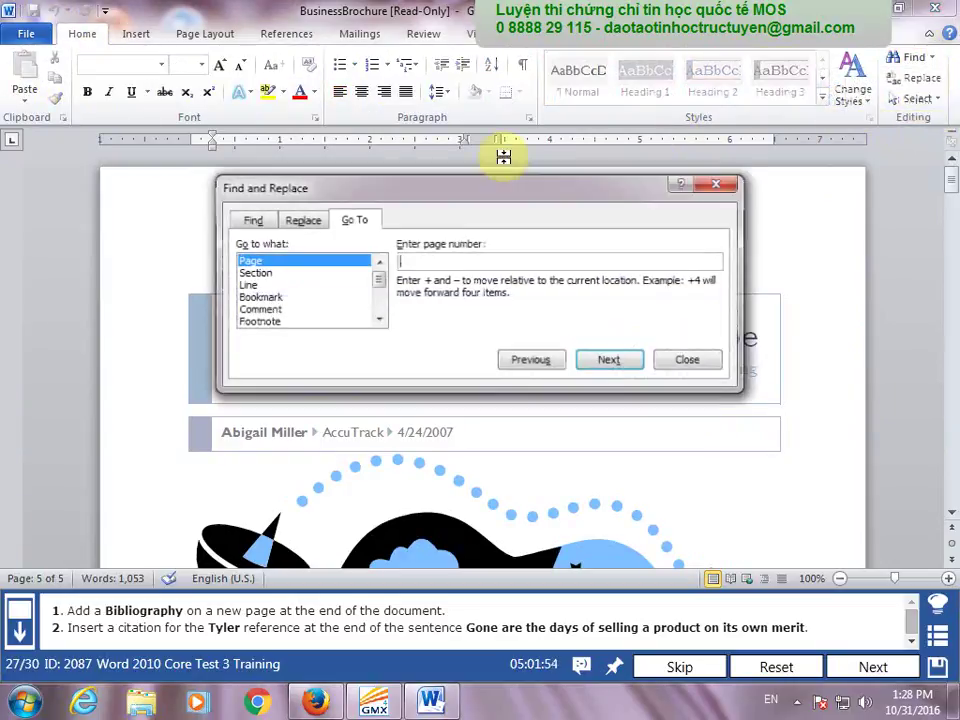
click(248, 220)
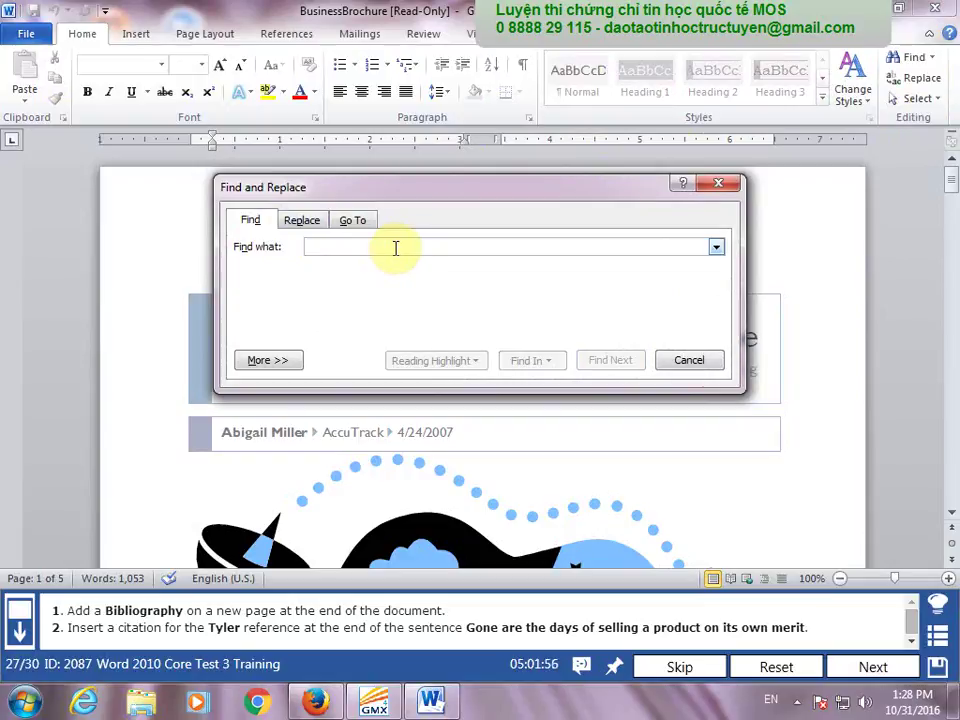
text(mer)
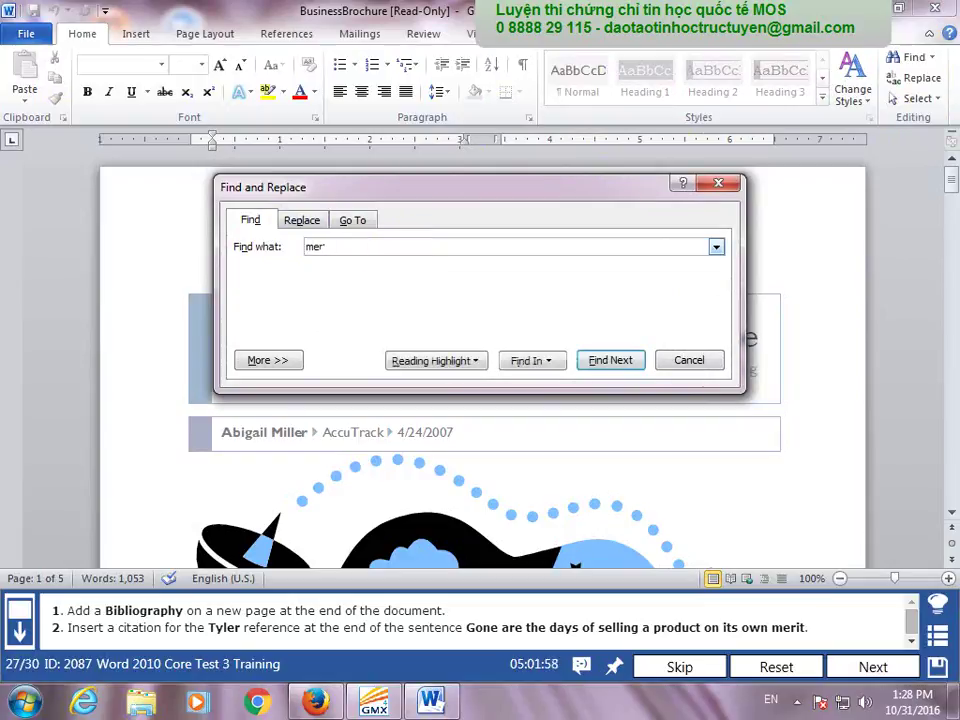
text(t)
key(Return)
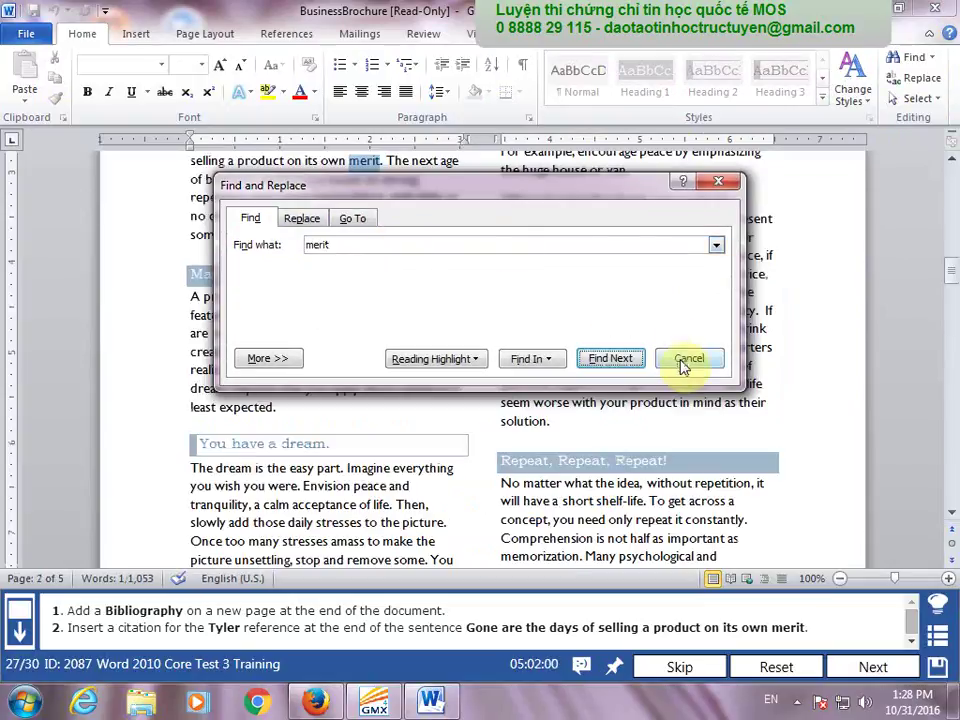
click(681, 360)
key(Right)
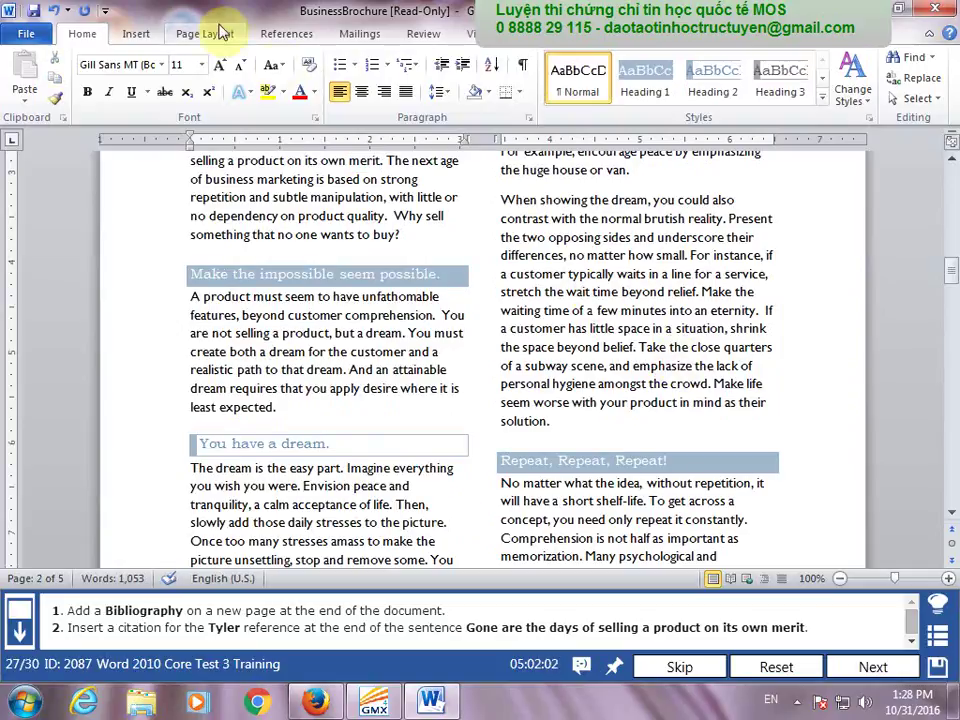
Insert a citation to the Tyler, Jason source there and submit the task
click(287, 34)
click(340, 85)
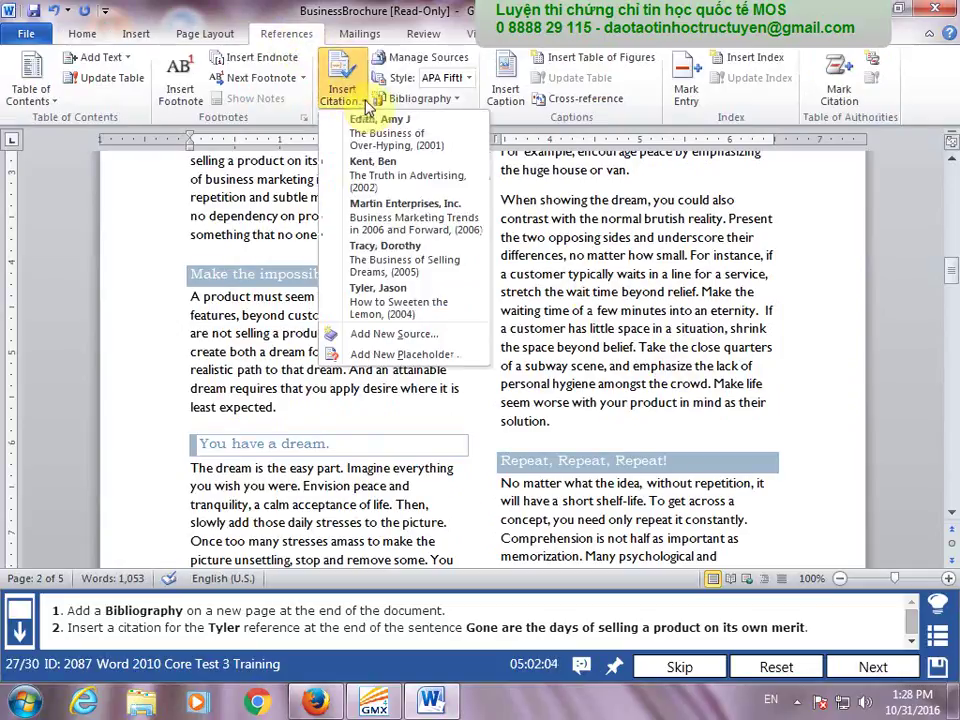
click(390, 300)
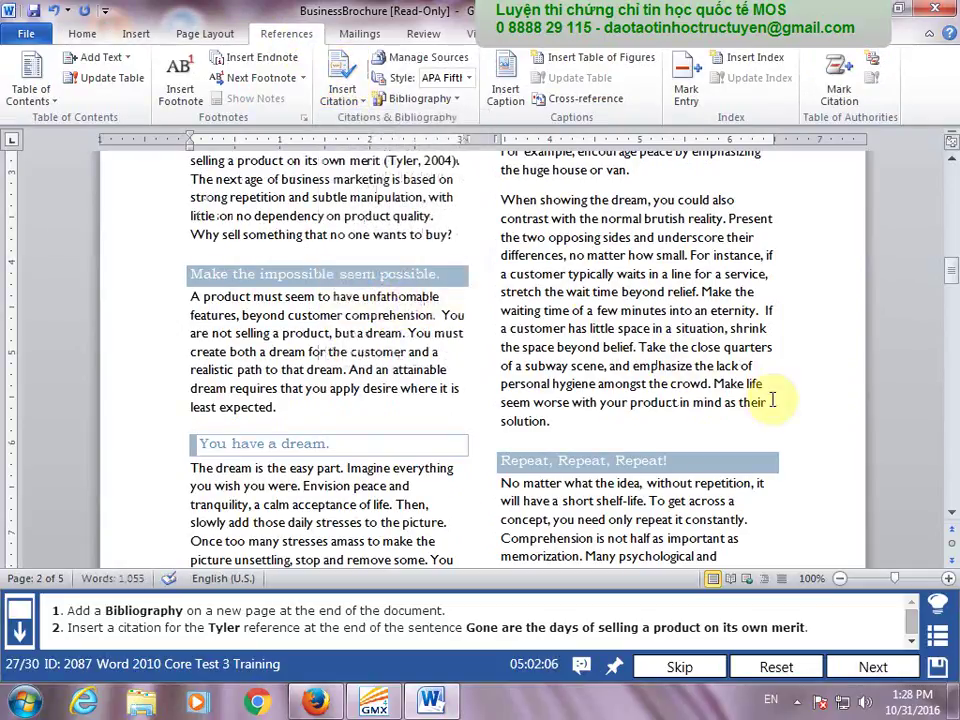
click(873, 667)
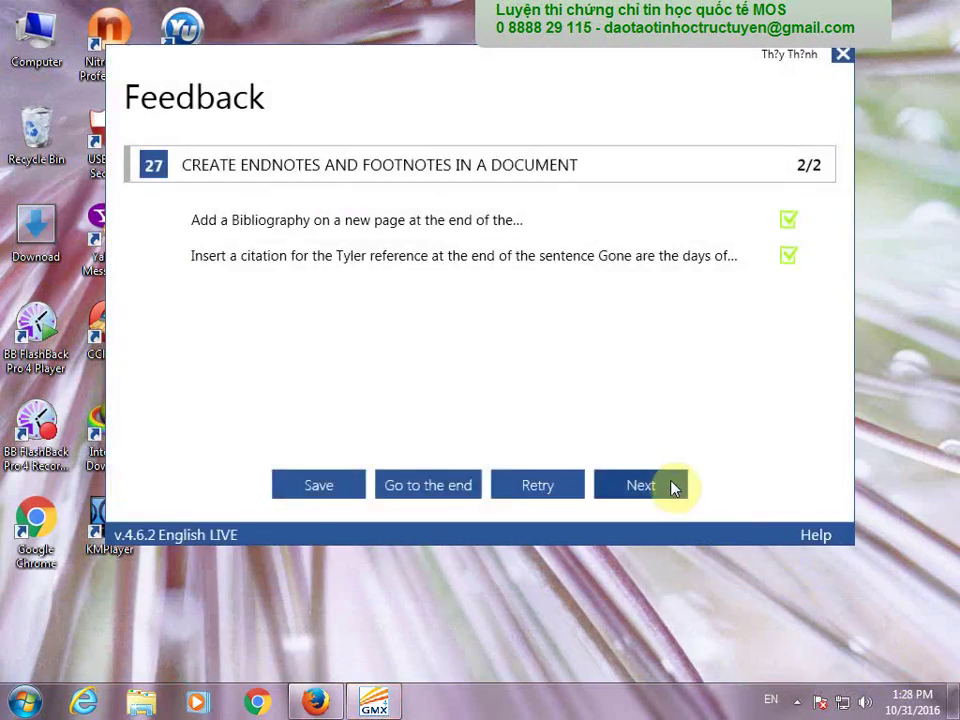
Continue to the NetPlusSG task and start a custom table of contents at the document start
click(671, 486)
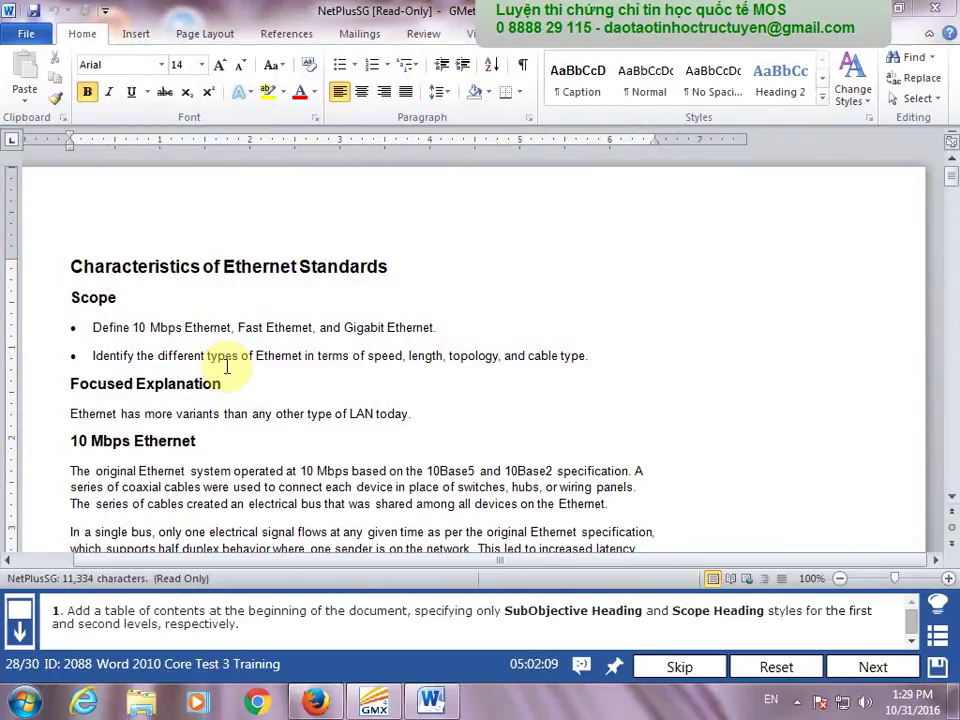
click(68, 264)
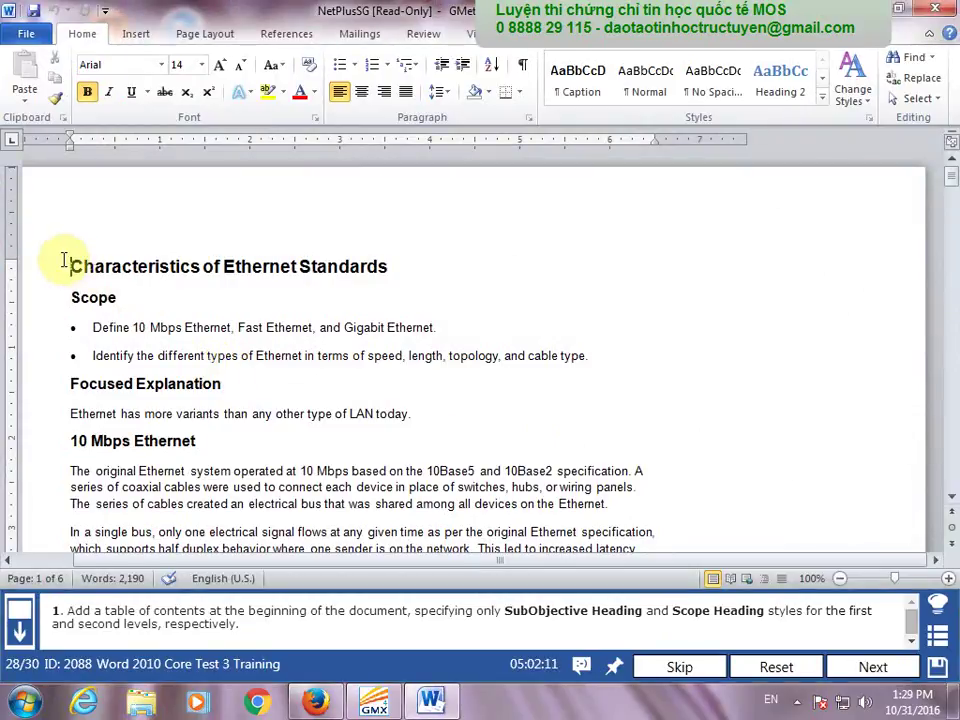
click(282, 35)
click(46, 91)
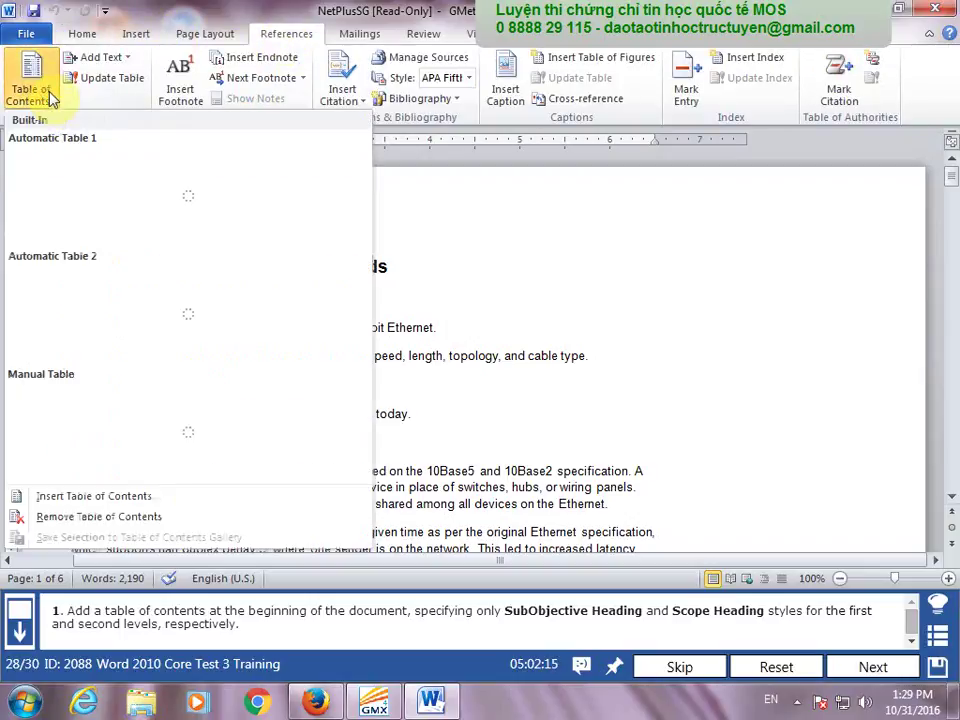
click(103, 498)
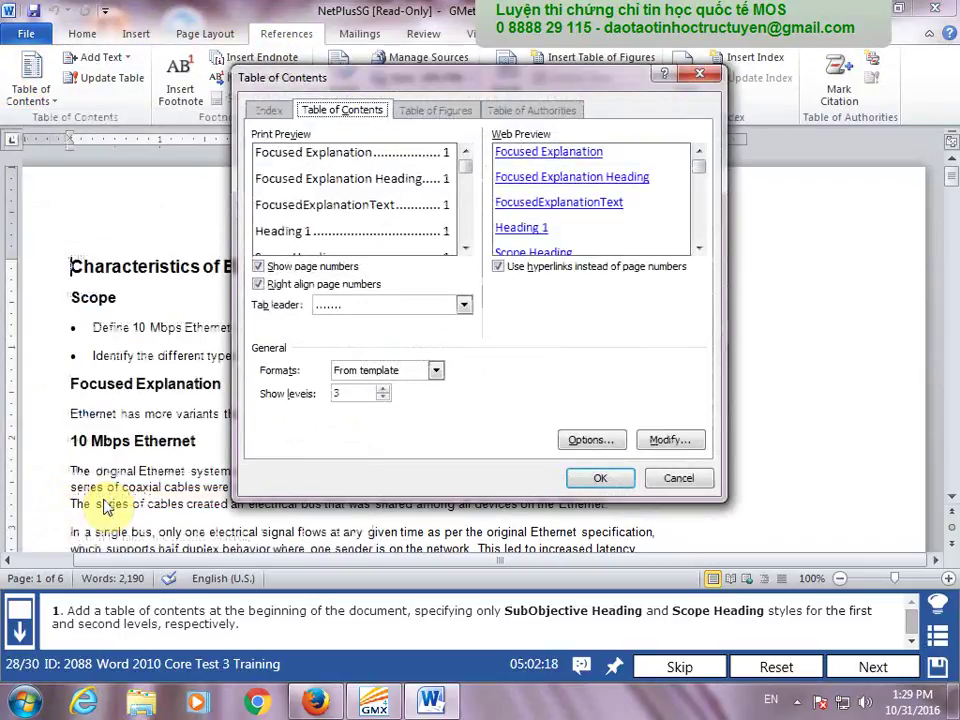
click(620, 480)
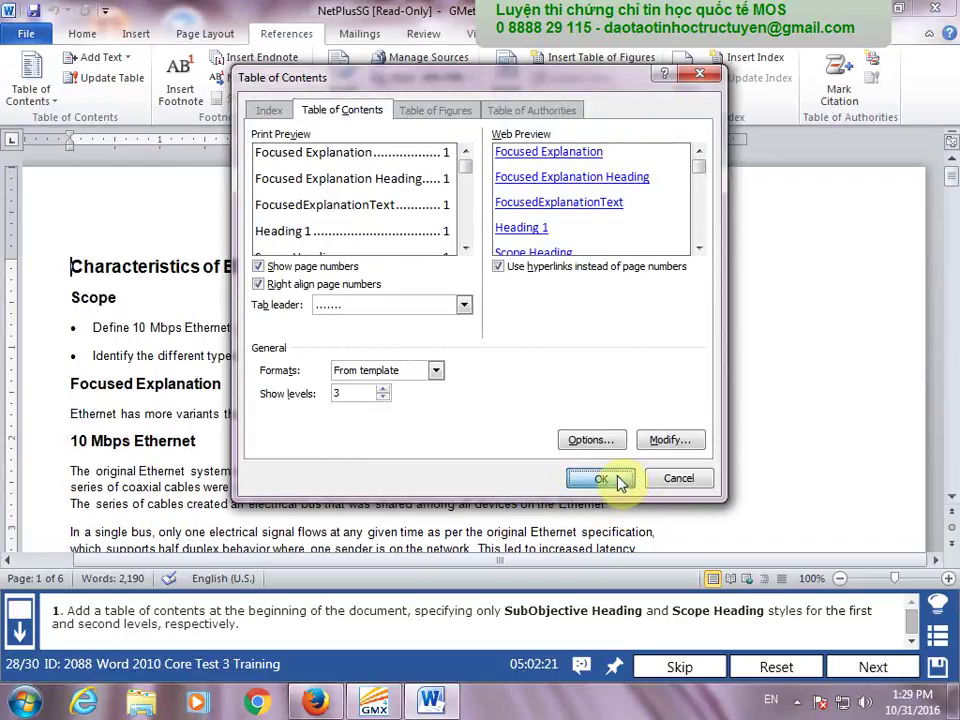
Build the contents only from SubObjective Heading at level 1 and Scope Heading at level 2
click(677, 442)
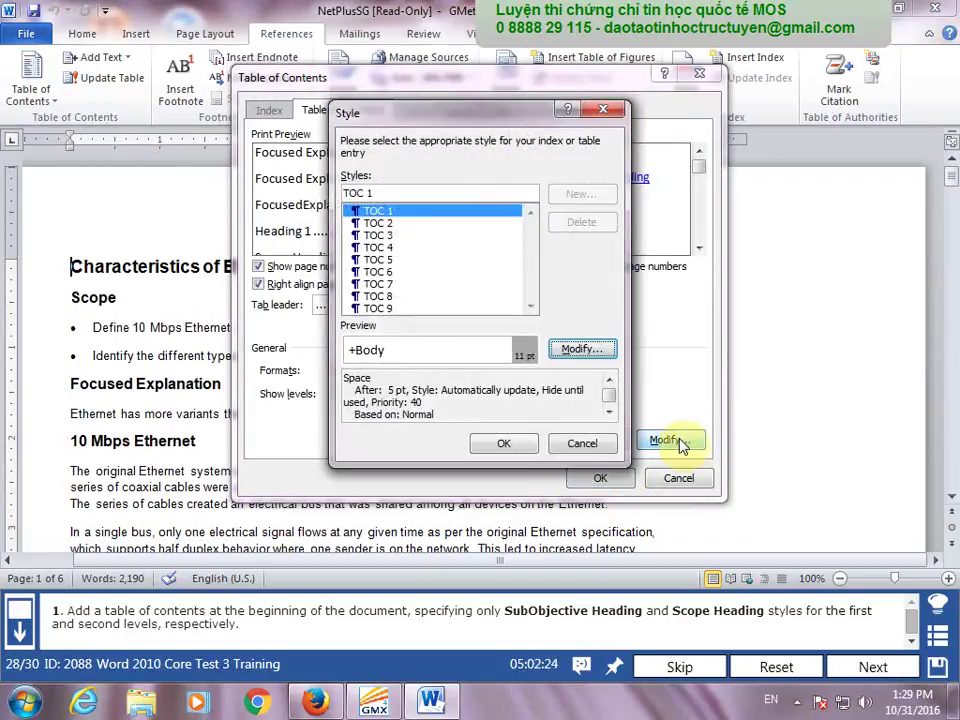
click(584, 443)
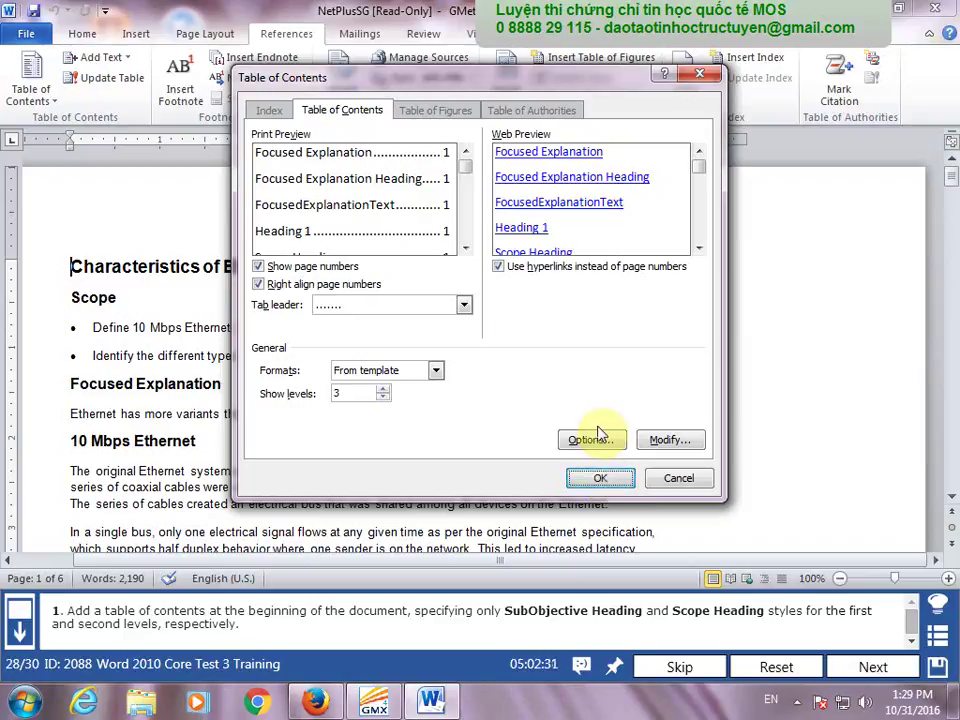
click(592, 441)
click(360, 411)
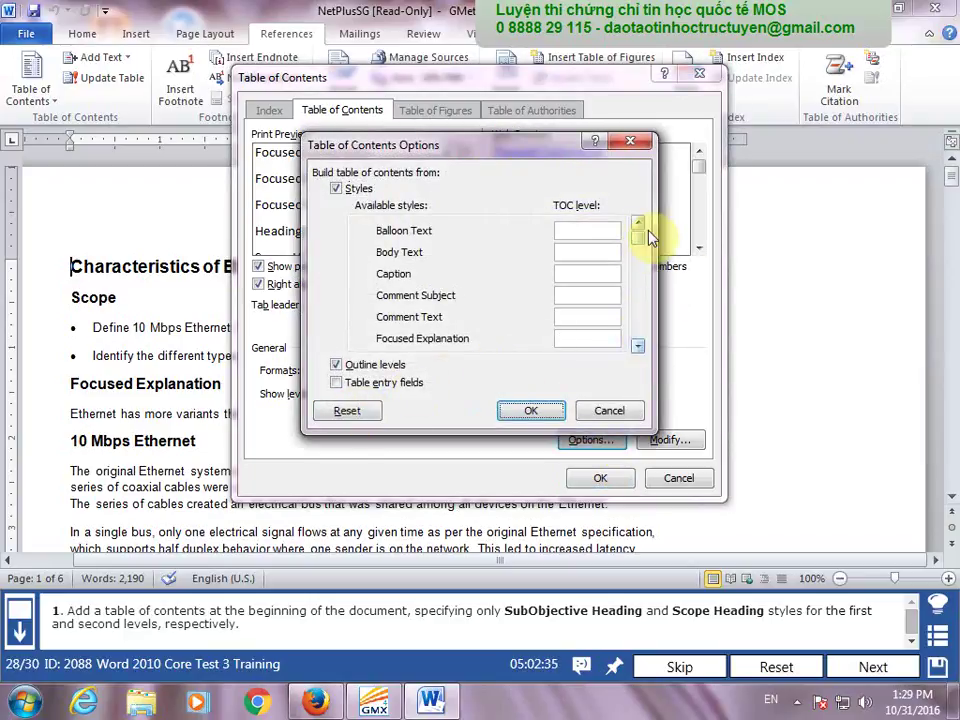
drag(641, 247, 638, 377)
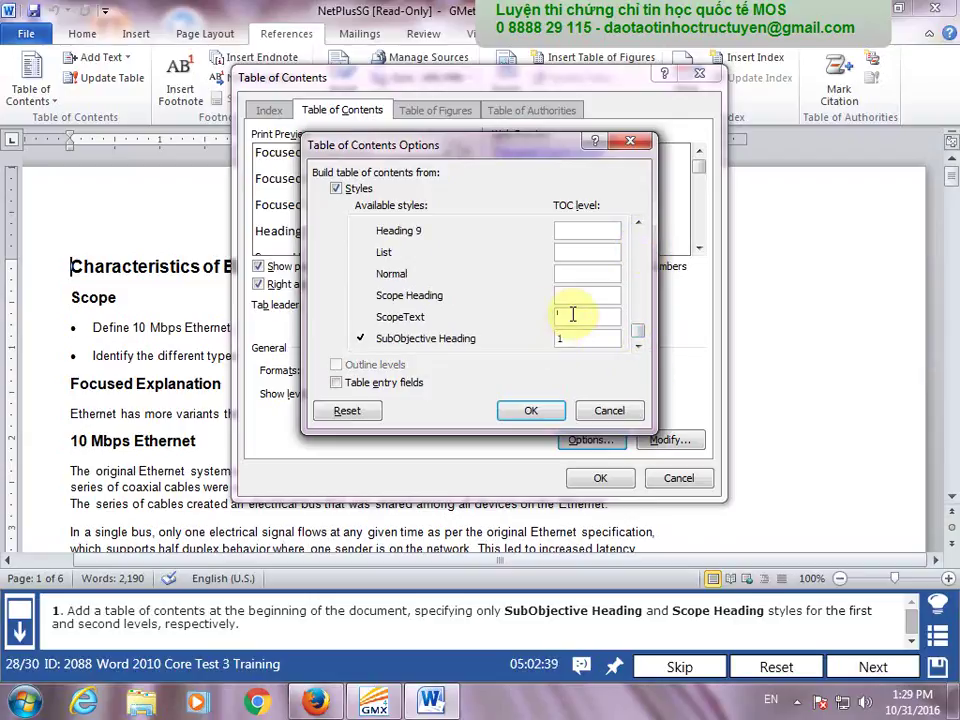
click(573, 293)
text(2)
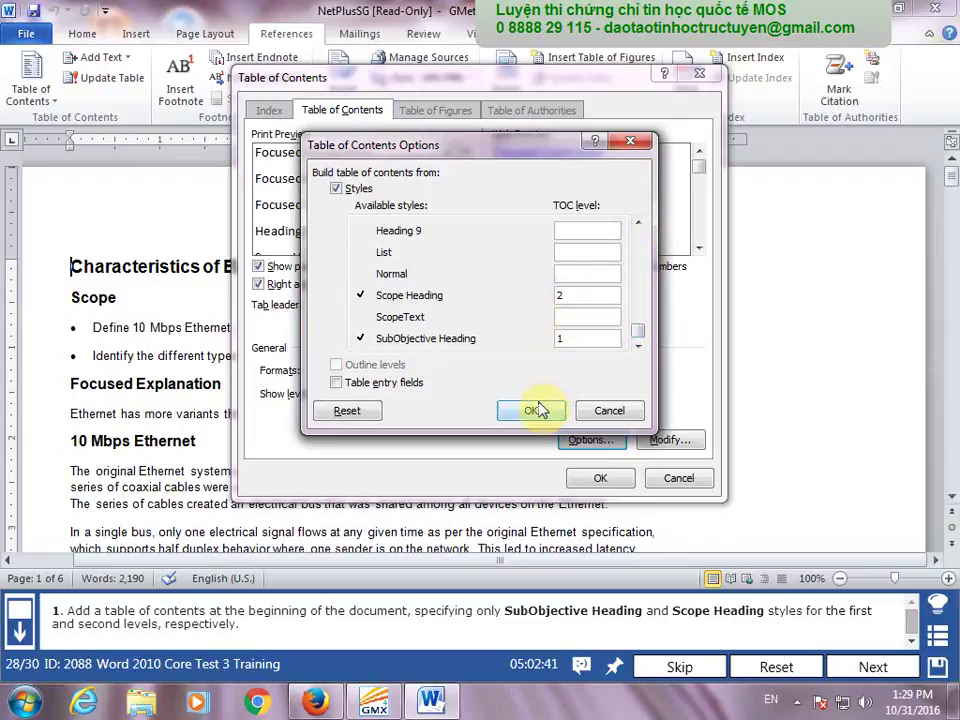
click(531, 410)
click(600, 479)
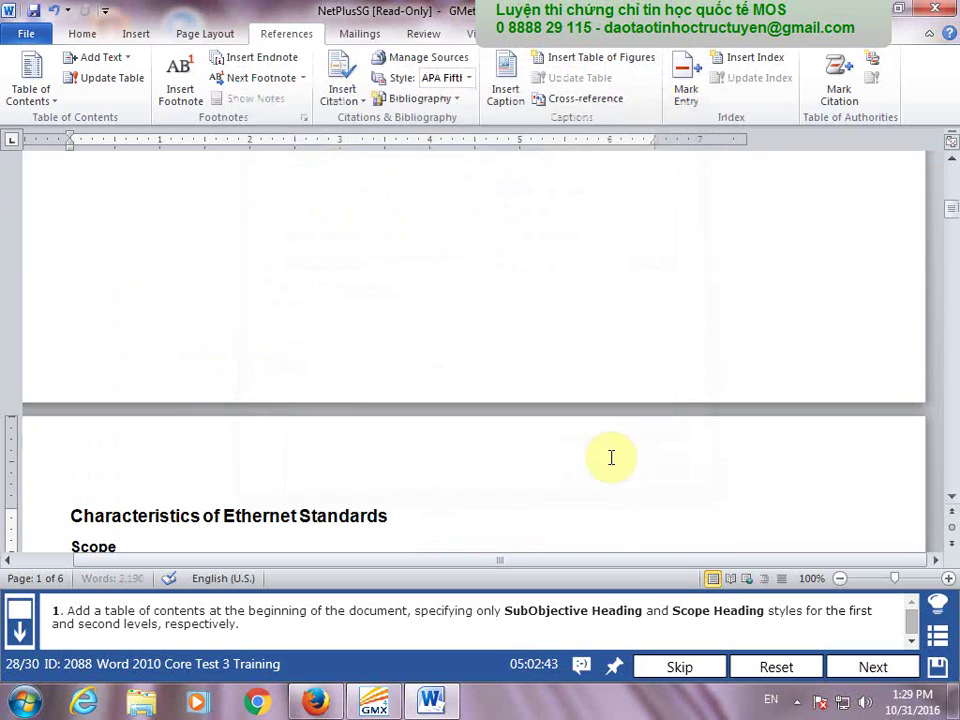
Connect the CompanyContacts list from Documents > GMetrixTemplates as the SalesReport's recipients
click(870, 667)
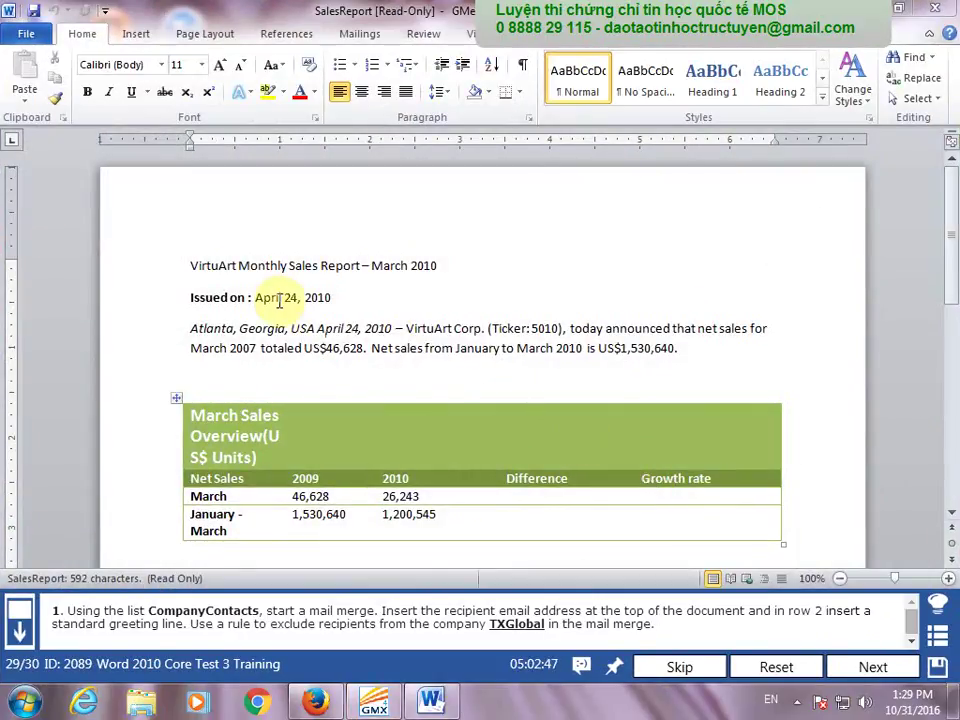
click(190, 262)
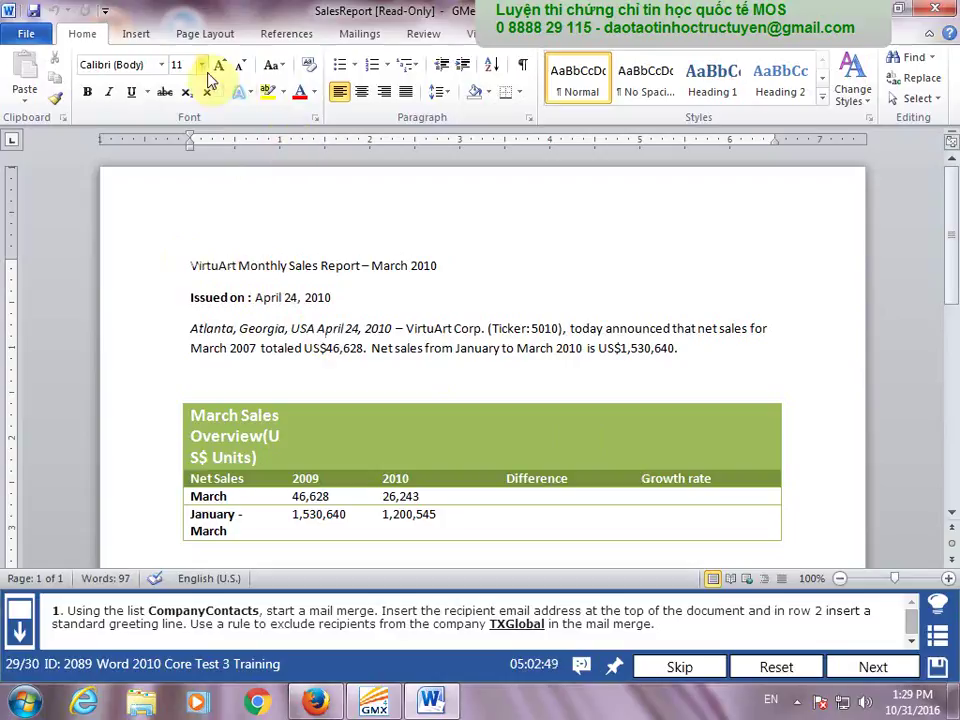
click(368, 35)
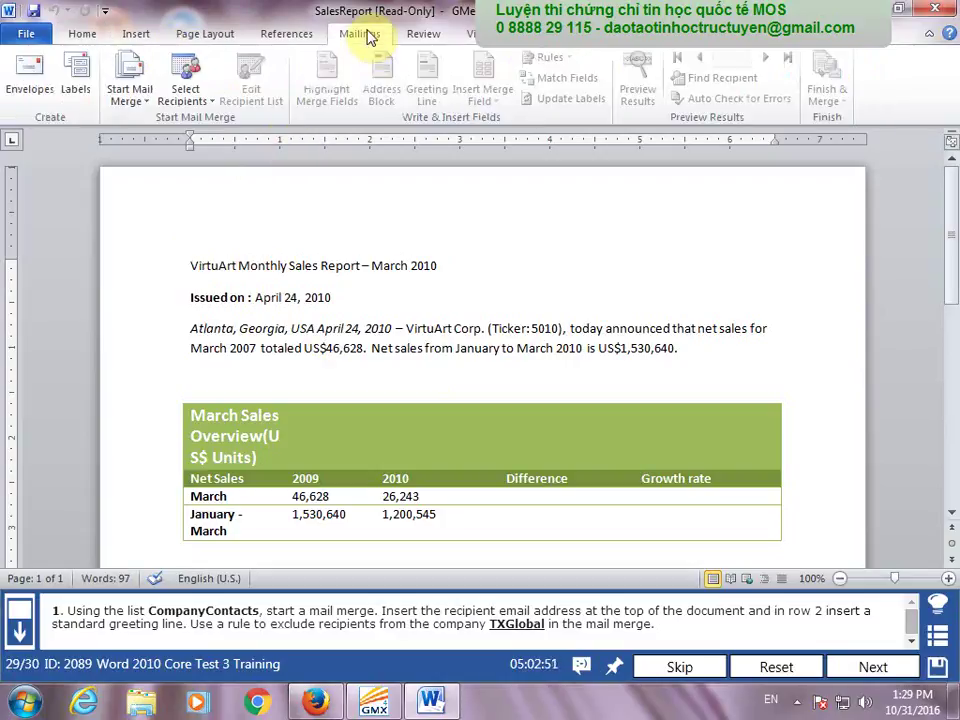
click(203, 100)
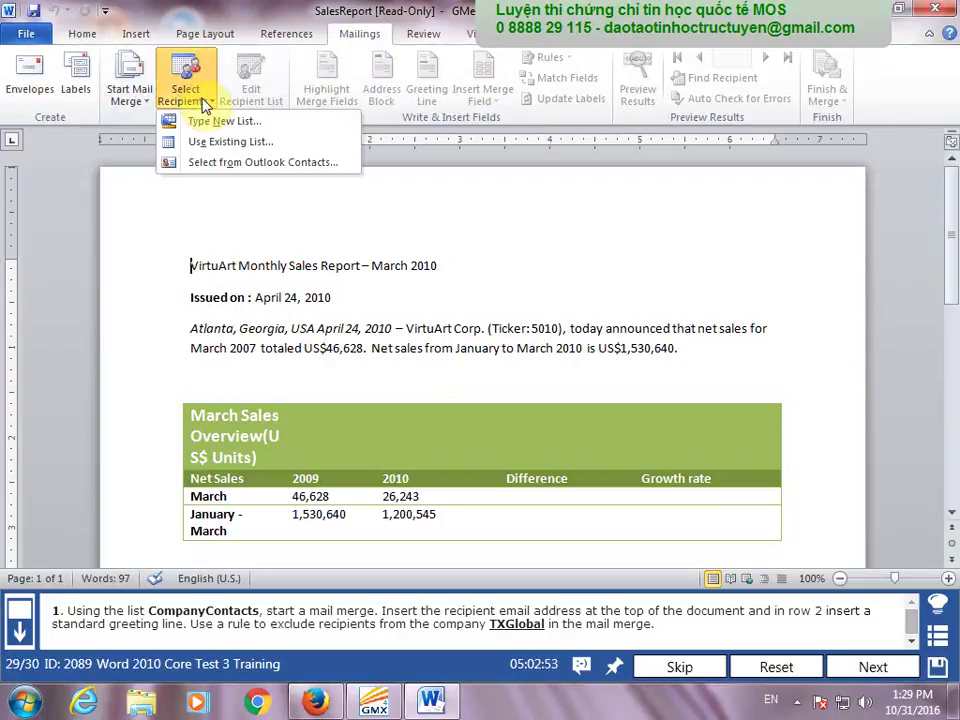
click(225, 141)
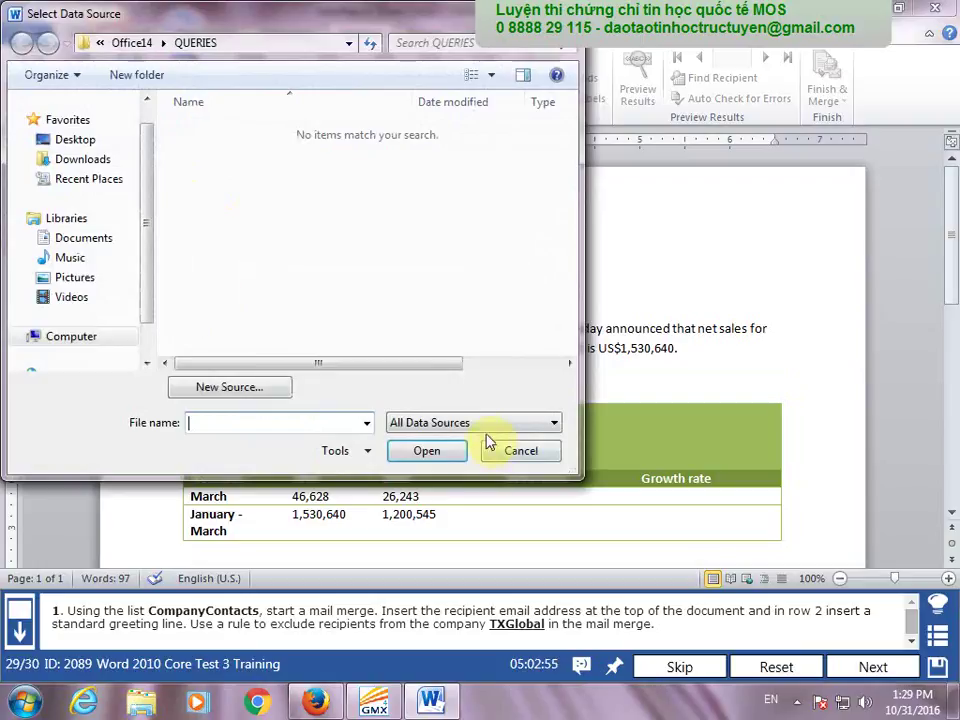
click(478, 429)
click(476, 439)
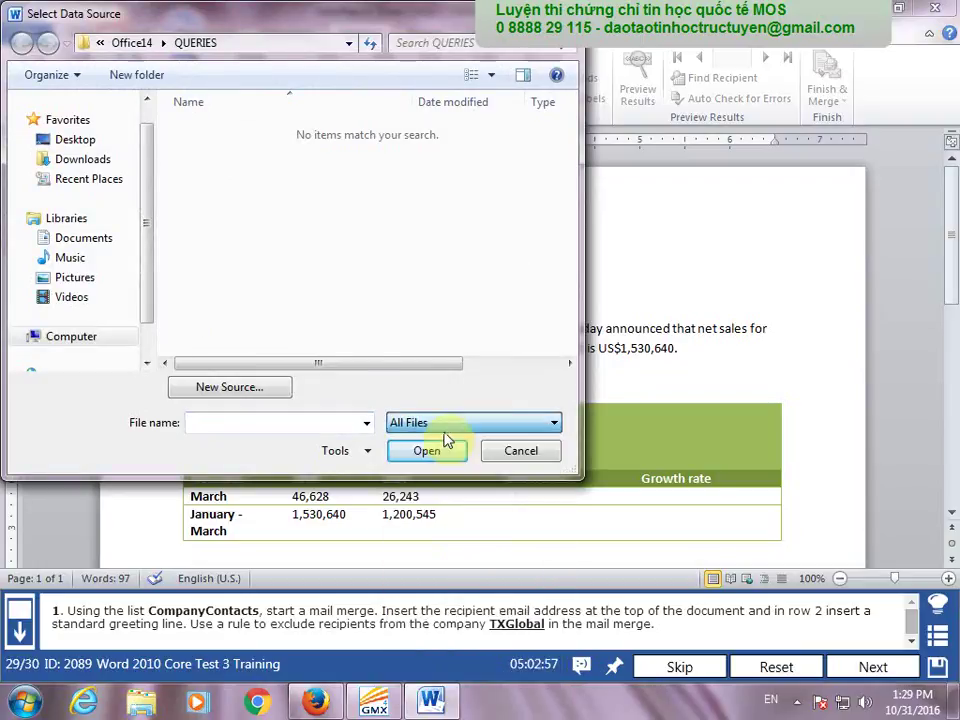
click(100, 238)
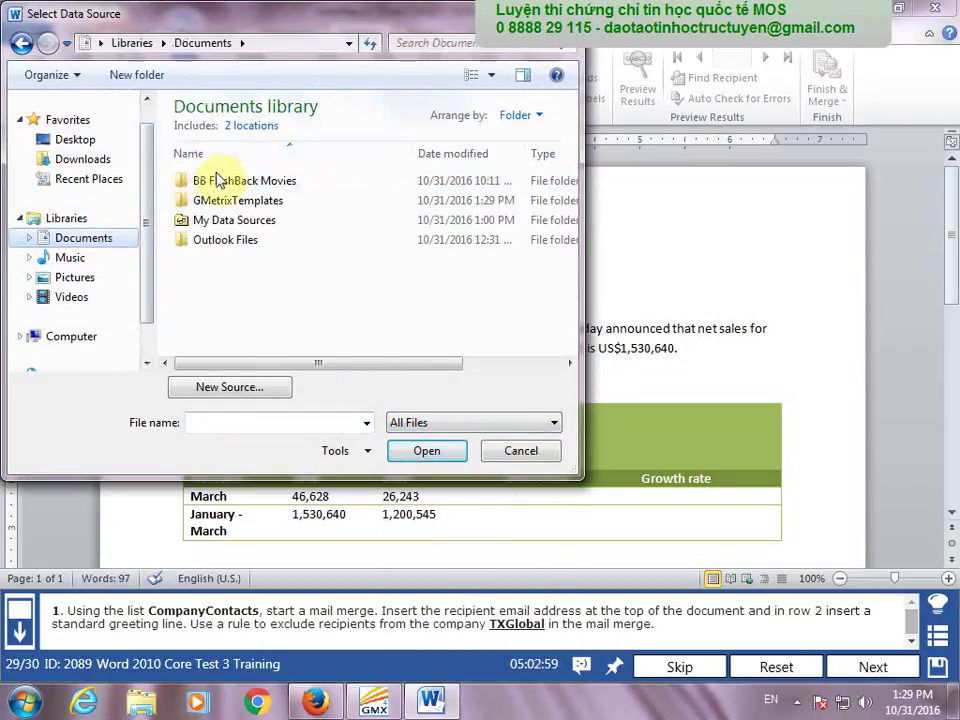
double_click(233, 201)
double_click(231, 183)
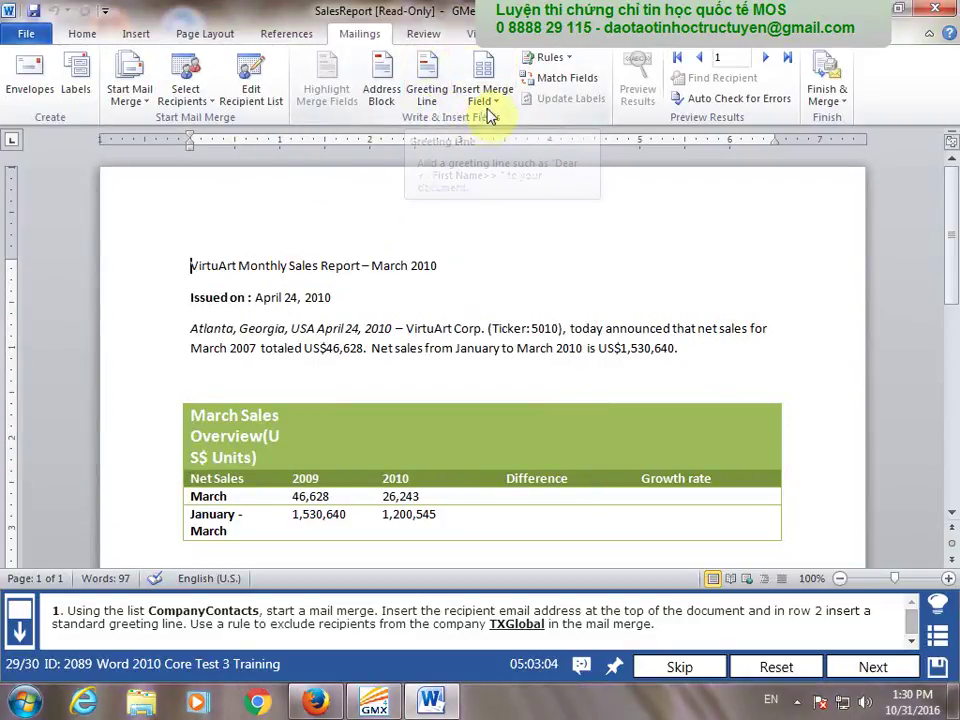
Insert the Email_Address merge field at the top, with a standard greeting line below it
click(490, 103)
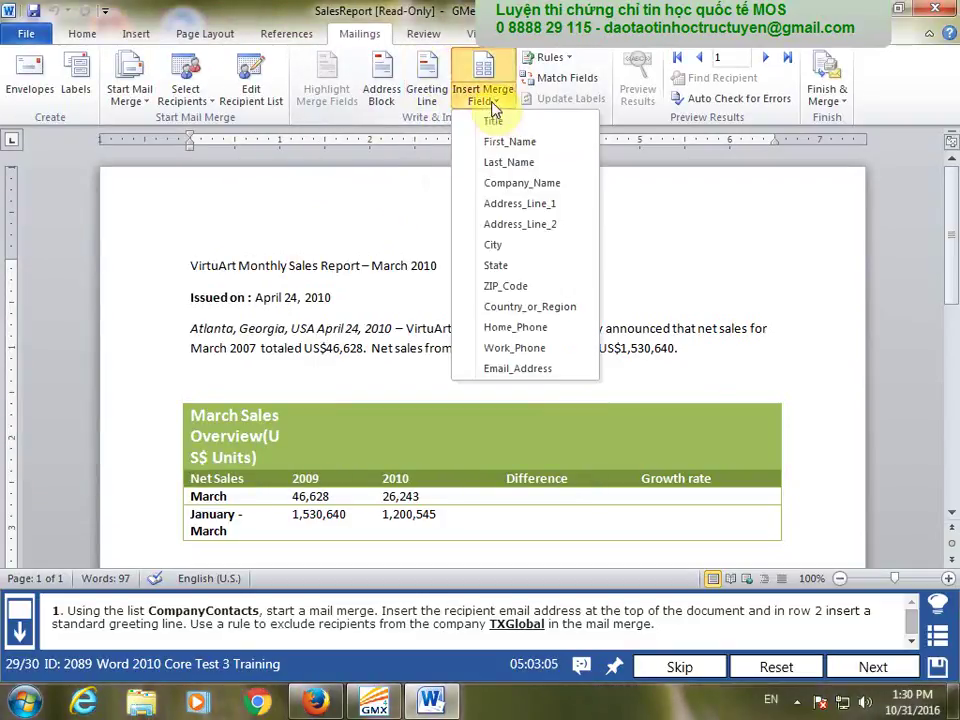
click(541, 370)
key(Return)
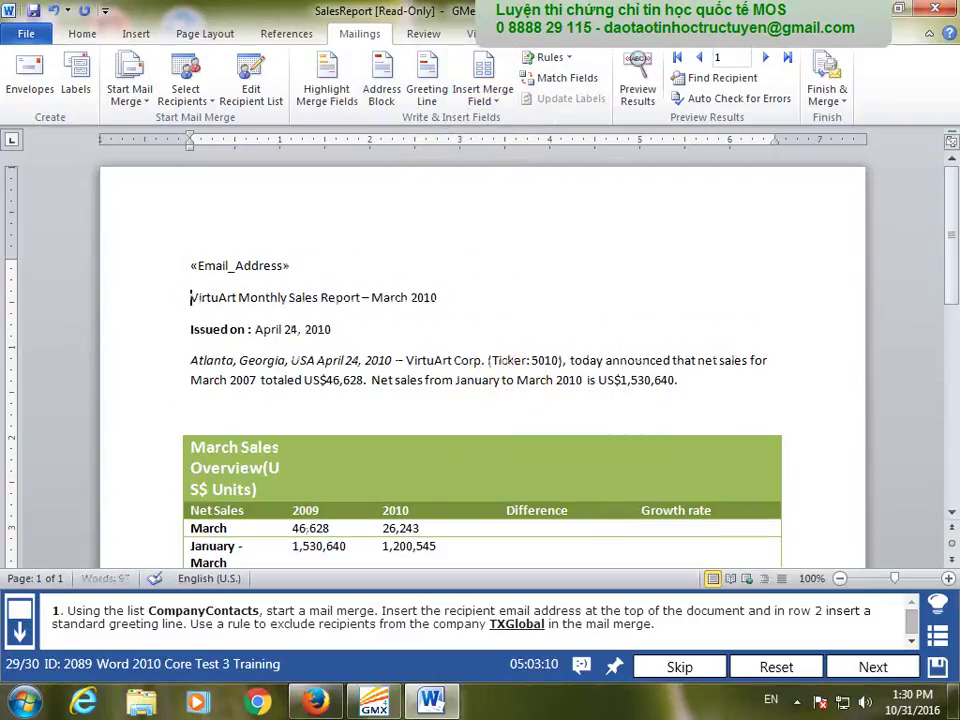
click(437, 109)
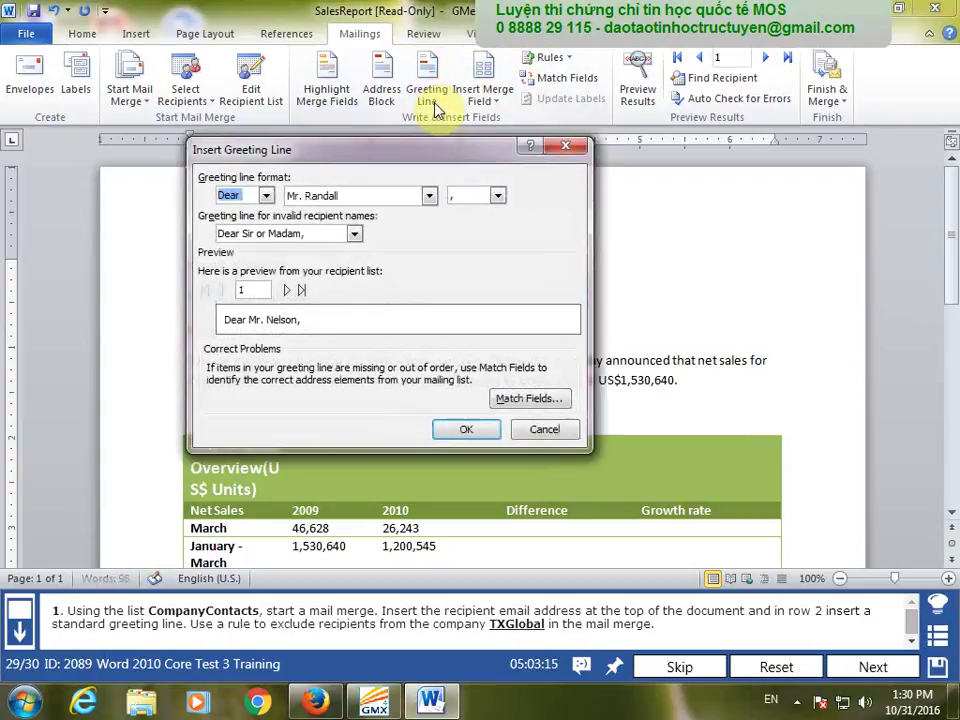
click(466, 429)
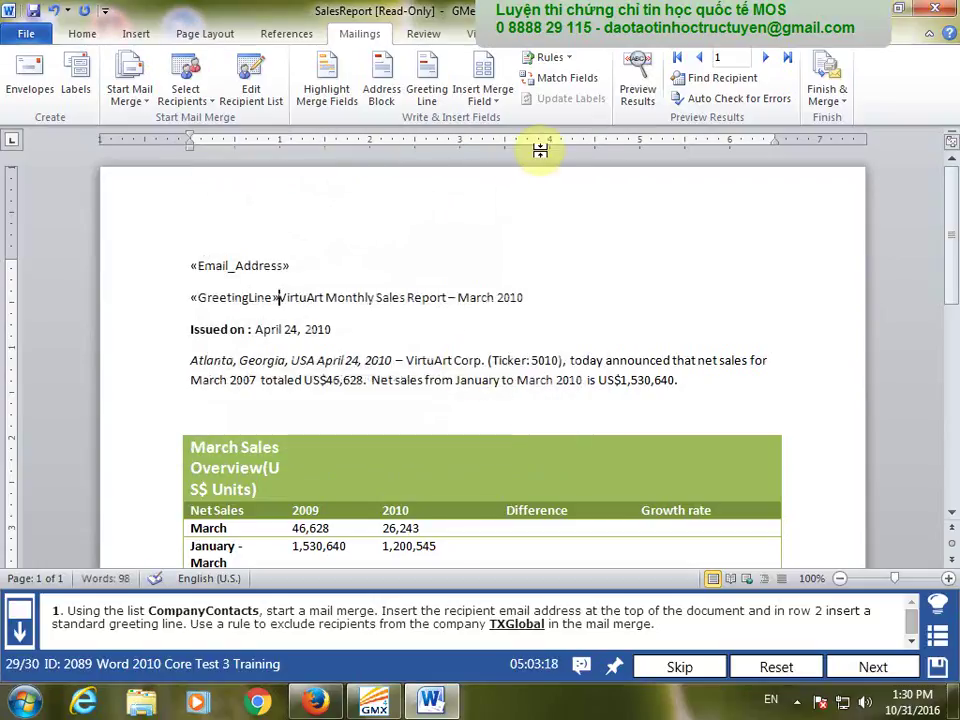
Add a Skip Record If rule for Company_Name equal to TXGlobal and submit the task
click(550, 57)
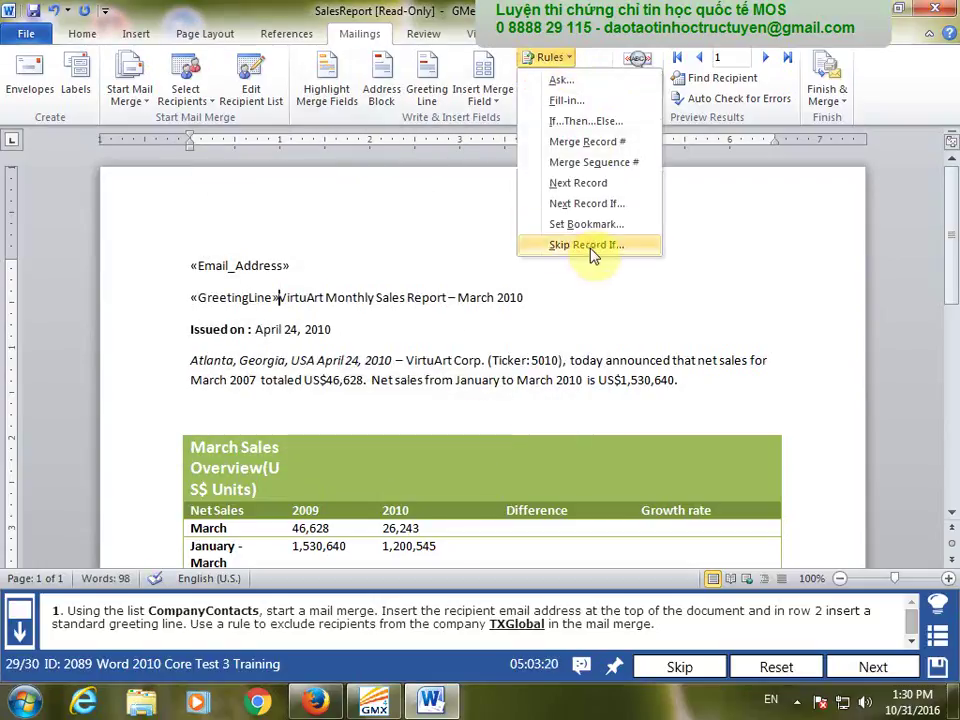
click(586, 245)
click(451, 268)
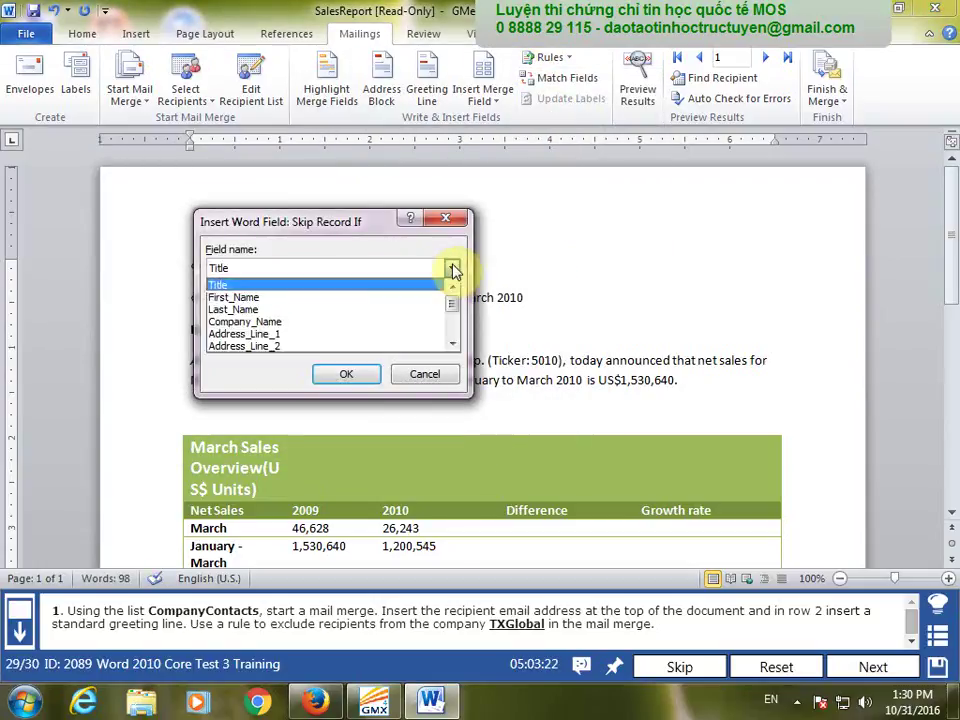
click(304, 324)
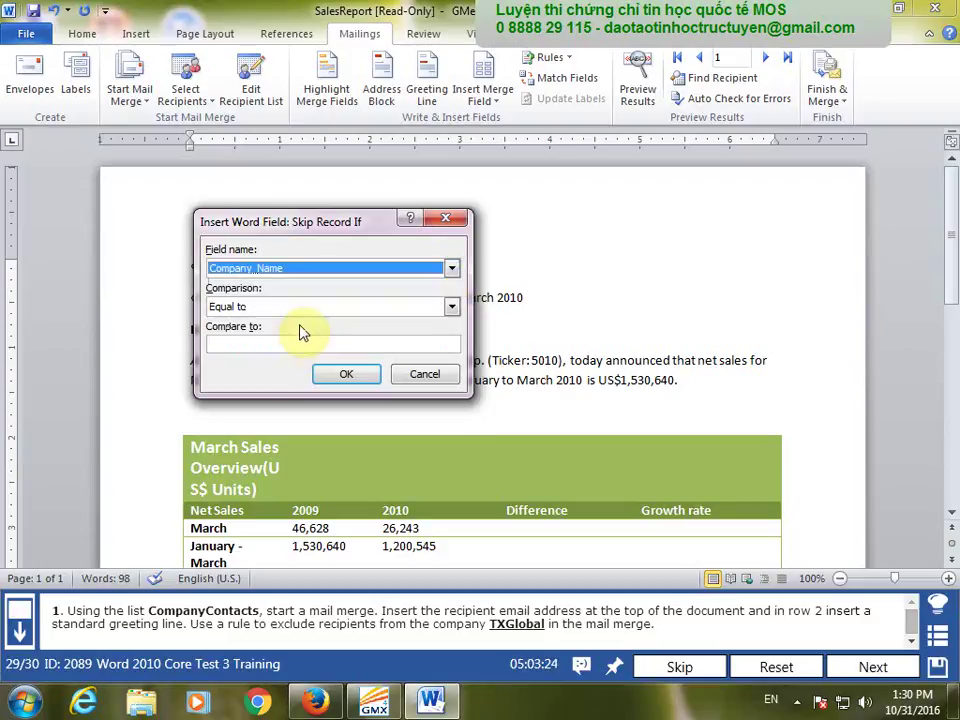
click(292, 342)
text(TXGlobal)
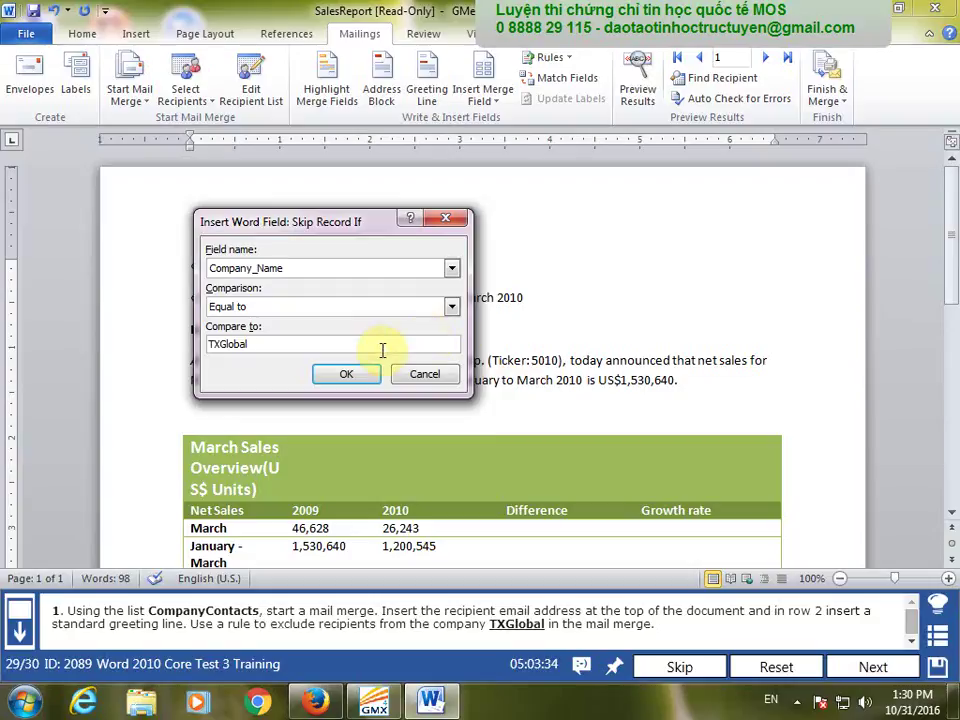
click(346, 373)
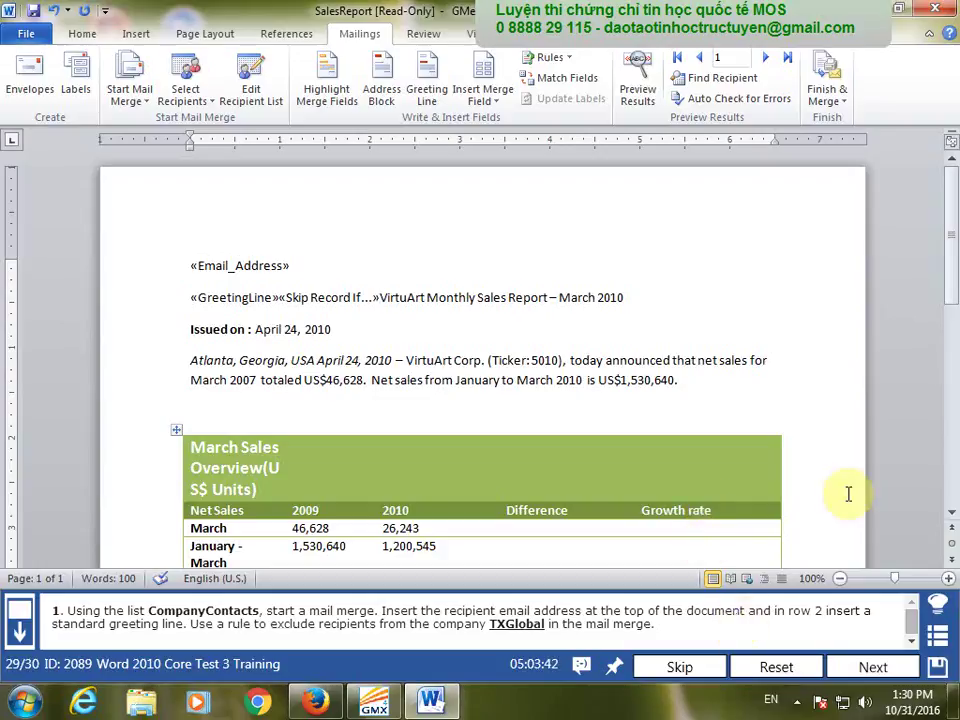
click(868, 666)
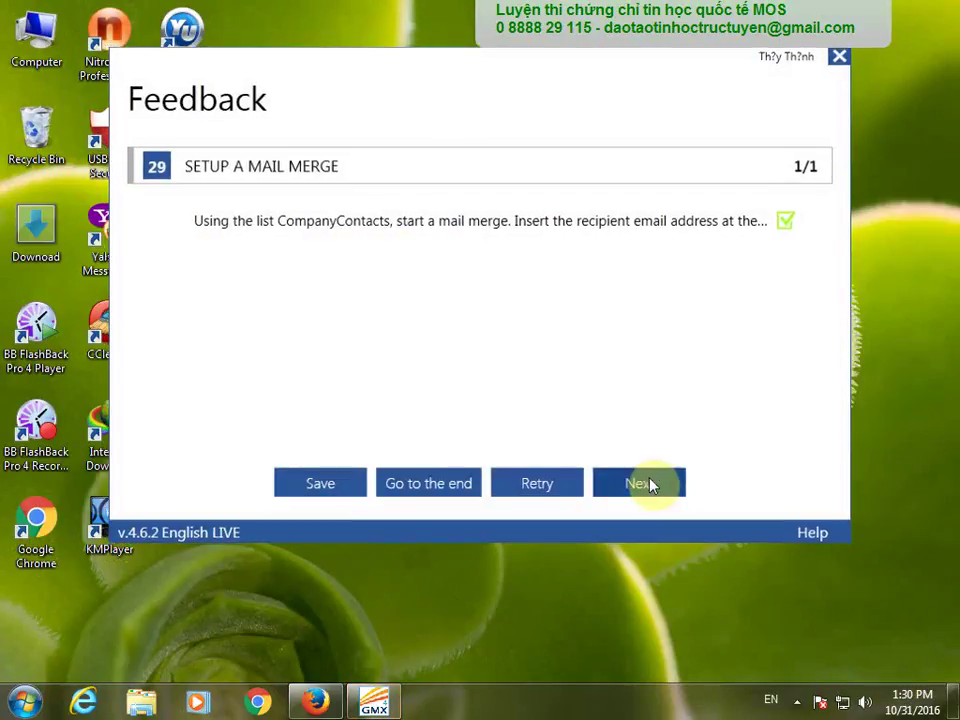
On the final task, search Office.com for '(Urban theme)' and select Mail merge letter (Urban theme)
click(650, 484)
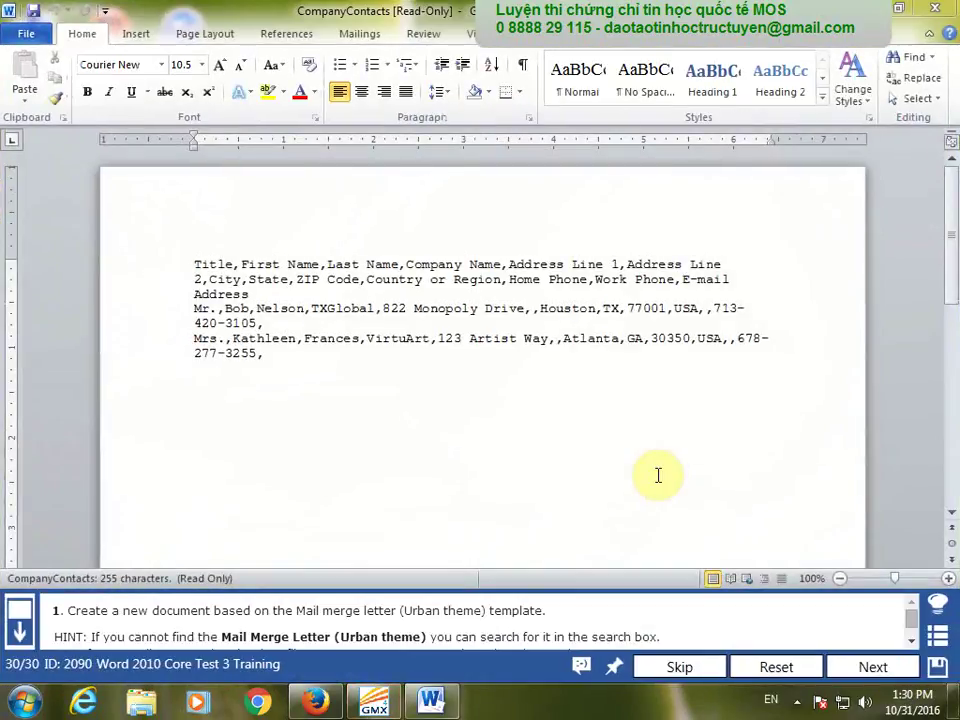
click(25, 36)
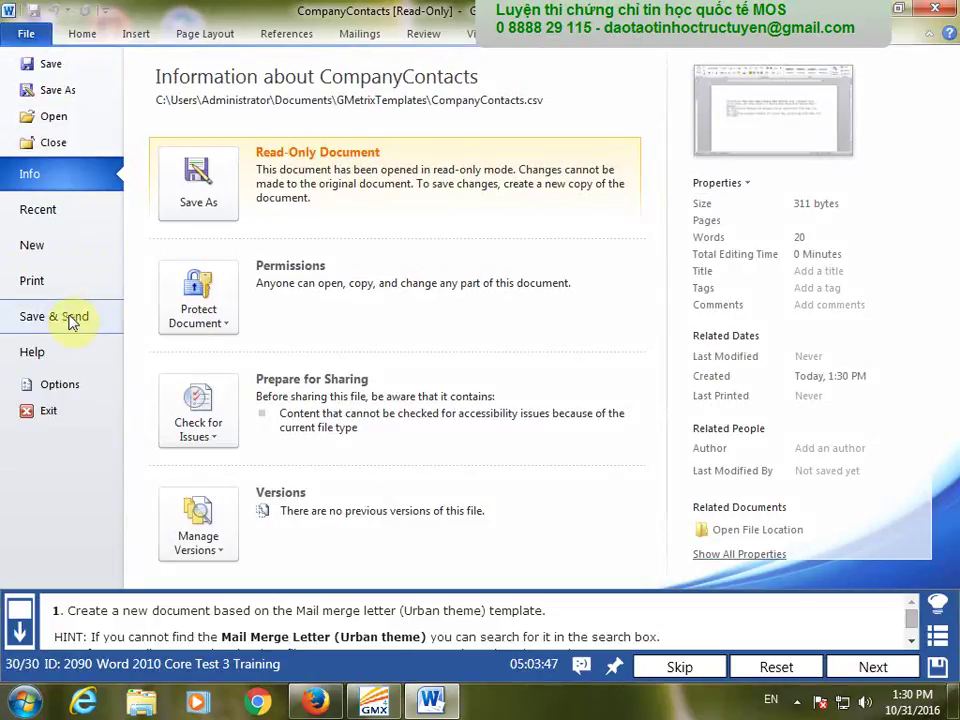
click(64, 244)
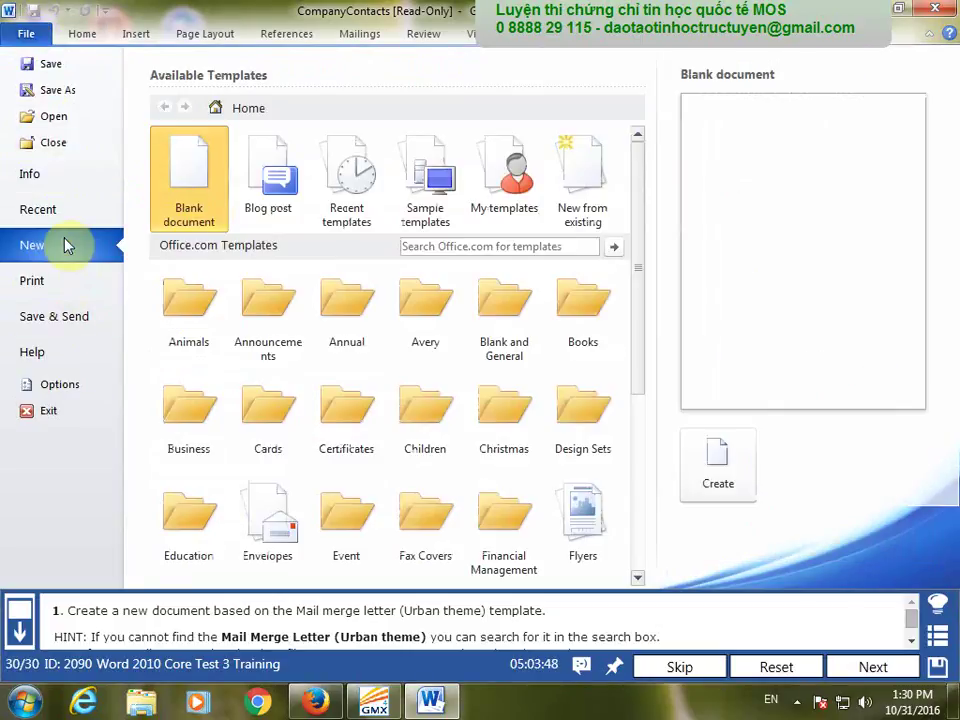
click(496, 246)
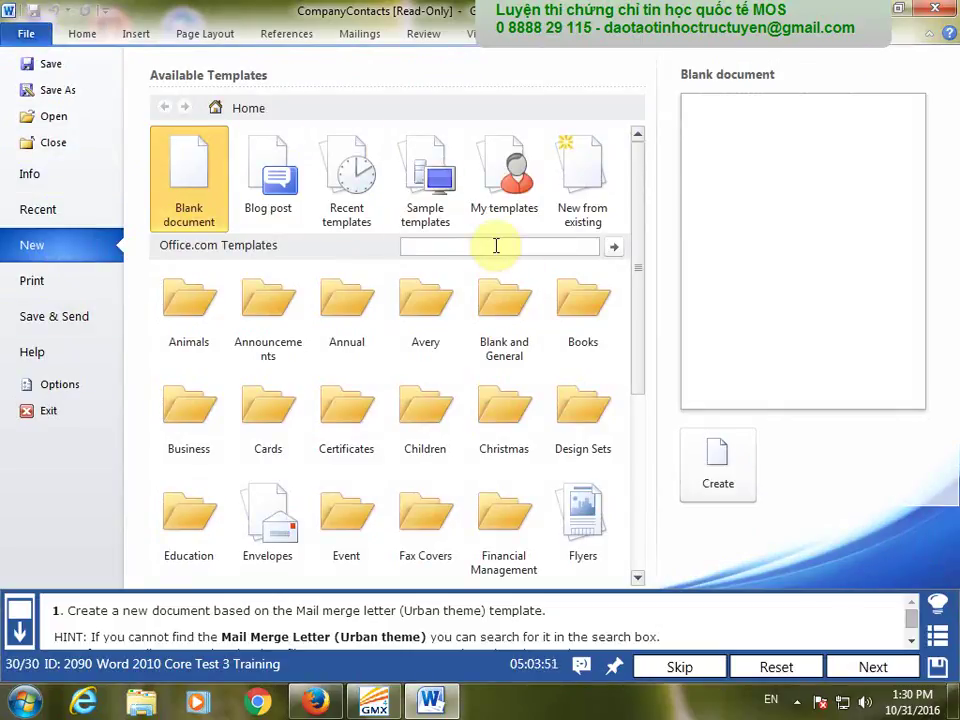
text(me)
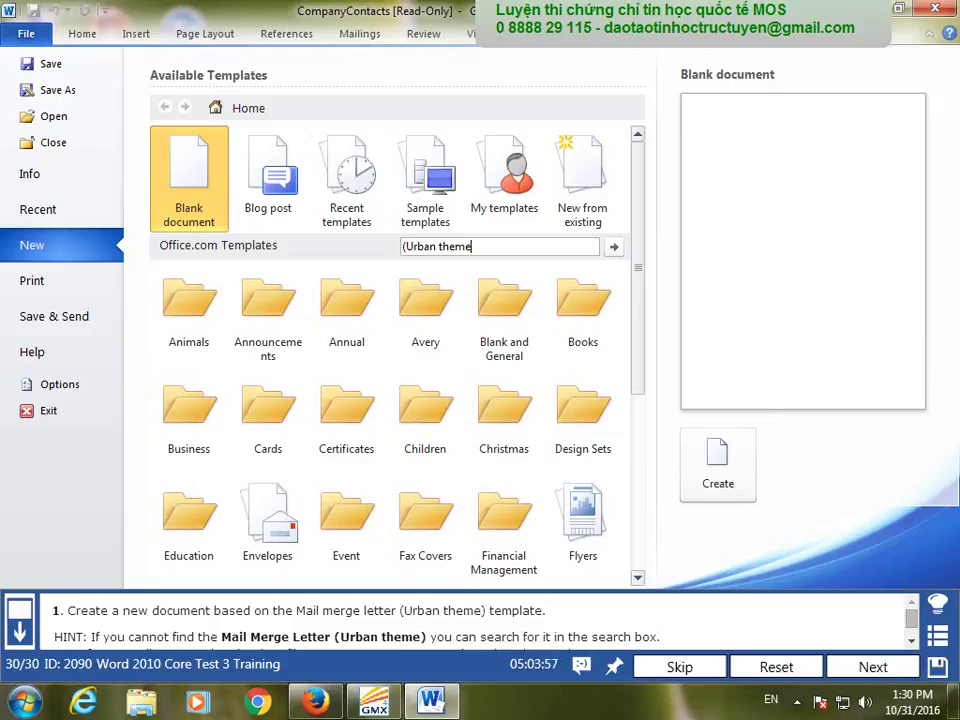
text())
key(Return)
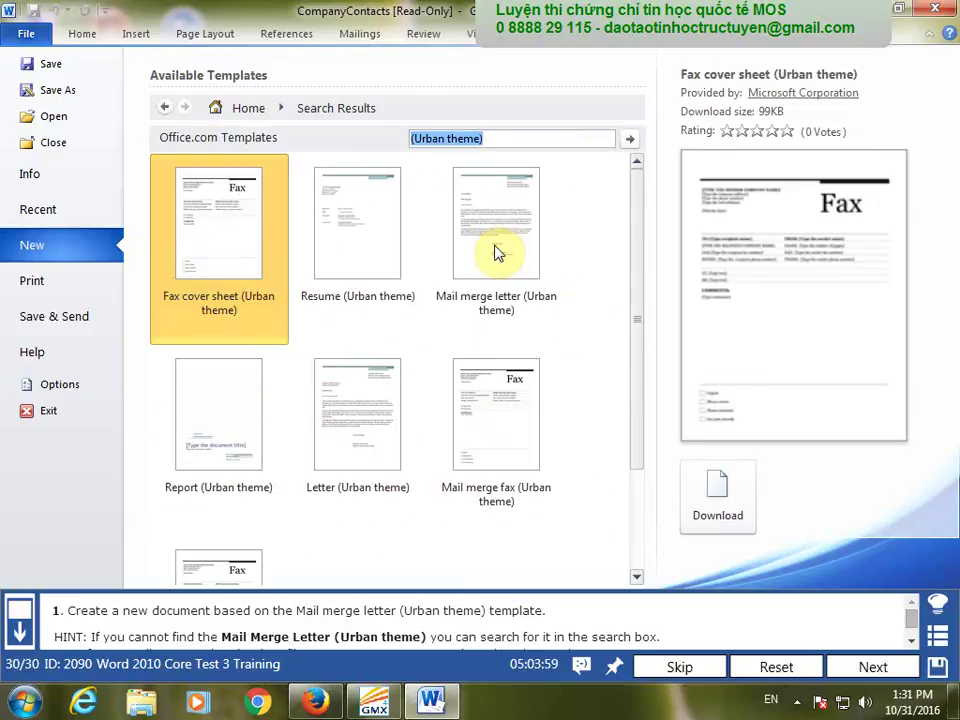
click(546, 315)
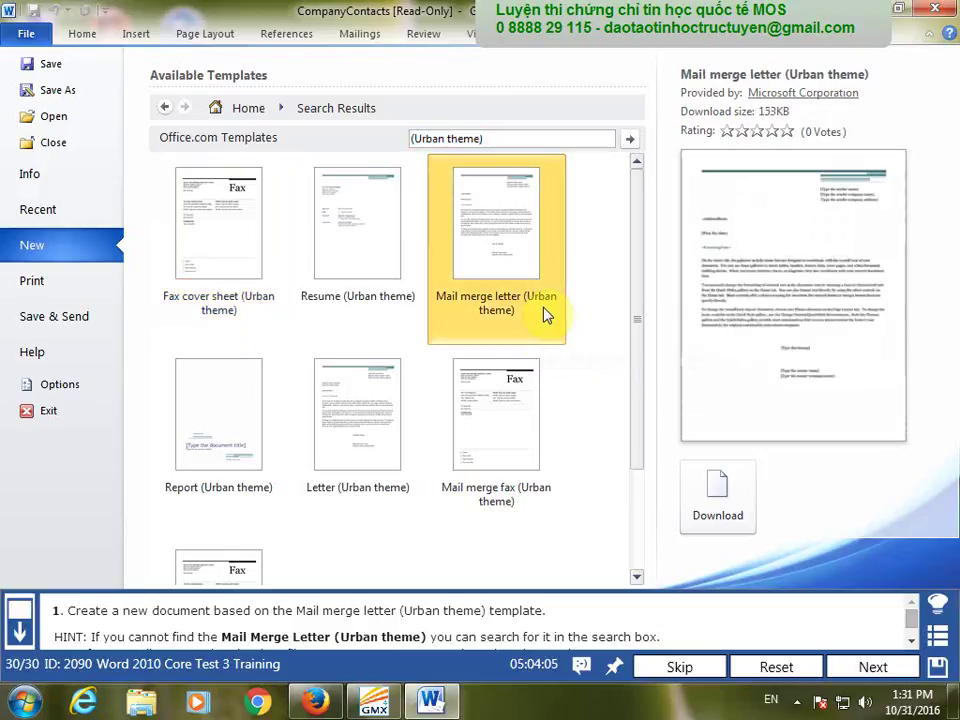
Create a letter from the Urban theme template and use GMetrixTemplates\CompanyContacts as its recipient list
double_click(520, 229)
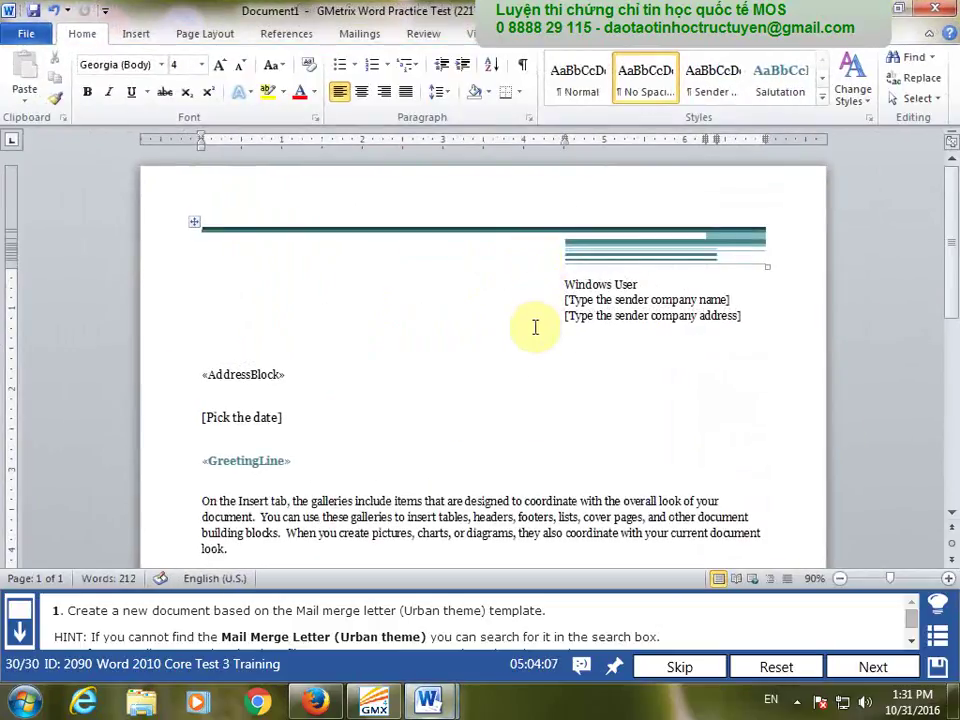
click(911, 642)
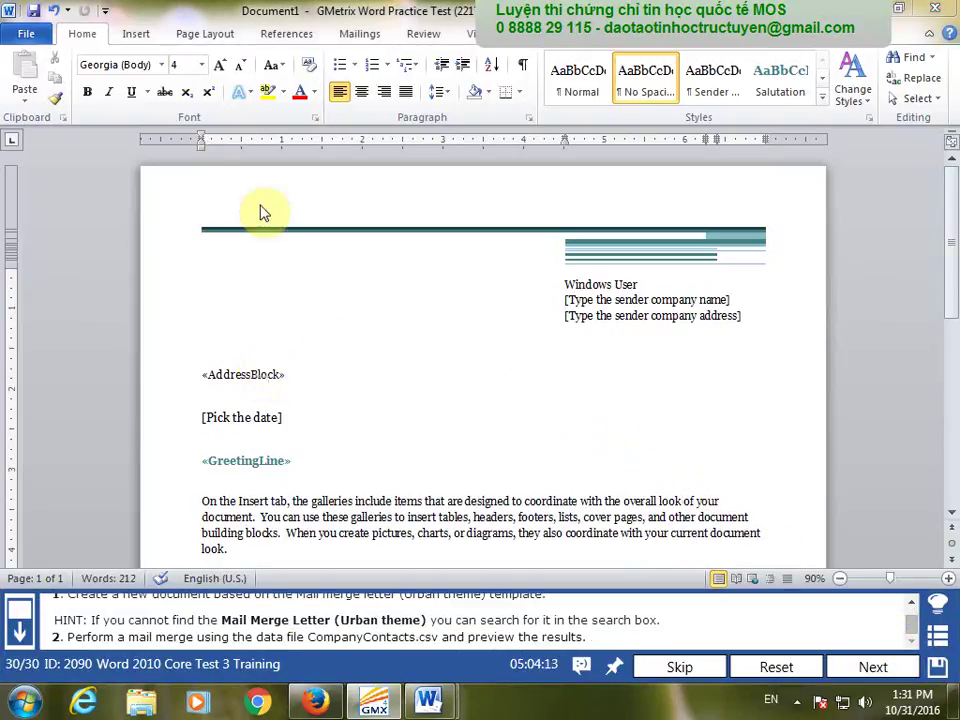
click(376, 38)
click(190, 100)
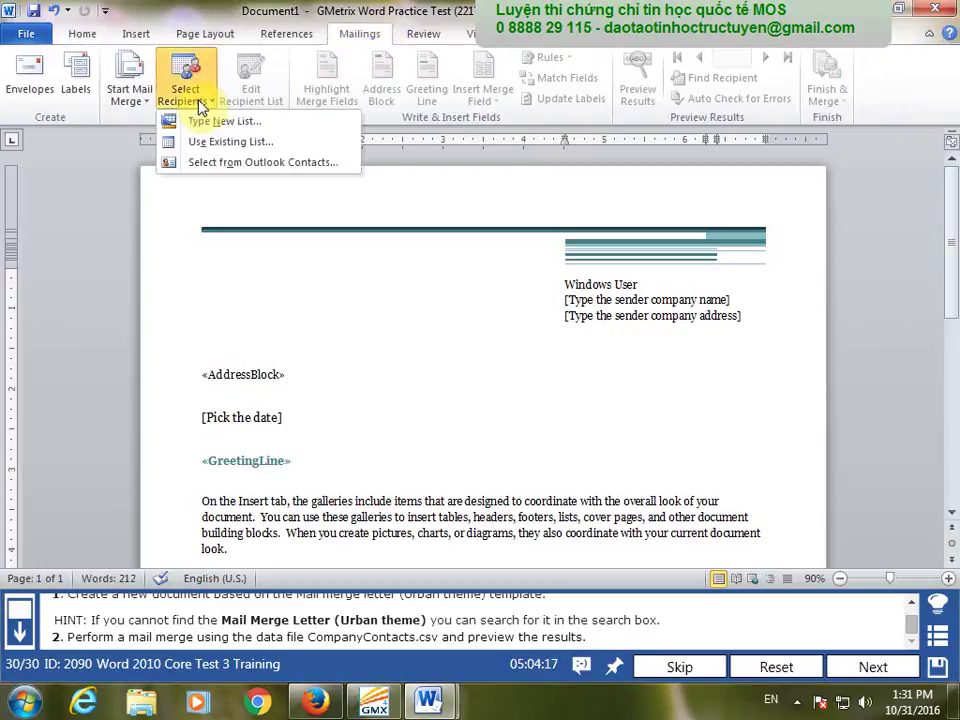
click(224, 141)
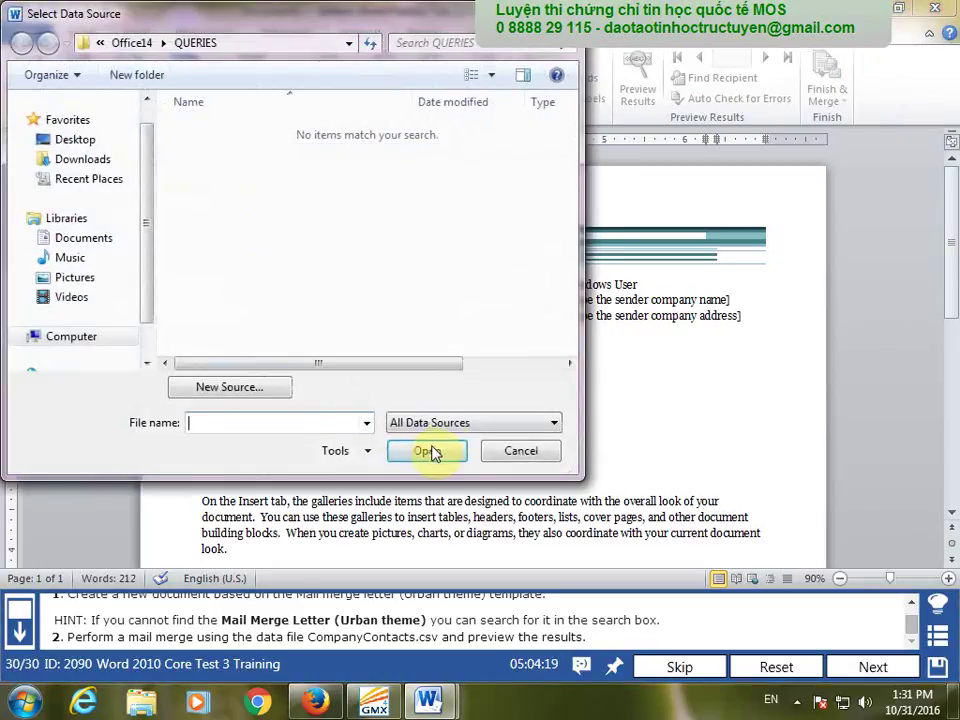
click(414, 424)
click(430, 444)
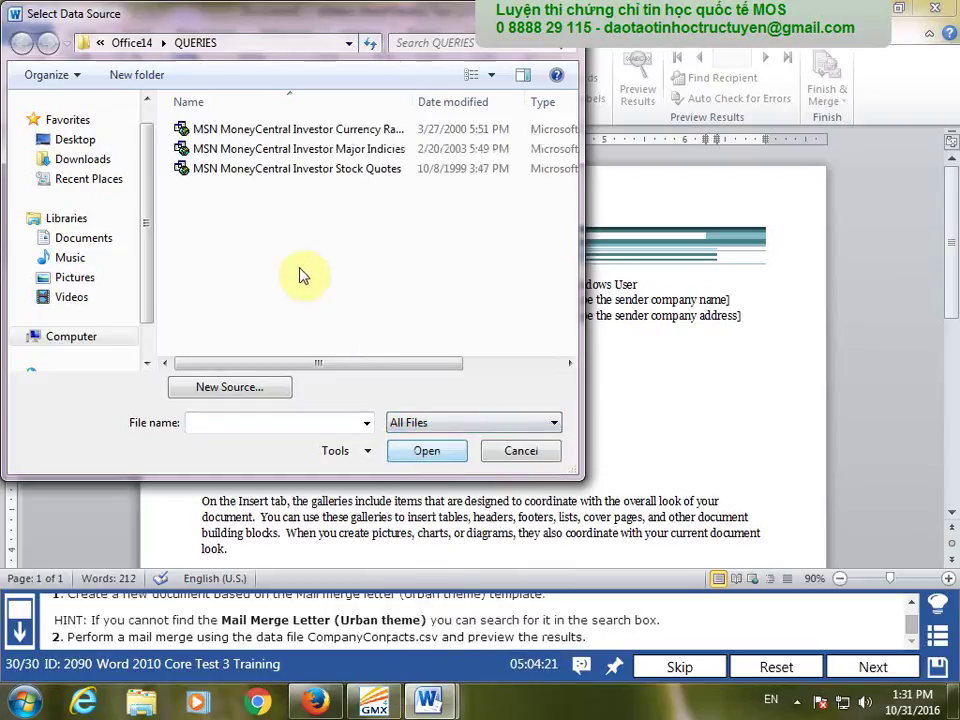
click(84, 238)
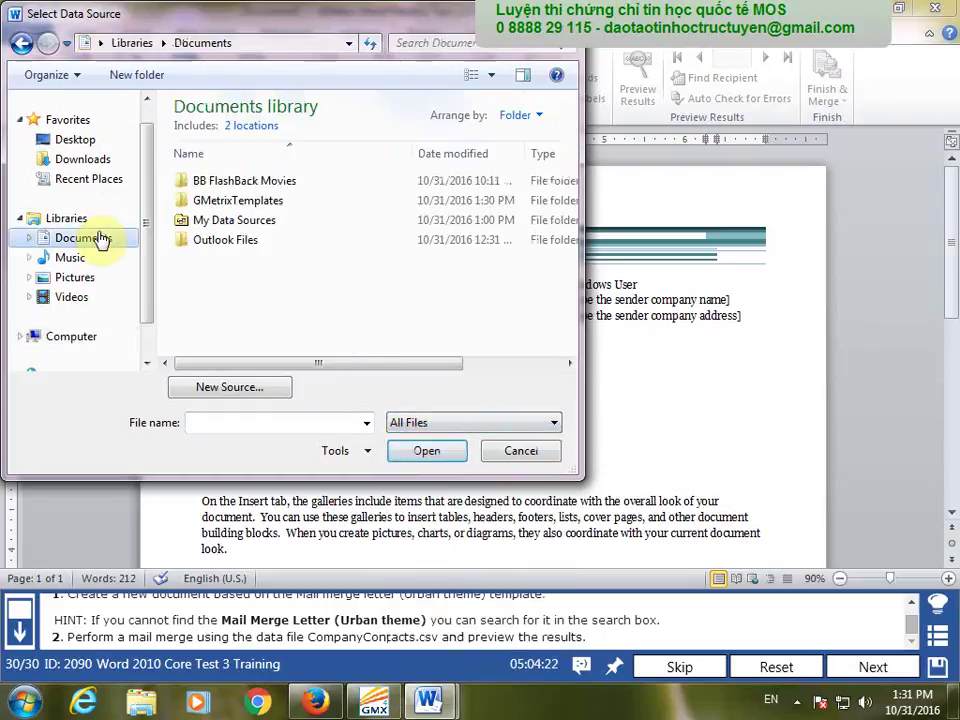
double_click(273, 205)
double_click(257, 186)
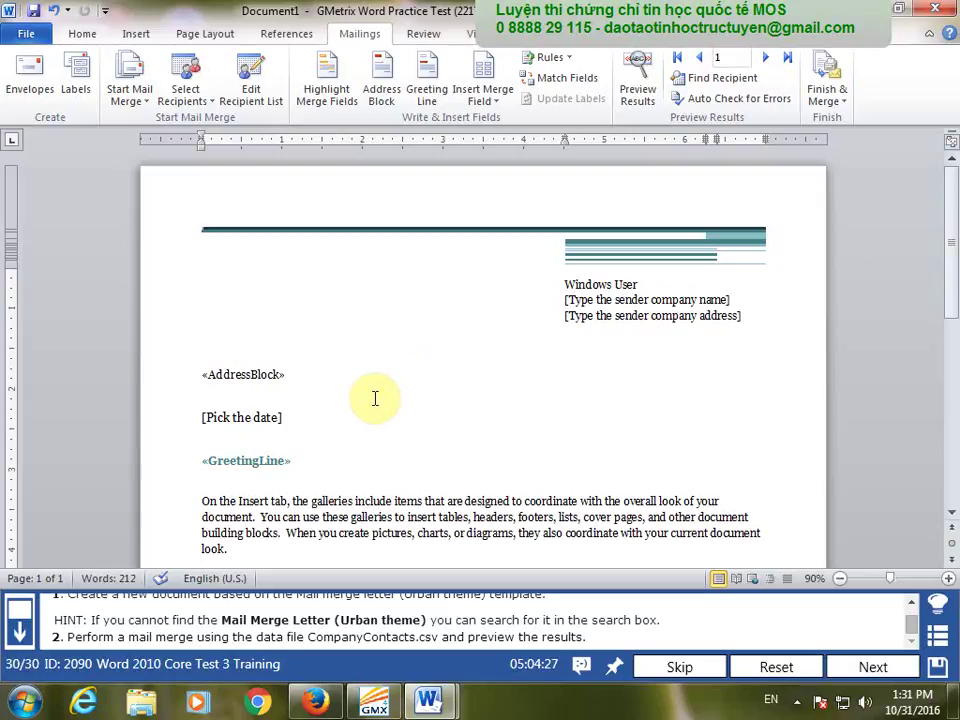
Preview the merged letter with recipient data, then submit the final task in GMetrix
click(637, 85)
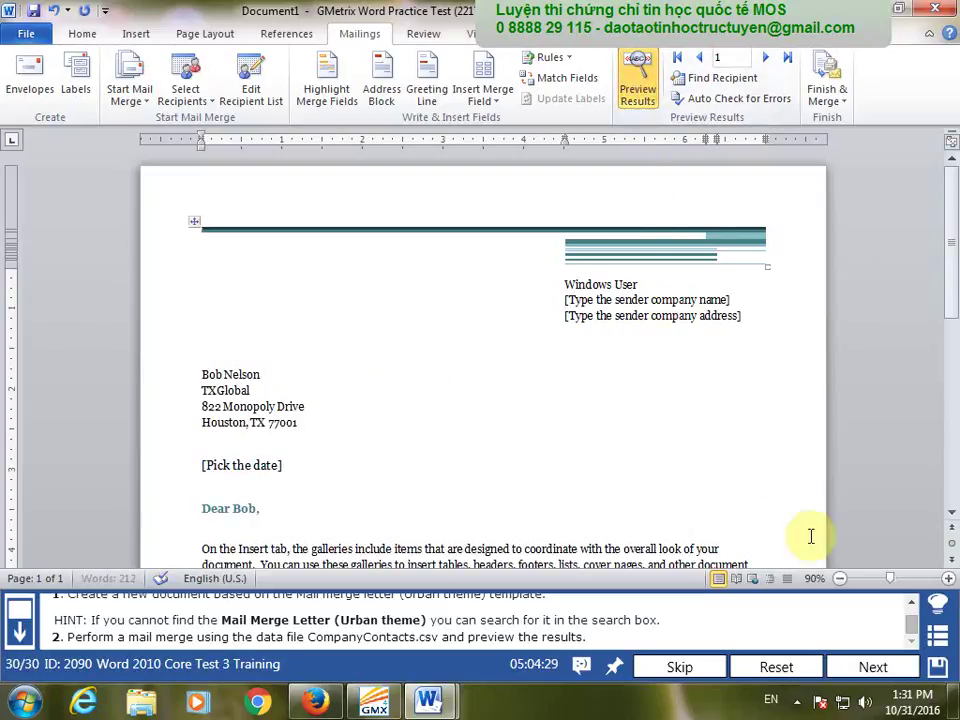
click(910, 667)
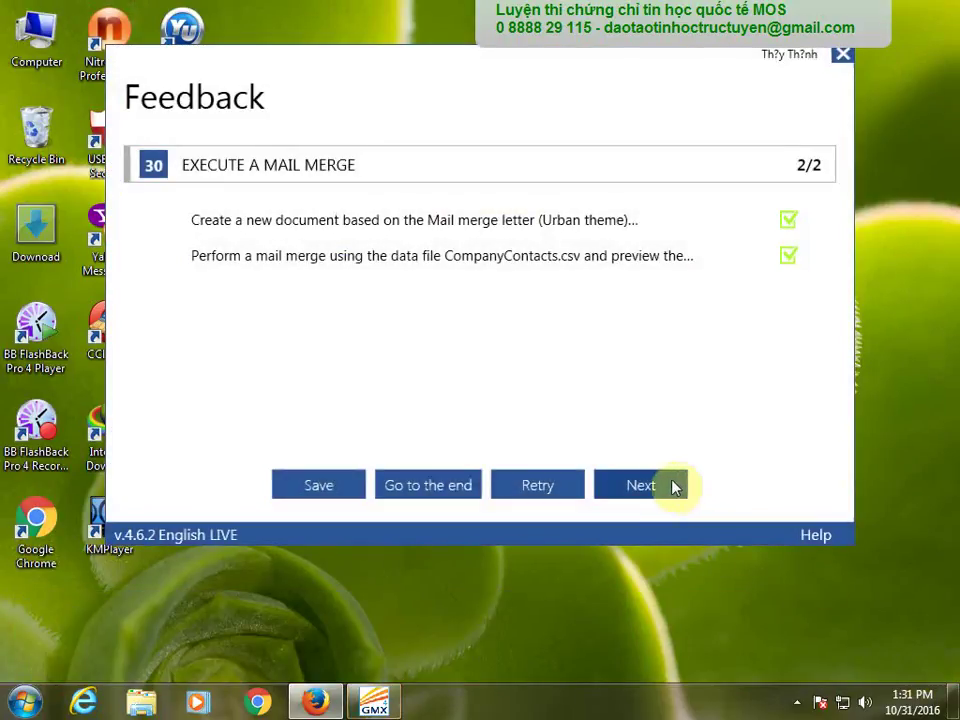
click(666, 484)
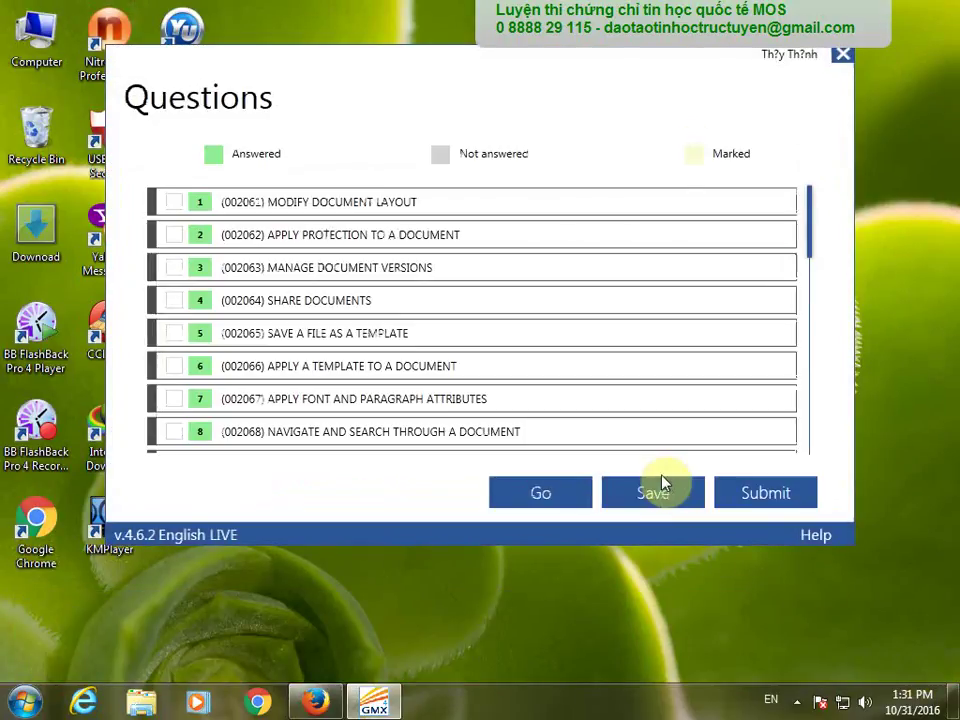